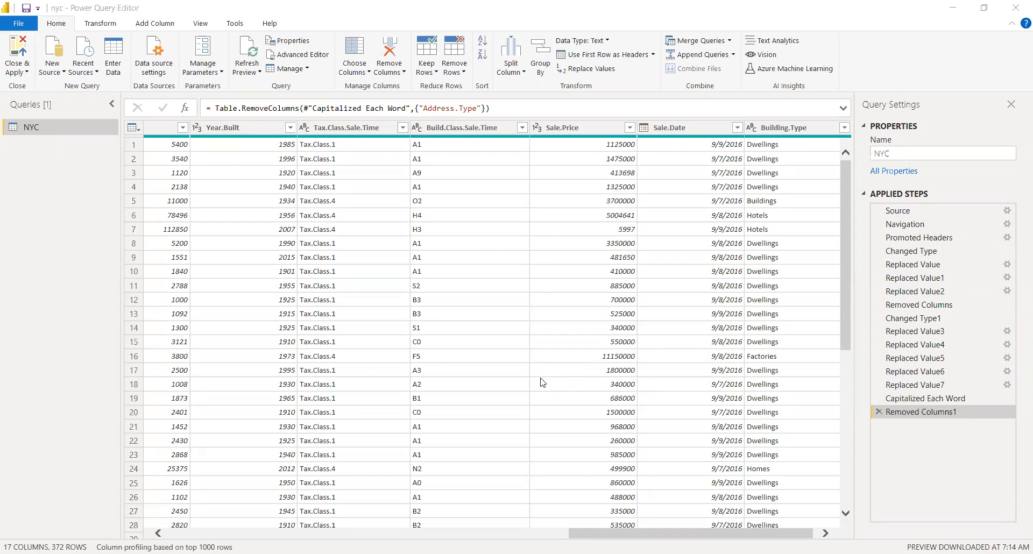
Step: Group the NYC query by Sale.Price with a Count Rows column named Count
scroll(543, 382, up, 2)
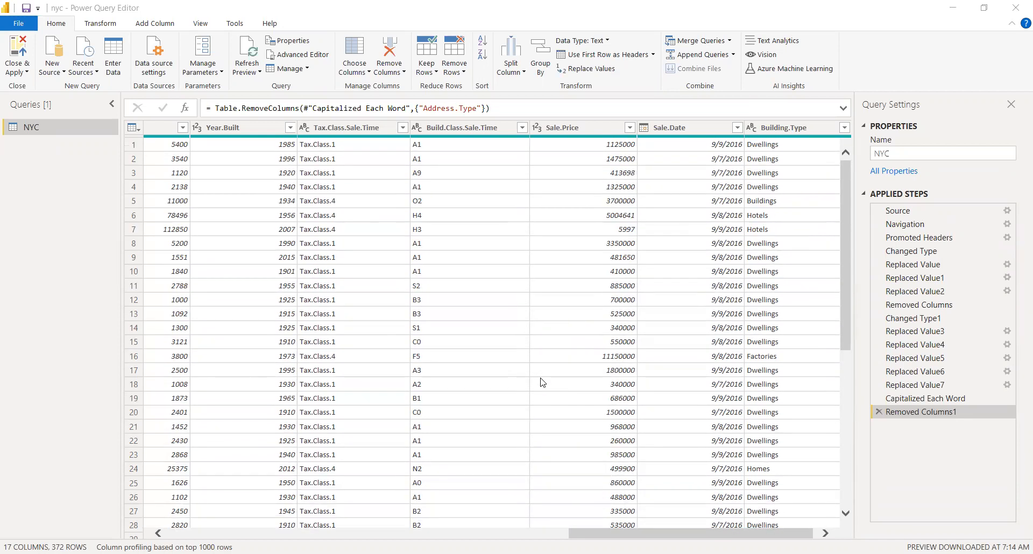
right_click(580, 130)
click(599, 299)
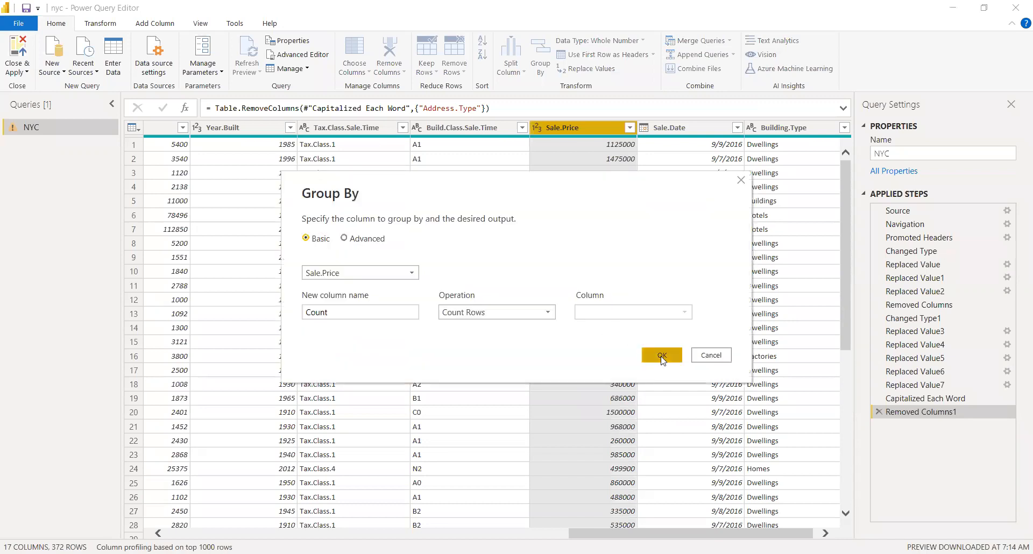
click(662, 356)
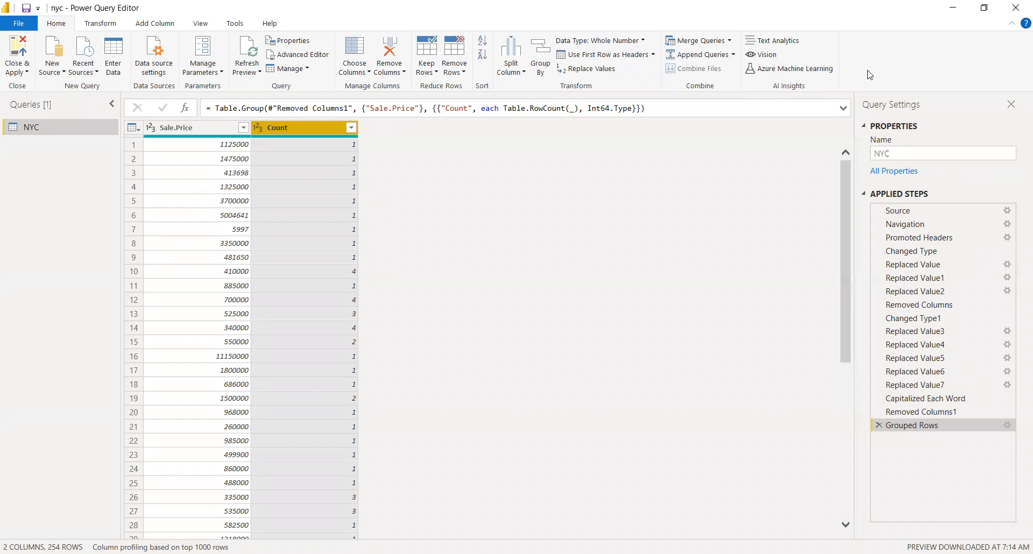
Step: Sort the grouped sale prices by Count in descending order and look through the rows
scroll(200, 161, down, 13)
scroll(201, 164, up, 7)
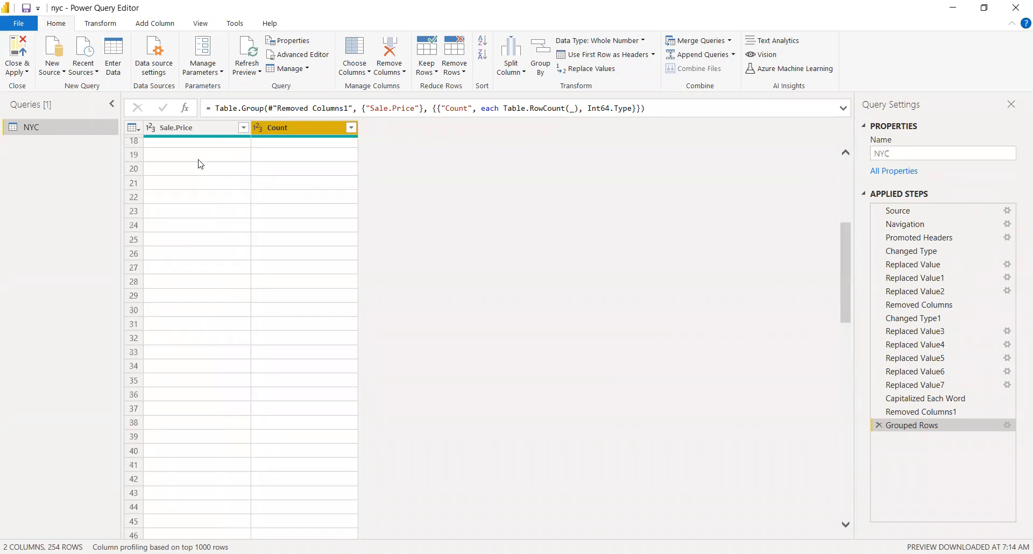
click(351, 127)
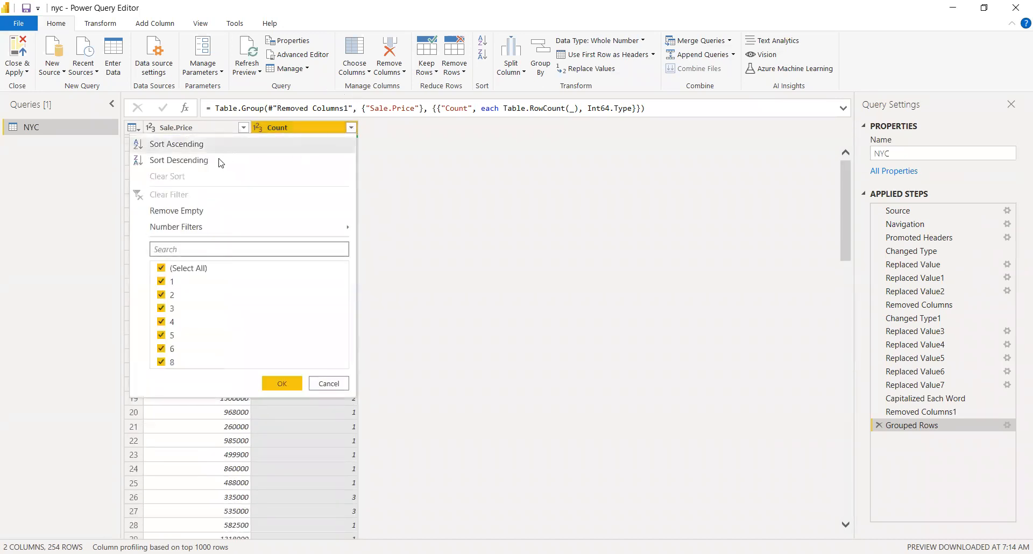
click(179, 160)
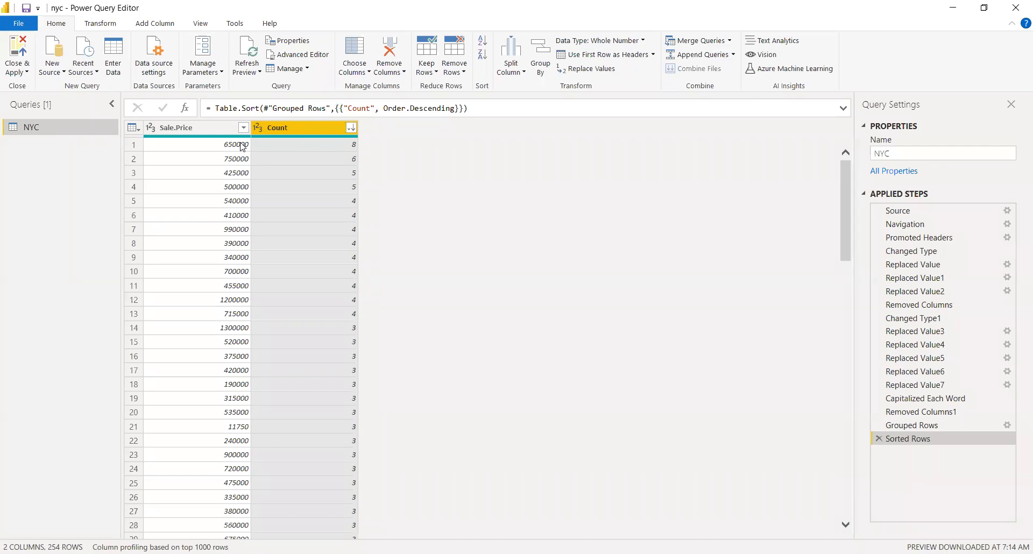
scroll(330, 173, down, 15)
scroll(330, 174, up, 15)
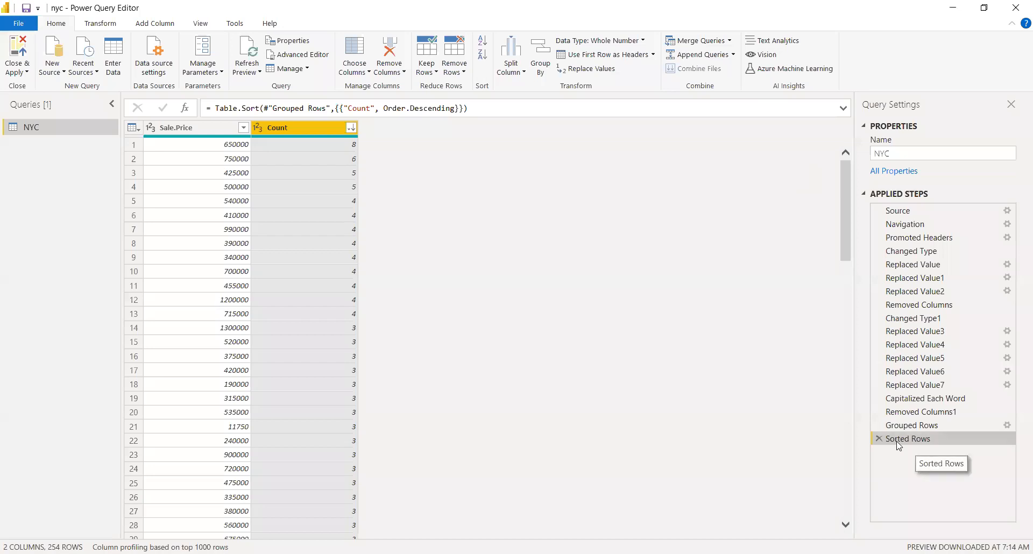
Step: Delete the Sorted Rows and Grouped Rows applied steps from the NYC query
key(Delete)
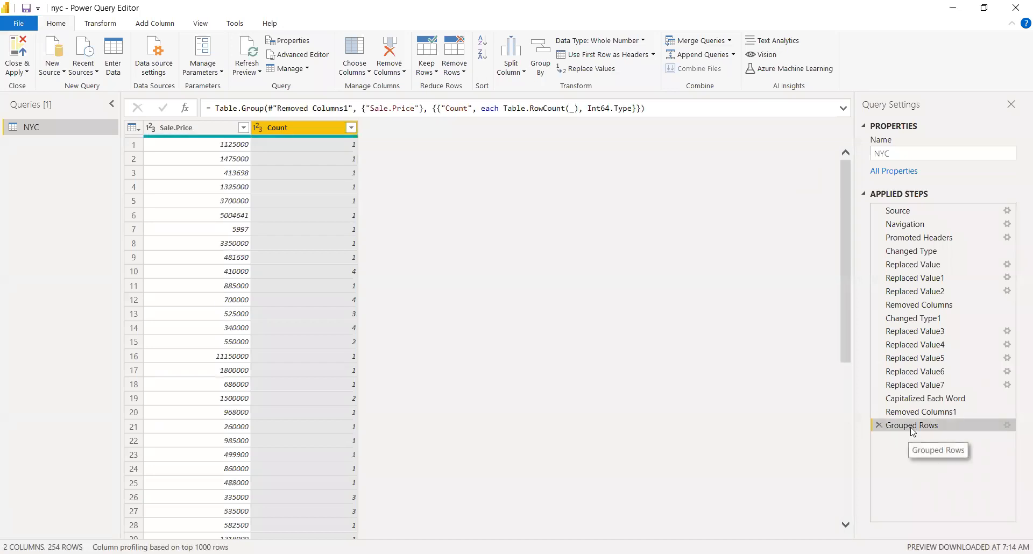
key(Delete)
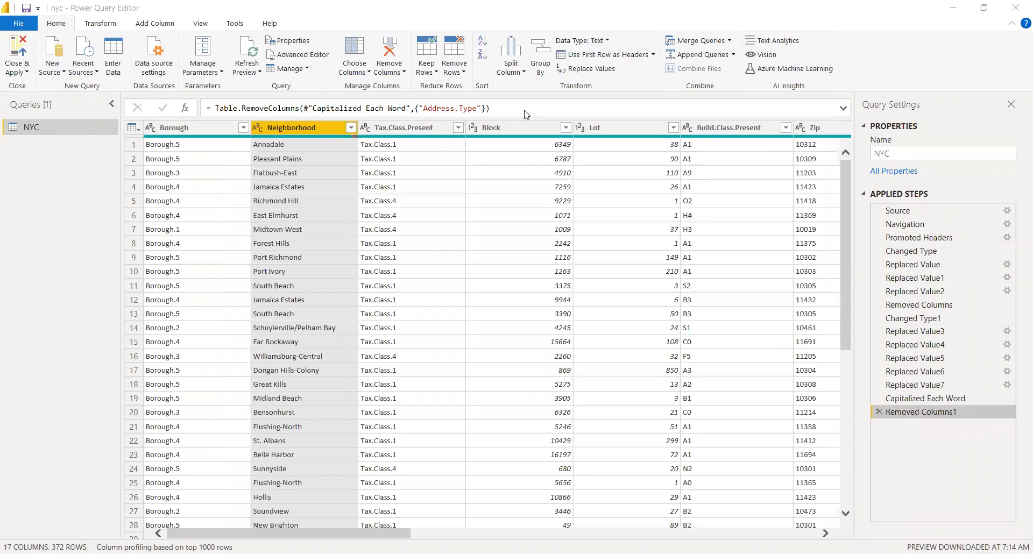
Step: Switch to todo.txt in Notepad++ and insert a blank line below the Sale.Price note
key(alt+Tab)
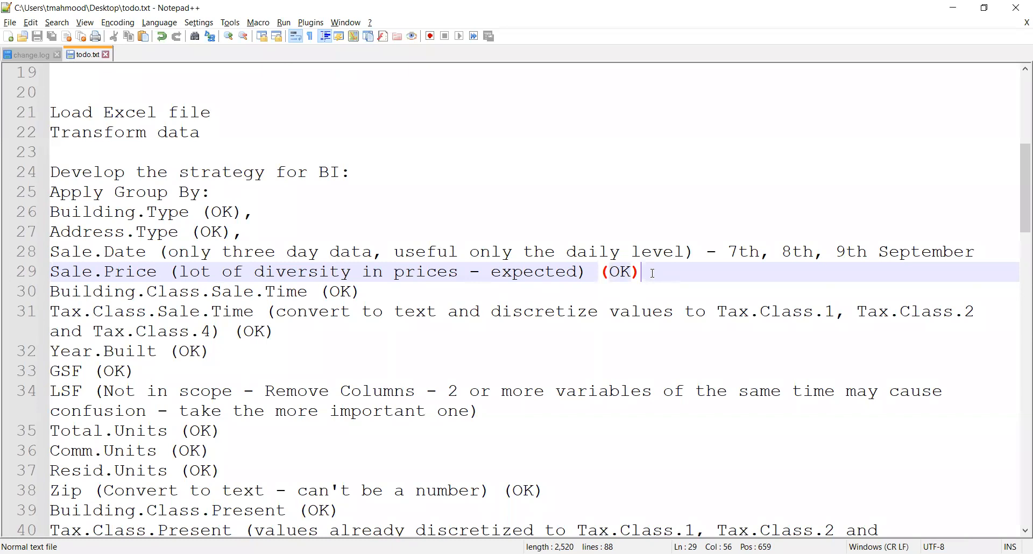
key(Return)
Step: Examine the Sale.Date note in the Group By list of todo.txt
key(Up)
key(Up)
key(Down)
key(Up)
key(Up)
key(Up)
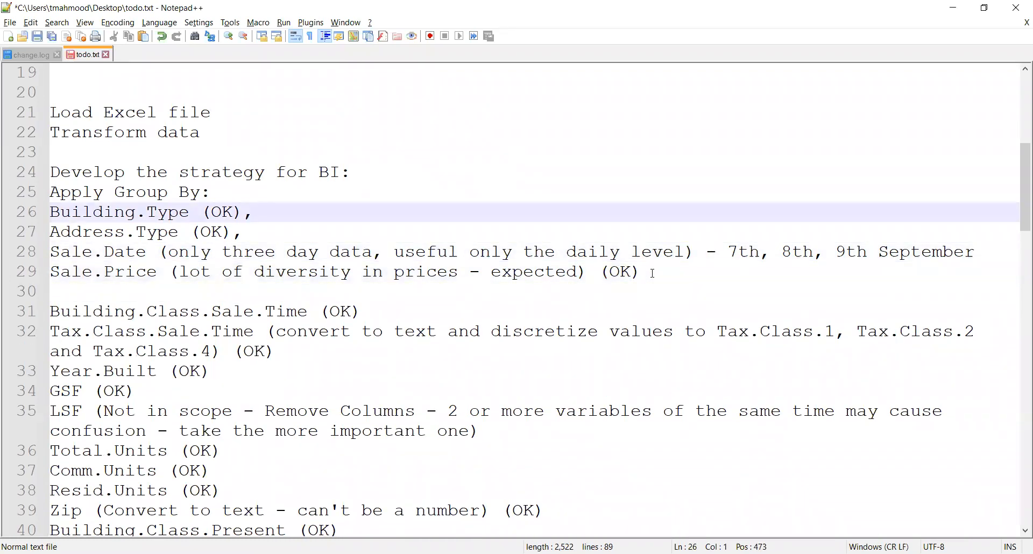
key(Down)
key(Down)
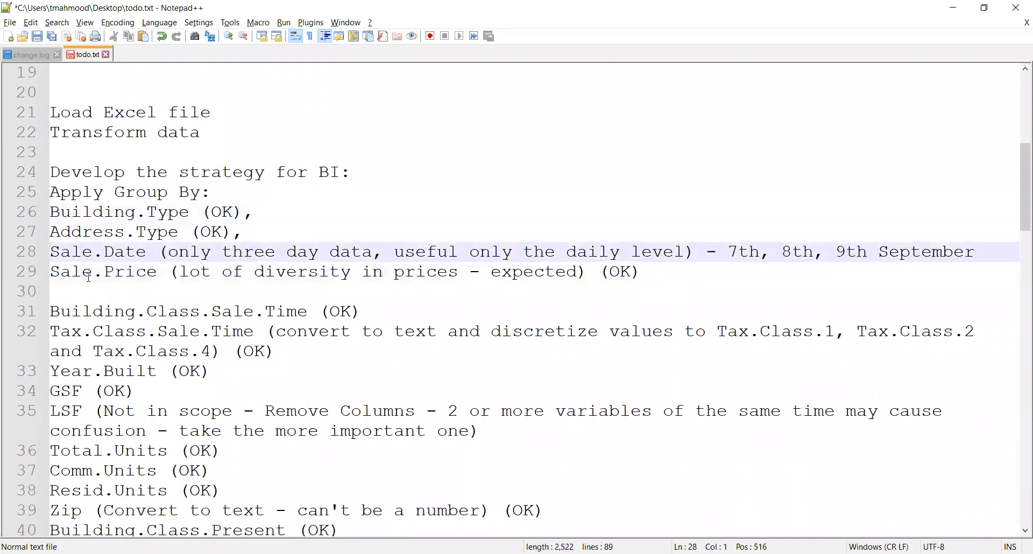
drag(50, 251, 150, 251)
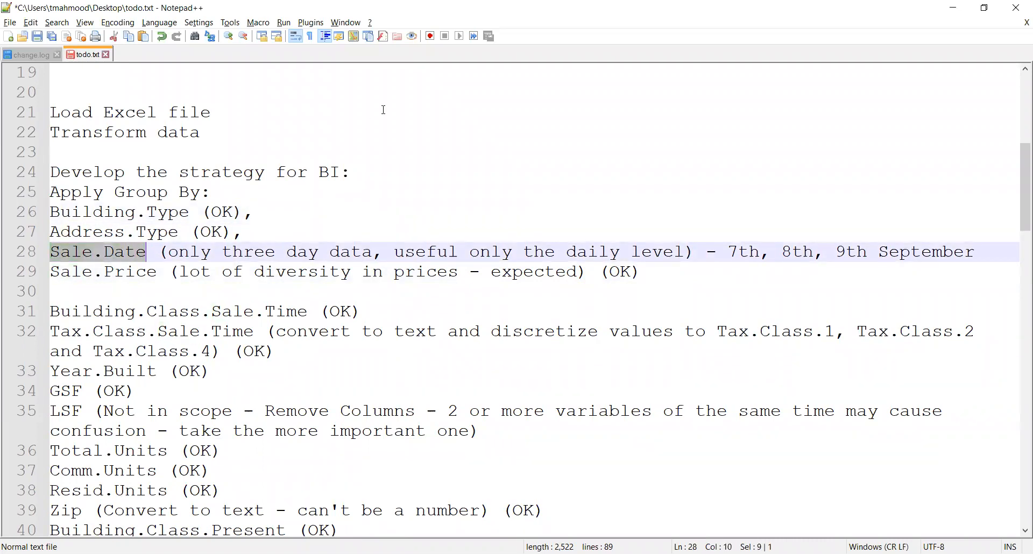
Step: Examine the normal, time and location dimension headings and the Sale.Date entry, and return to the Group By notes
scroll(258, 251, down, 4)
scroll(258, 251, down, 6)
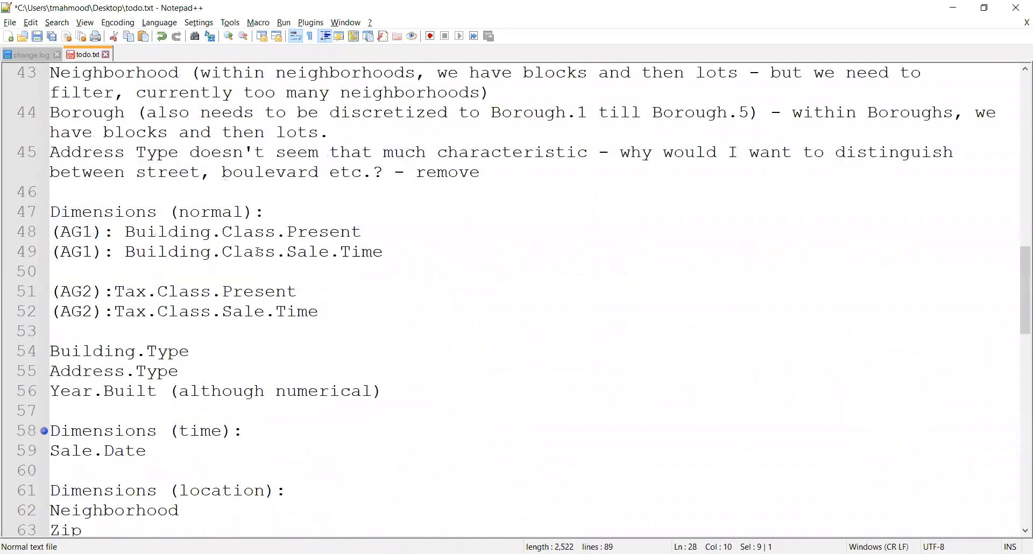
drag(159, 273, 43, 253)
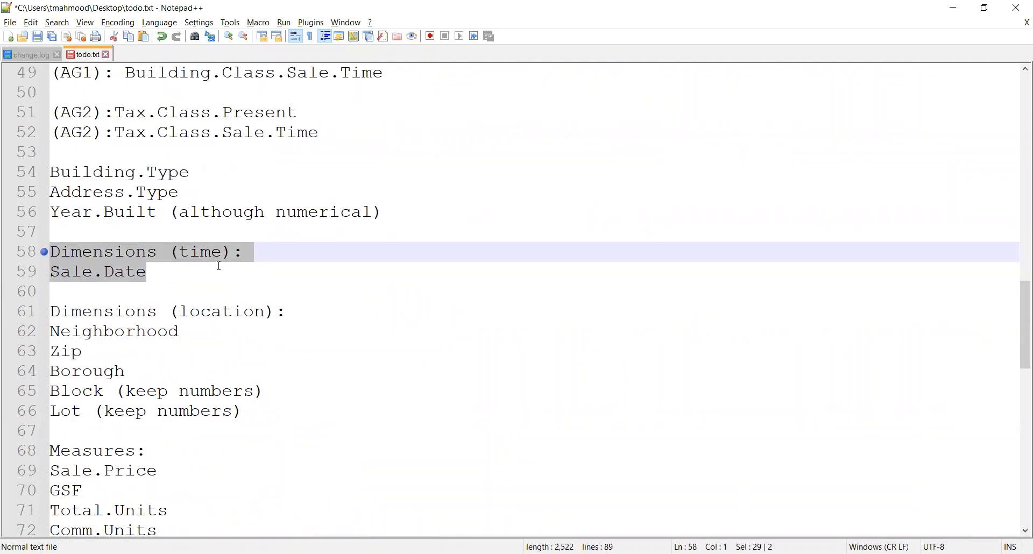
scroll(209, 292, up, 2)
drag(265, 212, 30, 222)
scroll(162, 253, down, 2)
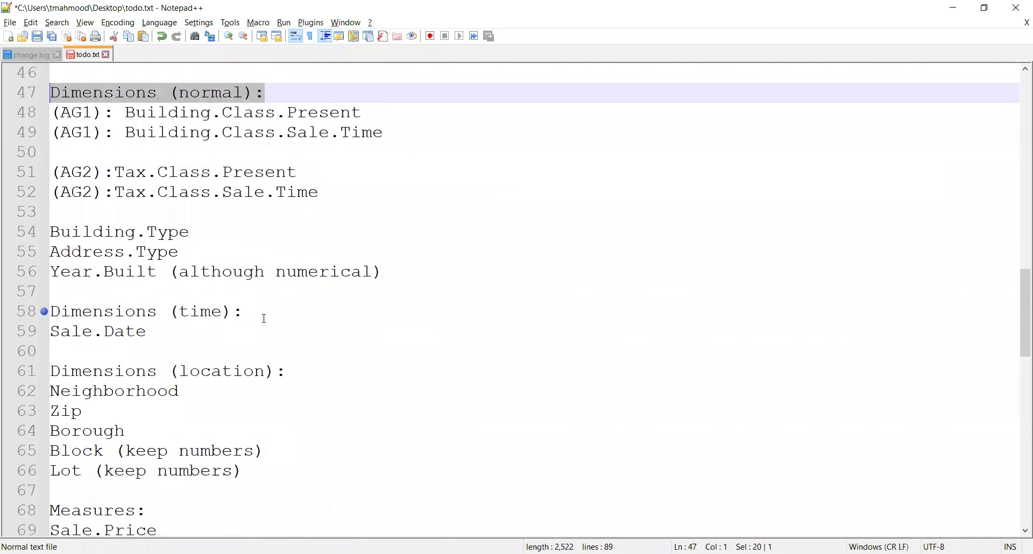
drag(148, 333, 31, 311)
scroll(281, 346, down, 1)
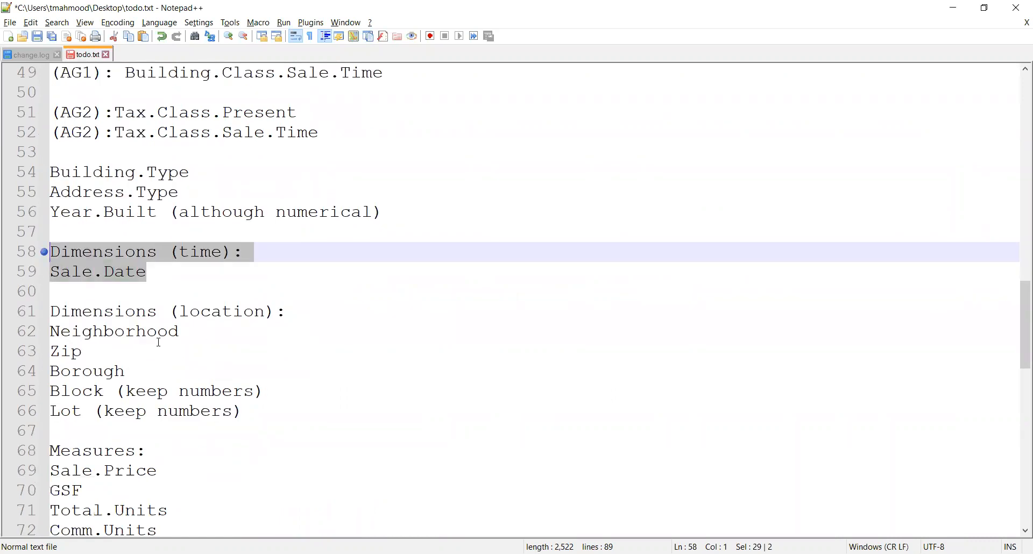
drag(307, 317, 2, 314)
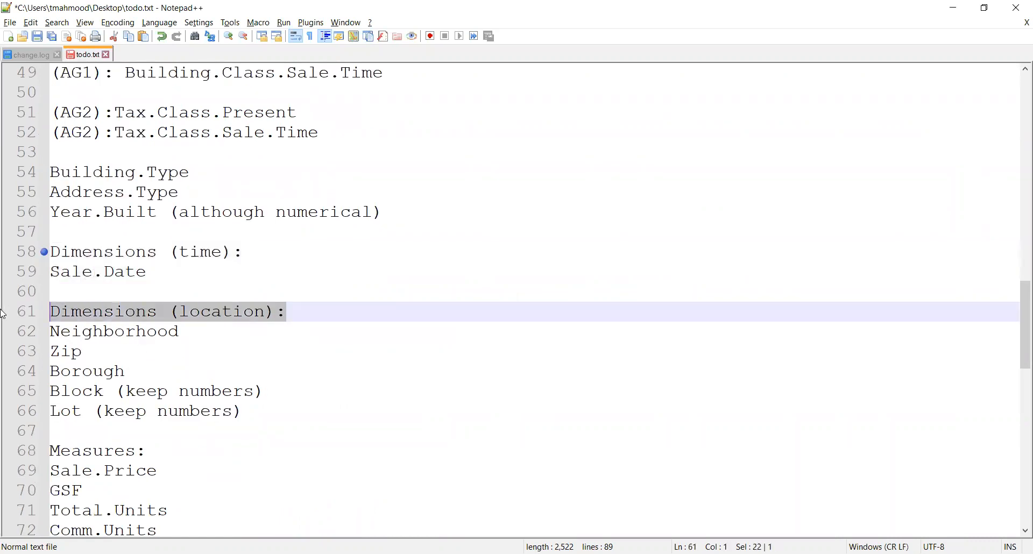
click(219, 274)
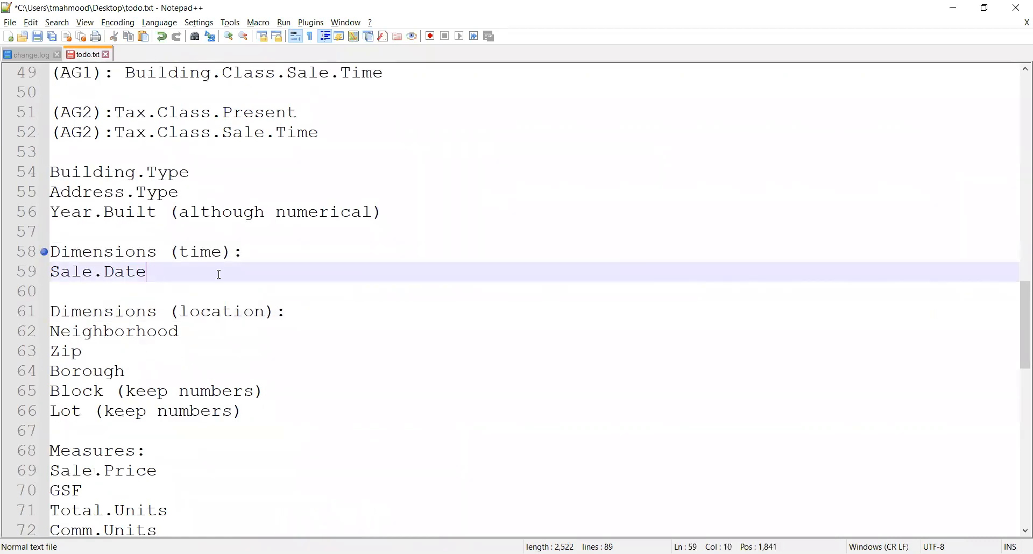
drag(219, 274, 50, 273)
scroll(123, 188, up, 10)
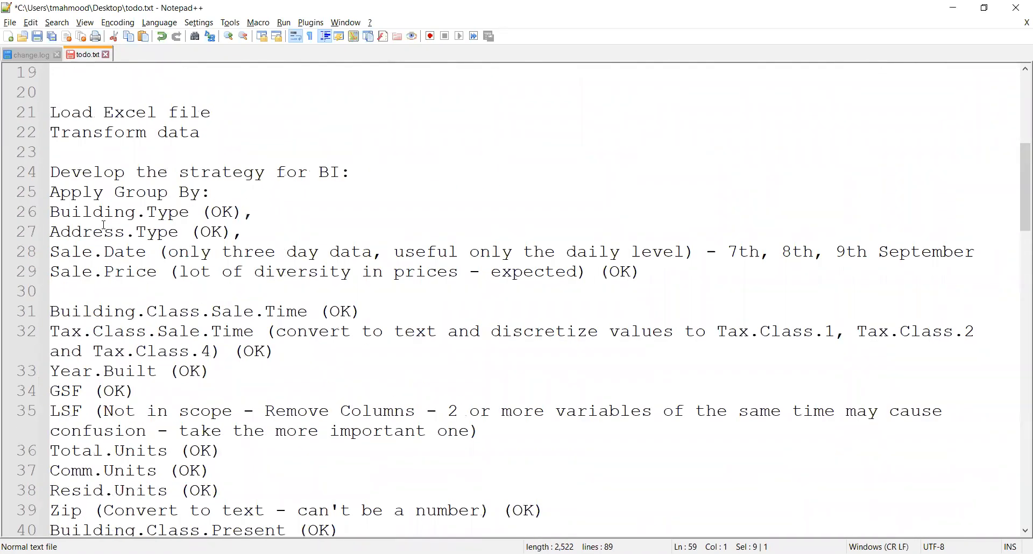
scroll(104, 224, down, 1)
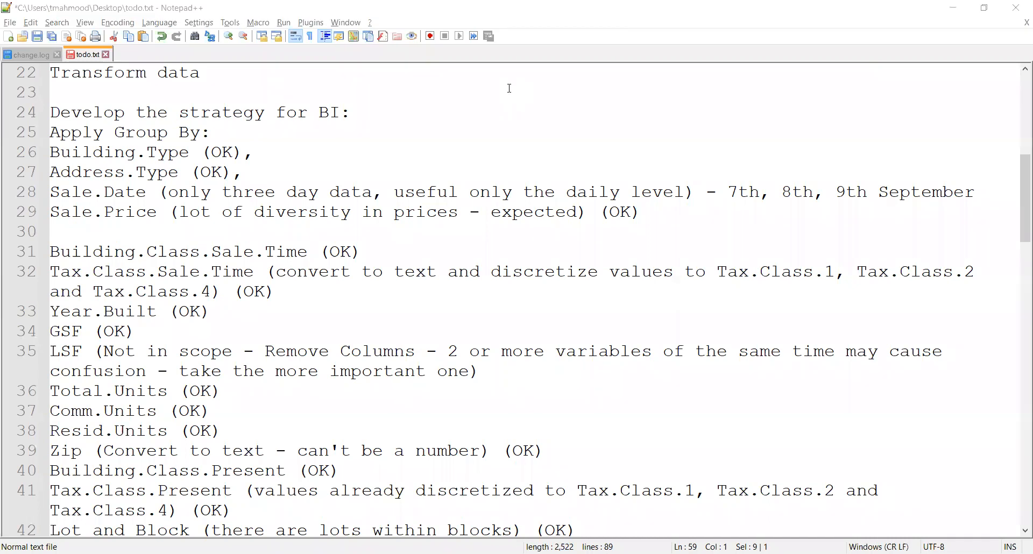
Step: Switch to Power Query Editor and compare the Build.Class.Sale.Time and Build.Class.Present columns
key(alt+Tab)
drag(289, 533, 657, 533)
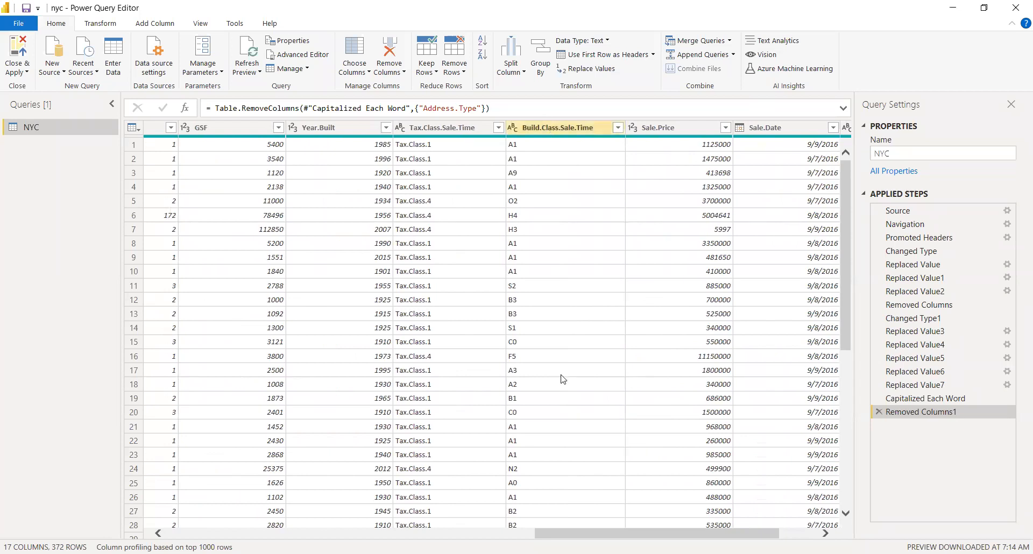
drag(588, 533, 351, 528)
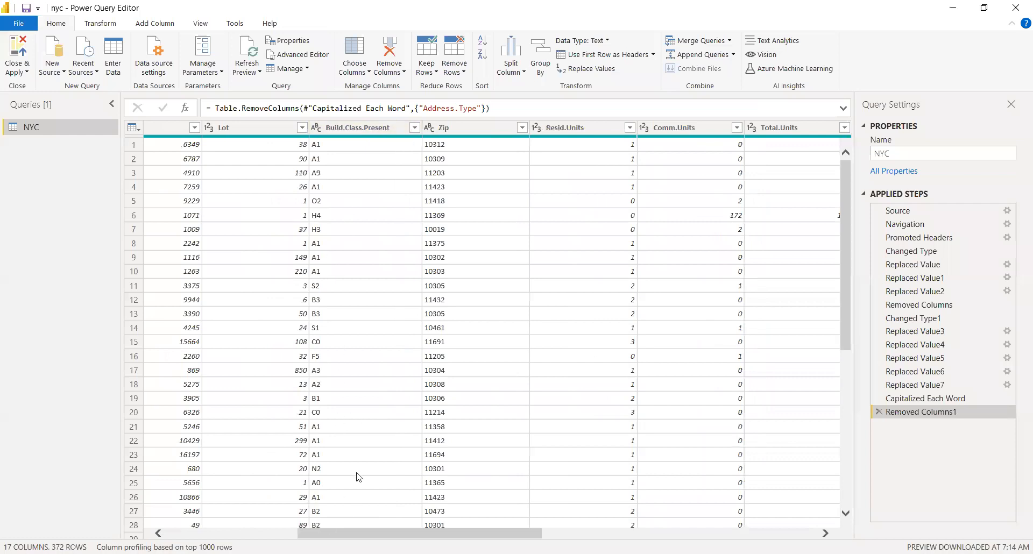
drag(375, 530, 651, 532)
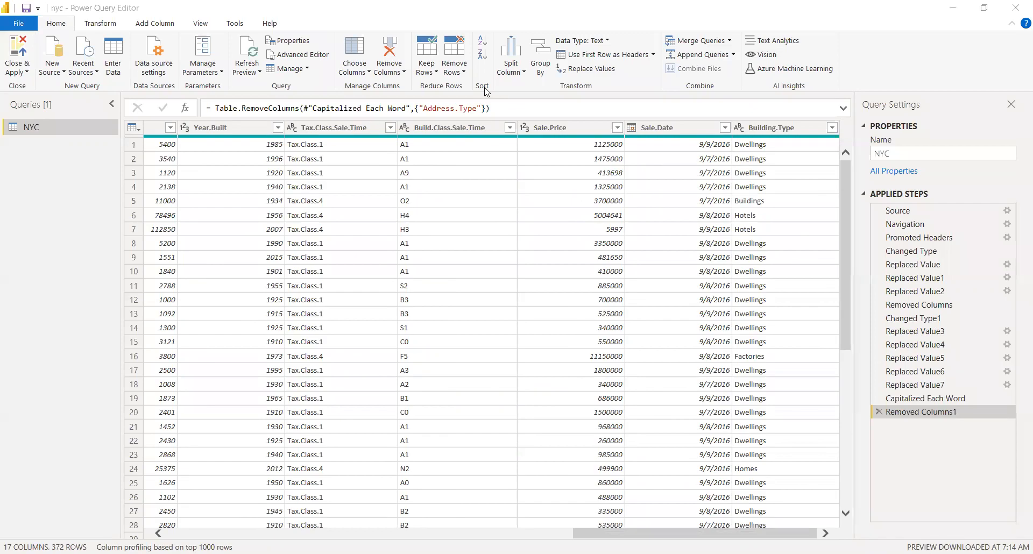
Step: Switch to Notepad++ and review the Building.Class.Sale.Time and Building.Class.Present notes in the Group By list
key(alt+Tab)
drag(385, 253, 4, 233)
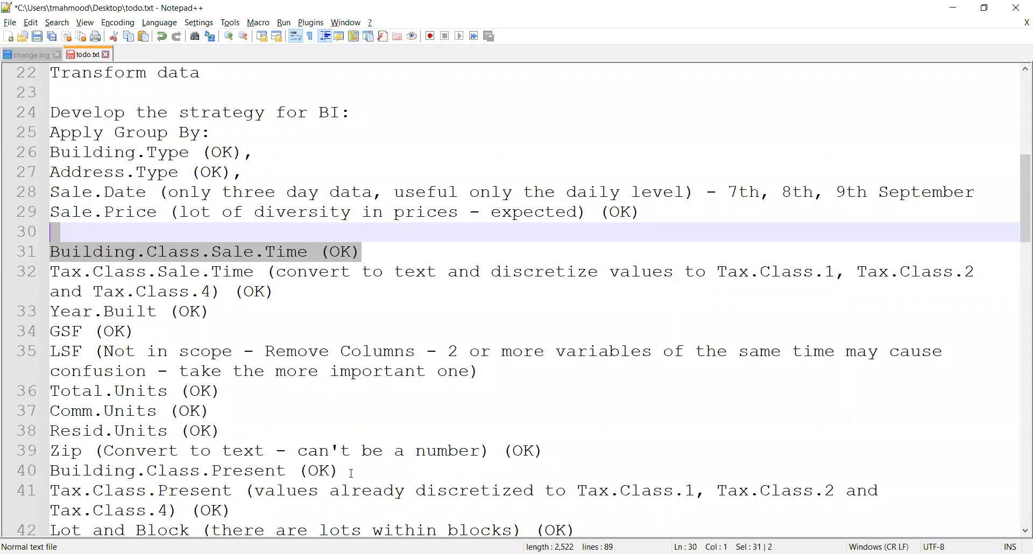
drag(349, 472, 23, 468)
scroll(323, 291, down, 4)
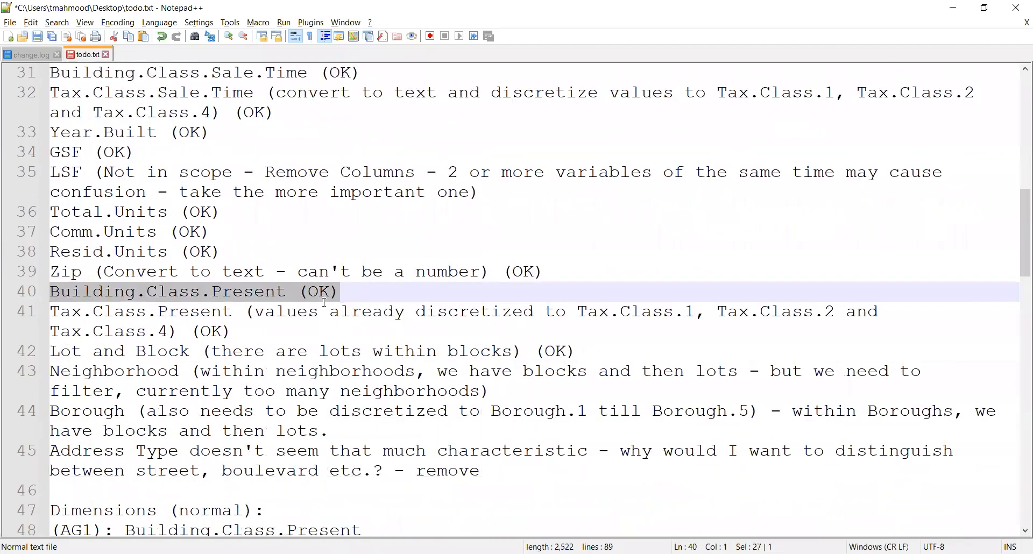
scroll(325, 302, down, 4)
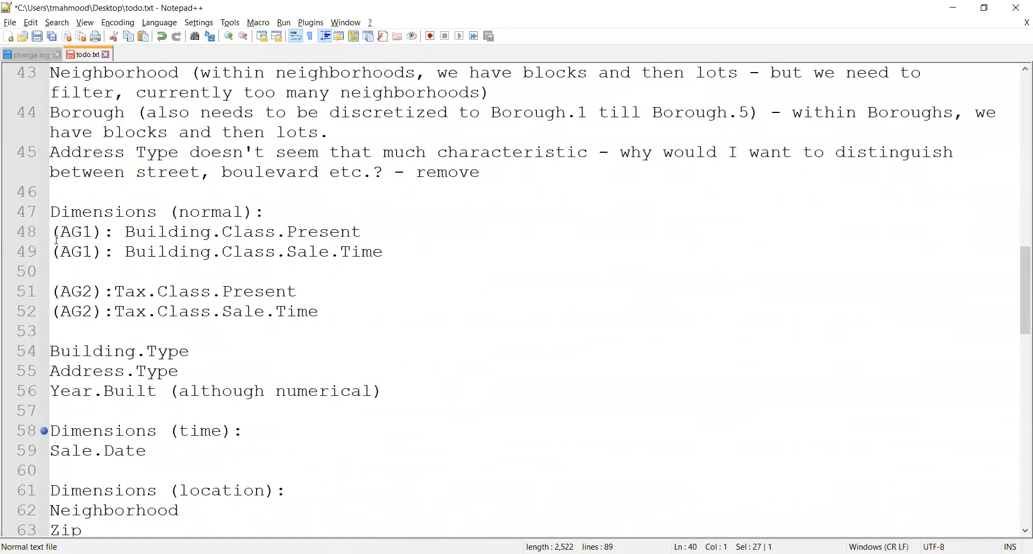
Step: Examine the two AG1 building class entries under the normal dimensions in todo.txt
click(63, 234)
drag(63, 234, 93, 232)
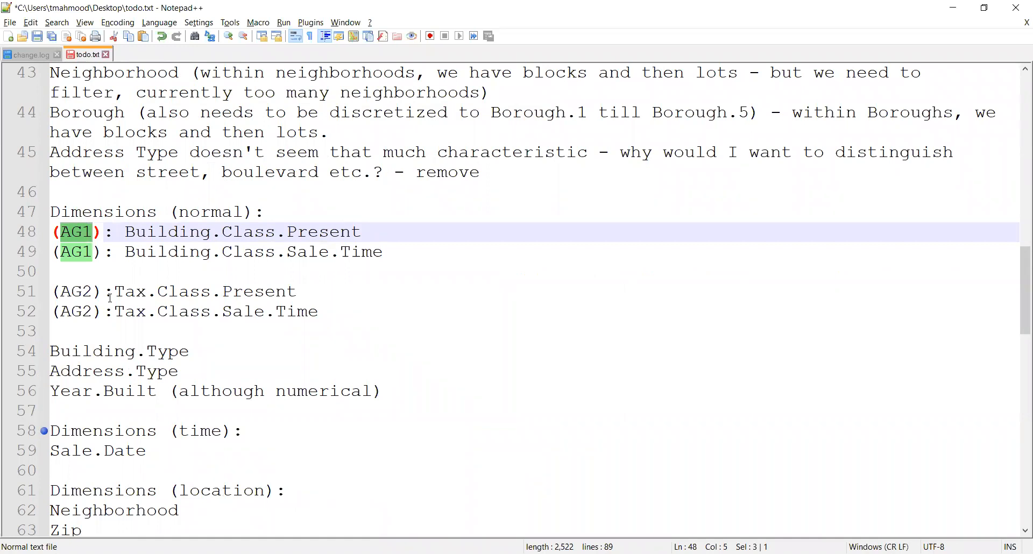
drag(363, 232, 200, 232)
double_click(322, 234)
double_click(296, 253)
shift+click(385, 253)
click(393, 254)
drag(413, 248, 14, 236)
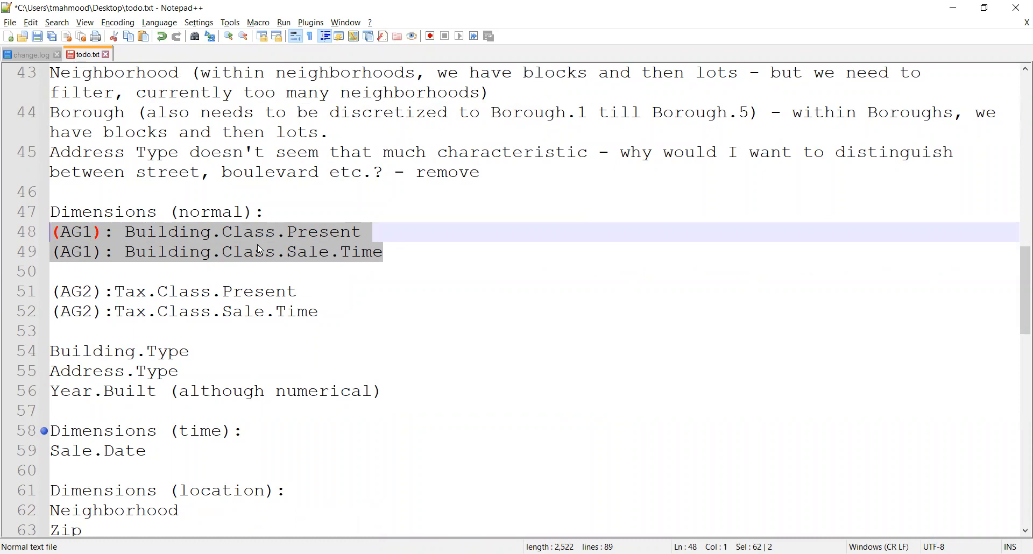
scroll(259, 239, up, 7)
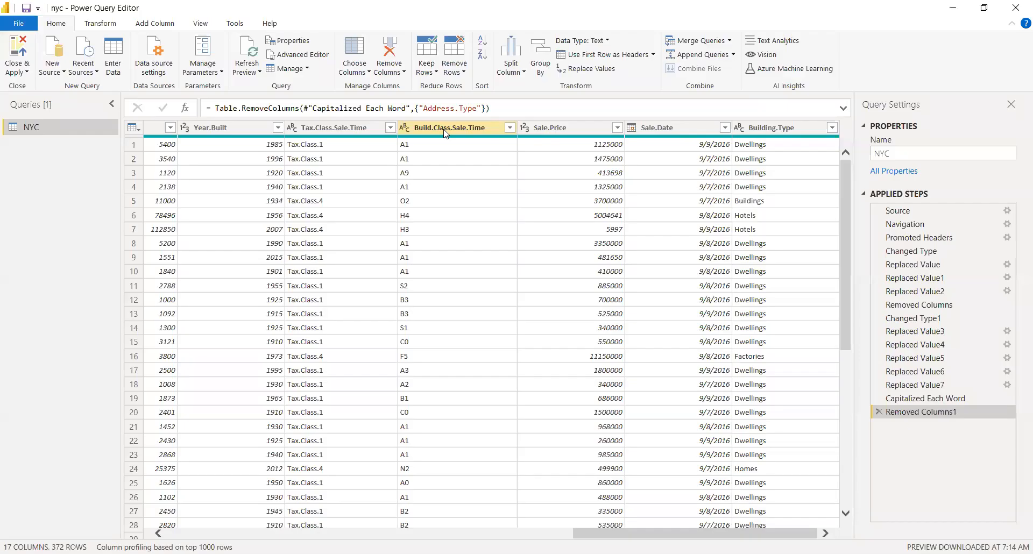
Step: In Power Query Editor, group the NYC query by Build.Class.Sale.Time with a Count column of row counts
right_click(446, 134)
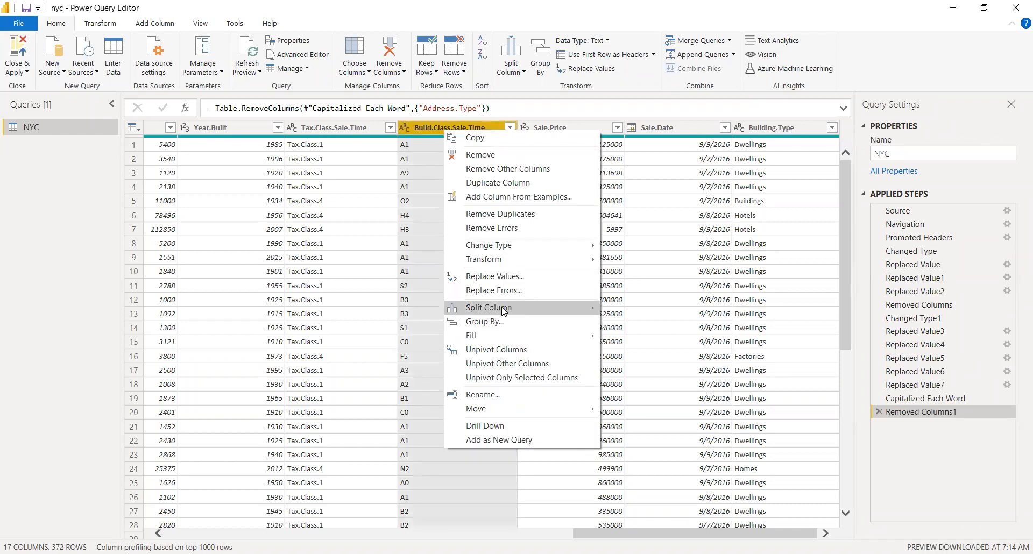
click(502, 323)
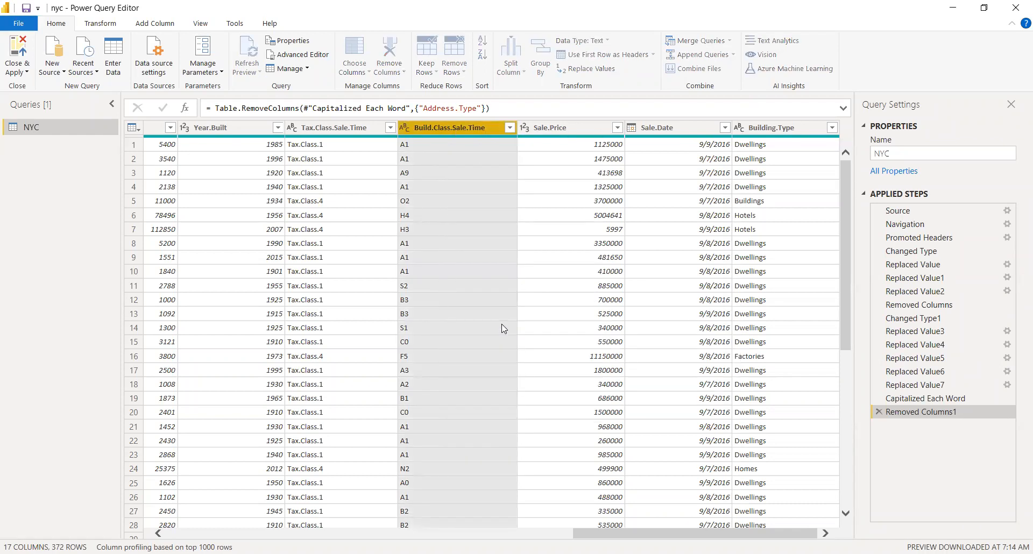
click(669, 364)
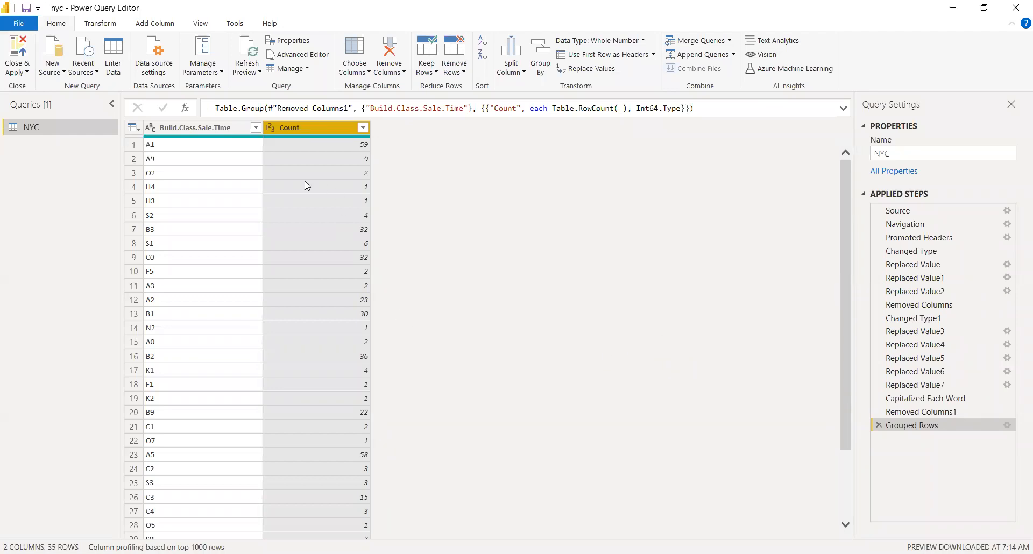
Step: Sort the grouped building classes by Count in descending order and look through to the last rows
click(363, 128)
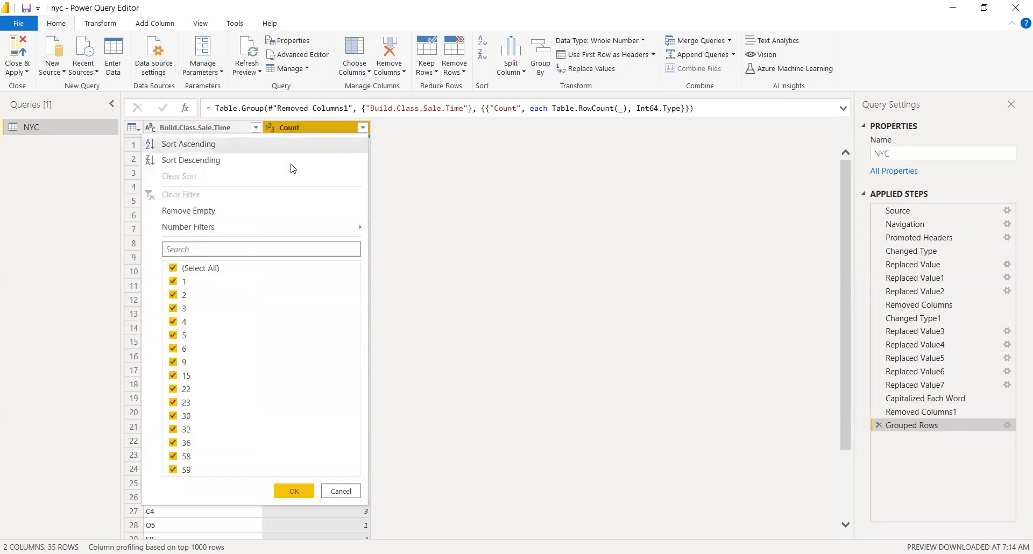
click(265, 162)
scroll(353, 322, down, 3)
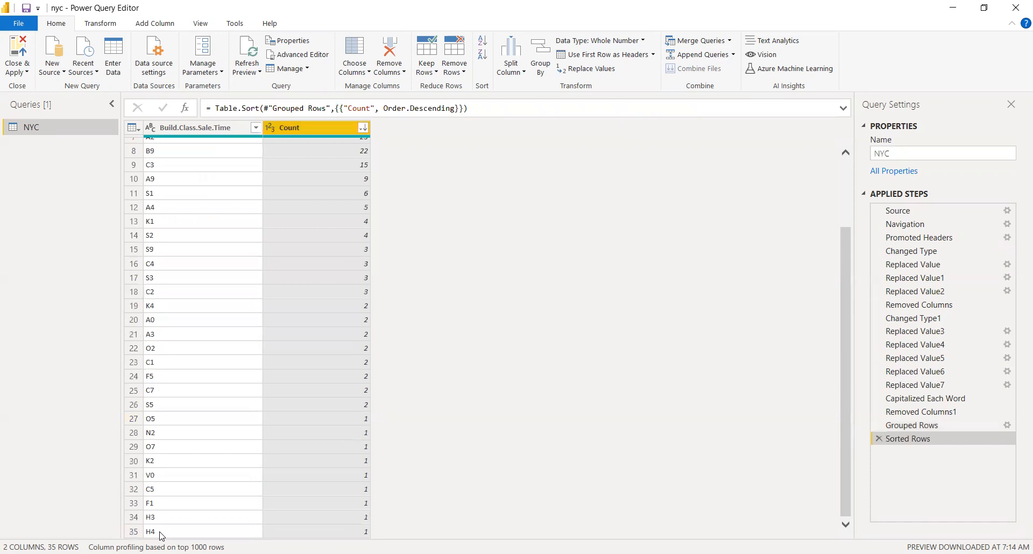
Step: Review the sorted building class counts and remove the Sorted Rows and Grouped Rows steps from the NYC query
scroll(162, 536, up, 3)
scroll(177, 215, down, 3)
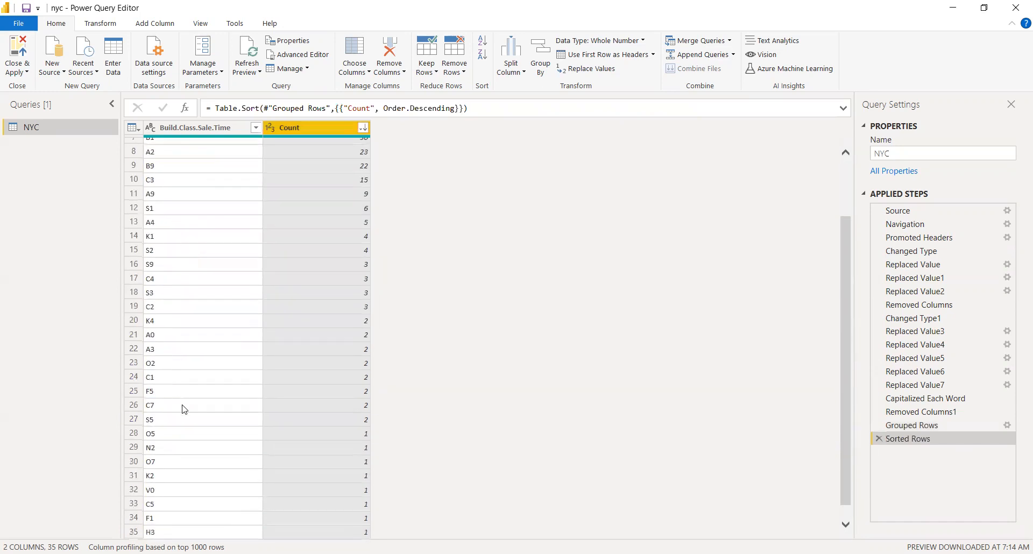
scroll(180, 407, up, 3)
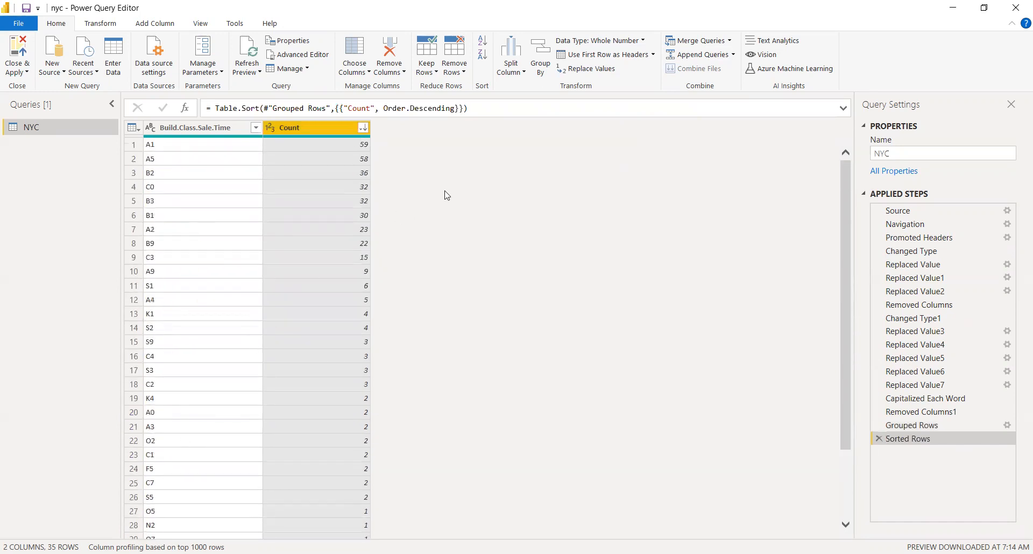
scroll(188, 296, down, 3)
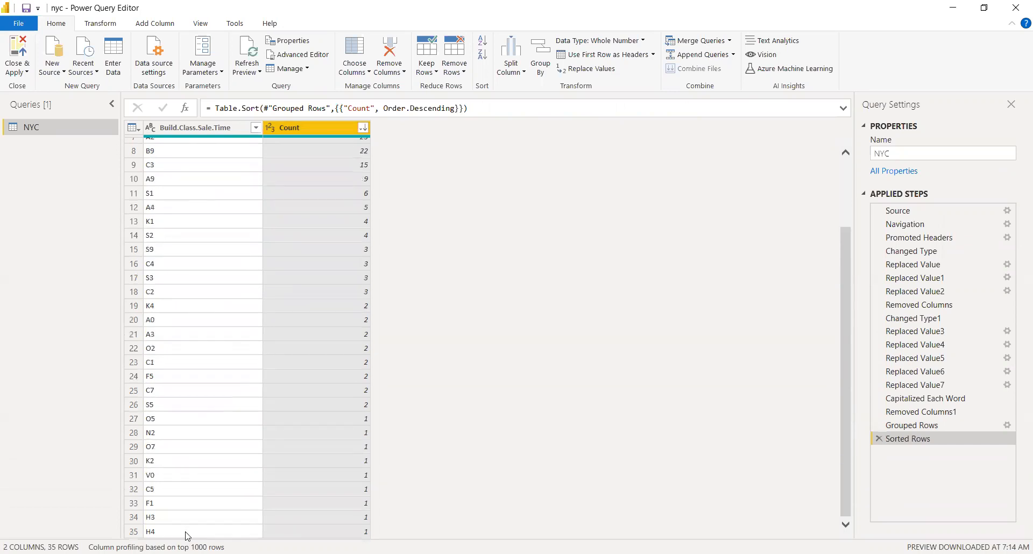
scroll(187, 536, up, 3)
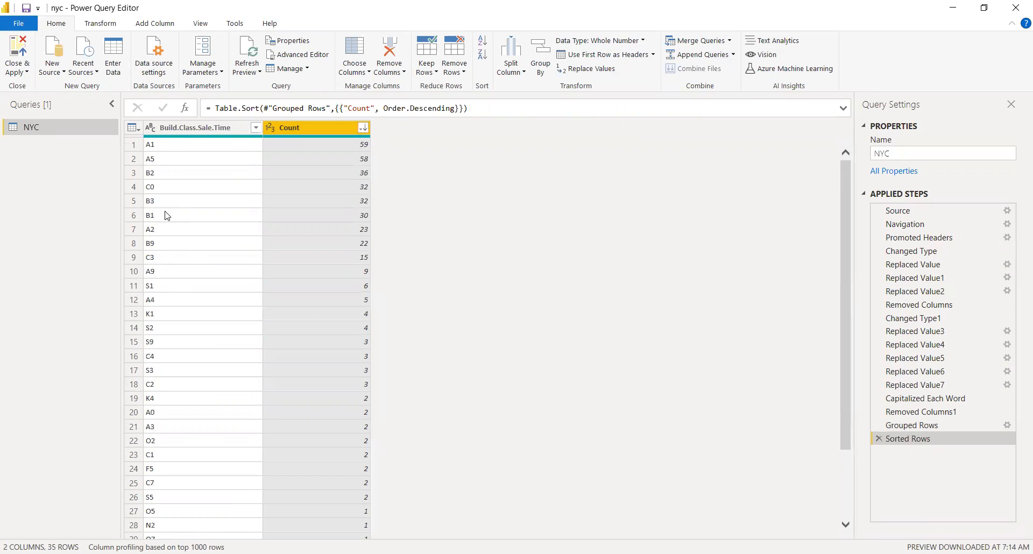
scroll(173, 458, down, 3)
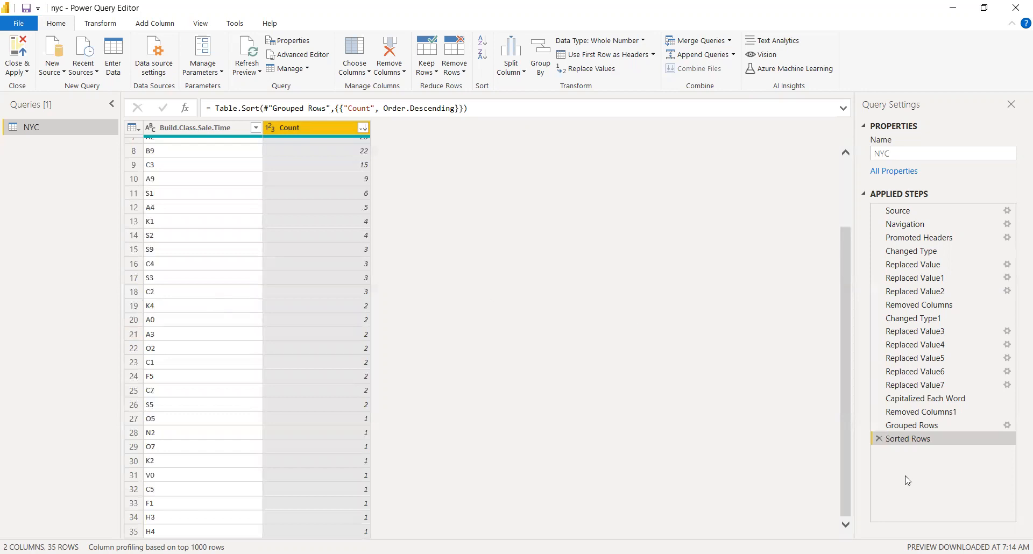
key(Delete)
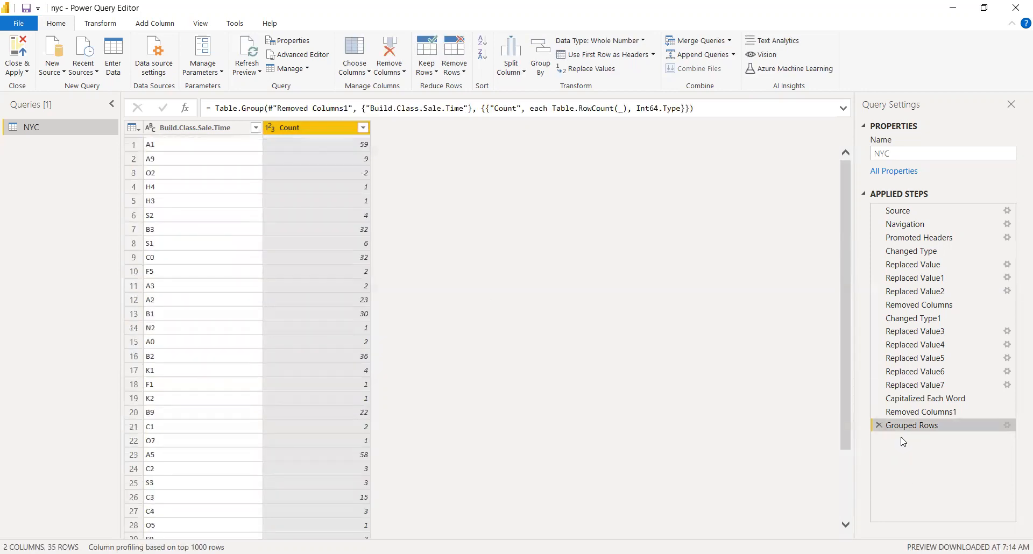
key(Delete)
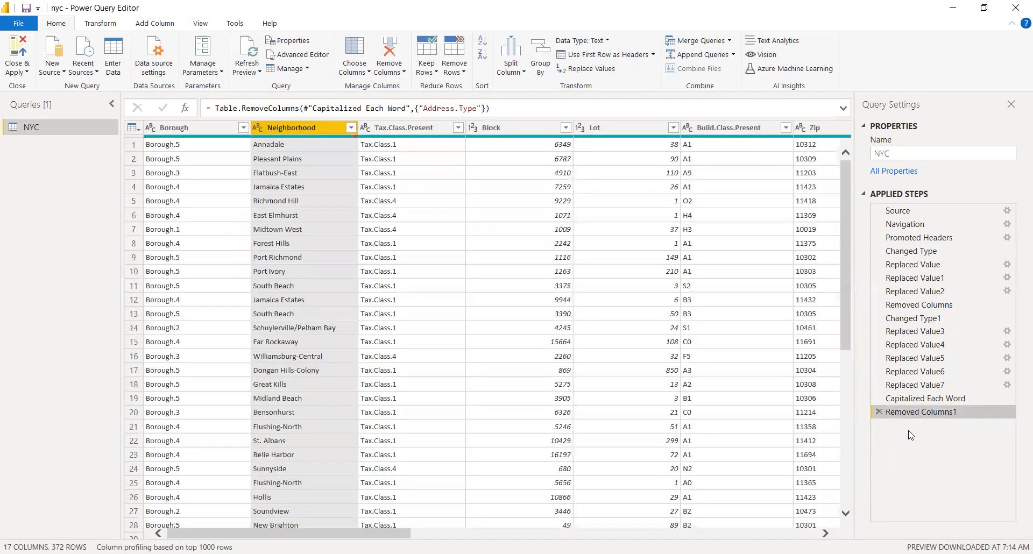
Step: Group the NYC query by Tax.Class.Present with a Count column of row counts
drag(371, 536, 719, 536)
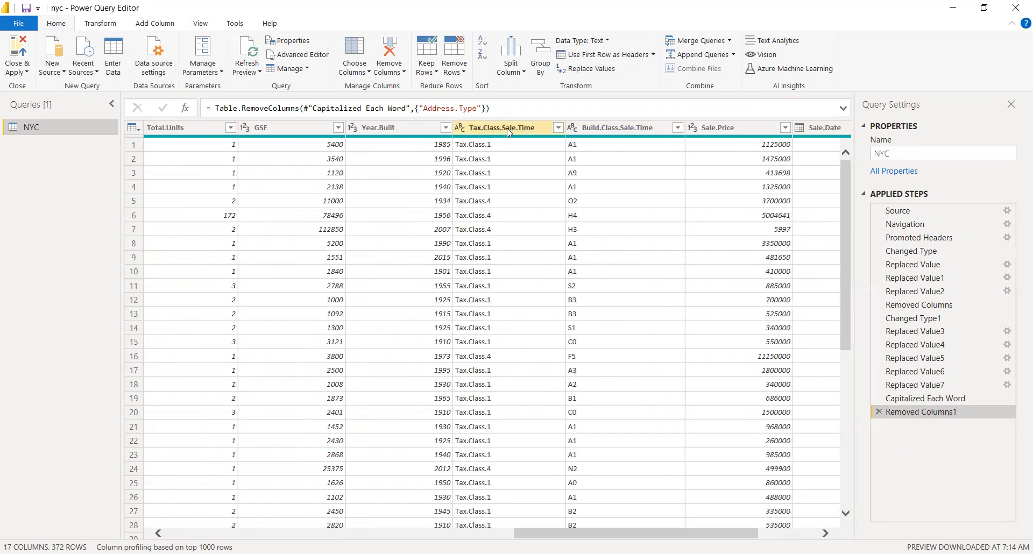
drag(543, 533, 253, 528)
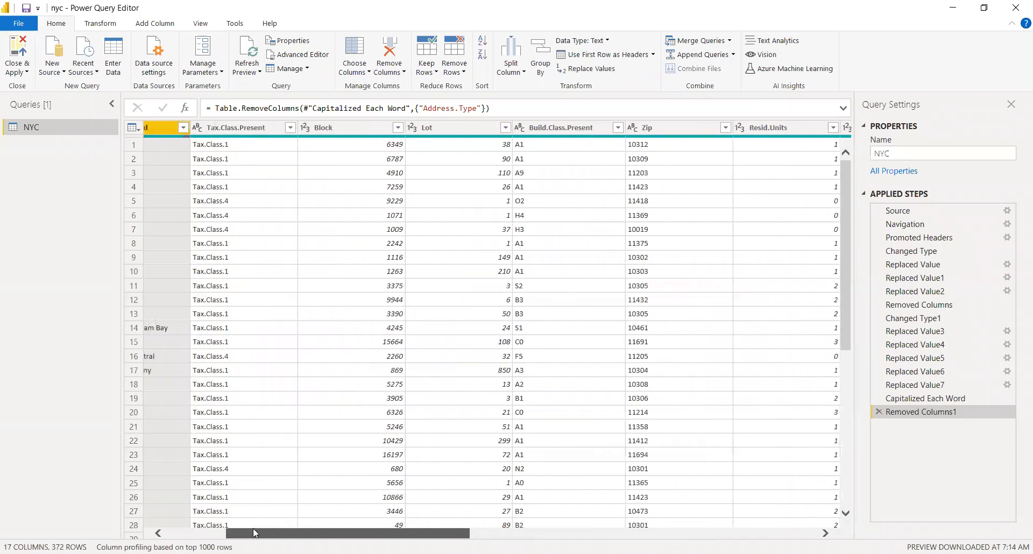
right_click(248, 127)
click(314, 321)
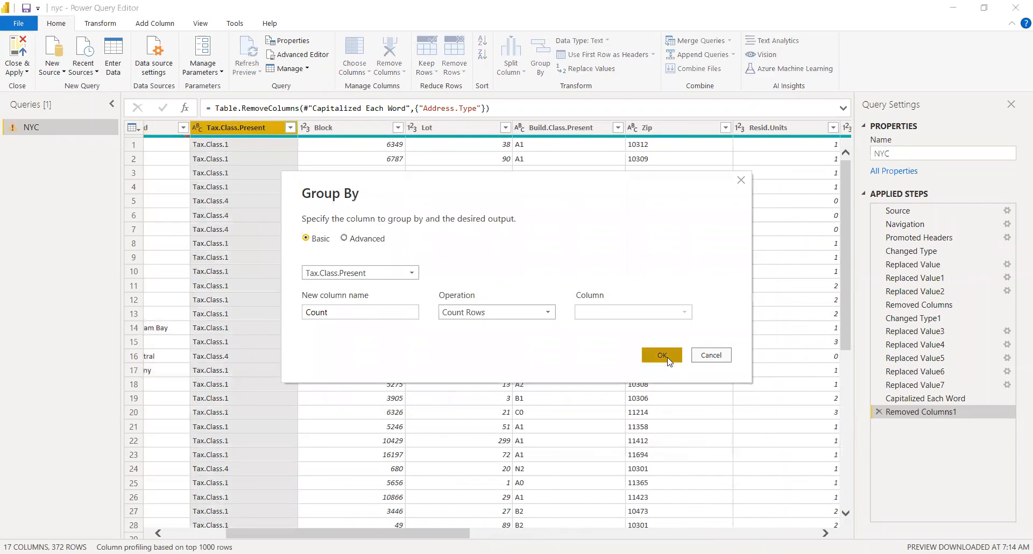
click(667, 355)
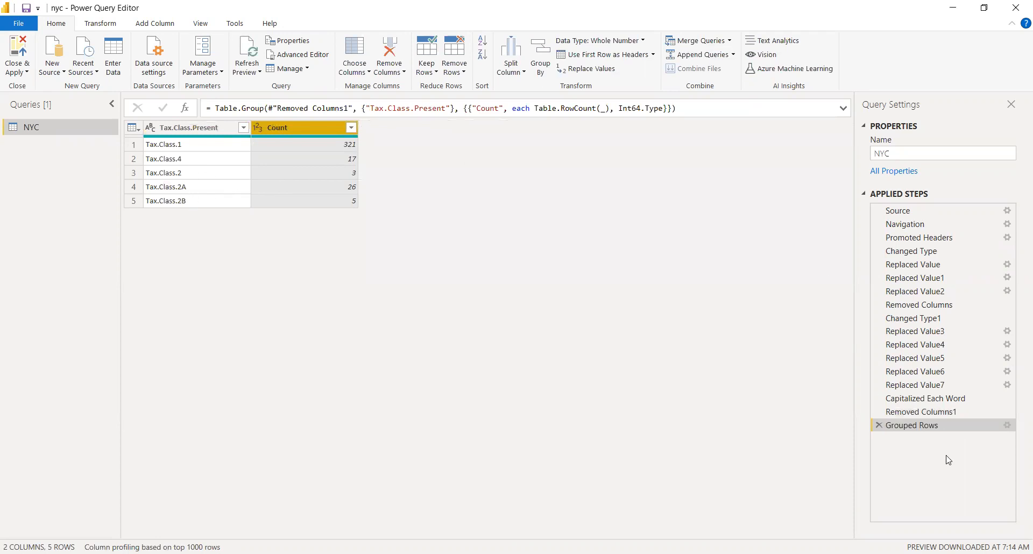
Step: Remove the Tax.Class.Present grouping from the applied steps and return to the first rows of the full table
right_click(920, 430)
click(969, 418)
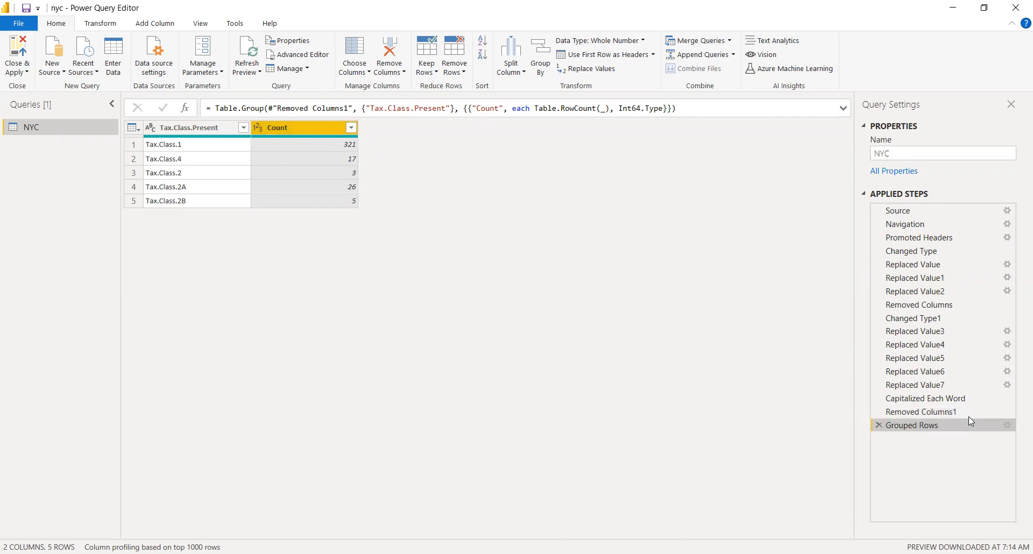
click(375, 525)
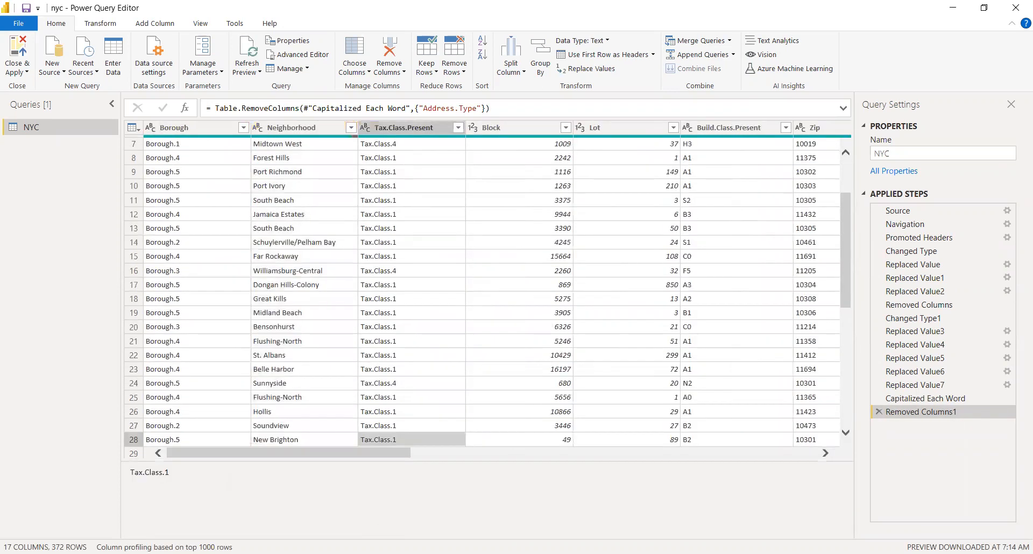
scroll(575, 279, up, 2)
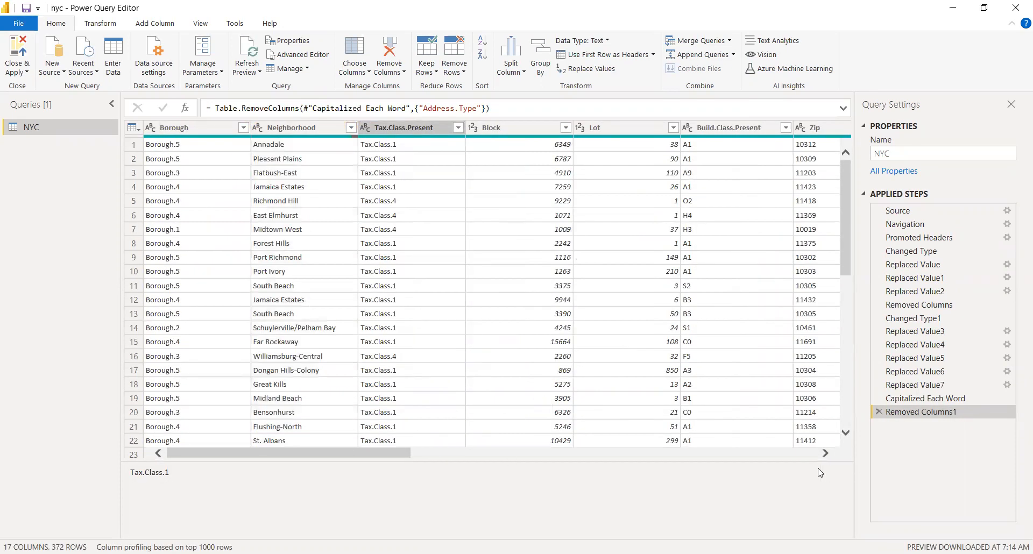
Step: Group the NYC query by Tax.Class.Sale.Time with a Count column of row counts
drag(491, 531, 491, 500)
drag(377, 494, 679, 504)
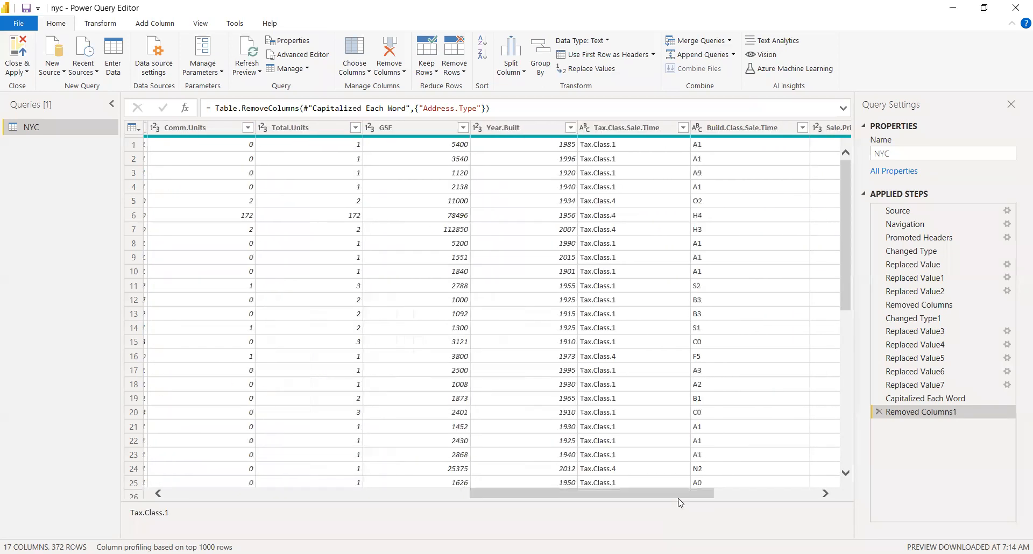
right_click(644, 129)
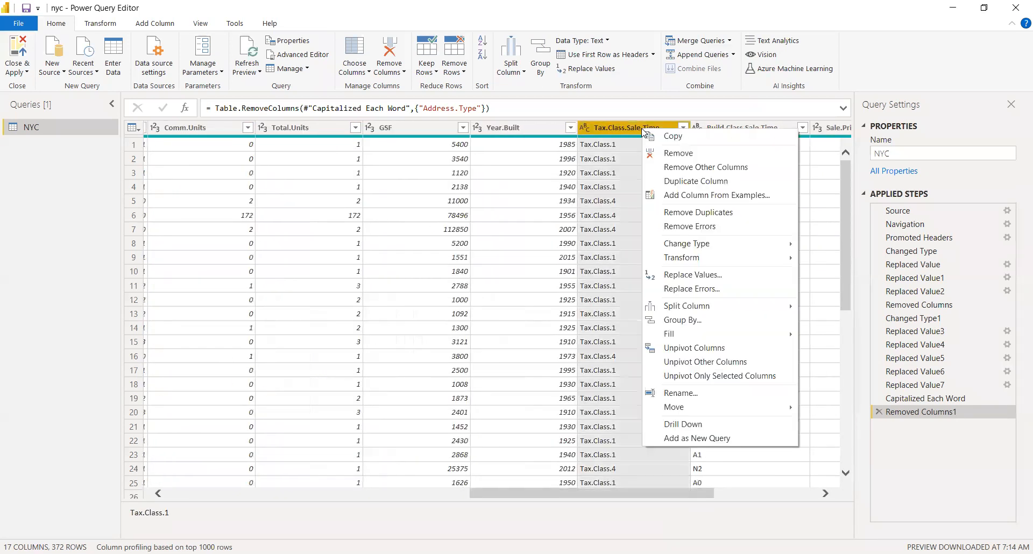
click(707, 320)
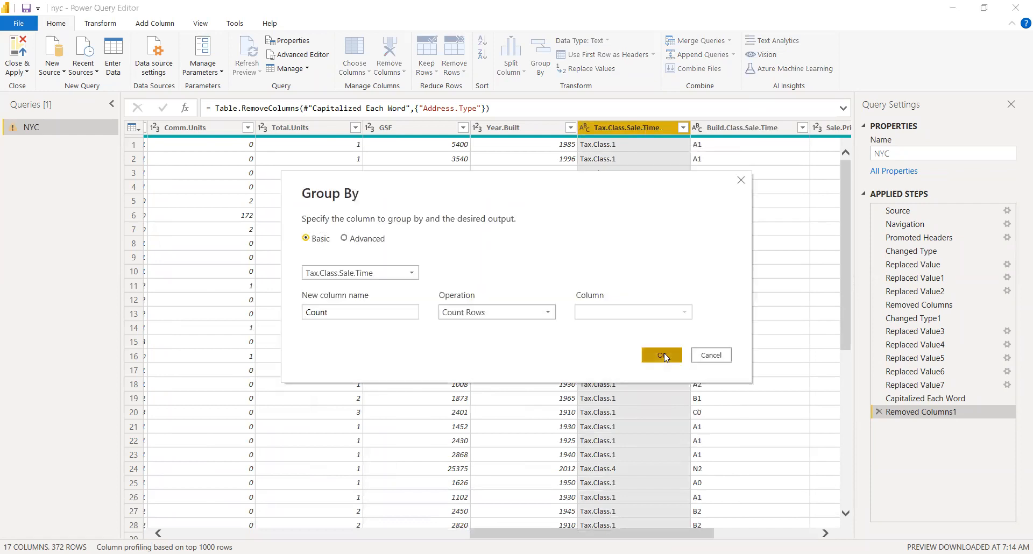
click(663, 356)
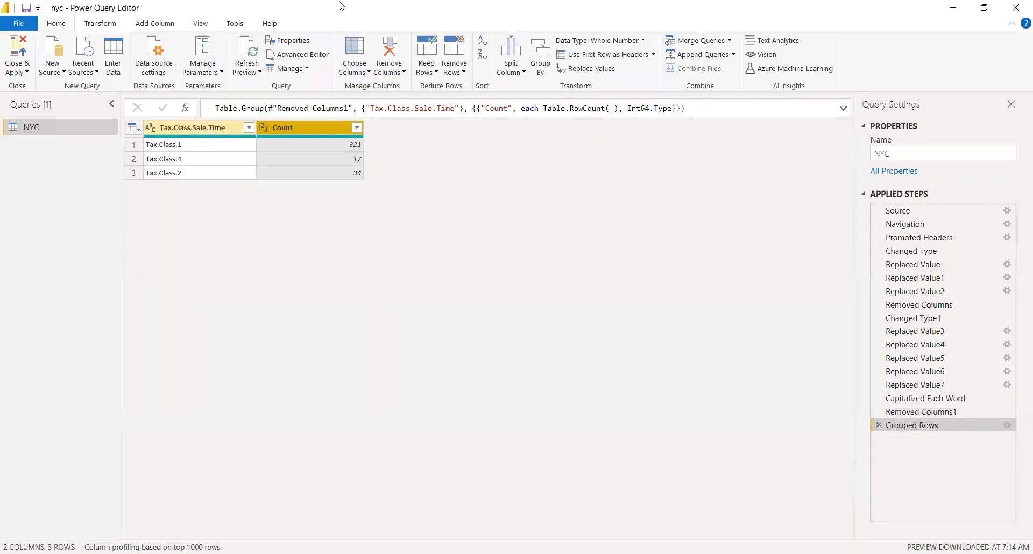
Step: Remove the Tax.Class.Sale.Time grouping from the applied steps and view the sale-time columns of the full table
key(Delete)
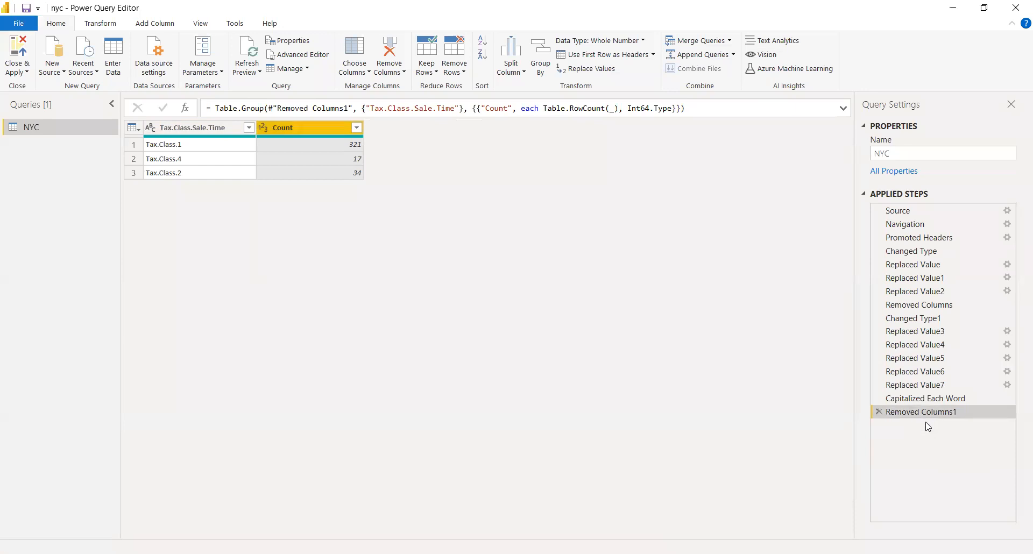
drag(289, 533, 695, 533)
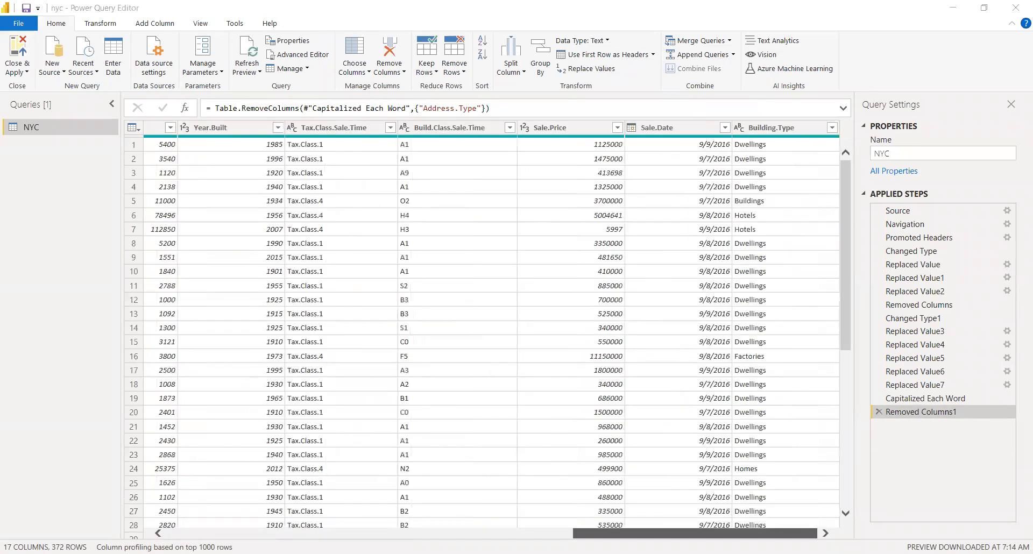
scroll(667, 526, left, 3)
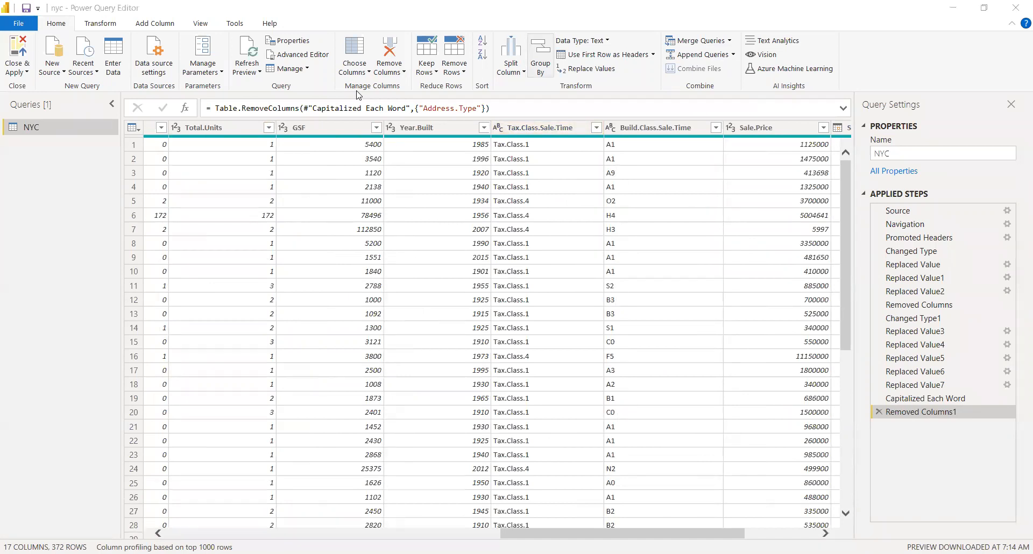
Step: Switch to Notepad++, review the AG1 building class and AG2 tax class entries under the normal dimensions, and save todo.txt
key(alt+Tab)
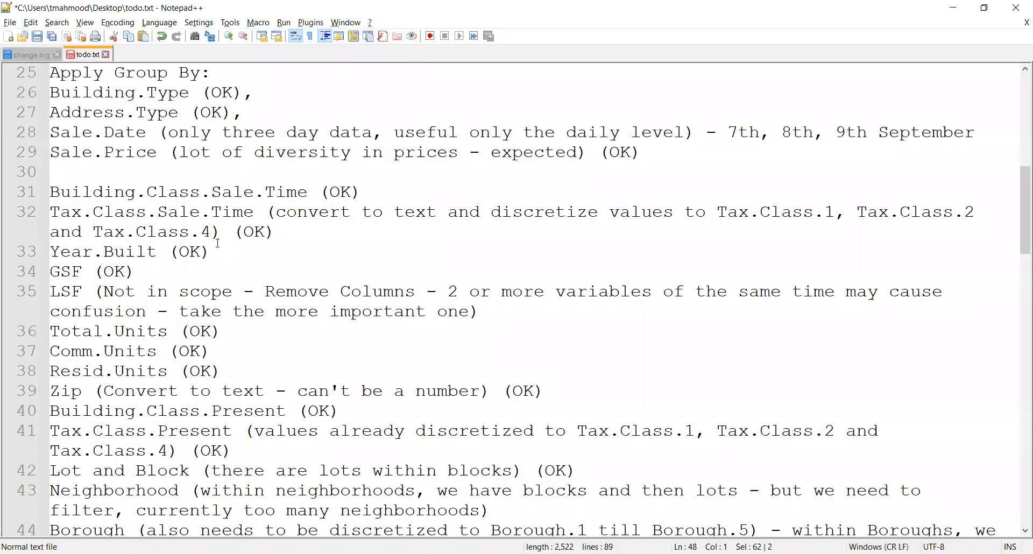
scroll(298, 237, down, 8)
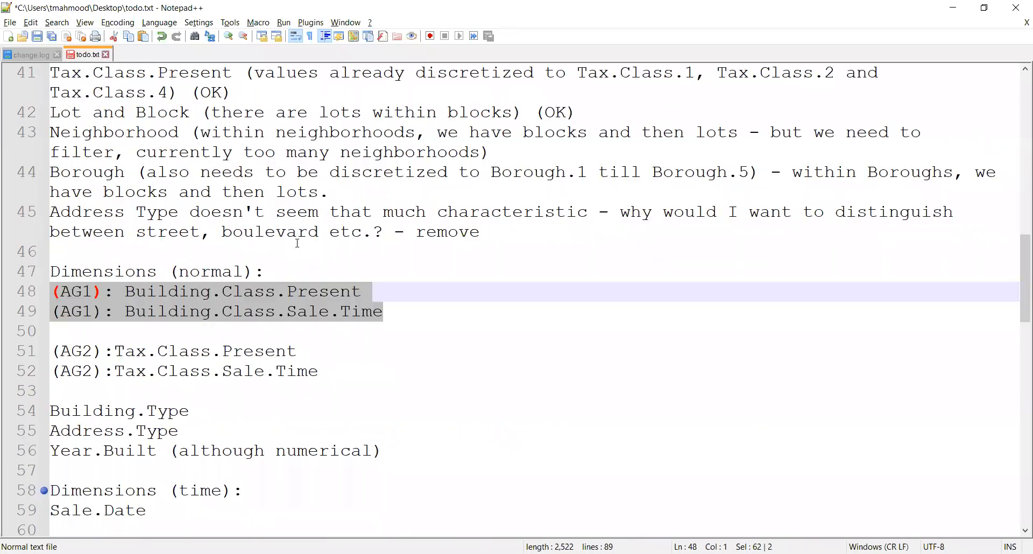
click(381, 211)
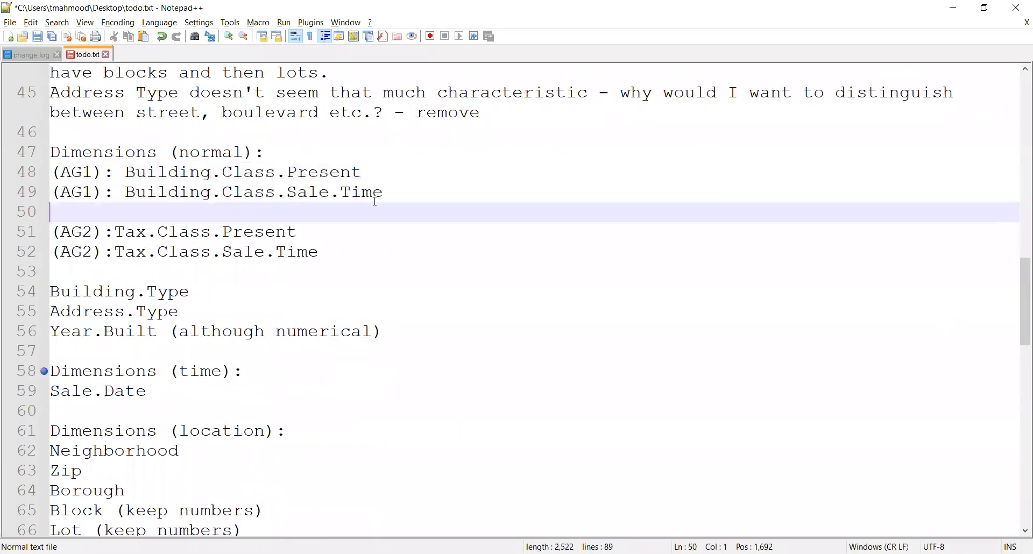
drag(397, 195, 50, 173)
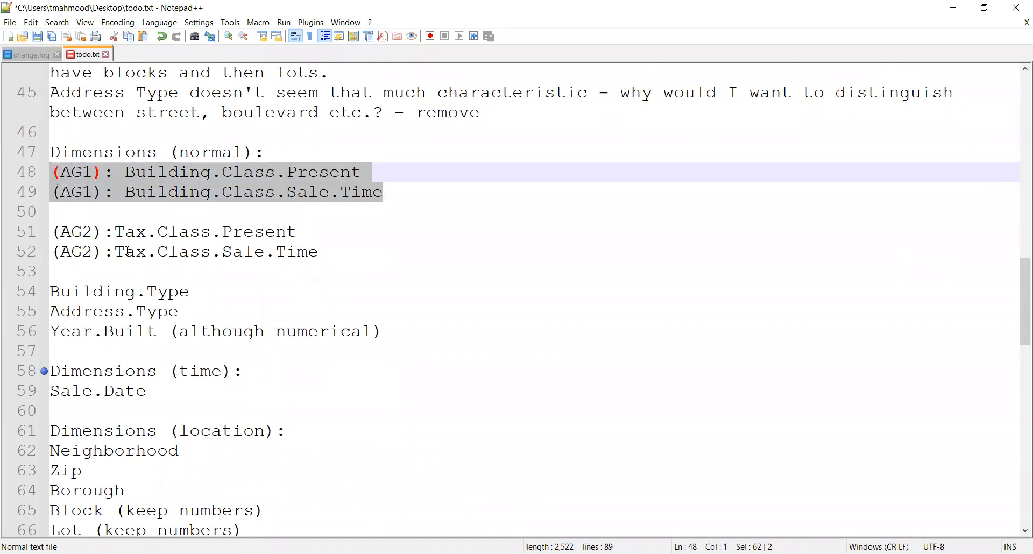
drag(53, 232, 382, 261)
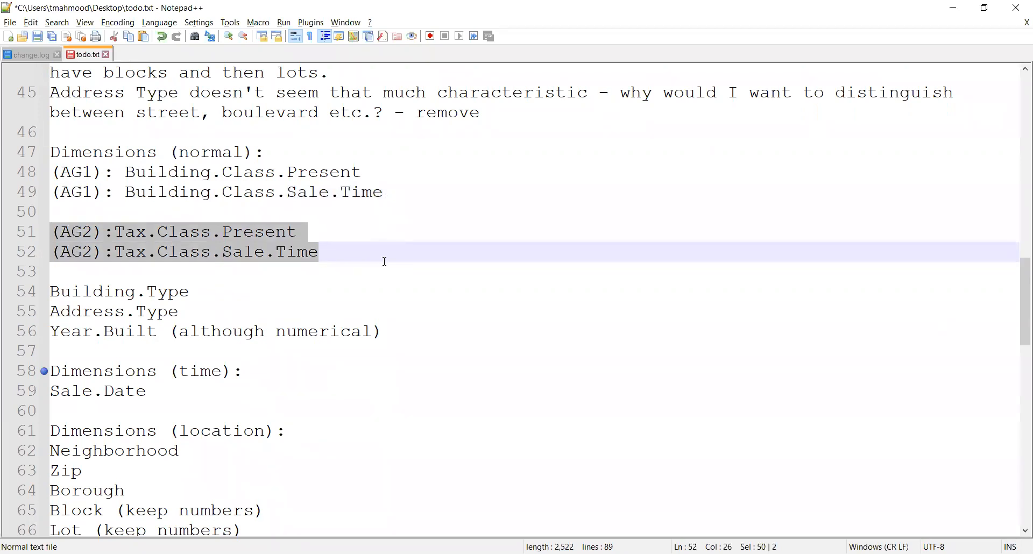
click(86, 215)
drag(51, 232, 344, 255)
click(37, 36)
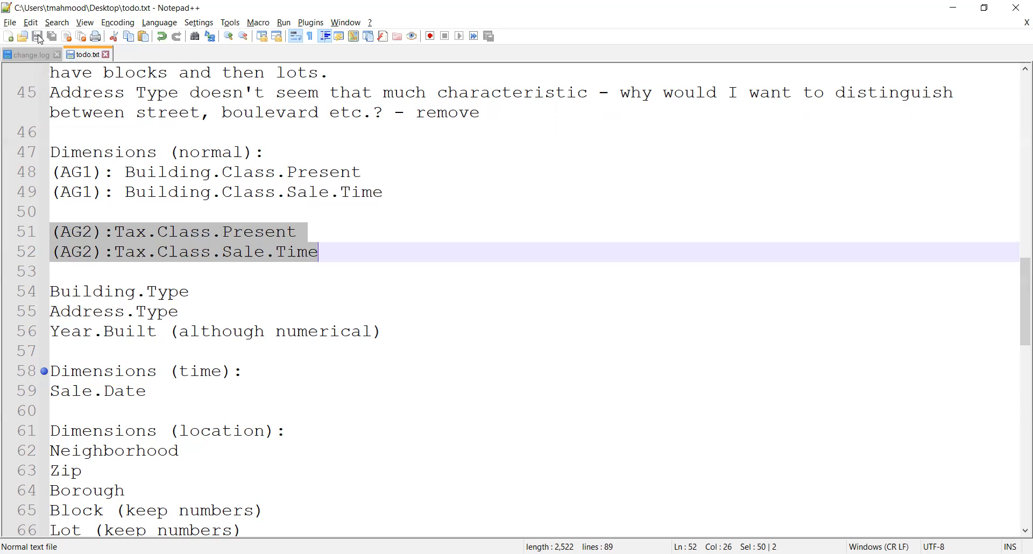
Step: Review the Apply Group By notes in todo.txt, from Building.Type to Sale.Price and the entries below
scroll(254, 259, up, 6)
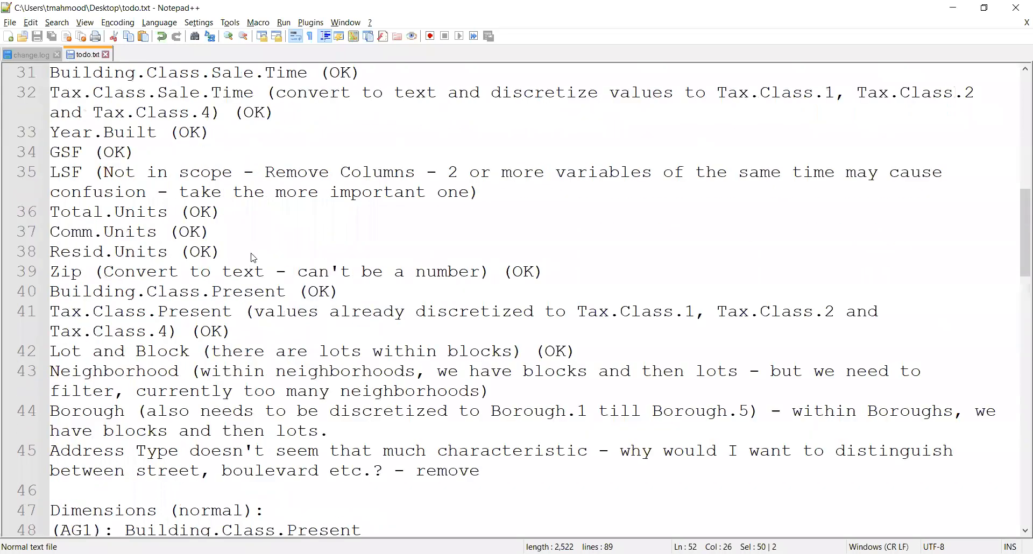
scroll(254, 258, up, 4)
drag(666, 272, 51, 192)
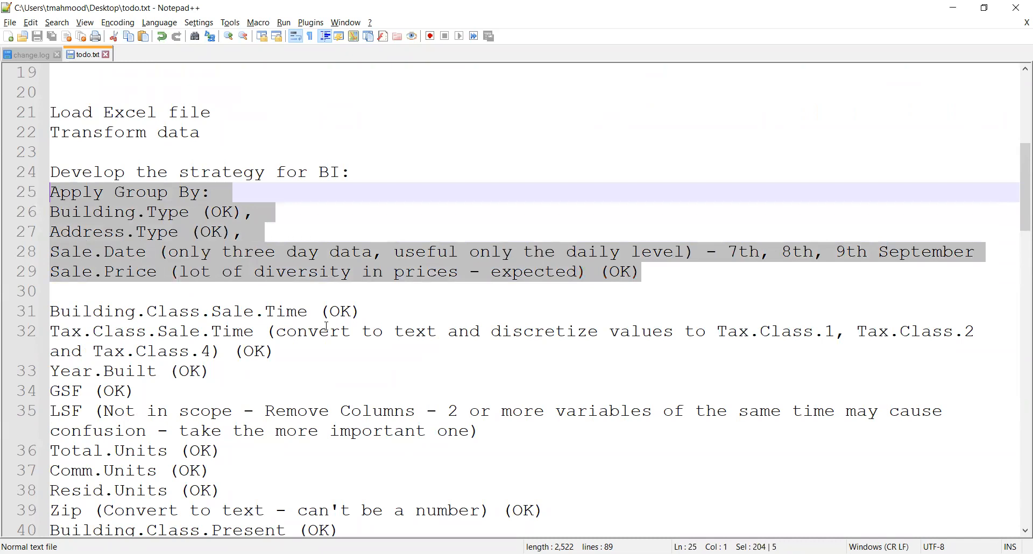
click(372, 312)
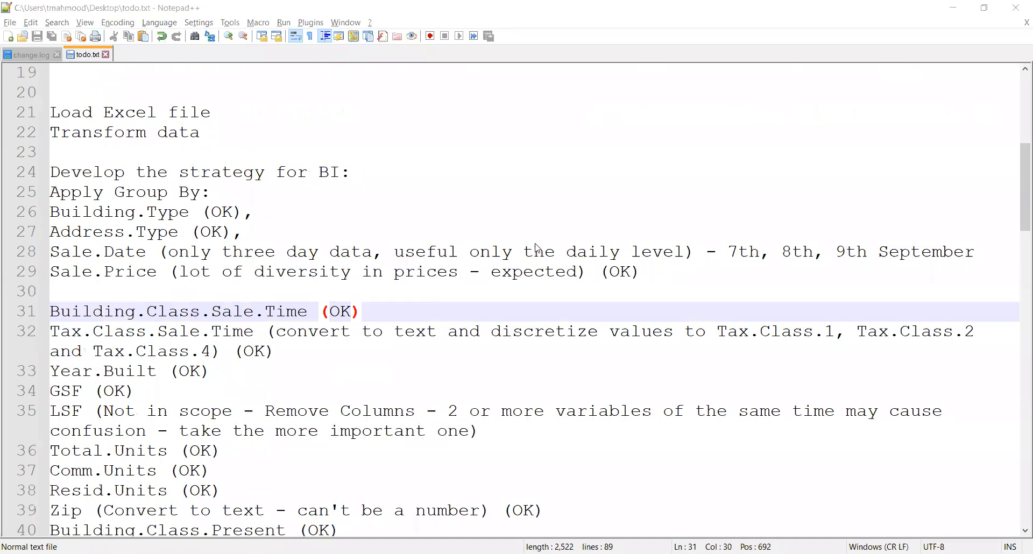
Step: Switch to Power Query Editor and inspect the Tax.Class.Sale.Time data type options and the Build.Class.Sale.Time and Year.Built columns
key(alt+Tab)
scroll(481, 323, right, 5)
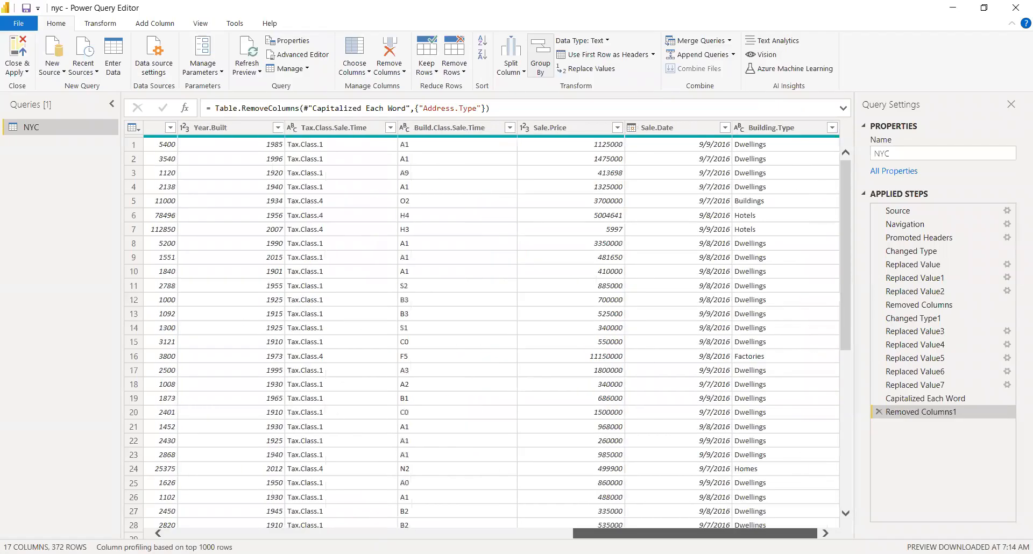
scroll(451, 132, left, 2)
click(446, 132)
click(447, 131)
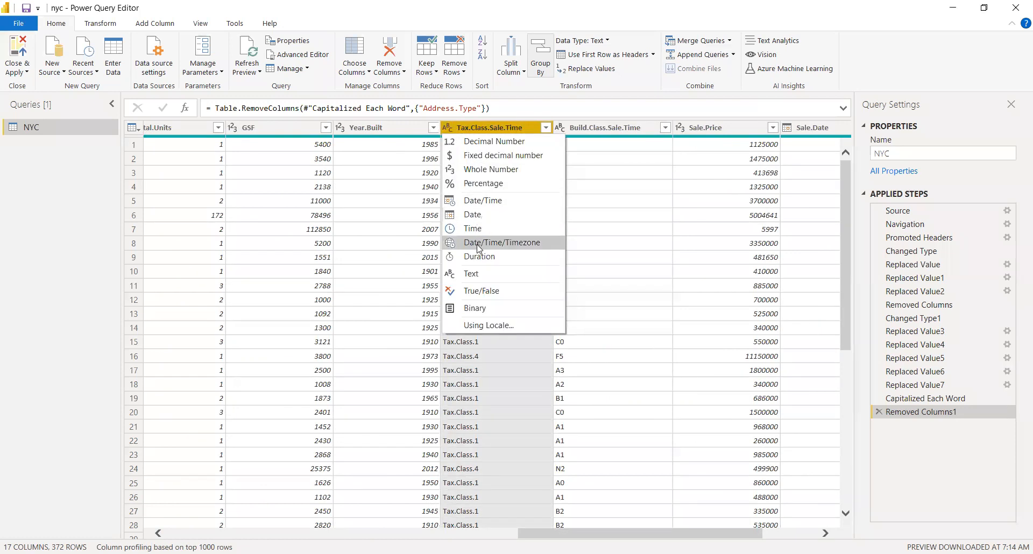
click(608, 206)
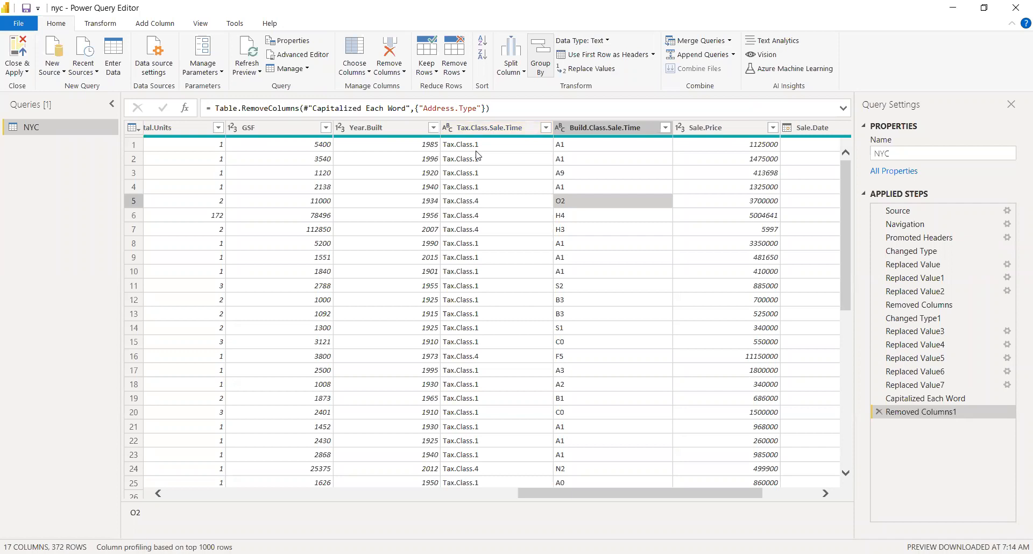
click(367, 130)
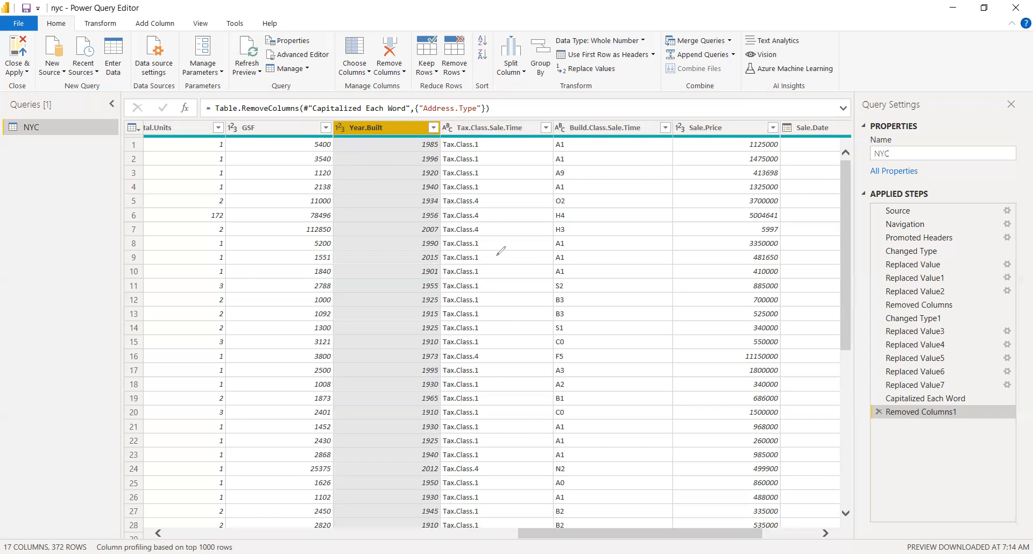
mouse_move(509, 275)
mouse_down()
mouse_move(663, 275)
mouse_move(661, 284)
mouse_move(663, 270)
mouse_up()
mouse_move(514, 272)
mouse_down()
mouse_move(509, 285)
mouse_move(516, 274)
mouse_up()
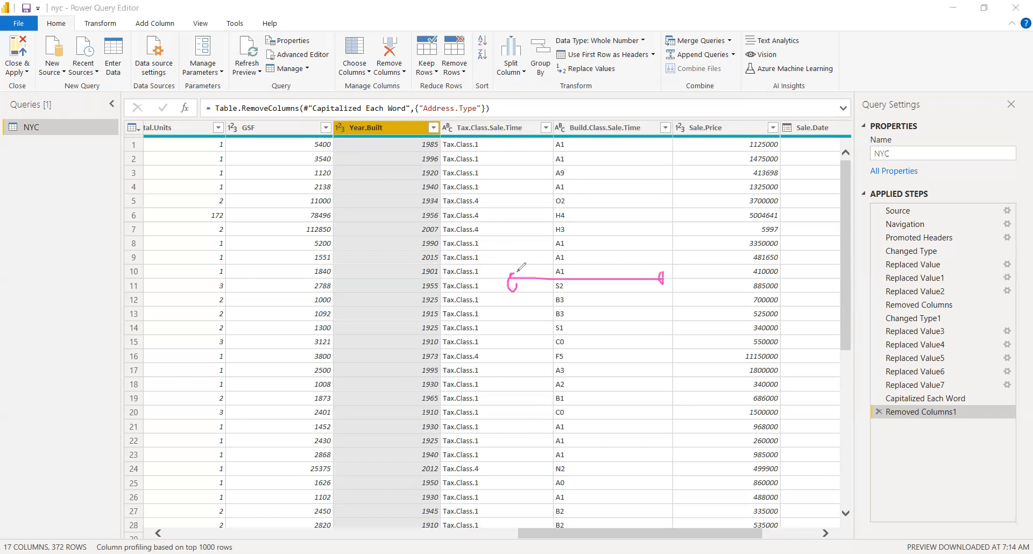
drag(561, 232, 589, 270)
drag(608, 234, 608, 262)
mouse_move(500, 309)
mouse_down()
mouse_move(500, 337)
mouse_move(530, 310)
mouse_move(544, 317)
mouse_up()
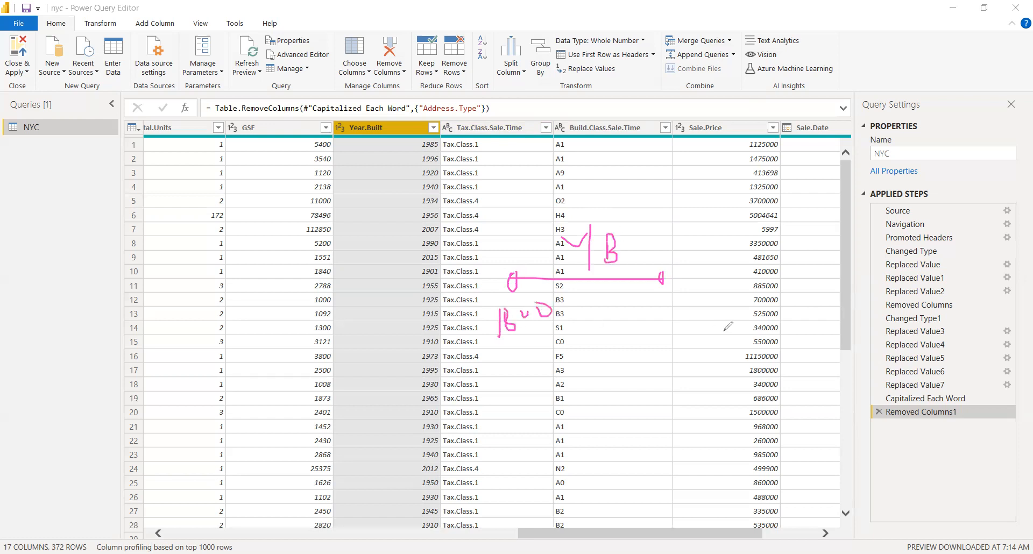
mouse_move(659, 302)
mouse_down()
mouse_move(680, 302)
mouse_move(690, 319)
mouse_move(702, 297)
mouse_move(750, 303)
mouse_up()
click(725, 288)
mouse_move(500, 279)
mouse_down()
mouse_move(588, 277)
mouse_move(587, 299)
mouse_move(601, 281)
mouse_move(664, 284)
mouse_up()
drag(655, 266, 662, 297)
drag(599, 280, 661, 282)
drag(322, 372, 345, 367)
mouse_move(385, 344)
mouse_down()
mouse_move(323, 260)
mouse_move(324, 386)
mouse_up()
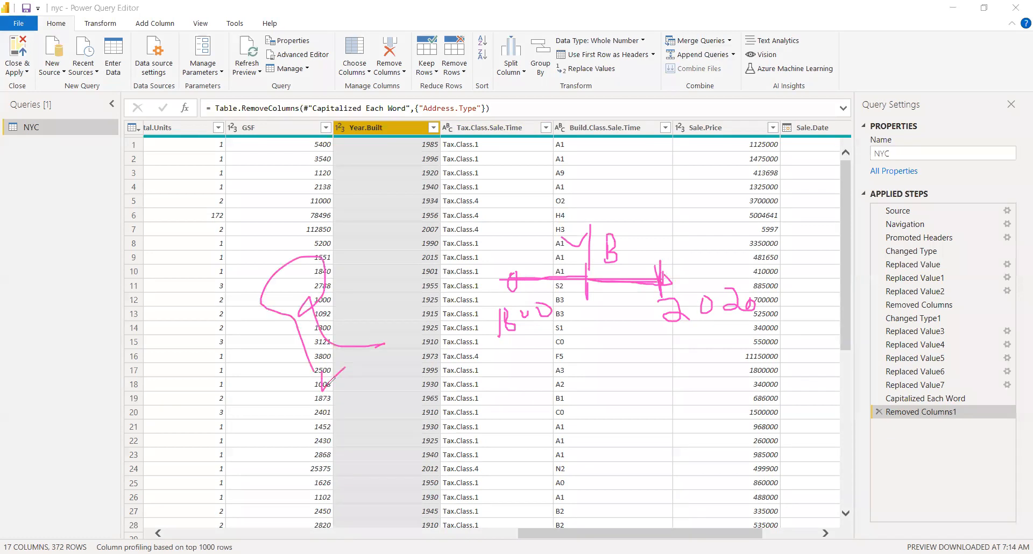
mouse_move(305, 435)
mouse_down()
mouse_move(236, 360)
mouse_move(323, 261)
mouse_up()
drag(317, 345, 311, 398)
mouse_move(347, 186)
mouse_down()
mouse_move(694, 195)
mouse_move(323, 165)
mouse_move(366, 193)
mouse_up()
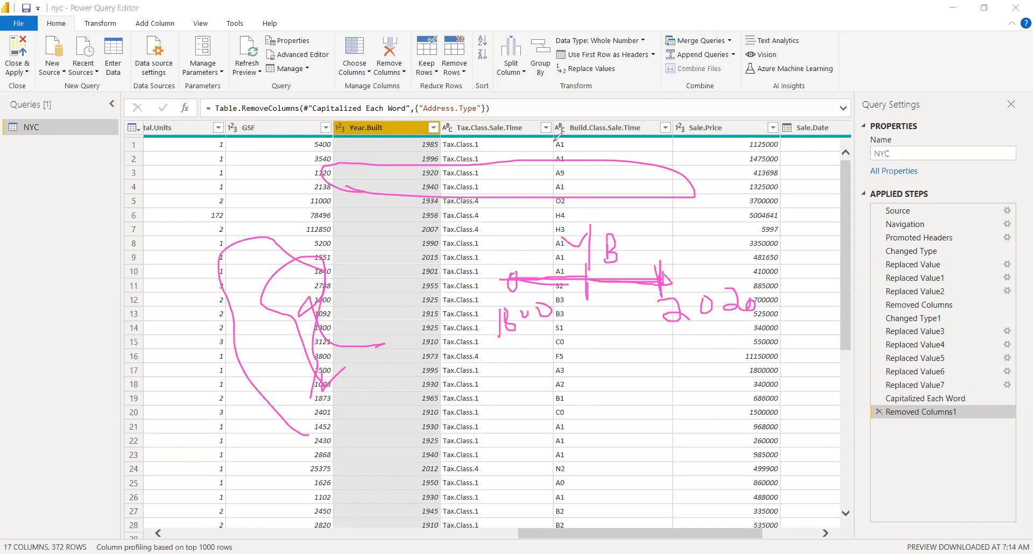
key(e)
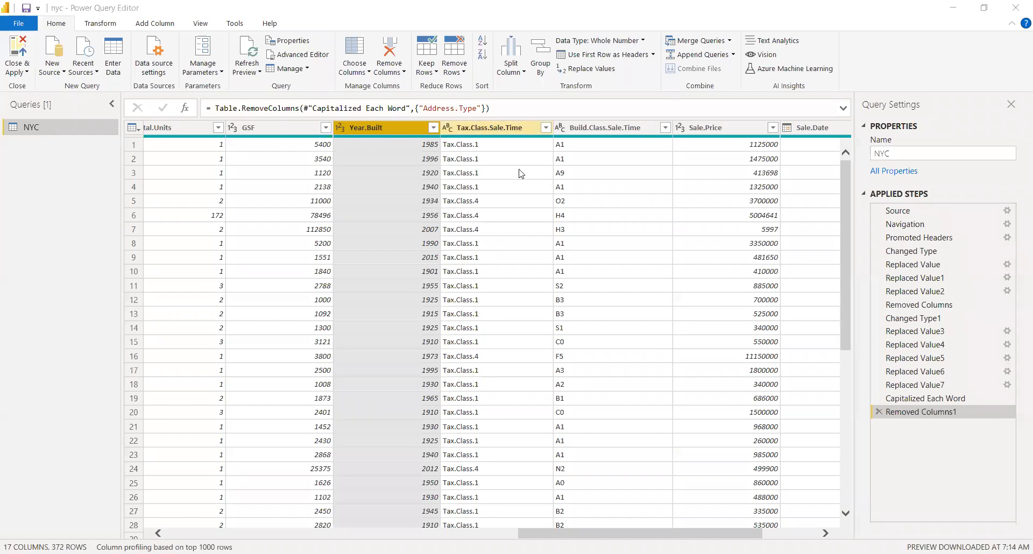
Step: Switch to Notepad++ and review the Year.Built note and the normal and time dimension lists in todo.txt
key(alt+Tab)
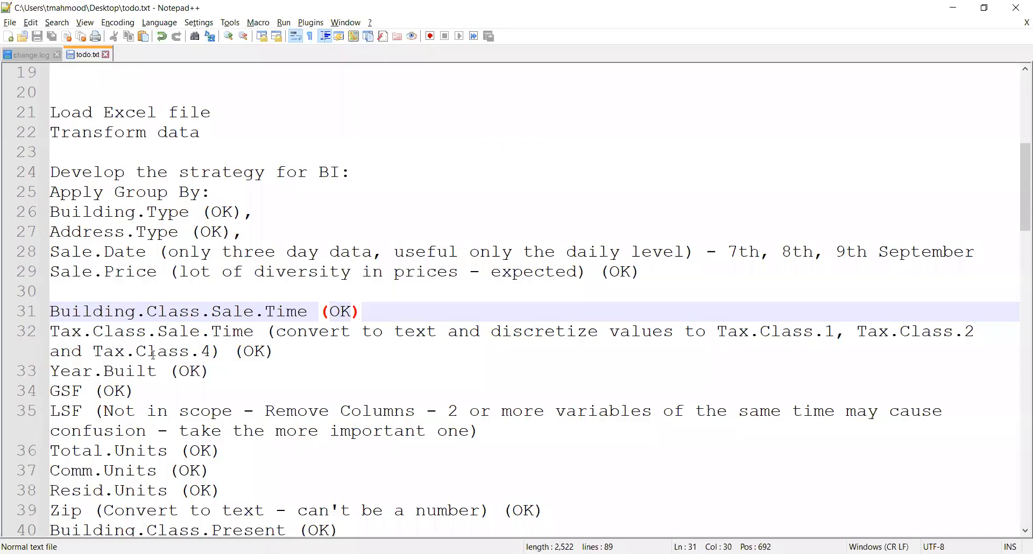
drag(227, 372, 49, 353)
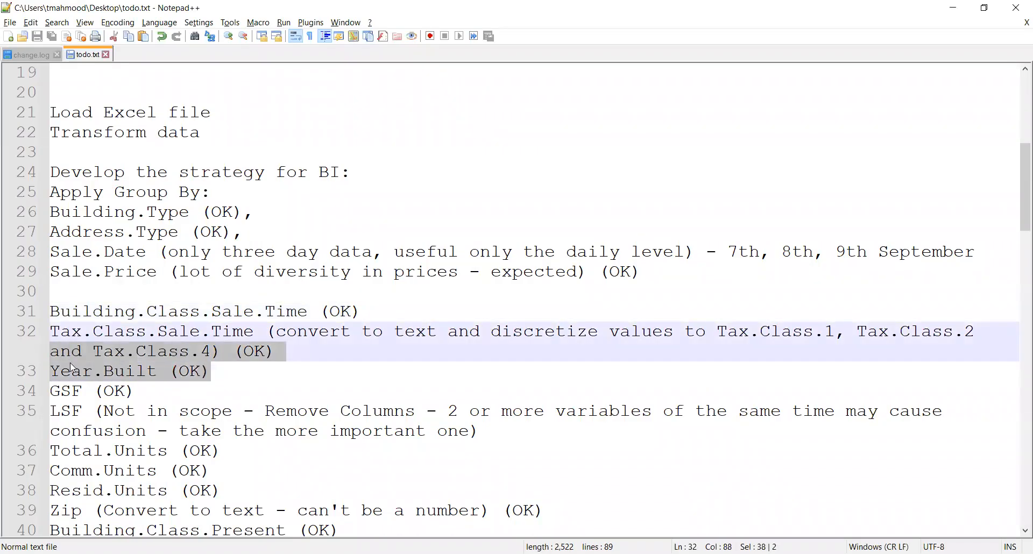
scroll(265, 373, down, 4)
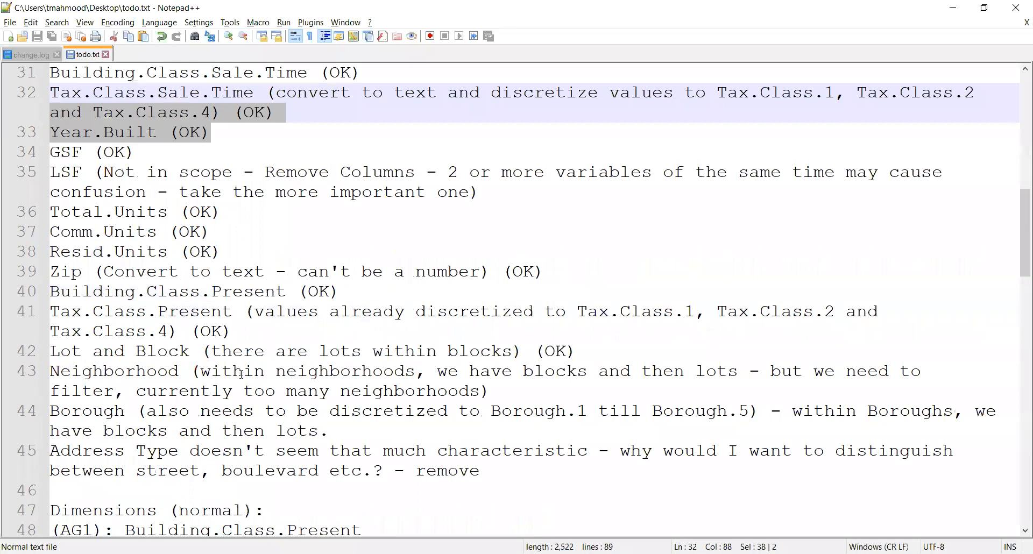
scroll(241, 374, down, 4)
drag(396, 393, 50, 234)
scroll(310, 434, down, 1)
drag(164, 350, 51, 93)
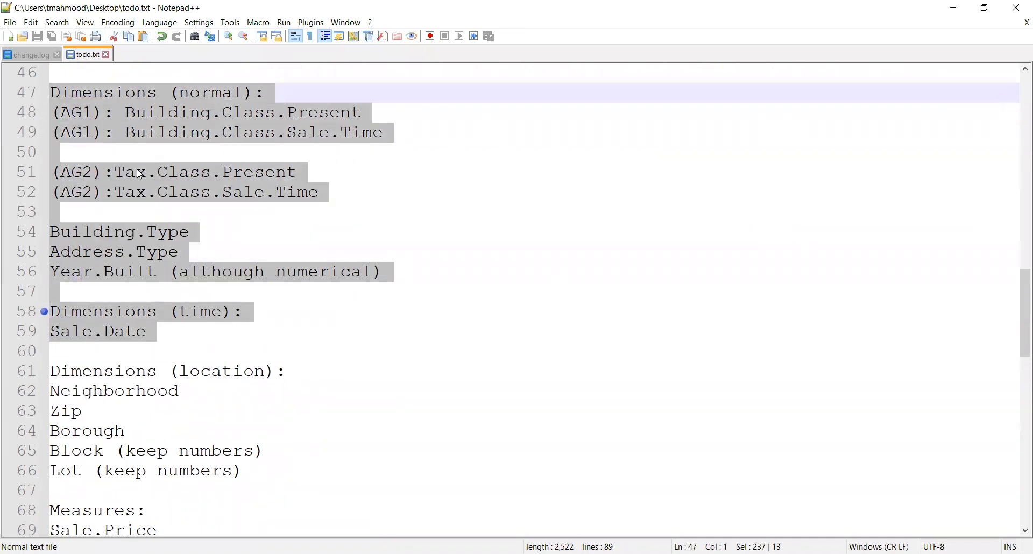
scroll(387, 143, up, 1)
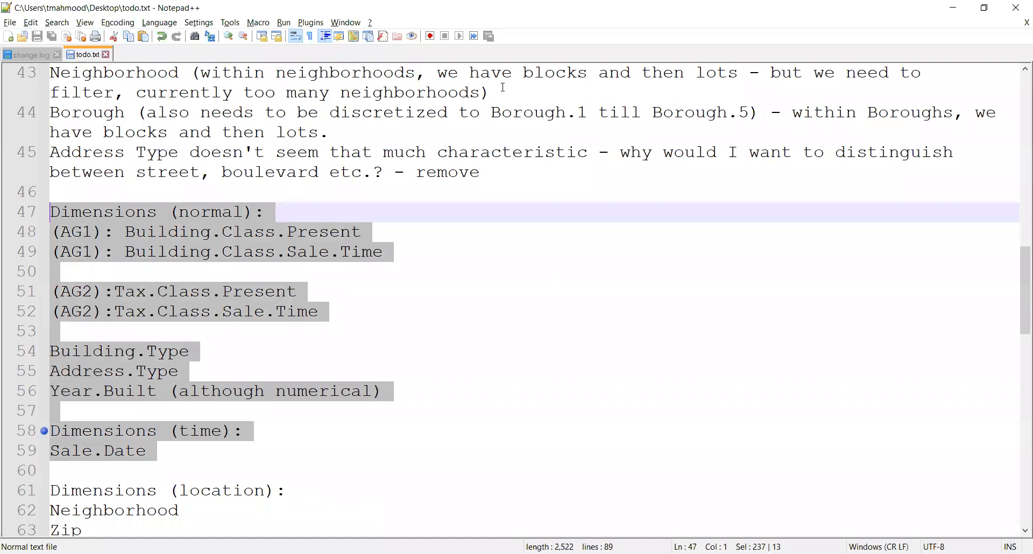
Step: Switch to Power Query Editor and inspect the GSF column alongside the Resid.Units, Comm.Units and Total.Units columns
key(alt+Tab)
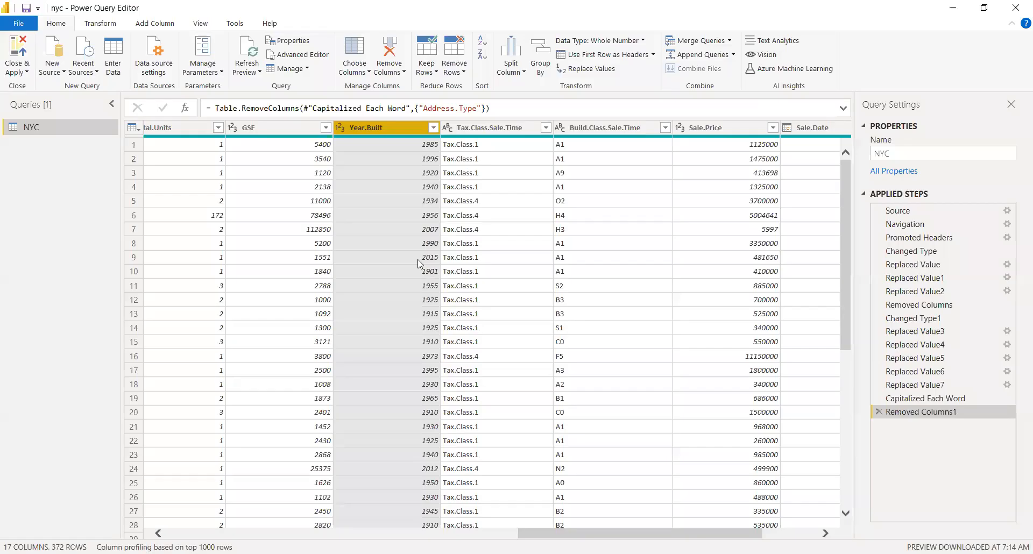
drag(556, 533, 472, 532)
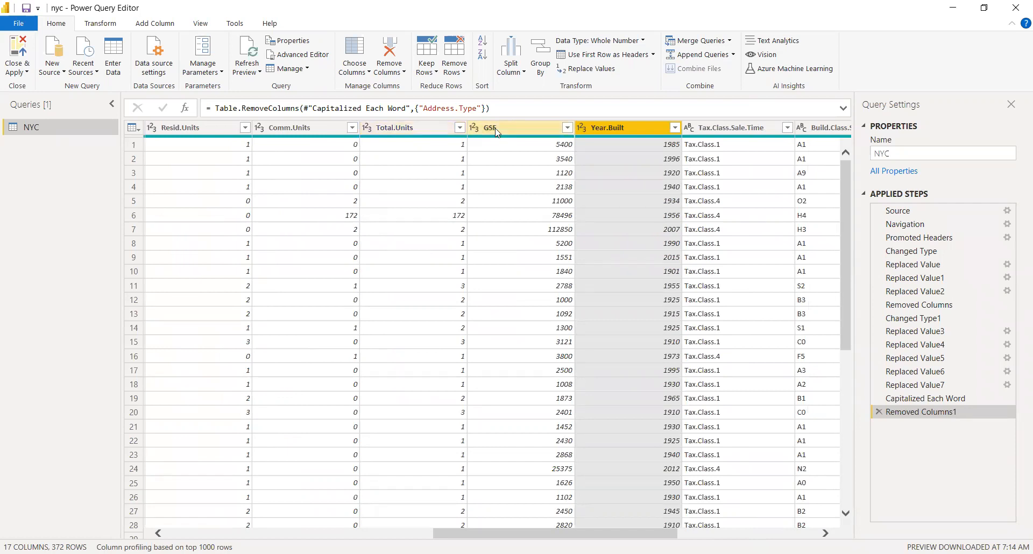
mouse_move(401, 368)
mouse_down()
mouse_move(405, 310)
mouse_move(522, 309)
mouse_move(523, 366)
mouse_move(425, 384)
mouse_move(403, 358)
mouse_move(399, 380)
mouse_move(403, 312)
mouse_move(512, 304)
mouse_move(530, 324)
mouse_move(520, 390)
mouse_move(411, 385)
mouse_move(392, 371)
mouse_up()
mouse_move(456, 261)
mouse_down()
mouse_move(479, 248)
mouse_move(466, 259)
mouse_move(479, 217)
mouse_move(466, 235)
mouse_move(479, 249)
mouse_up()
mouse_move(400, 332)
mouse_down()
mouse_move(400, 384)
mouse_move(536, 388)
mouse_move(535, 320)
mouse_move(365, 300)
mouse_move(382, 316)
mouse_move(386, 364)
mouse_up()
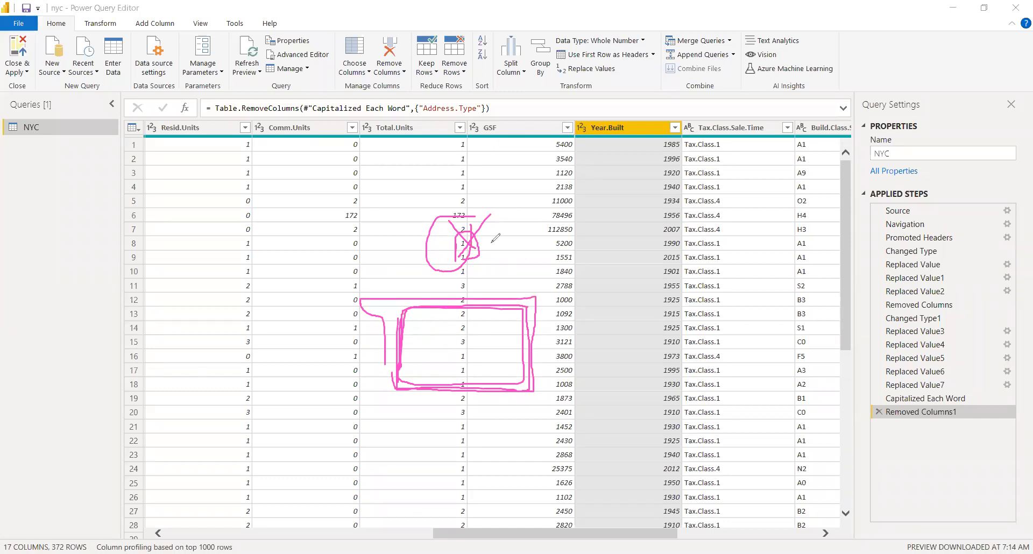
key(Escape)
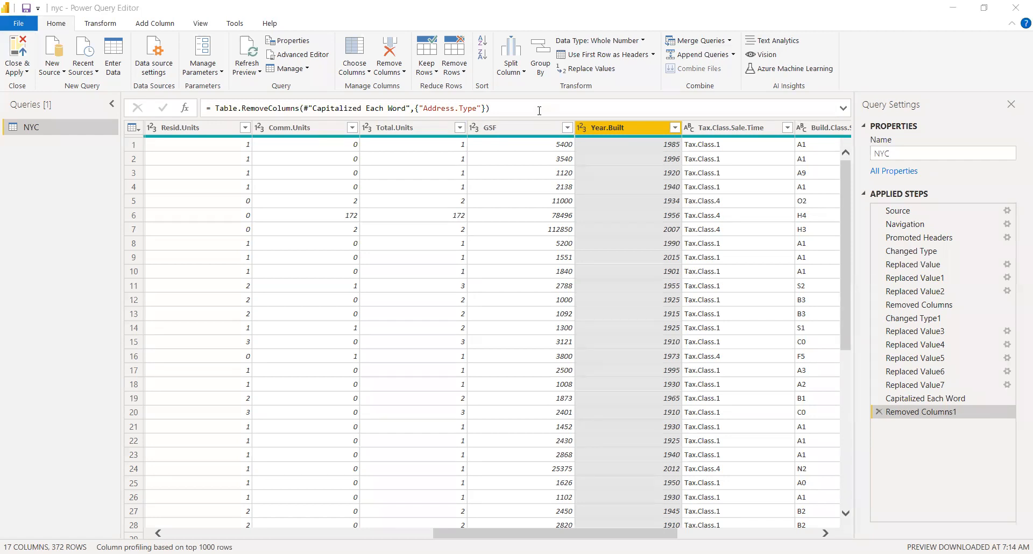
Step: Switch to Notepad++ and review the Measures list in todo.txt, focusing on the Sale.Price and GSF entries
key(alt+Tab)
scroll(208, 453, down, 3)
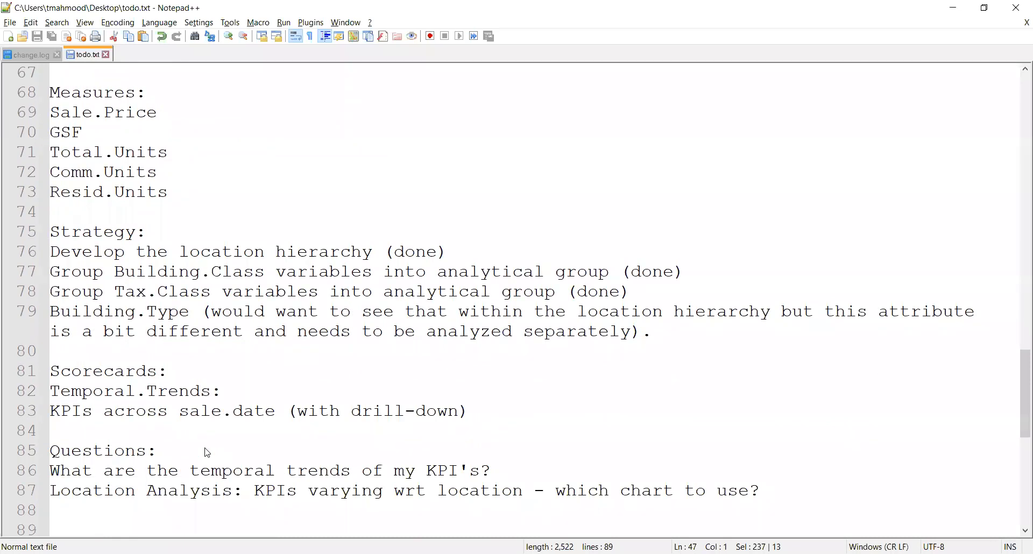
scroll(208, 453, up, 7)
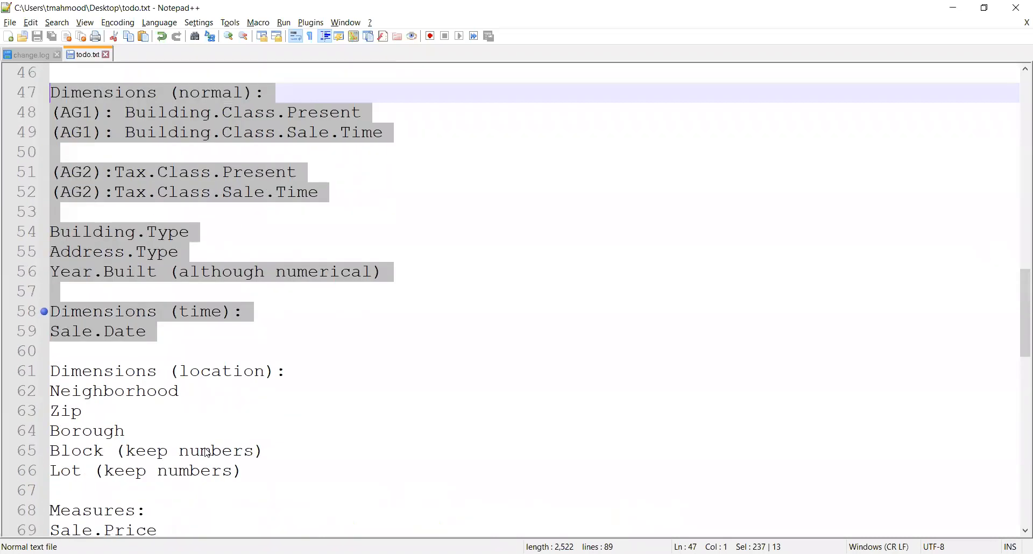
scroll(207, 452, down, 3)
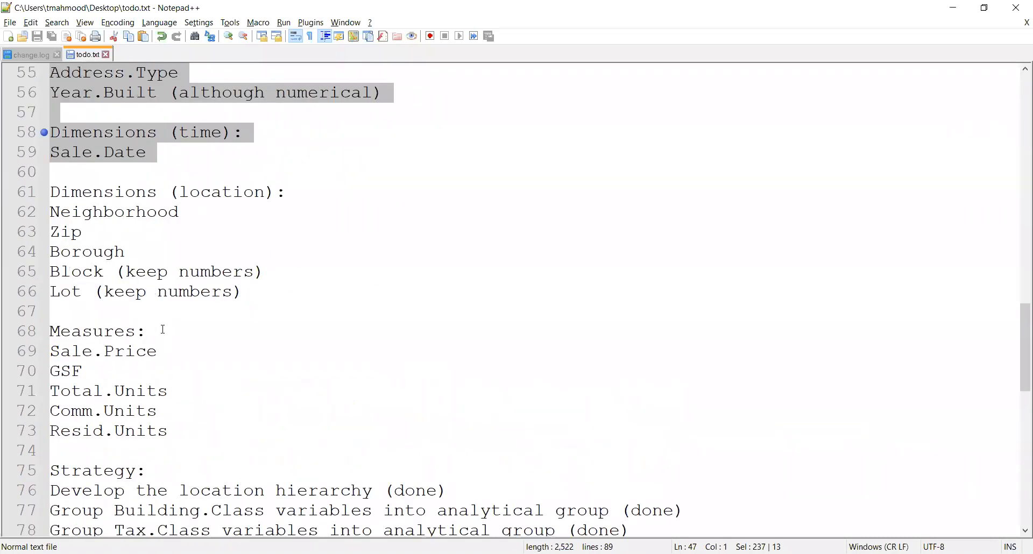
click(163, 330)
drag(187, 353, 27, 360)
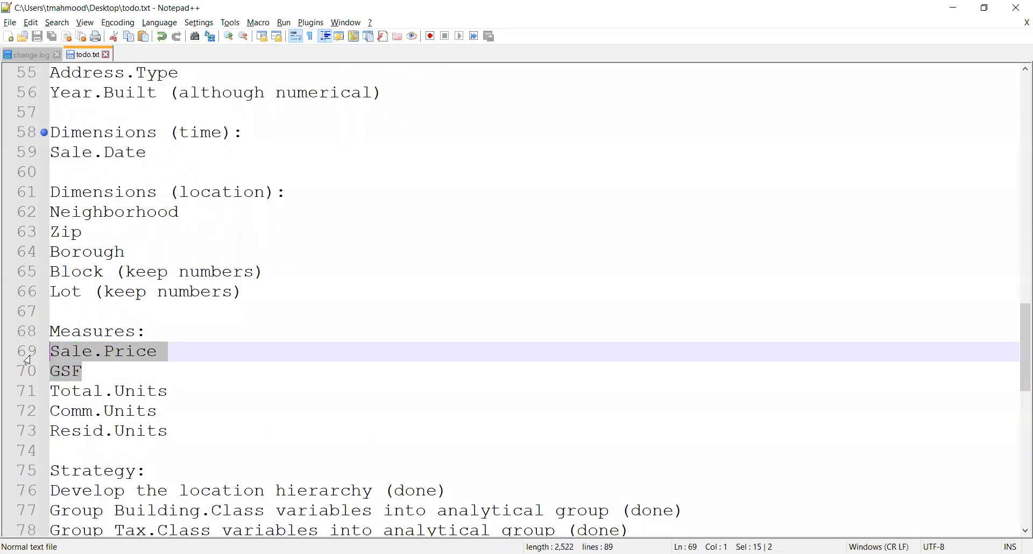
scroll(316, 363, up, 3)
scroll(318, 363, down, 3)
drag(160, 351, 27, 352)
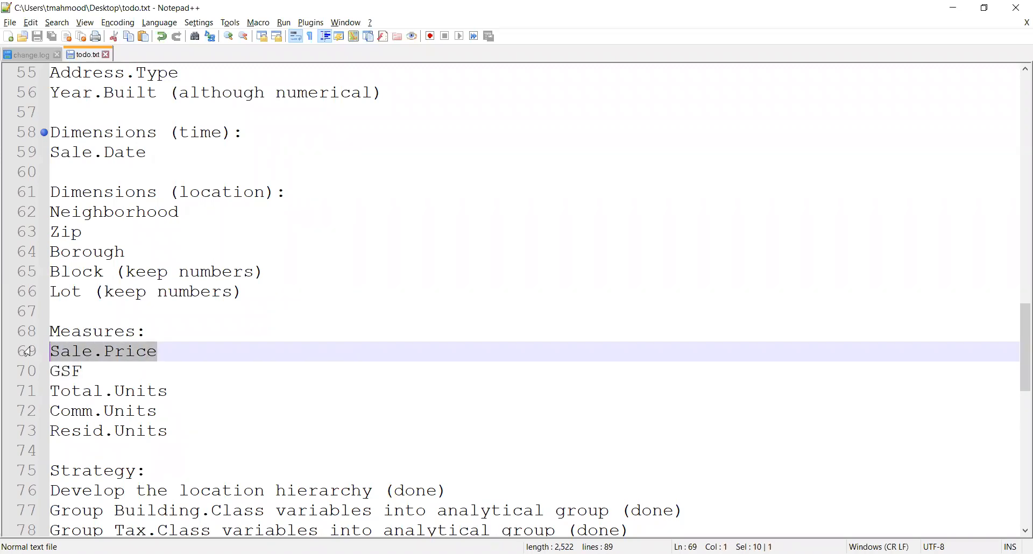
drag(84, 377, 32, 375)
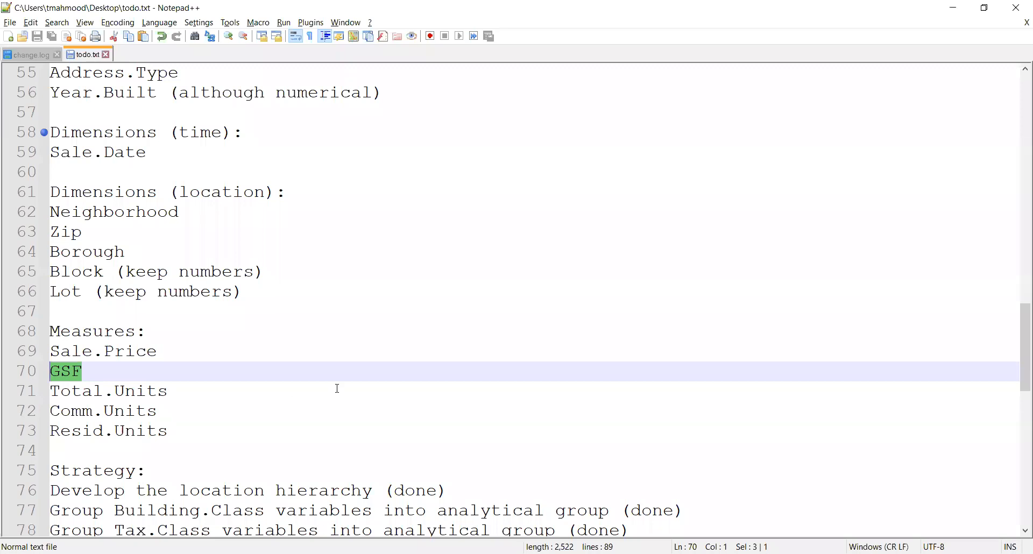
Step: Examine the GSF and LSF entries in the Apply Group By notes, including the reason for removing LSF
scroll(338, 389, up, 8)
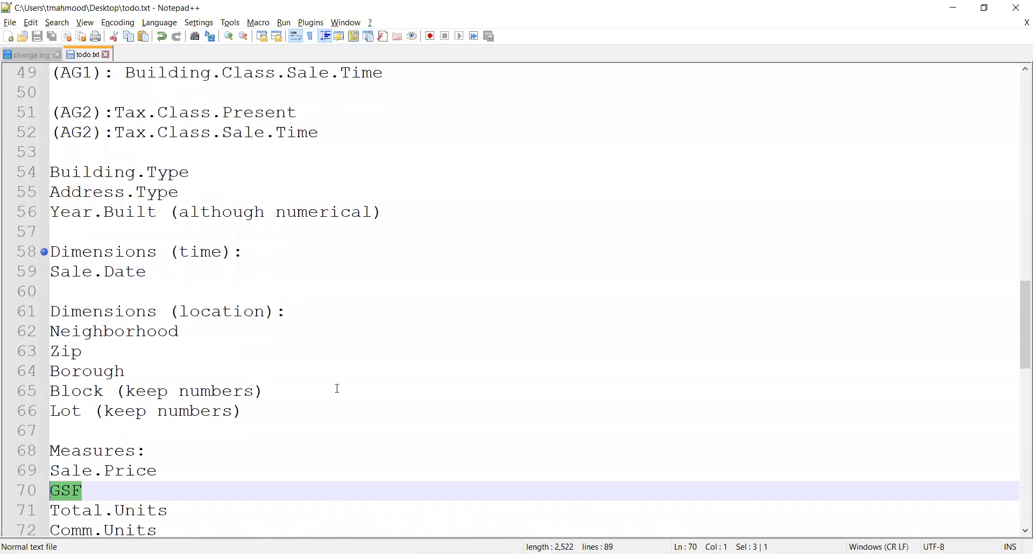
scroll(336, 389, up, 1)
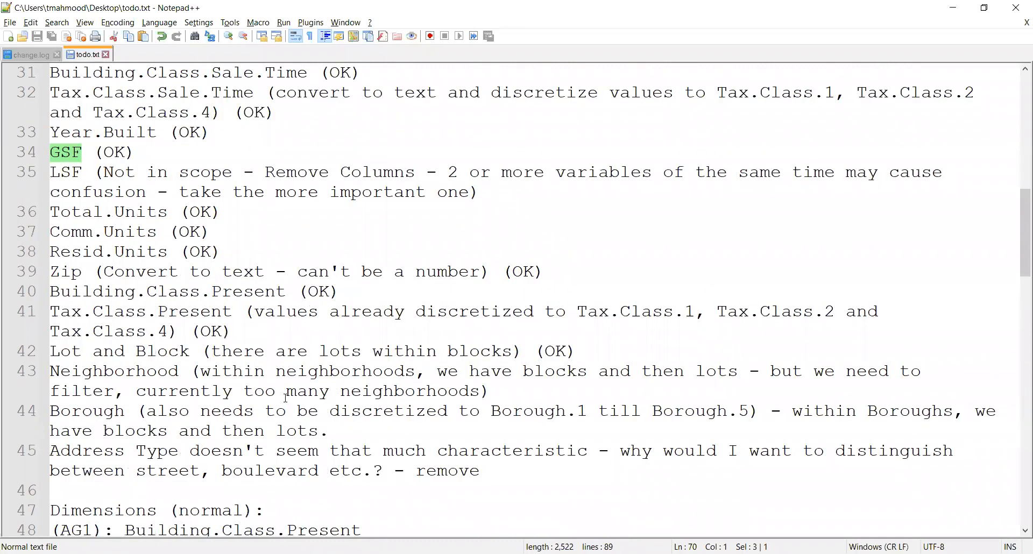
scroll(119, 261, up, 1)
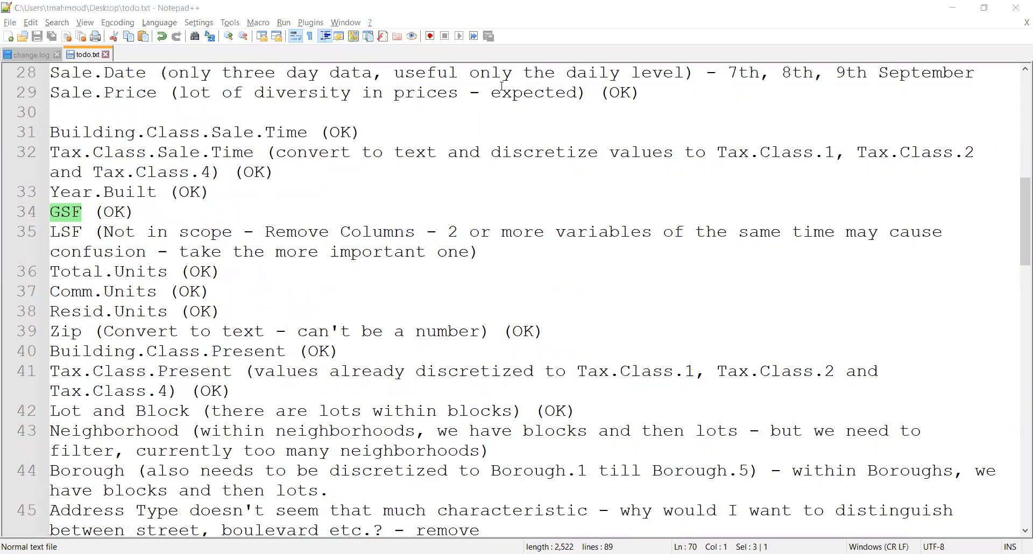
drag(104, 232, 428, 237)
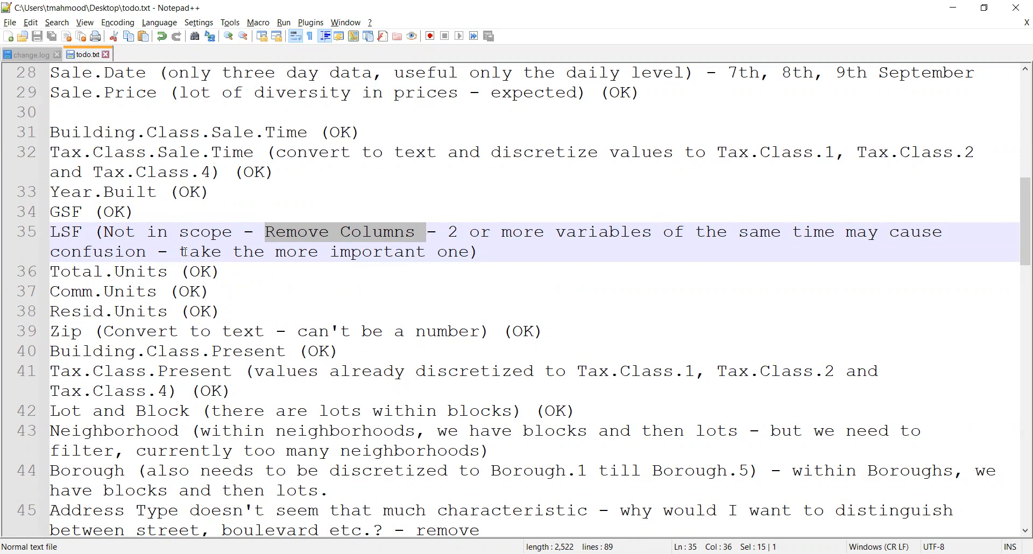
double_click(65, 232)
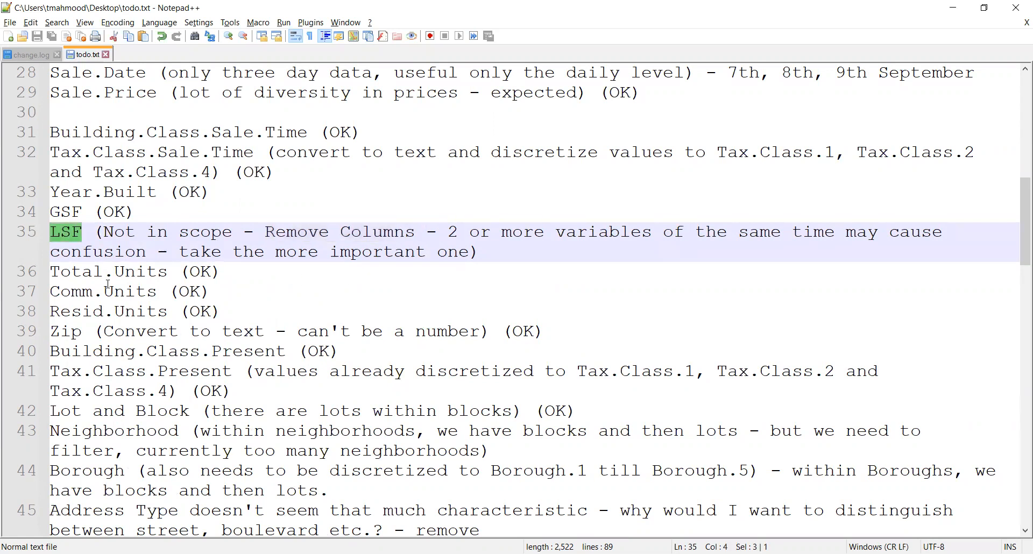
double_click(66, 212)
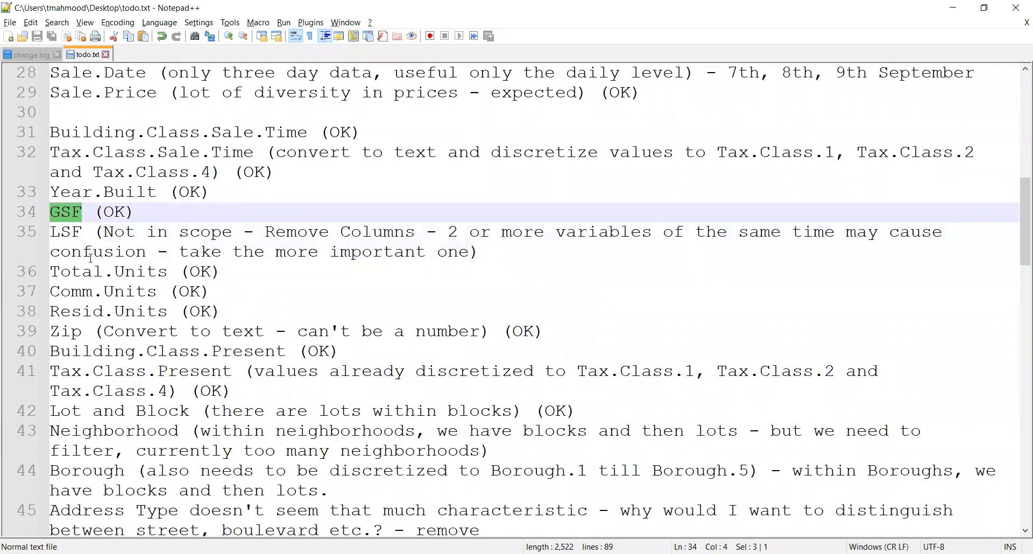
drag(503, 256, 14, 221)
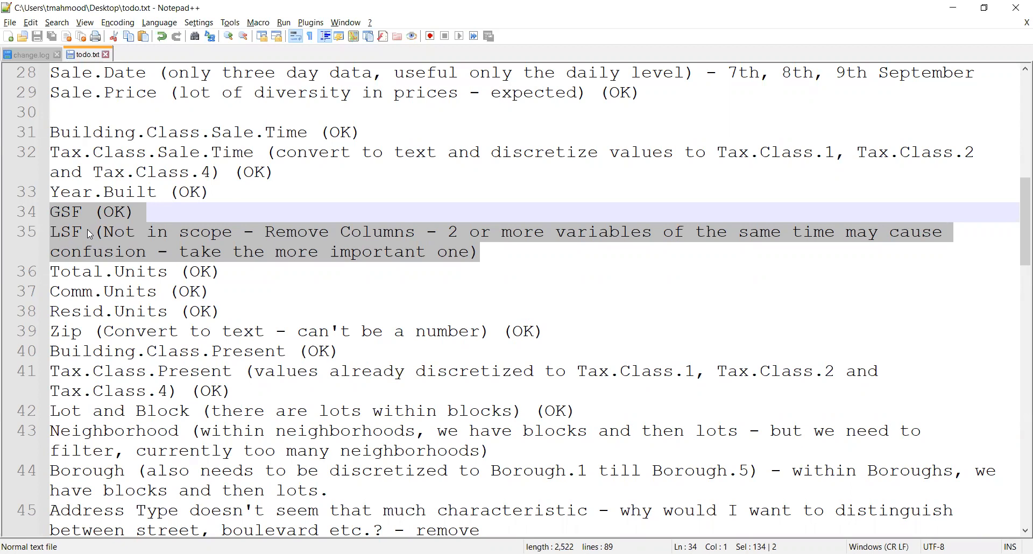
Step: Review the AG1 building class and AG2 tax class pairs under the normal dimensions in todo.txt
scroll(90, 234, up, 1)
scroll(368, 266, down, 6)
drag(406, 262, 51, 231)
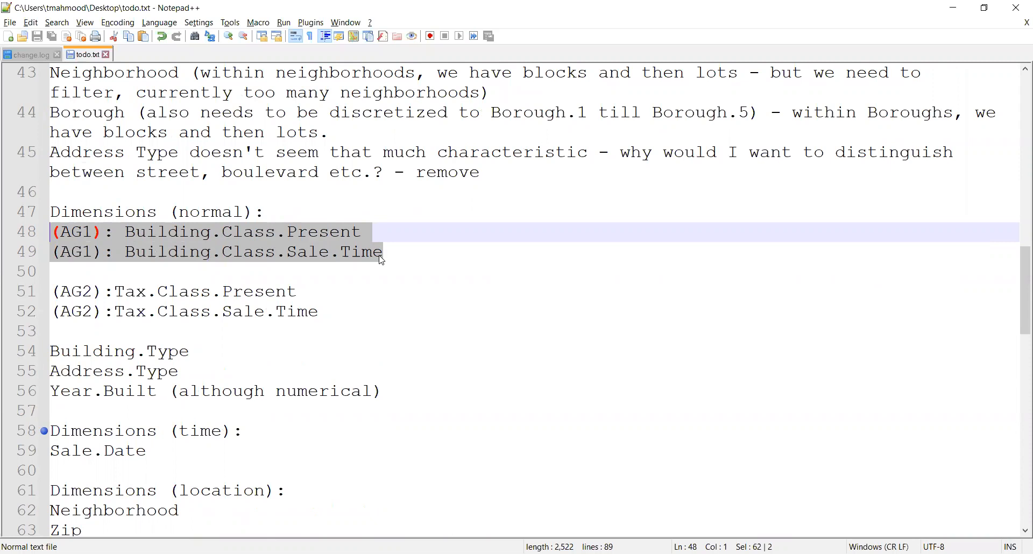
drag(361, 232, 19, 241)
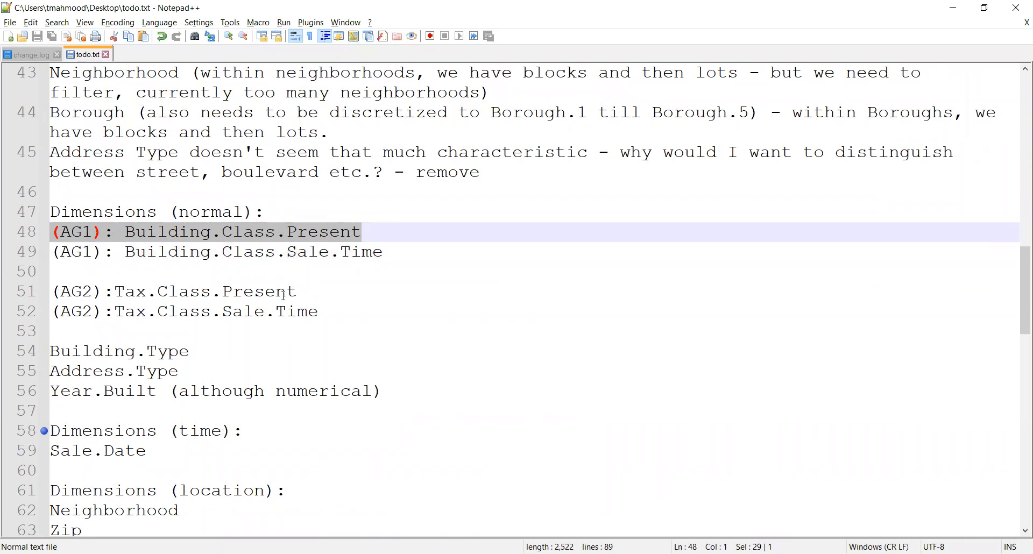
drag(297, 291, 6, 284)
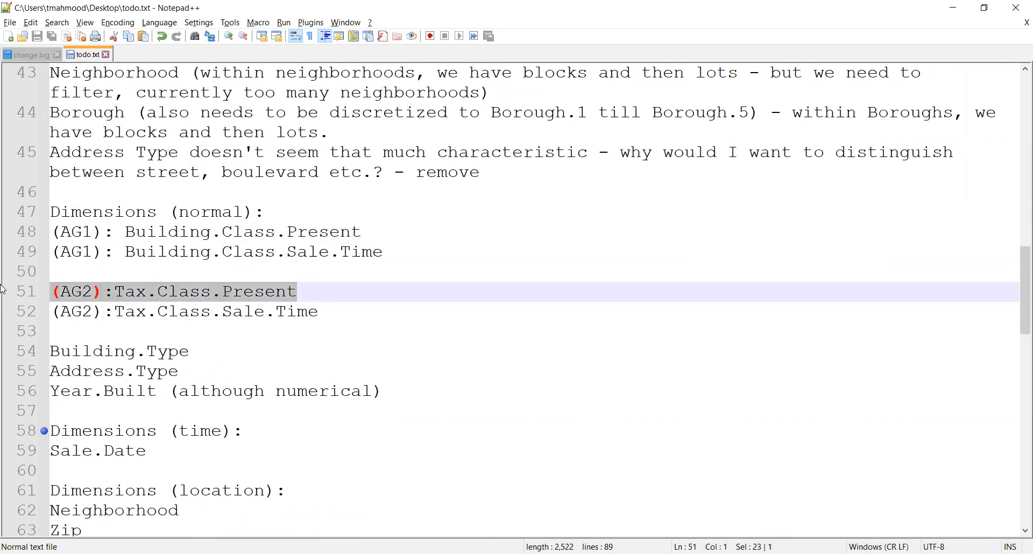
Step: Insert a blank line after the LSF entry in the Apply Group By notes, above Total.Units
scroll(371, 406, up, 7)
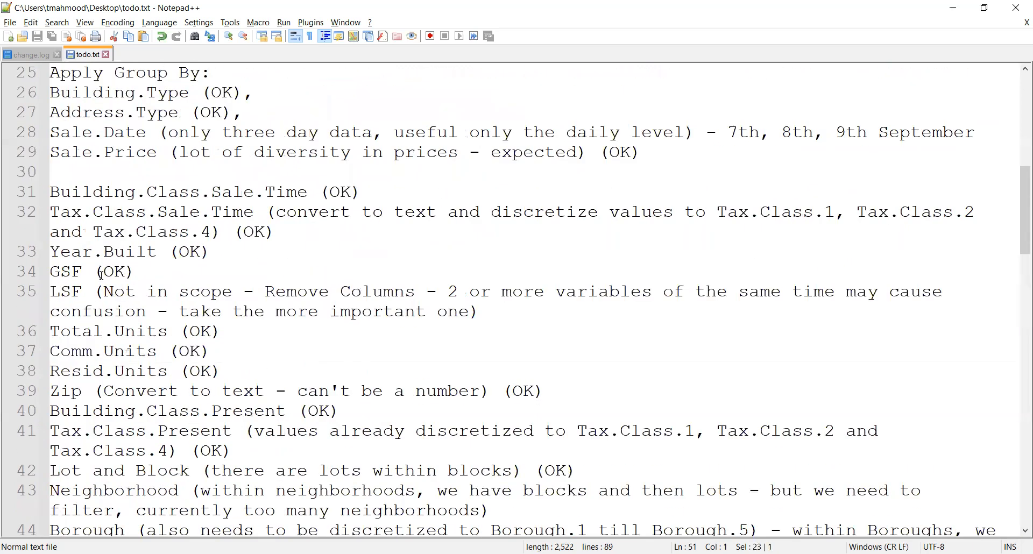
click(136, 272)
click(511, 307)
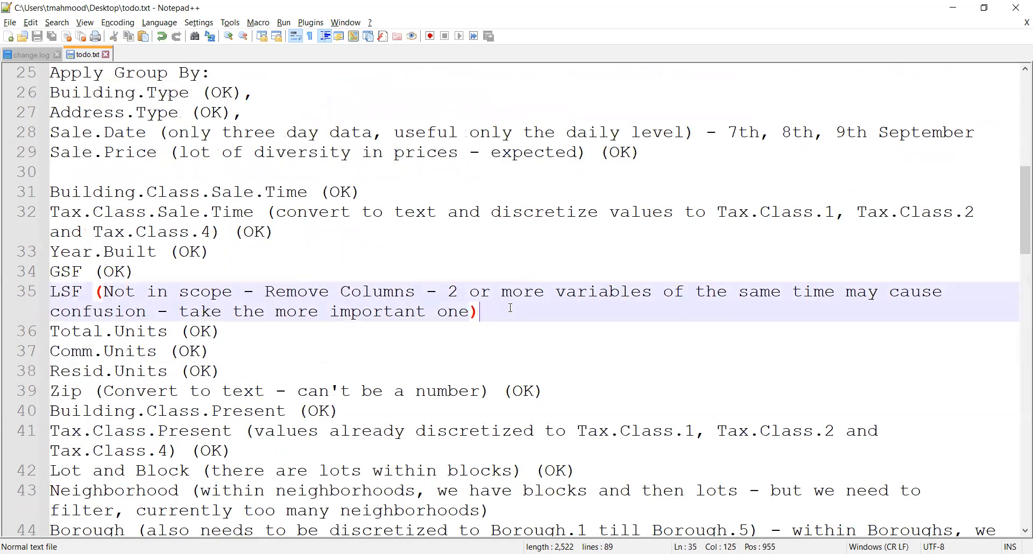
key(Return)
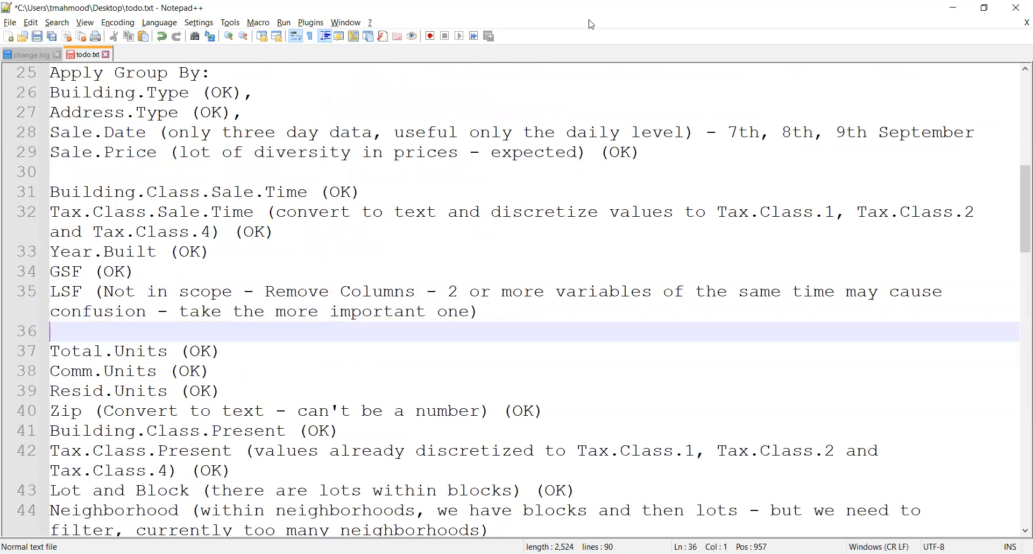
Step: Switch to Power Query Editor and inspect the Total.Units, Comm.Units and Resid.Units columns in turn
key(alt+Tab)
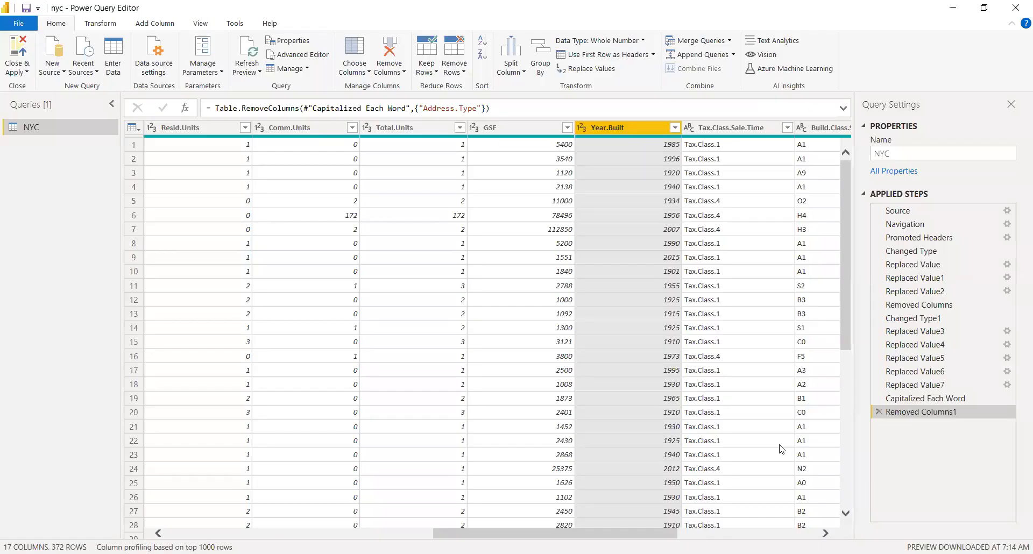
click(399, 130)
click(299, 130)
click(195, 127)
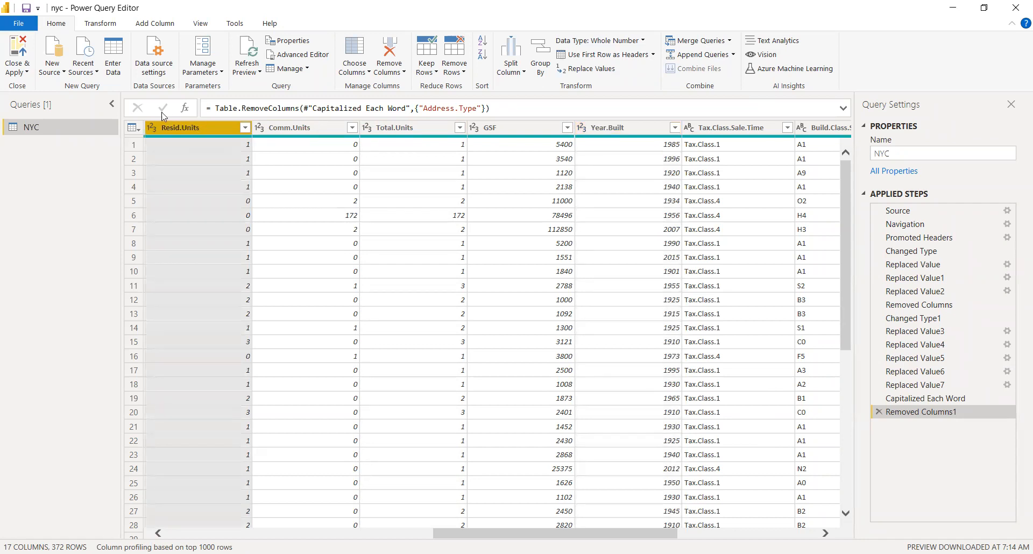
scroll(410, 402, left, 2)
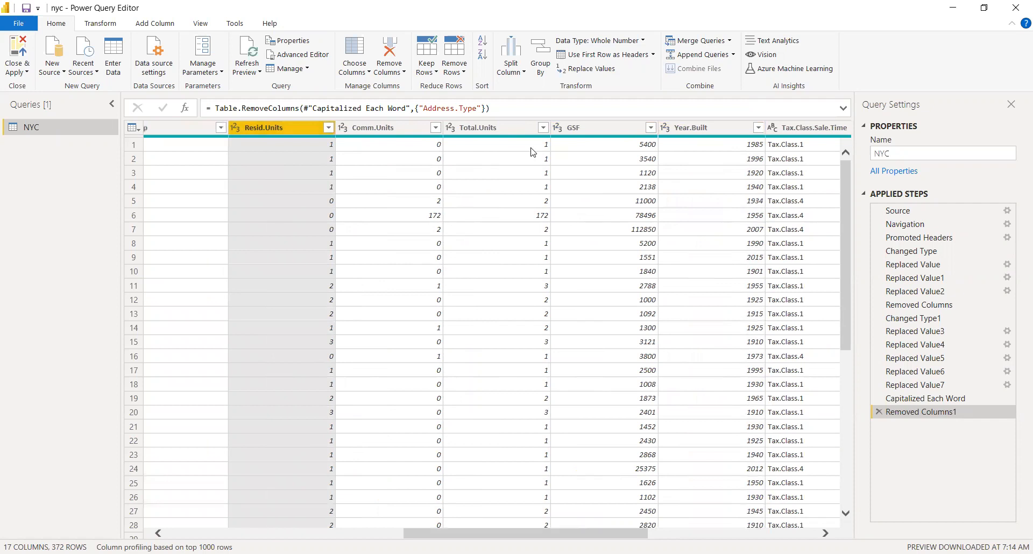
Step: Compare the Resid.Units and Comm.Units columns with Total.Units to see how the residential and commercial counts relate to the total
click(513, 132)
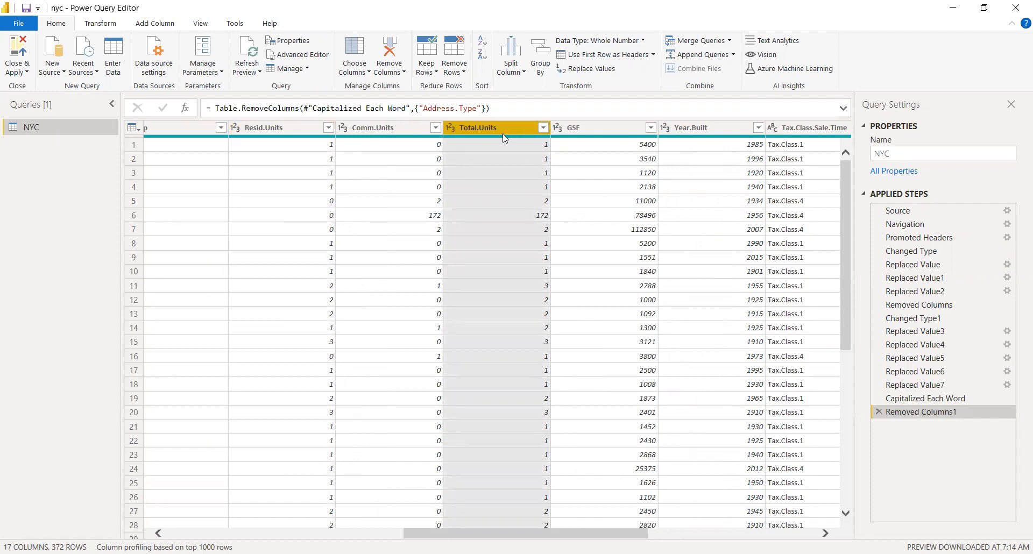
click(291, 132)
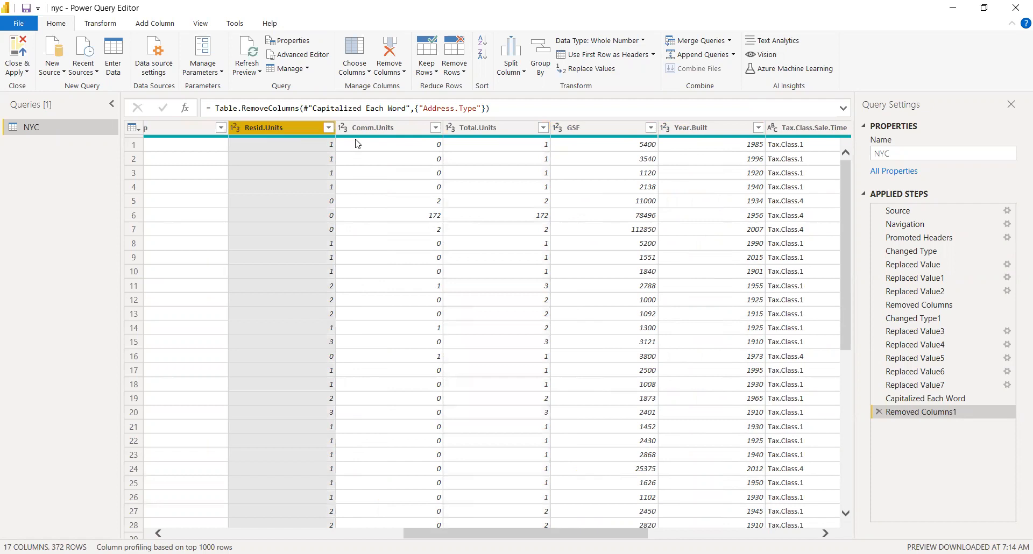
click(392, 155)
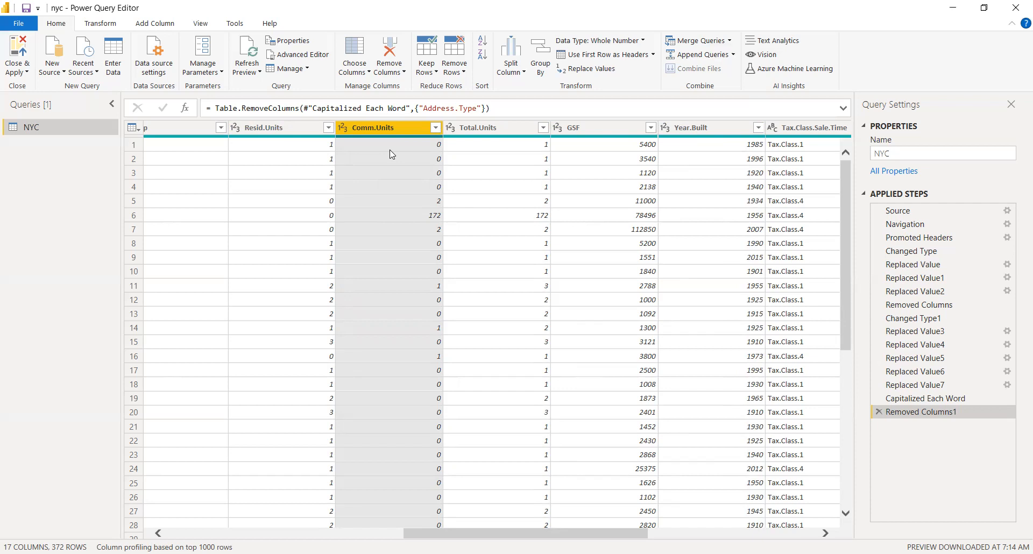
click(493, 129)
click(406, 128)
click(296, 128)
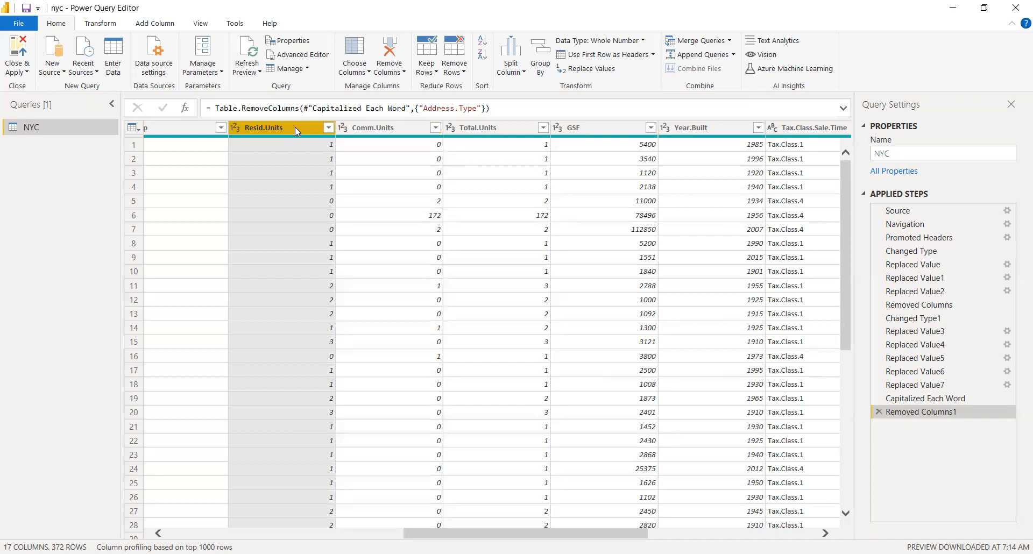
click(477, 128)
click(352, 135)
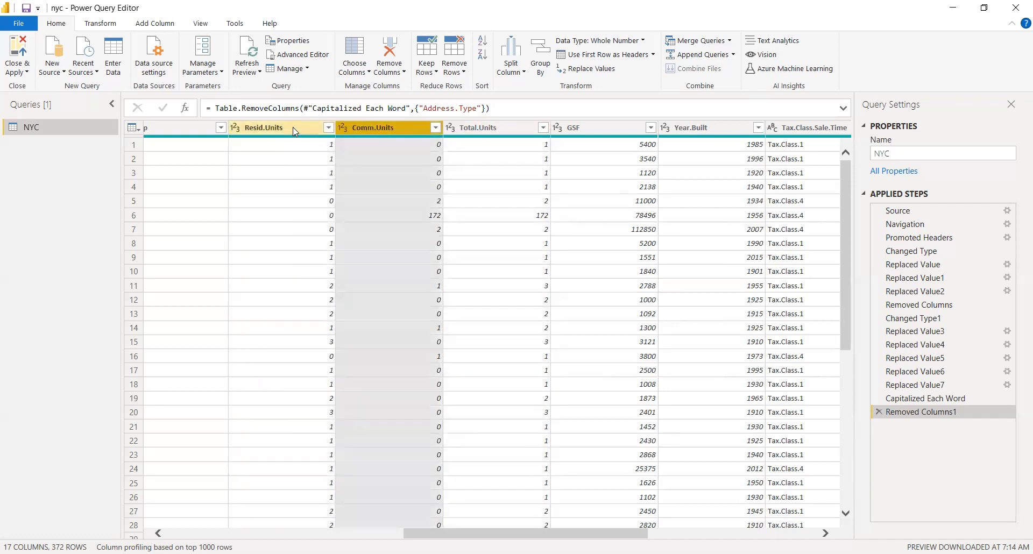
click(293, 127)
click(490, 132)
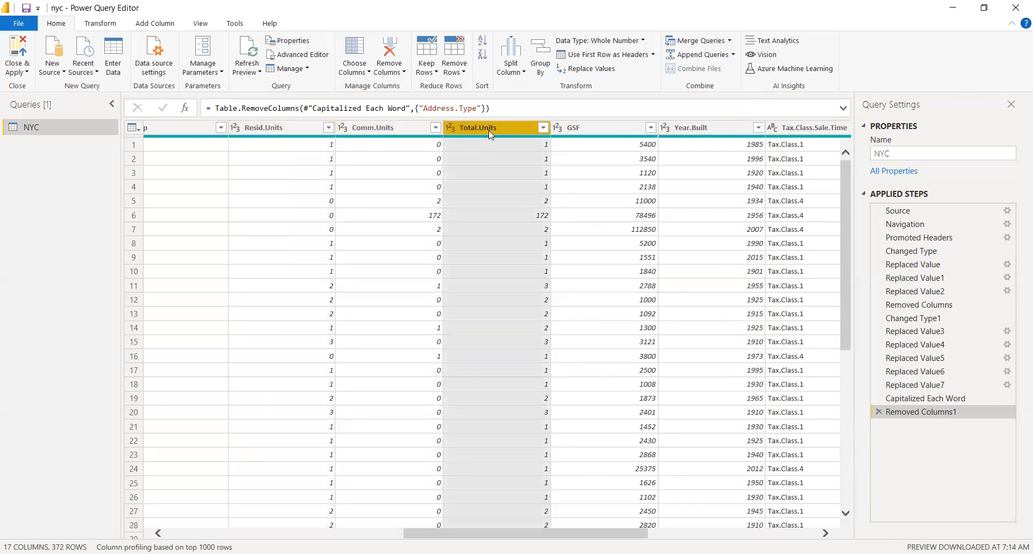
click(390, 132)
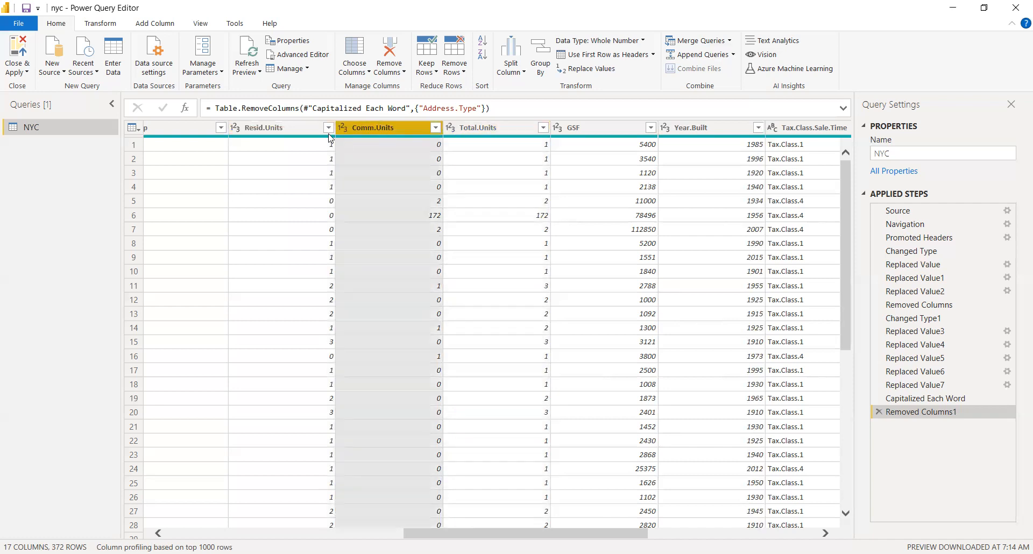
click(285, 133)
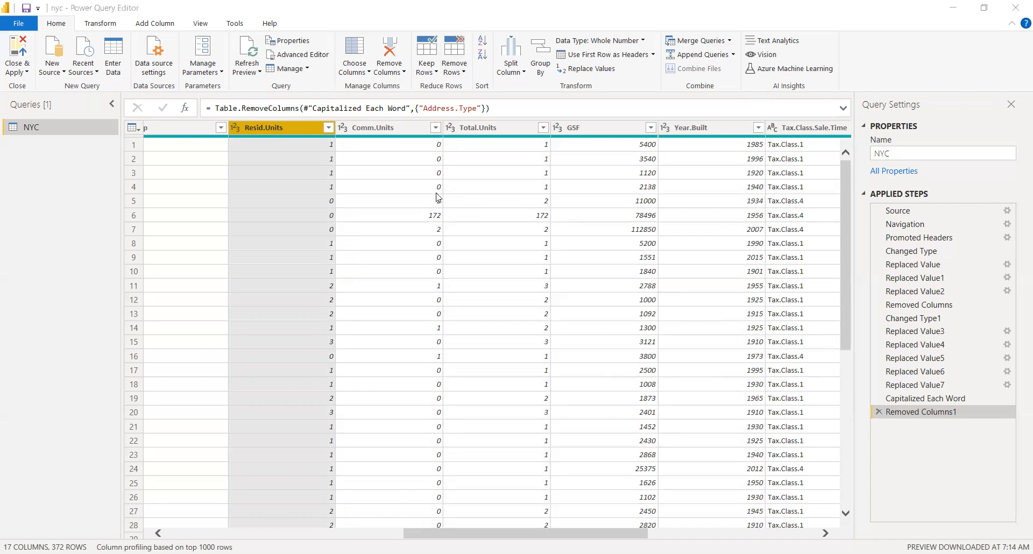
Step: Switch to Notepad++ and insert a blank line after the Resid.Units entry in the Apply Group By notes of todo.txt
key(alt+Tab)
scroll(162, 350, down, 1)
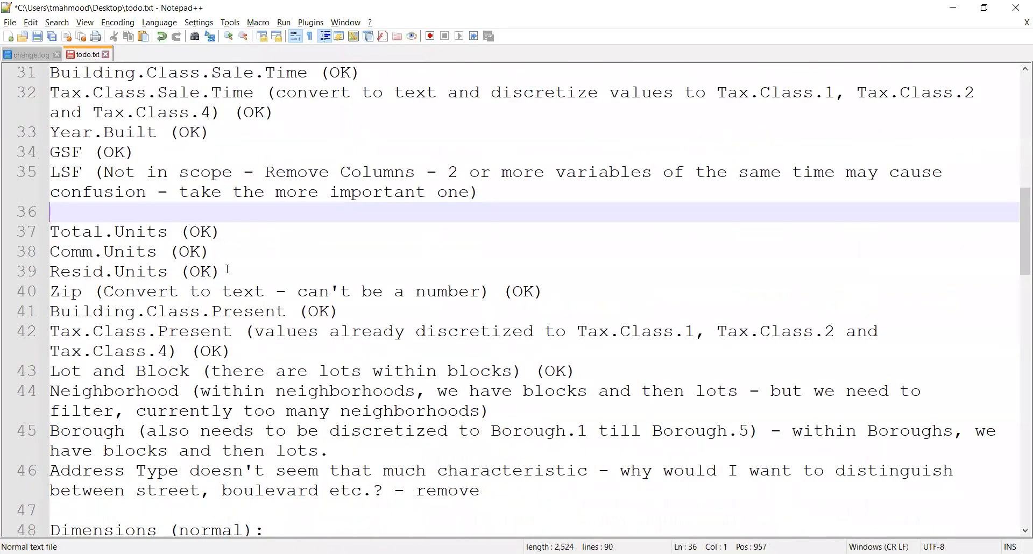
click(229, 272)
key(Return)
Step: Highlight the Measures section of todo.txt, from its heading through Resid.Units, to review the listed measures
scroll(239, 276, down, 10)
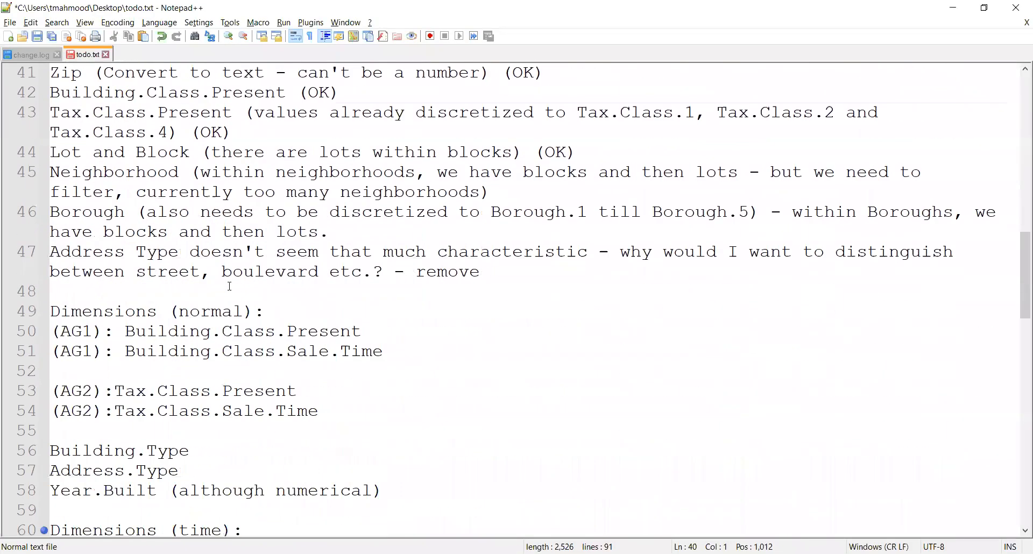
drag(169, 412, 50, 311)
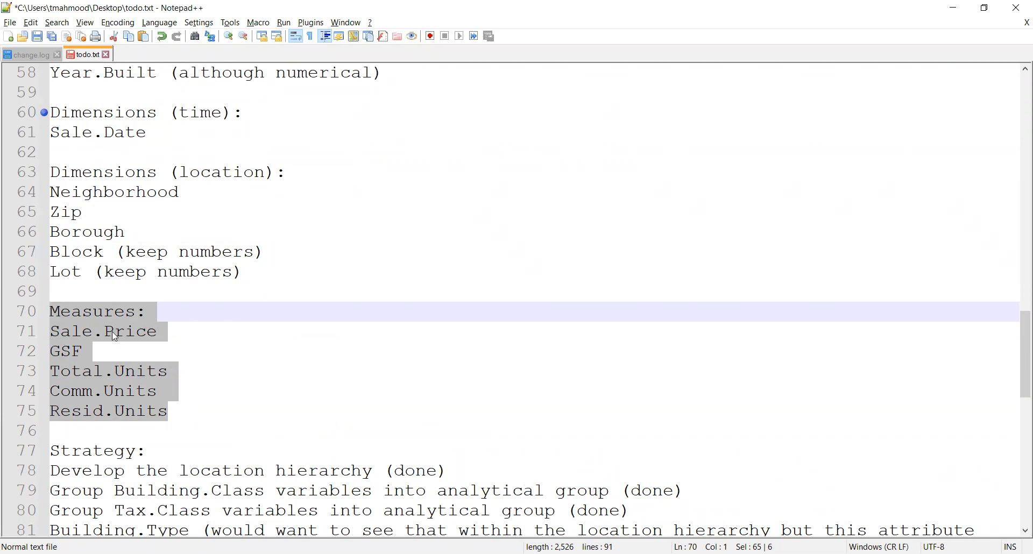
click(595, 20)
Step: Switch to Power Query Editor and move the Build.Class.Present column between Zip and Resid.Units
click(358, 521)
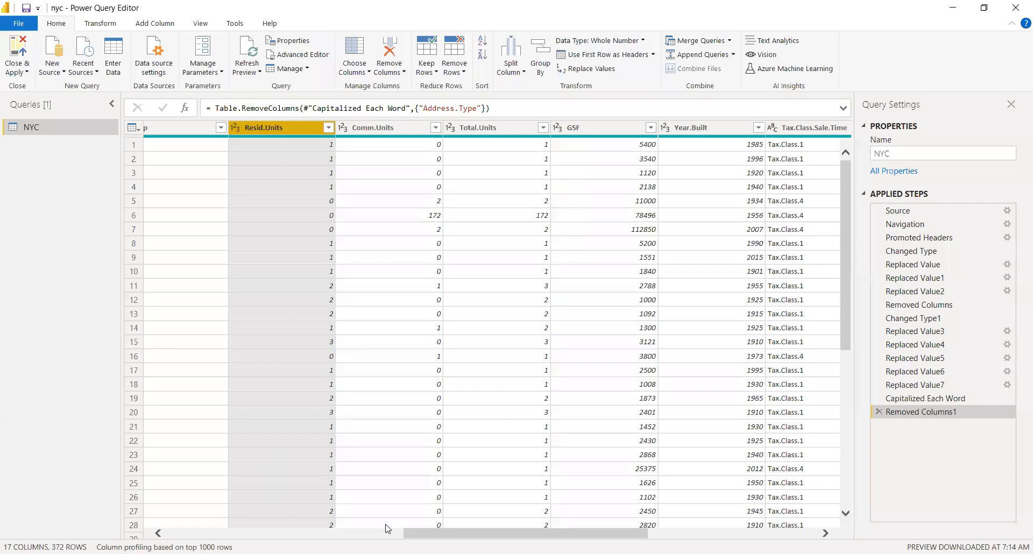
scroll(386, 525, left, 6)
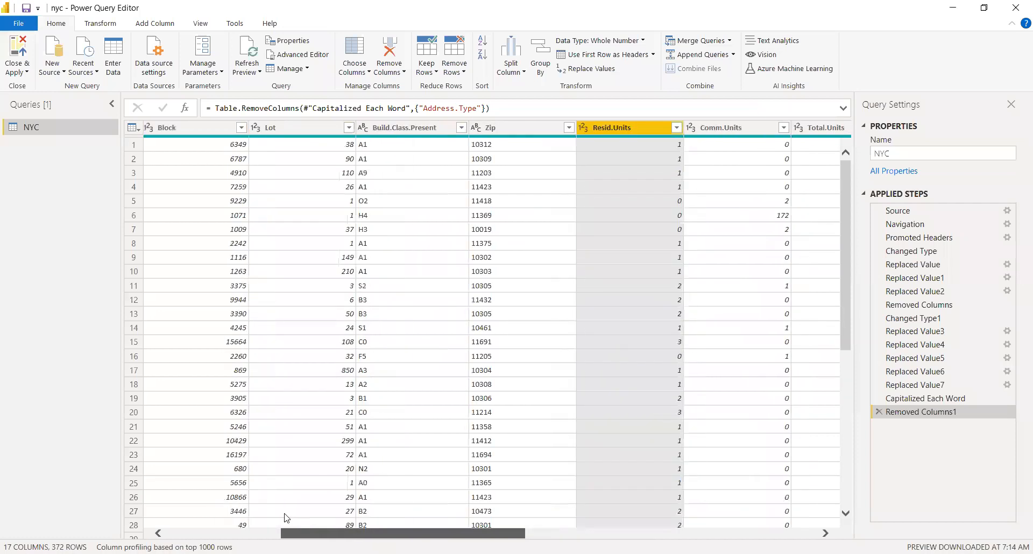
drag(454, 128, 700, 136)
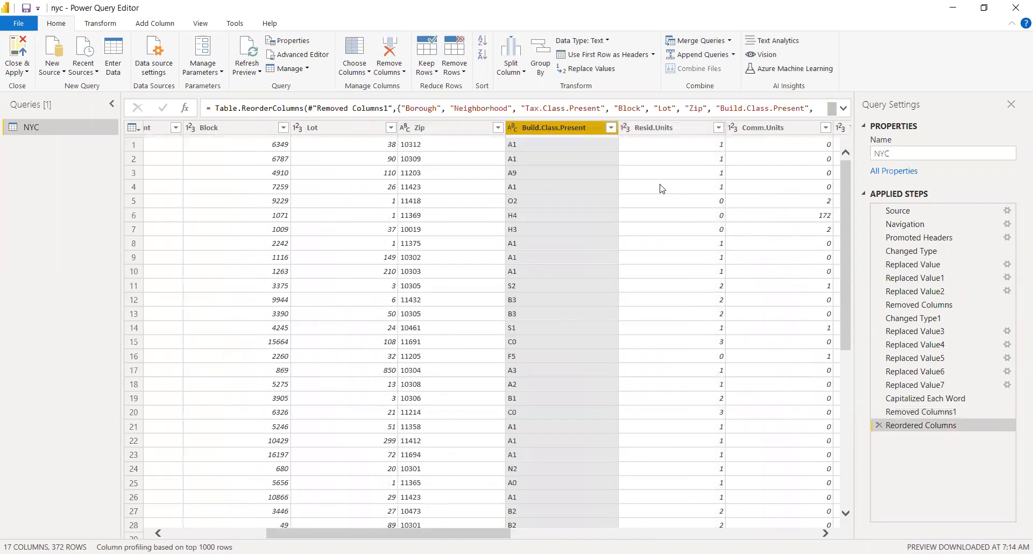
Step: Move the Tax.Class.Present column between Zip and Build.Class.Present so the location columns sit together
drag(487, 537, 392, 536)
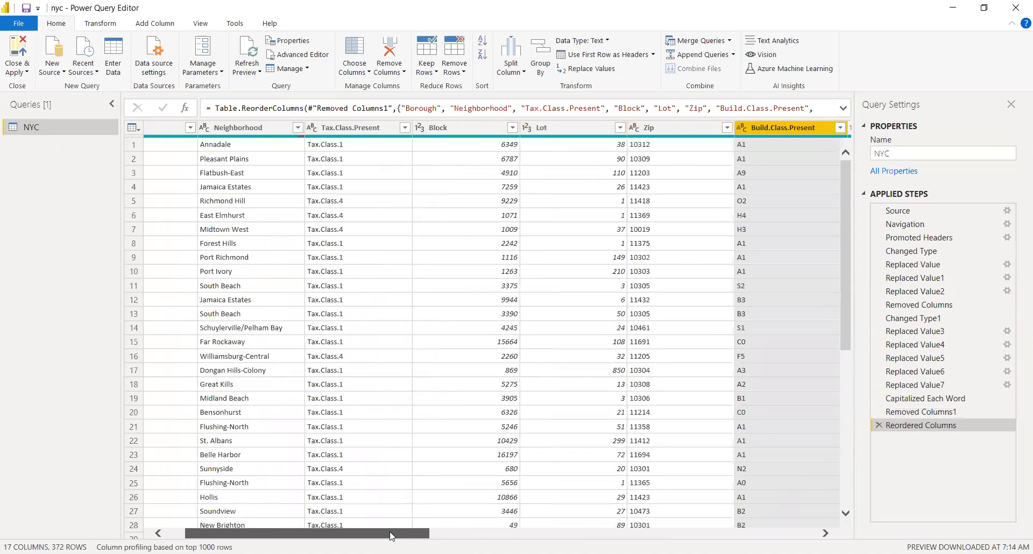
click(359, 128)
drag(455, 146, 743, 135)
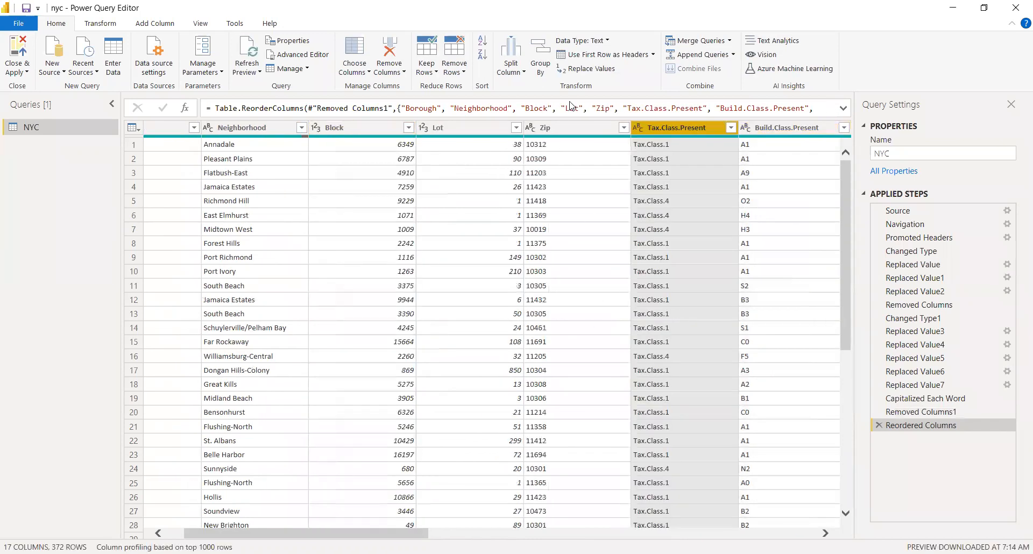
Step: Inspect the location columns in turn from Zip, Lot and Block back to Neighborhood and Borough
drag(404, 536, 356, 531)
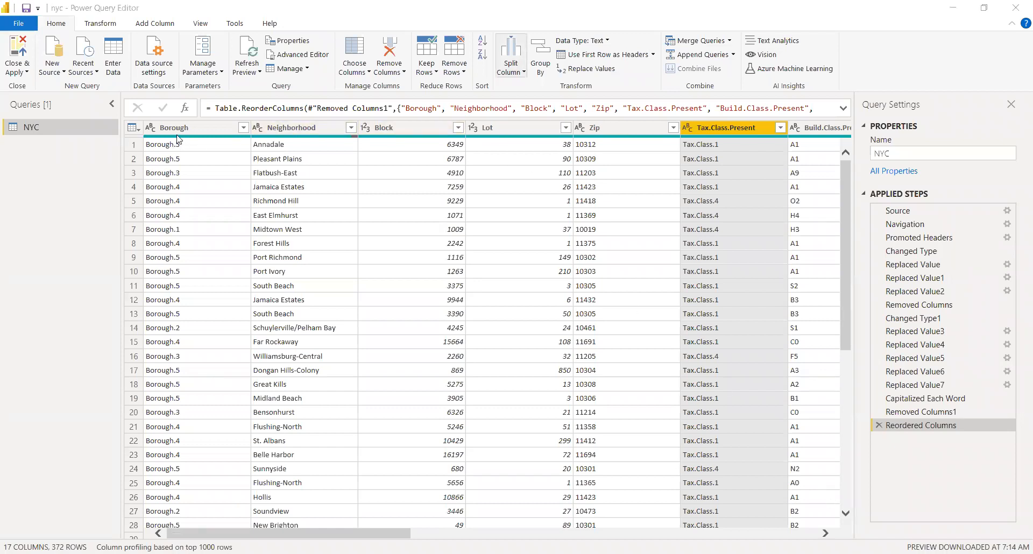
click(614, 135)
click(498, 129)
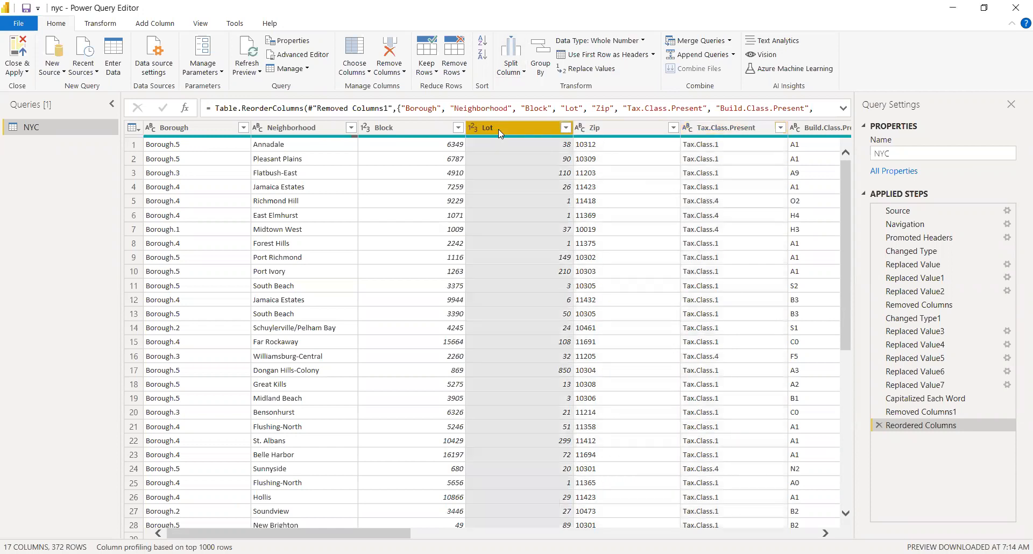
click(408, 132)
click(299, 131)
click(178, 134)
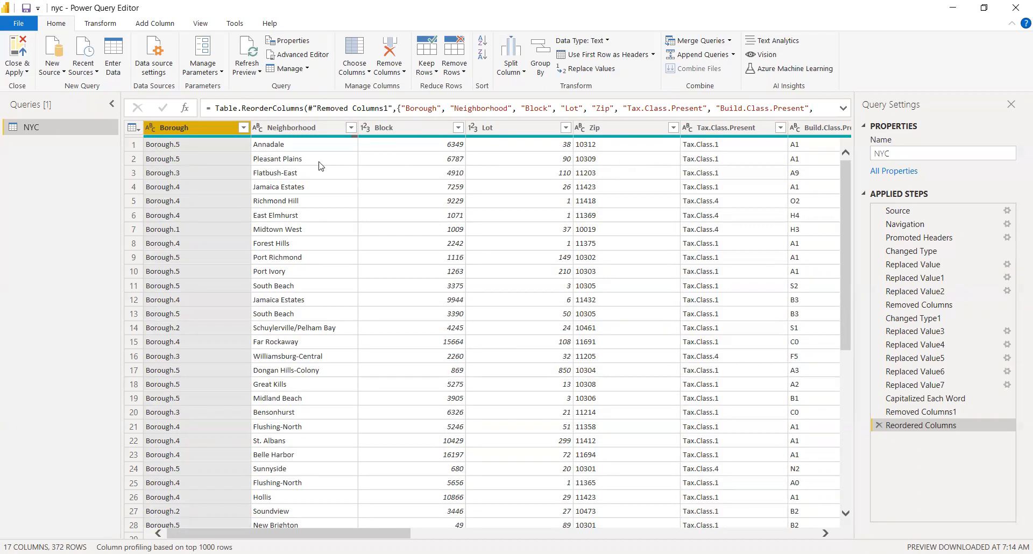
Step: Group the rows by Neighborhood, with a new column named Count that uses the Count Rows operation
click(282, 133)
right_click(282, 134)
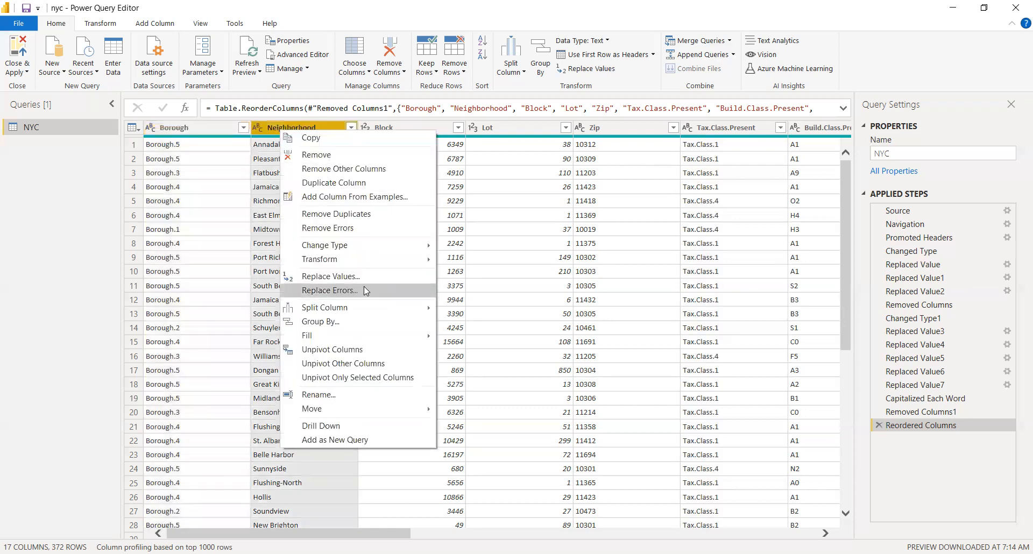
click(366, 322)
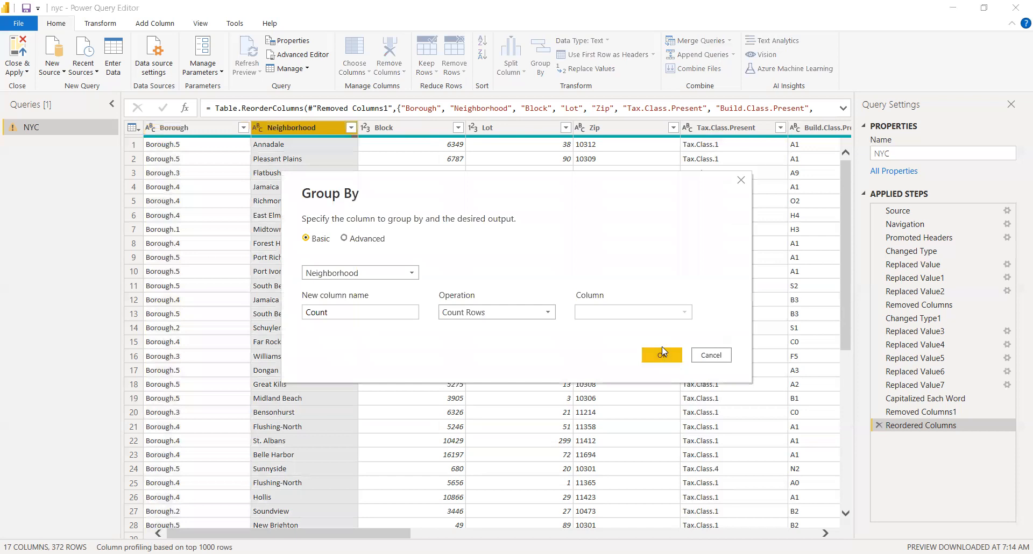
click(663, 356)
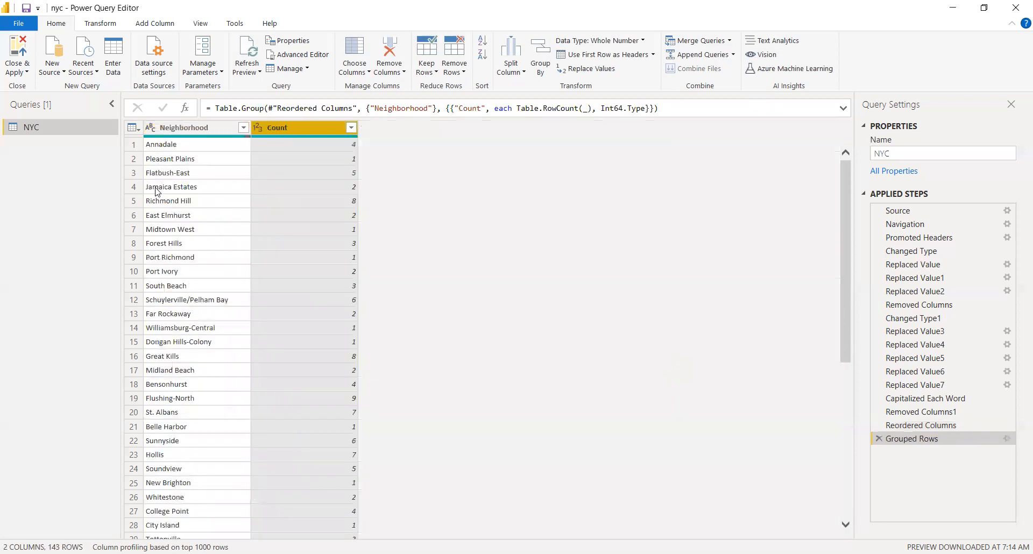
Step: Look through the full list of grouped neighborhoods and their row counts, from start to end and back
drag(845, 258, 841, 511)
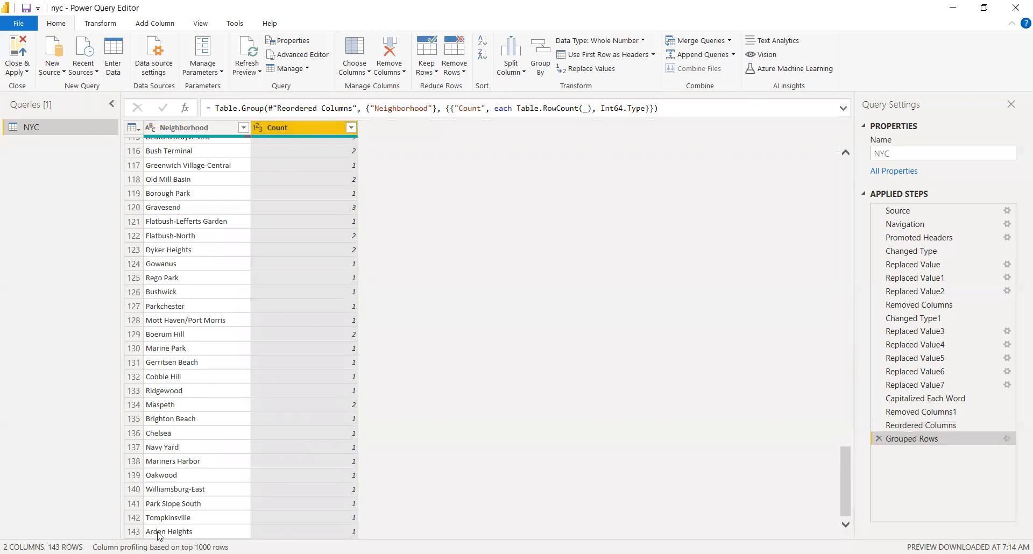
scroll(229, 444, up, 20)
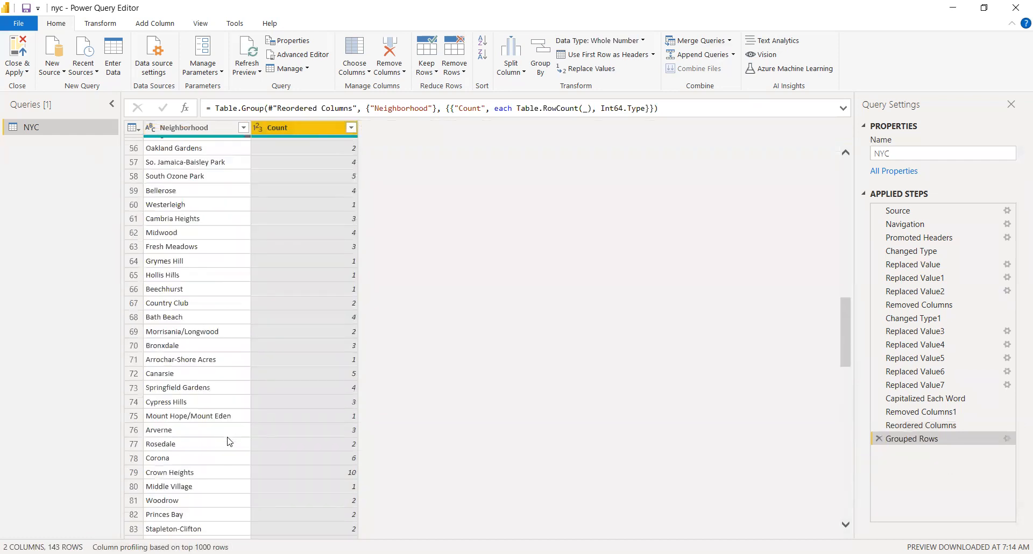
scroll(230, 441, up, 8)
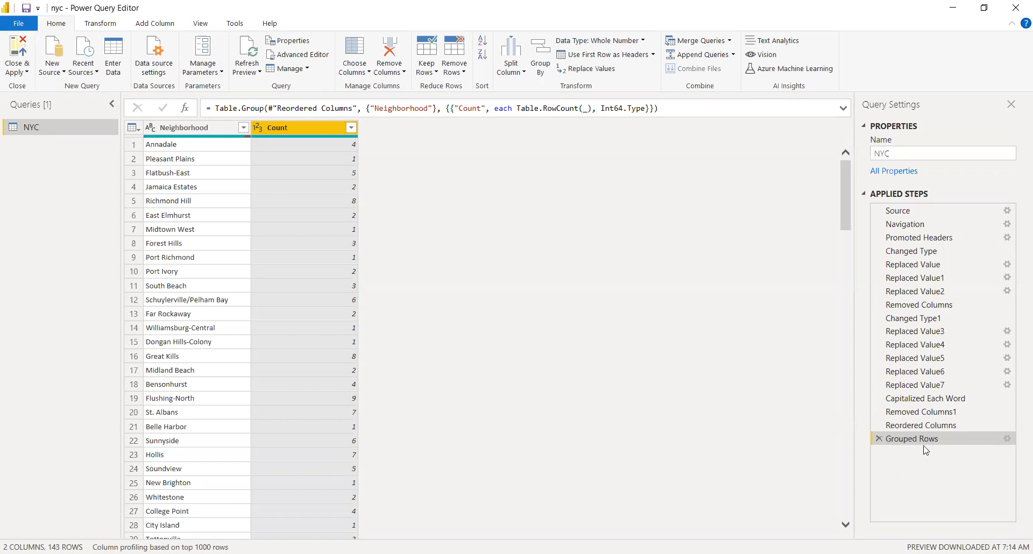
scroll(161, 323, down, 20)
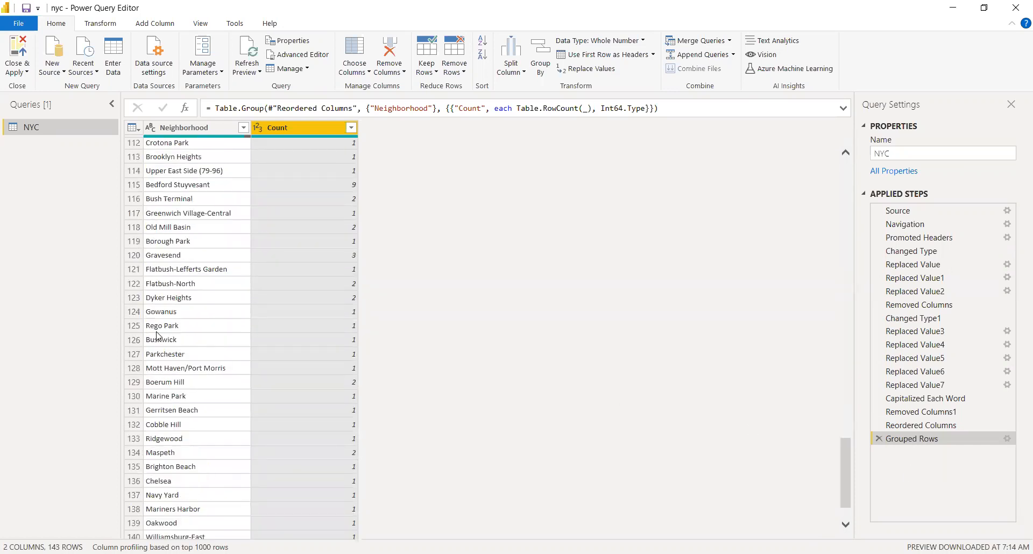
scroll(157, 336, up, 20)
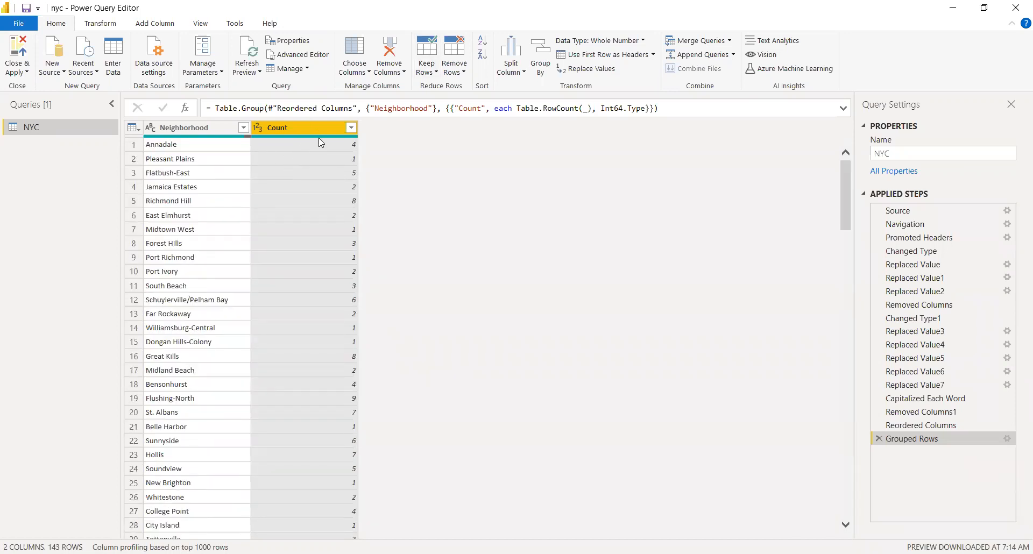
Step: Sort the grouped neighborhoods by Count in descending order and look over the ranking
click(351, 127)
click(195, 160)
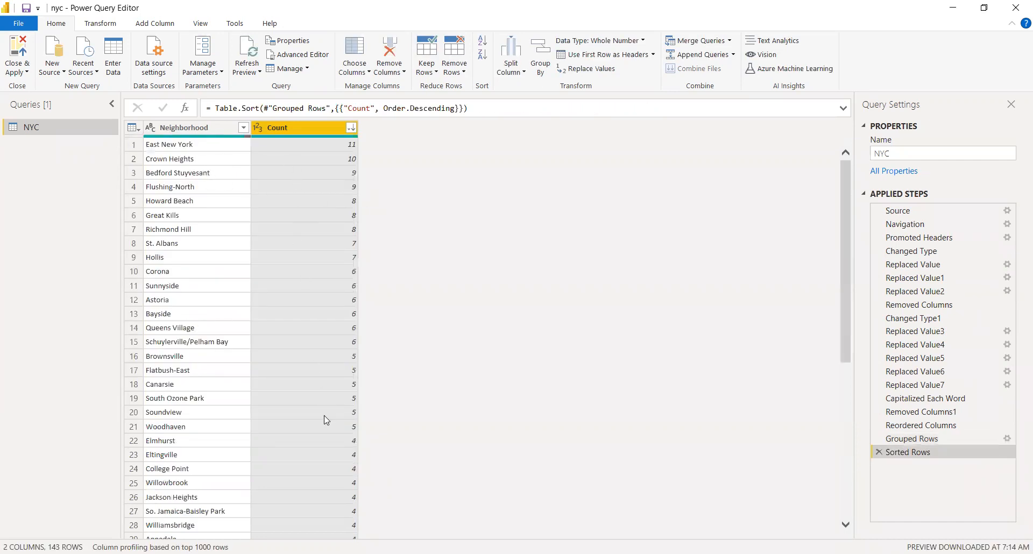
scroll(326, 418, down, 7)
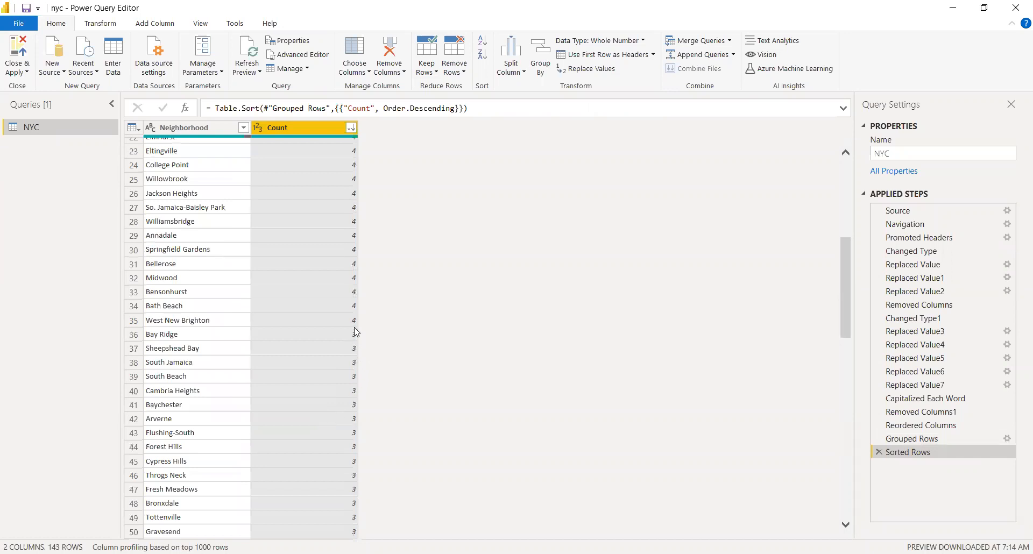
scroll(194, 324, up, 7)
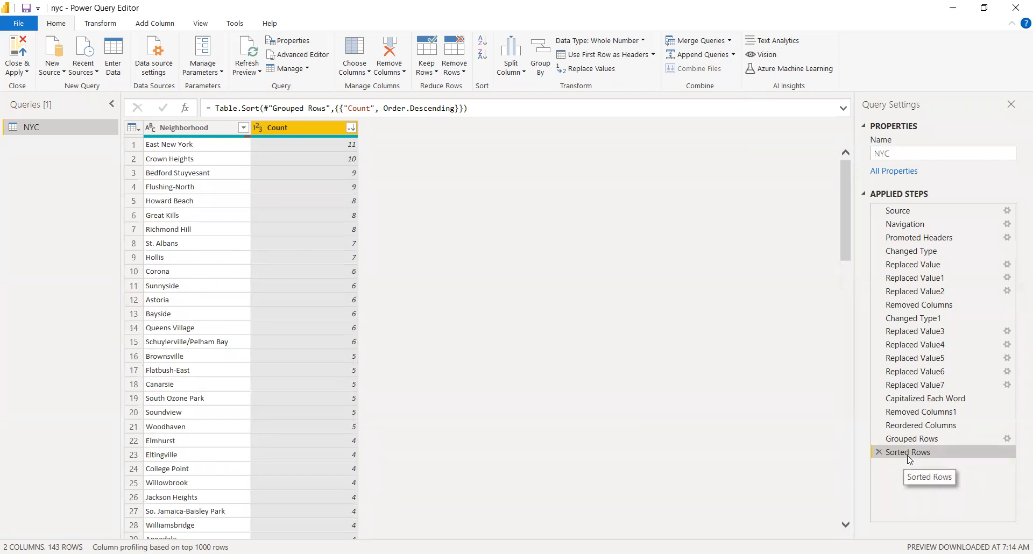
Step: Delete the Sorted Rows and Grouped Rows applied steps to return to the ungrouped NYC table
key(Delete)
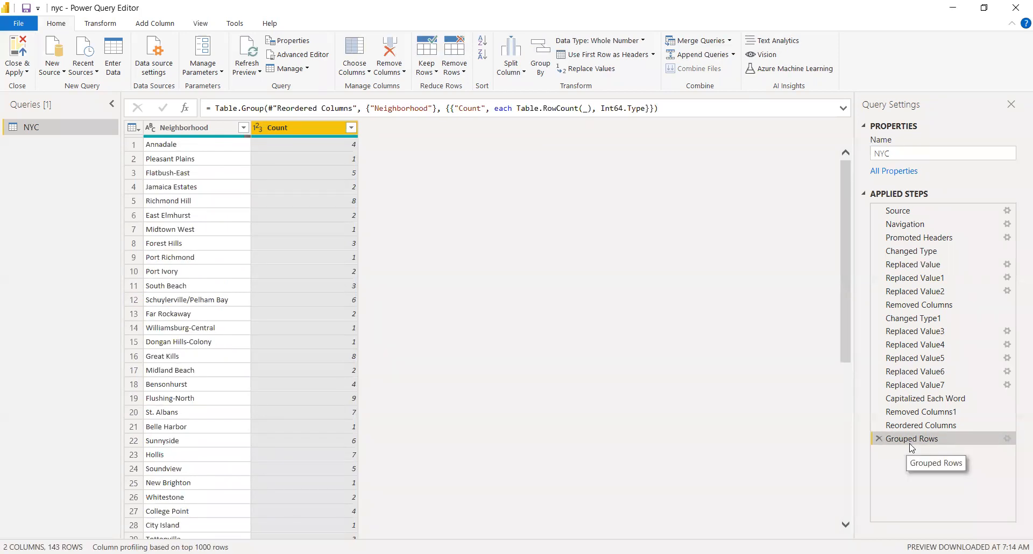
key(Delete)
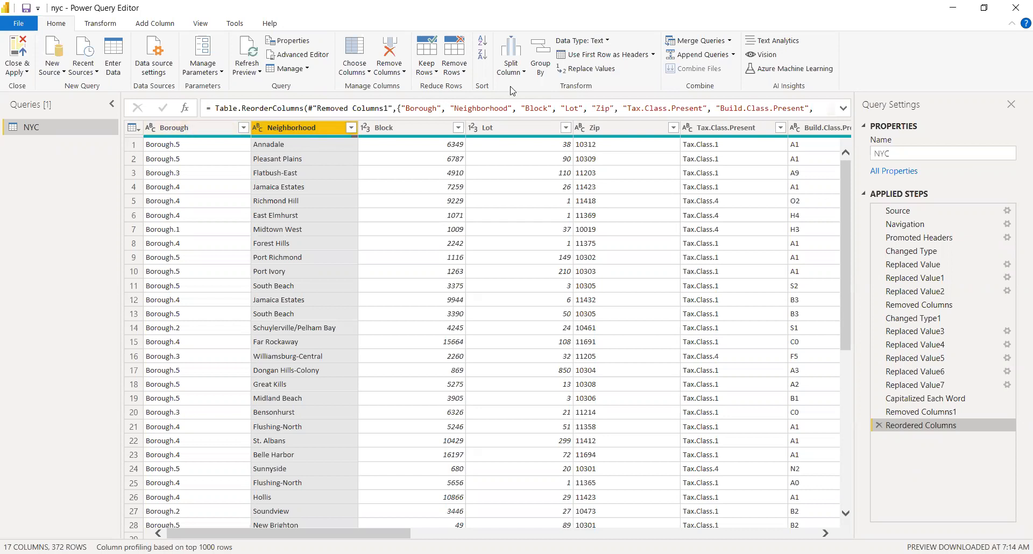
Step: Draw a freehand map outline over the data grid and divide it into four areas with the screen pen
mouse_move(429, 258)
mouse_down()
mouse_move(421, 289)
mouse_move(679, 238)
mouse_move(765, 398)
mouse_move(541, 491)
mouse_move(404, 464)
mouse_move(414, 344)
mouse_move(473, 336)
mouse_move(625, 281)
mouse_move(630, 233)
mouse_up()
drag(622, 353, 761, 369)
click(630, 347)
drag(604, 362, 597, 492)
drag(630, 346, 623, 353)
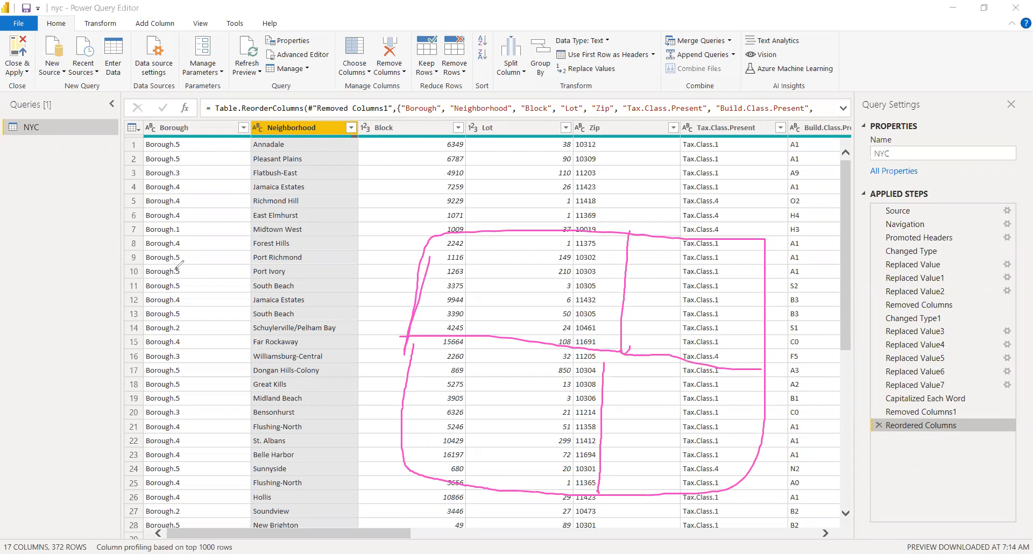
Step: Label the four areas of the sketched map B1, B2, B3 and B4, going clockwise from the upper-left area
mouse_move(542, 265)
mouse_down()
mouse_move(538, 297)
mouse_move(571, 295)
mouse_up()
mouse_move(667, 282)
mouse_down()
mouse_move(677, 269)
mouse_move(669, 306)
mouse_move(706, 307)
mouse_up()
mouse_move(667, 426)
mouse_down()
mouse_move(669, 411)
mouse_move(665, 427)
mouse_move(703, 424)
mouse_move(696, 437)
mouse_up()
mouse_move(478, 383)
mouse_down()
mouse_move(472, 412)
mouse_move(510, 408)
mouse_move(520, 420)
mouse_up()
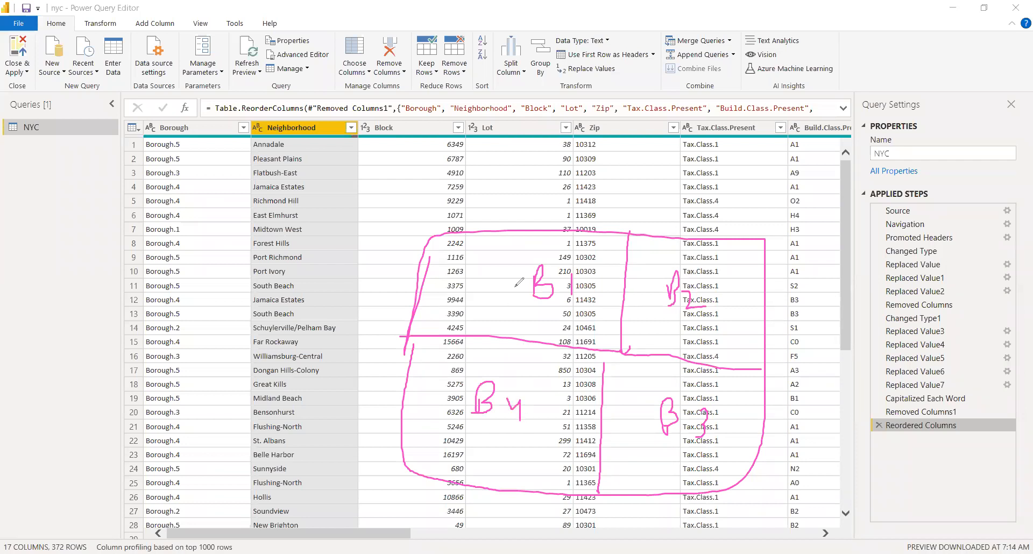
Step: Subdivide the B1 area of the sketched map into smaller cells with one horizontal line and several vertical lines
mouse_move(420, 279)
mouse_down()
mouse_move(461, 282)
mouse_move(477, 233)
mouse_up()
drag(460, 284, 507, 227)
mouse_move(504, 284)
mouse_down()
mouse_move(549, 277)
mouse_move(538, 220)
mouse_up()
mouse_move(548, 293)
mouse_down()
mouse_move(538, 285)
mouse_move(620, 288)
mouse_move(561, 339)
mouse_up()
drag(509, 285, 510, 327)
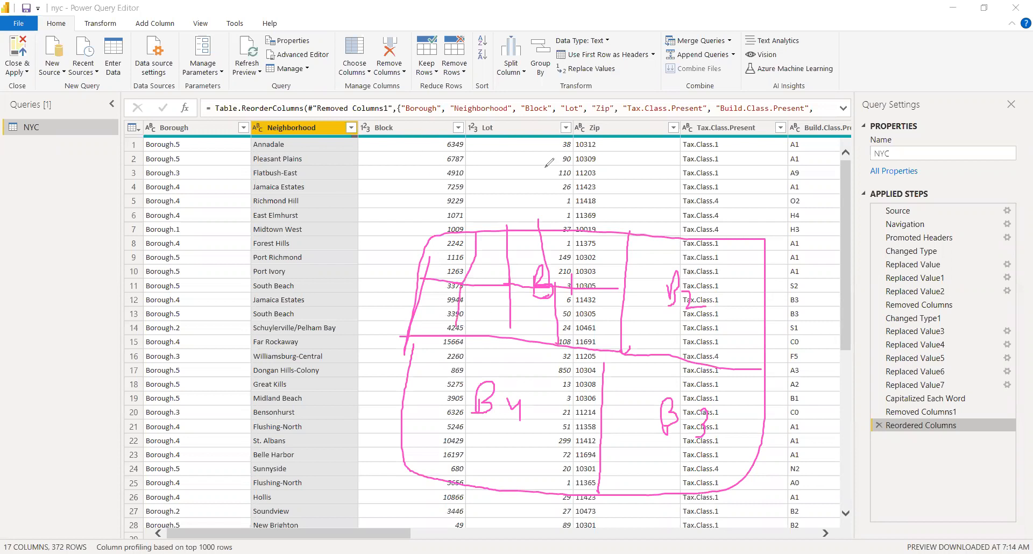
Step: Mark the small cells inside the B1 area of the sketched map with the pen, and clear the whole sketch
drag(470, 247, 446, 248)
mouse_move(430, 264)
mouse_down()
mouse_move(495, 243)
mouse_move(503, 265)
mouse_up()
drag(520, 252, 543, 265)
drag(563, 246, 567, 247)
key(e)
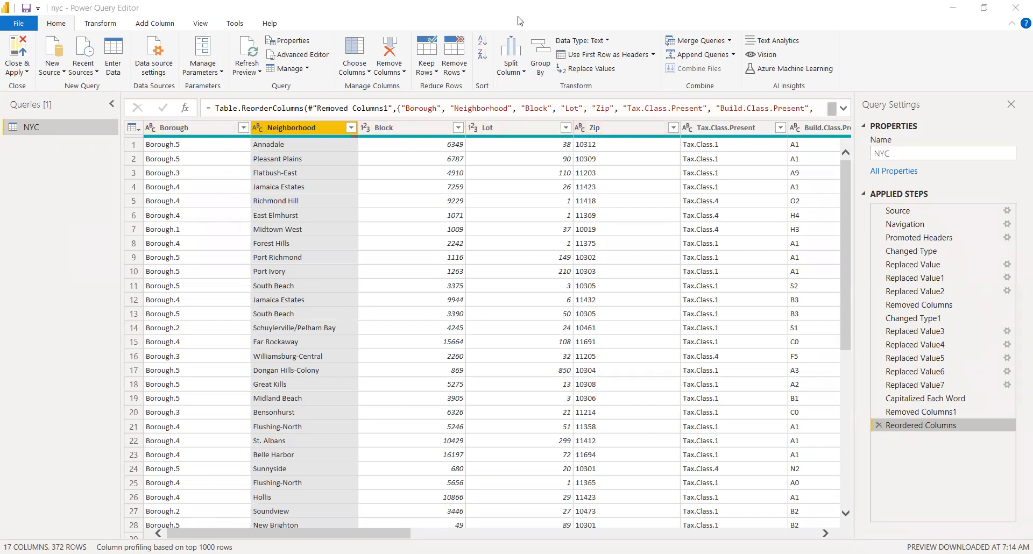
Step: Draw a fresh freehand map outline over the data grid and section off its upper-left area
mouse_move(410, 392)
mouse_down()
mouse_move(745, 222)
mouse_move(742, 461)
mouse_move(403, 491)
mouse_move(415, 353)
mouse_up()
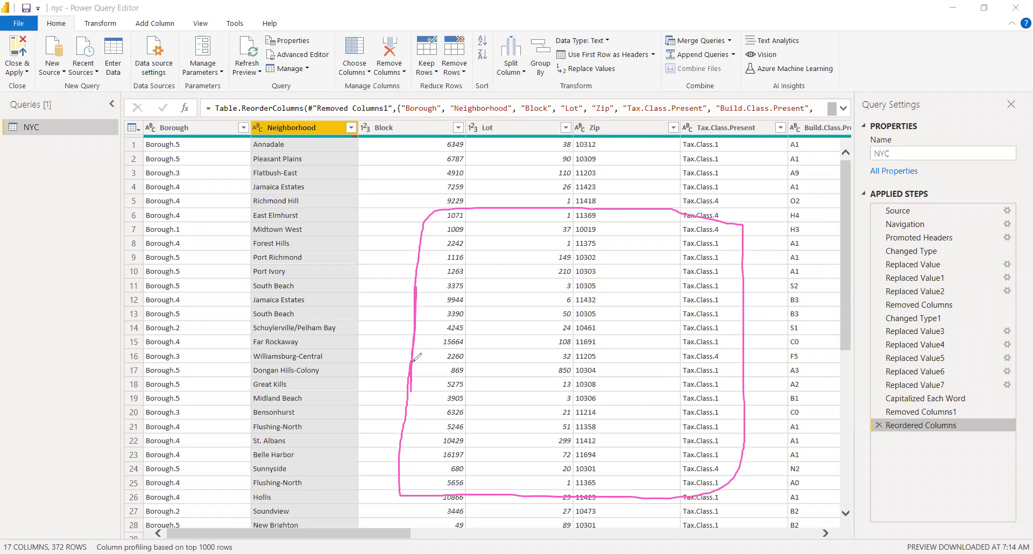
mouse_move(412, 362)
mouse_down()
mouse_move(554, 368)
mouse_move(569, 213)
mouse_up()
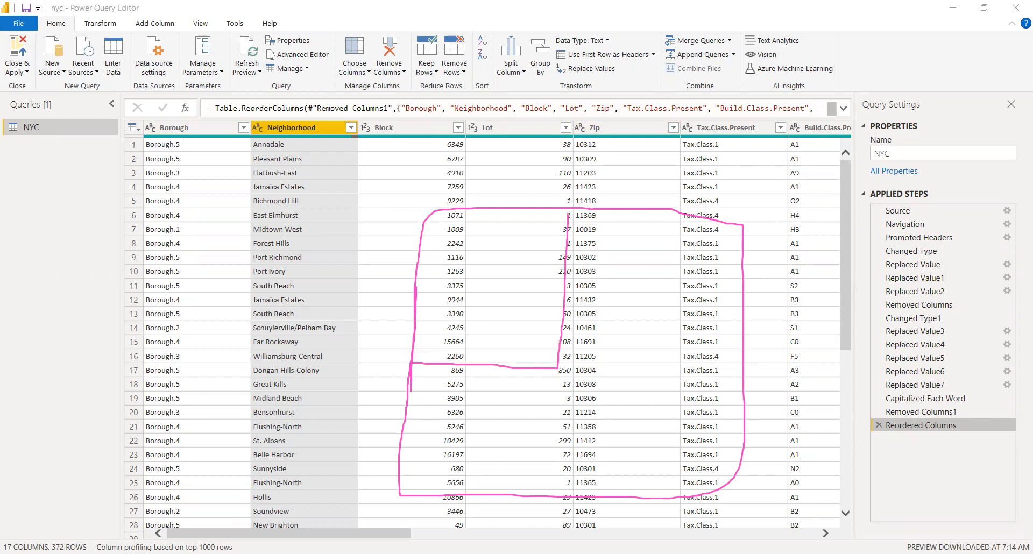
Step: Switch to the Power BI report, inspect the axis fields of the Sale.Price by Neighborhood bar chart, and return to Power Query Editor
click(156, 530)
click(168, 530)
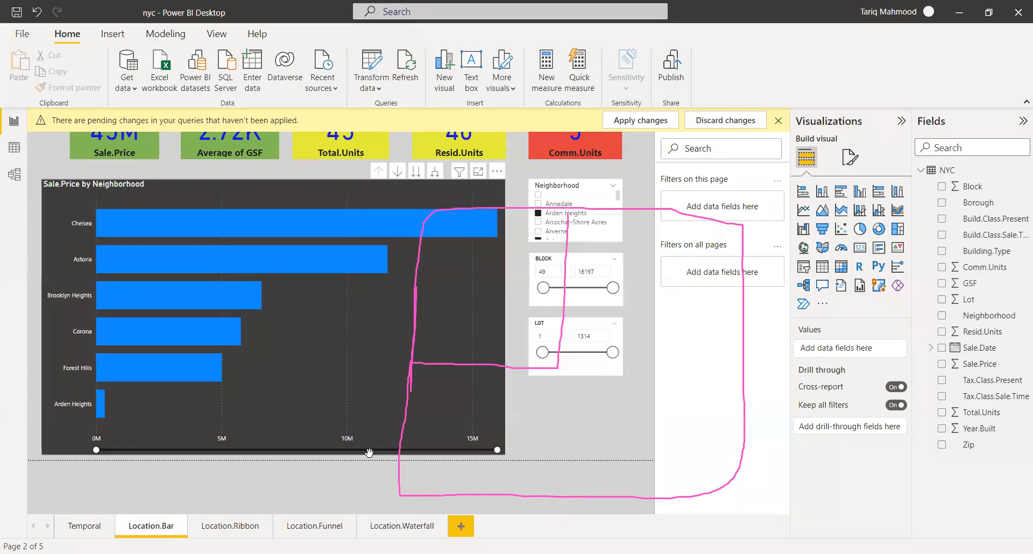
click(370, 452)
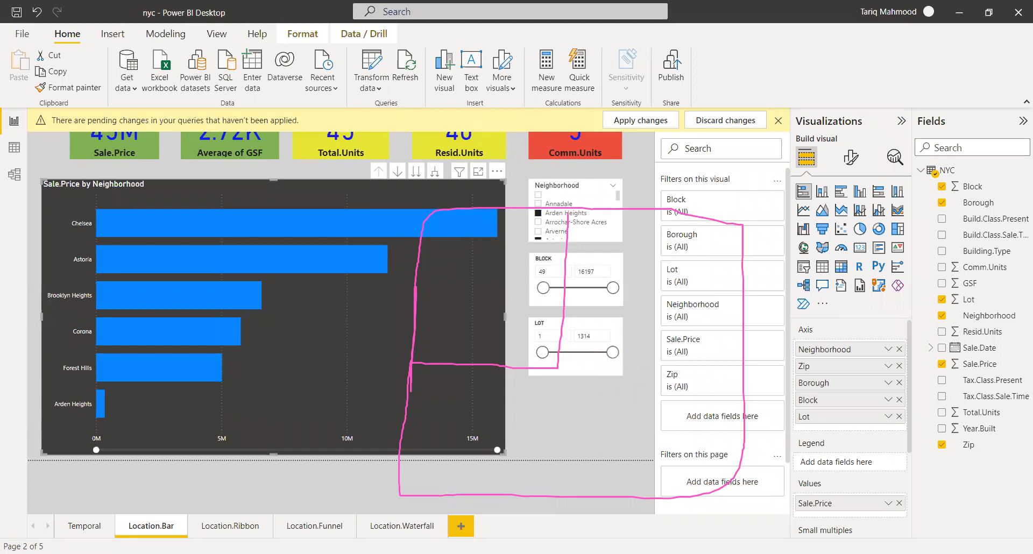
key(alt+Tab)
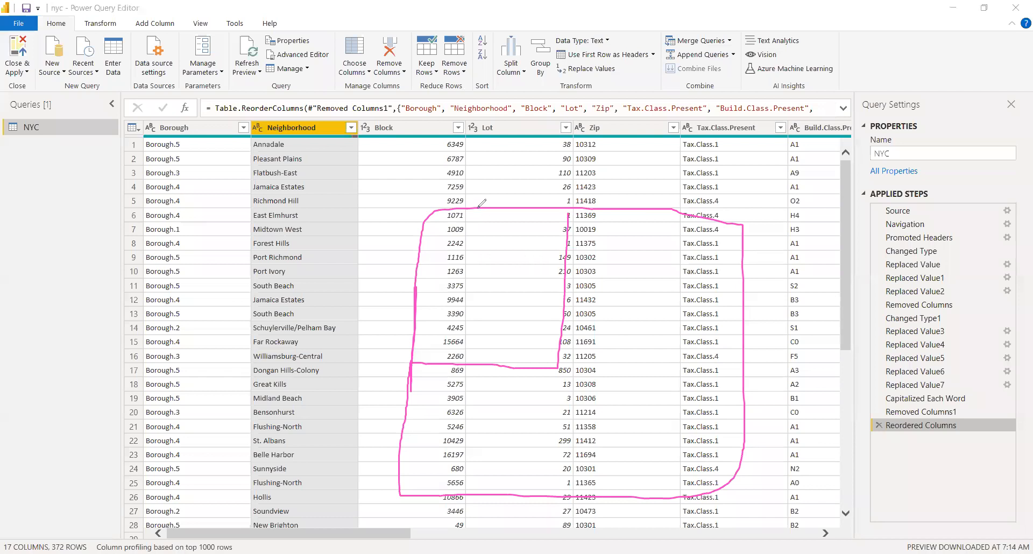
Step: Write N and Z over the Neighborhood column and divide the new map's lower half with one horizontal and two vertical lines
mouse_move(245, 225)
mouse_down()
mouse_move(250, 204)
mouse_move(272, 219)
mouse_up()
mouse_move(245, 250)
mouse_down()
mouse_move(260, 291)
mouse_move(281, 289)
mouse_move(288, 272)
mouse_up()
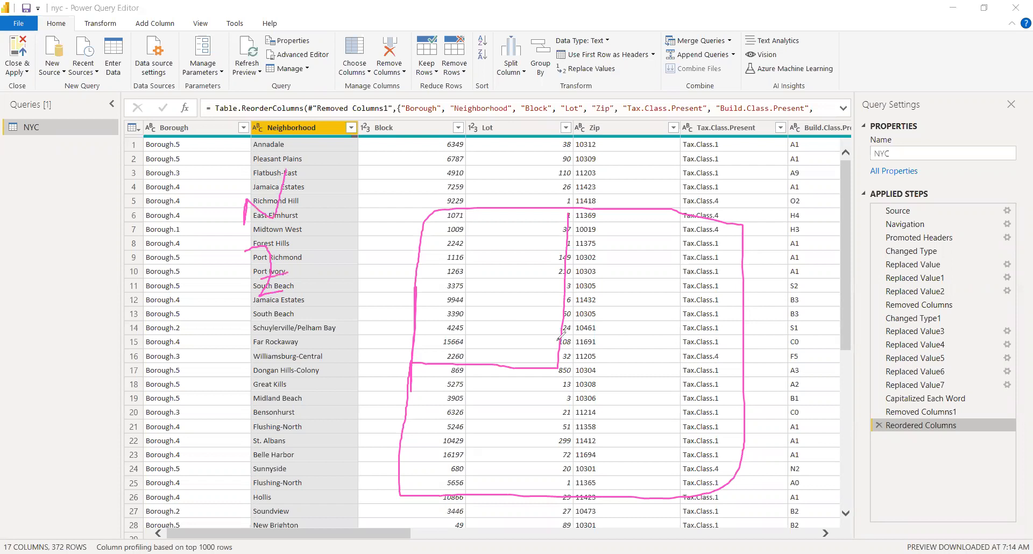
drag(542, 369, 725, 368)
drag(635, 375, 629, 507)
drag(498, 359, 485, 490)
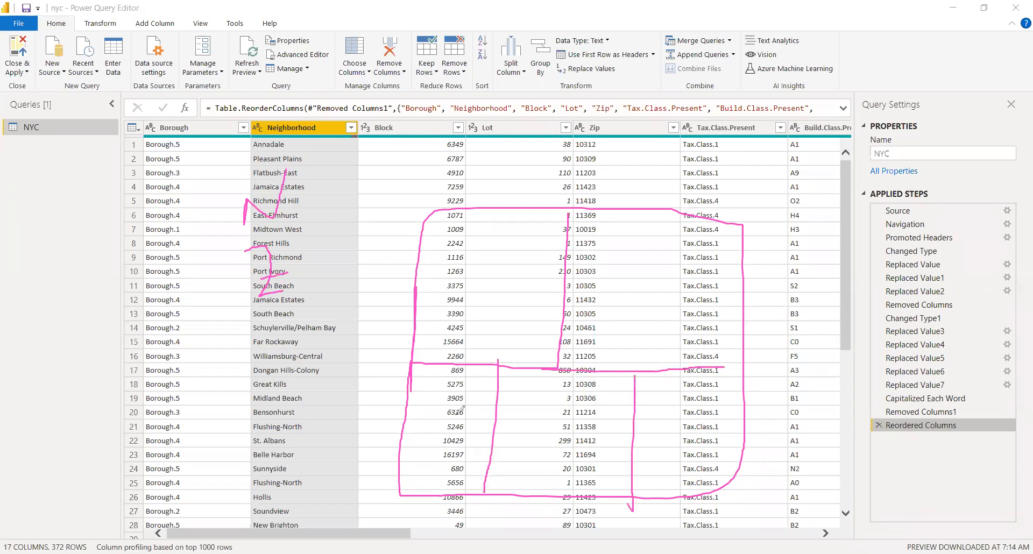
Step: Write B, BK and LTS below the N and Z with the pen, and circle the whole list
mouse_move(259, 321)
mouse_down()
mouse_move(258, 348)
mouse_move(261, 336)
mouse_move(246, 351)
mouse_move(266, 422)
mouse_up()
mouse_move(269, 379)
mouse_down()
mouse_move(267, 421)
mouse_move(304, 407)
mouse_move(317, 417)
mouse_up()
drag(272, 443, 274, 485)
mouse_move(312, 450)
mouse_down()
mouse_move(313, 477)
mouse_move(316, 441)
mouse_move(332, 451)
mouse_move(326, 462)
mouse_up()
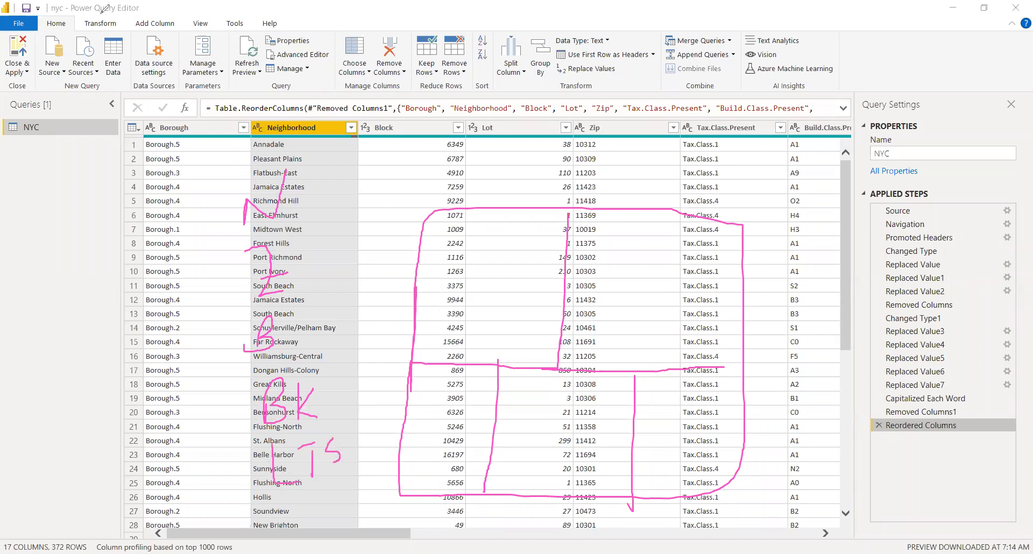
mouse_move(216, 187)
mouse_down()
mouse_move(304, 203)
mouse_move(351, 414)
mouse_move(255, 494)
mouse_move(217, 186)
mouse_up()
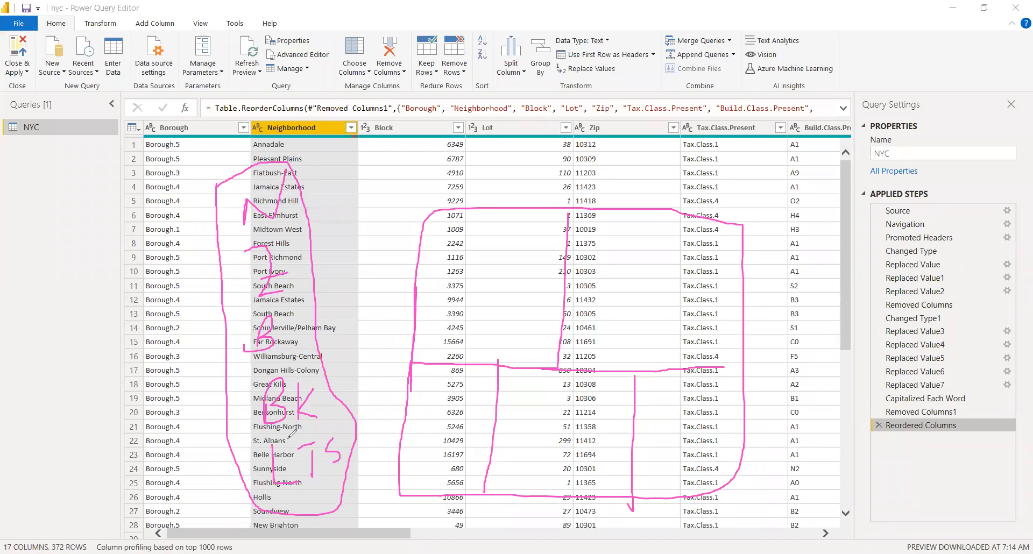
Step: Draw a short dash to the right of each handwritten hierarchy level and add tick marks beside N and Z
drag(296, 202, 343, 200)
drag(307, 258, 349, 251)
drag(283, 328, 340, 326)
drag(314, 398, 366, 389)
drag(345, 428, 384, 428)
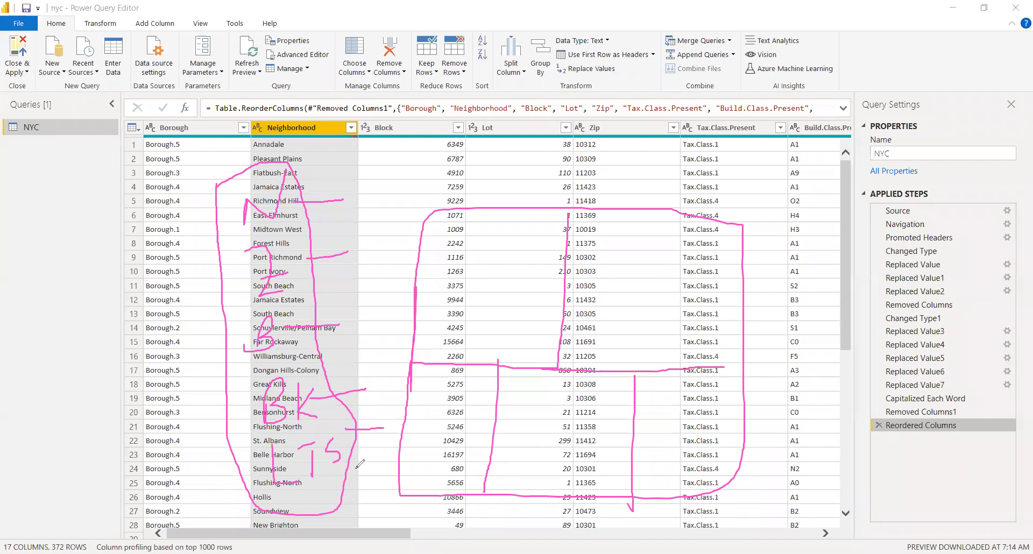
mouse_move(358, 180)
mouse_down()
mouse_move(370, 197)
mouse_move(417, 163)
mouse_up()
drag(360, 258, 399, 236)
Step: Draw five short dashes upward along the left side of the circled list, and clear all pen drawings
drag(203, 469, 253, 470)
drag(176, 406, 219, 401)
drag(200, 347, 219, 345)
drag(192, 286, 219, 279)
drag(198, 229, 238, 203)
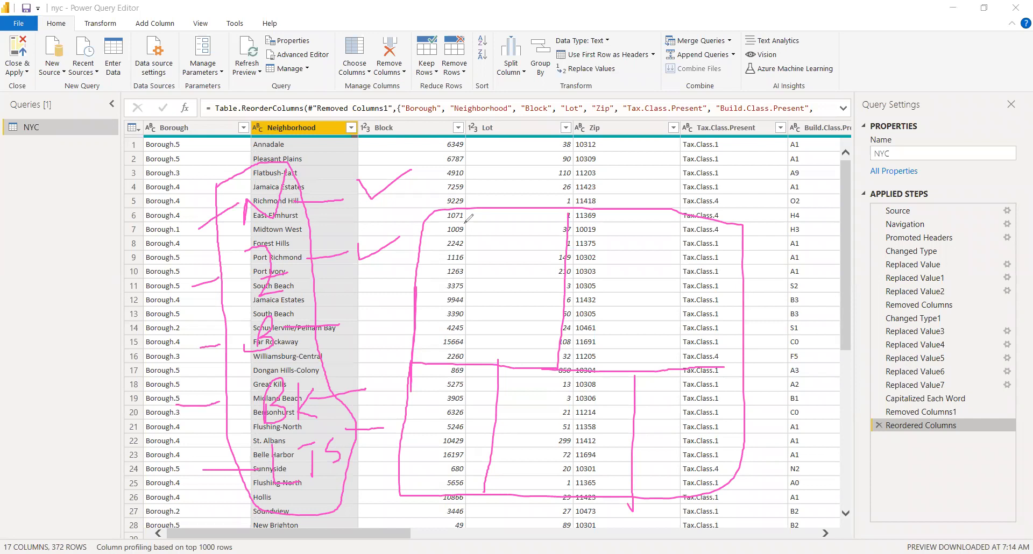
key(Escape)
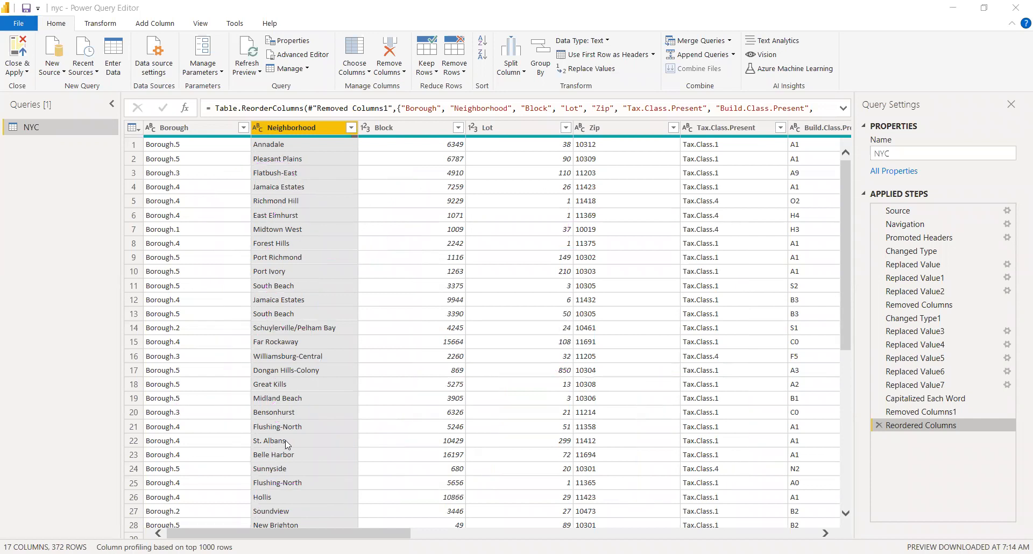
Step: Switch to todo.txt in Notepad++ and examine the notes on the units, Zip, Building.Class.Present and Tax.Class.Present
scroll(283, 532, right, 5)
scroll(411, 154, left, 5)
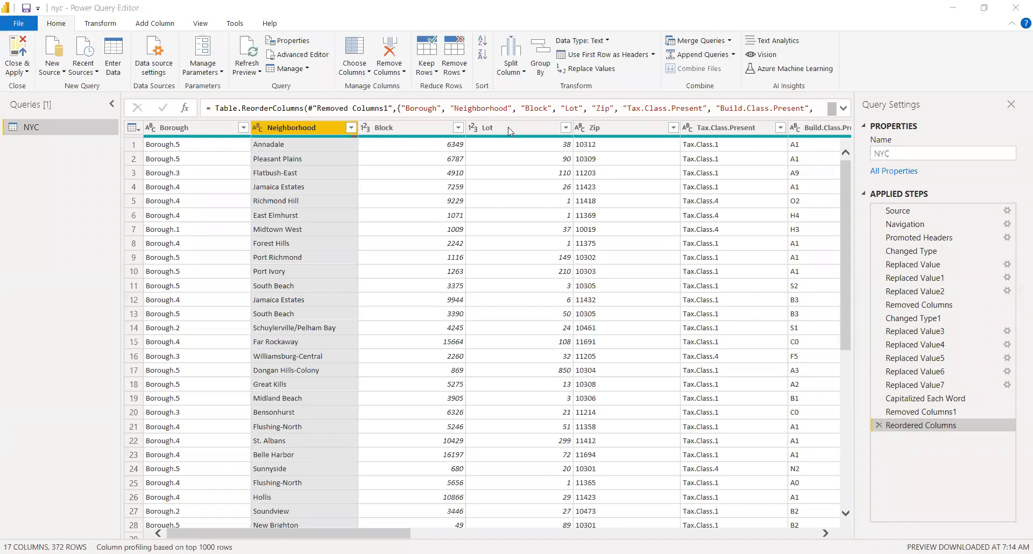
key(alt+Tab)
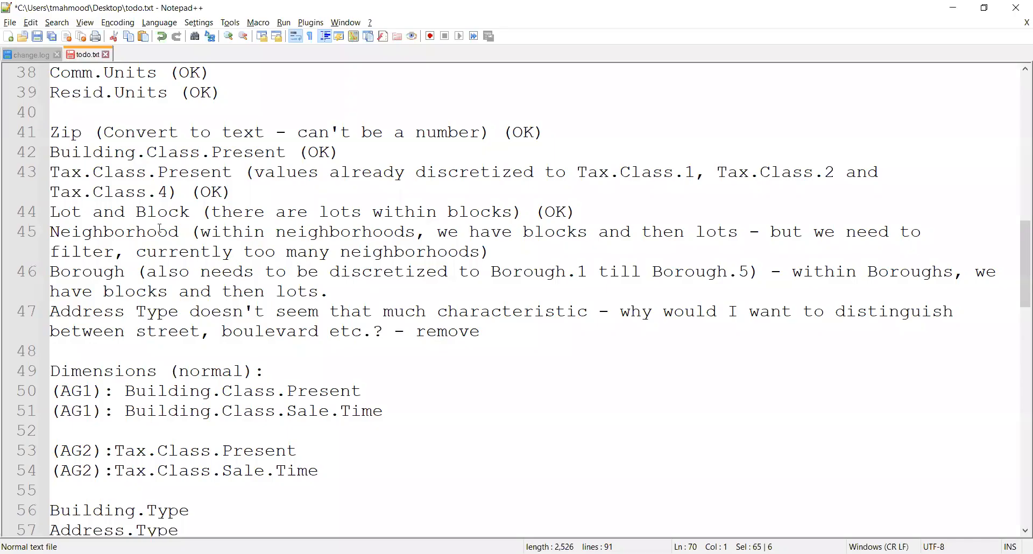
scroll(158, 229, up, 3)
scroll(135, 226, up, 3)
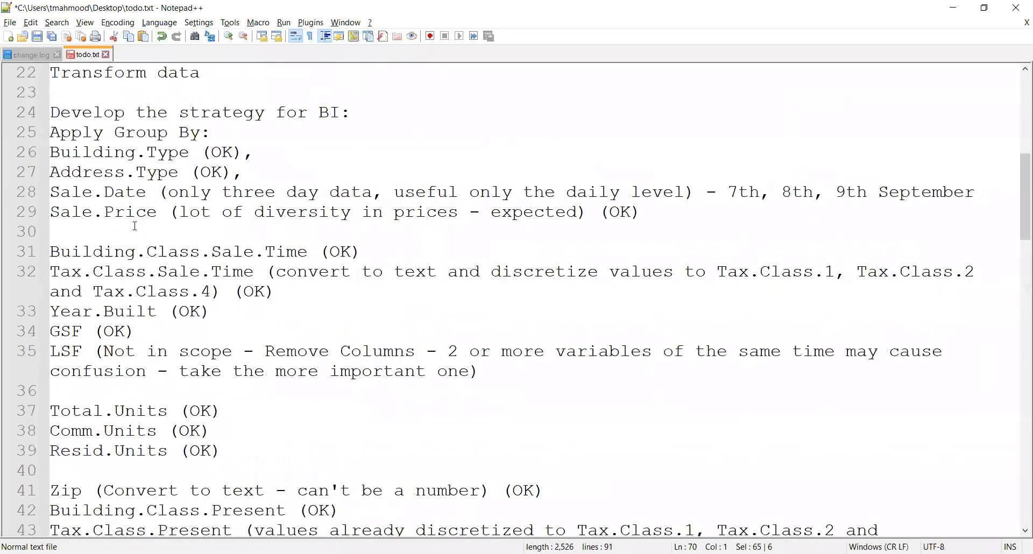
scroll(135, 226, down, 2)
scroll(135, 226, down, 1)
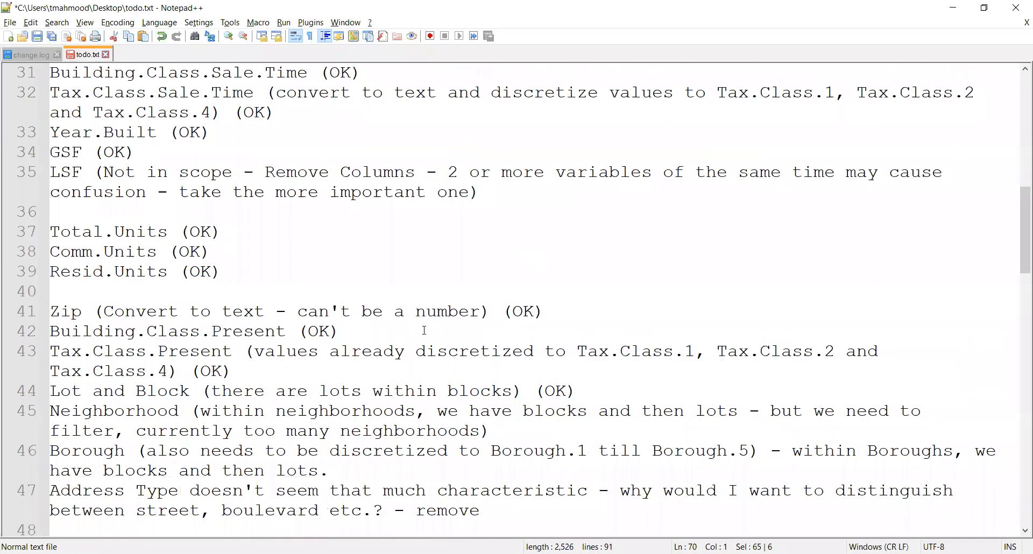
drag(222, 271, 51, 211)
drag(55, 313, 224, 314)
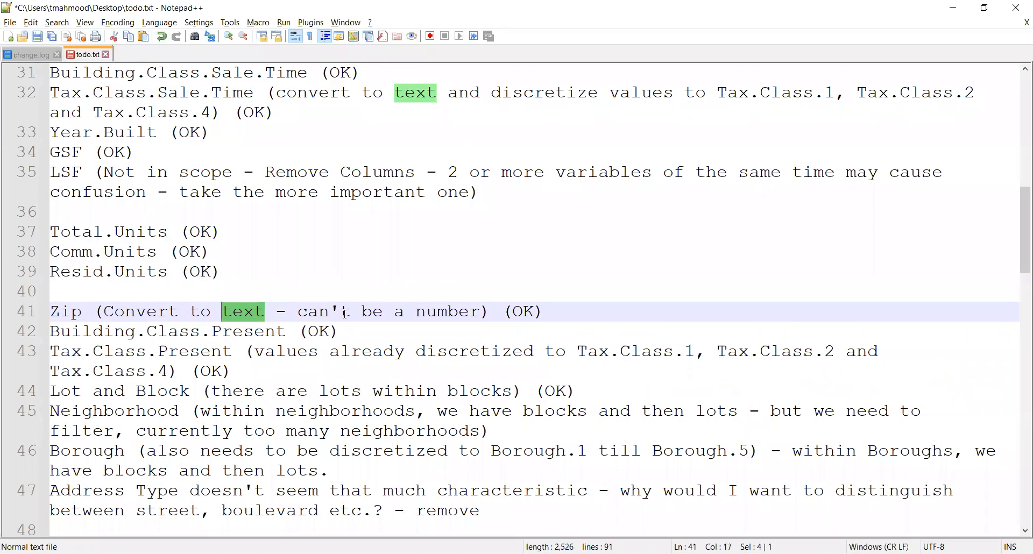
click(298, 312)
shift+click(484, 311)
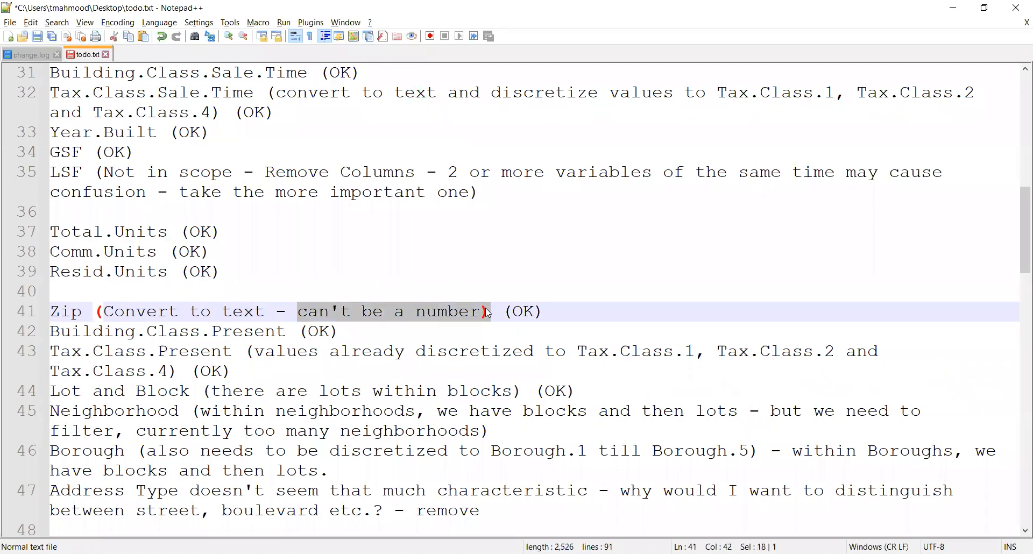
drag(342, 332, 50, 332)
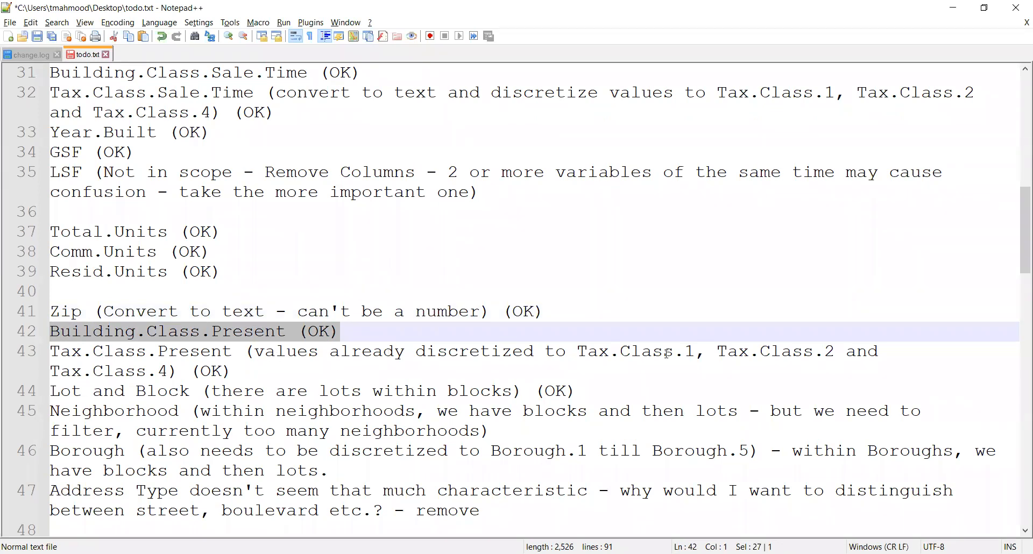
drag(234, 372, 30, 334)
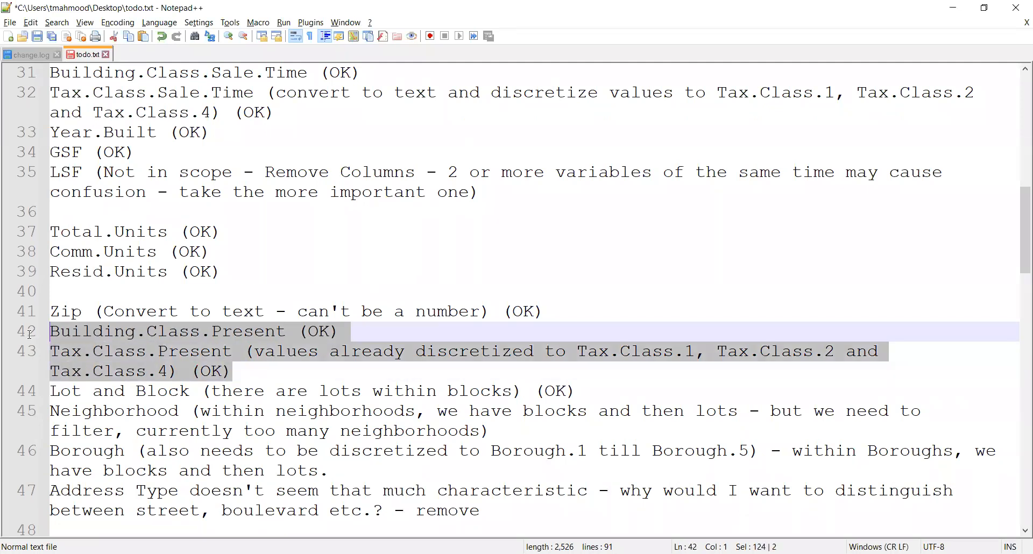
Step: Examine the Borough note, and find and highlight the Address.Type line under Apply Group By
scroll(357, 378, down, 2)
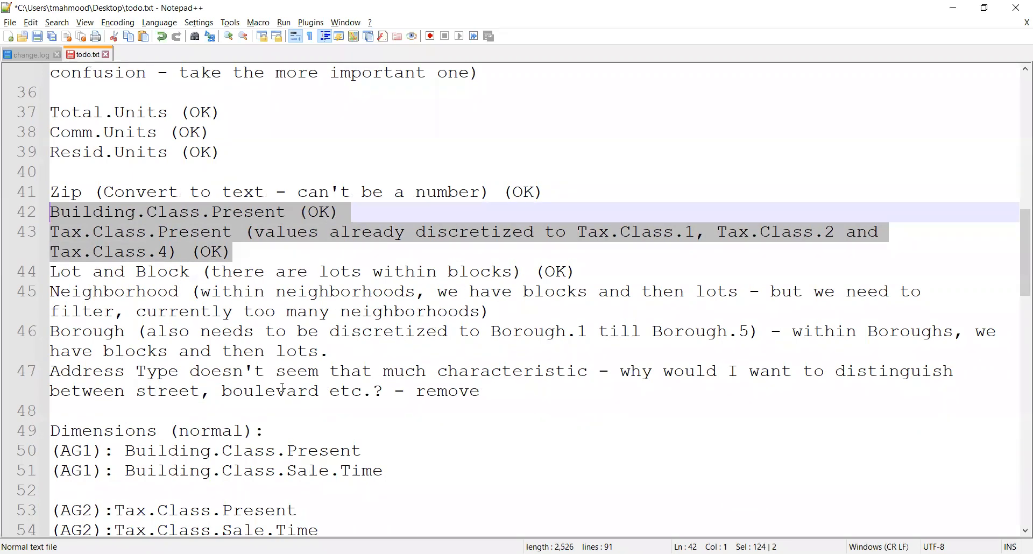
click(339, 352)
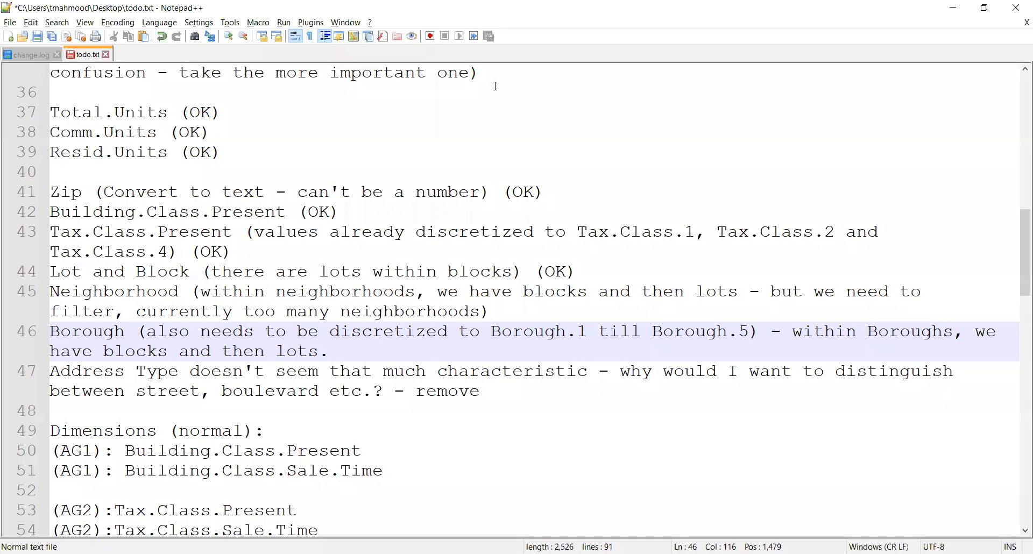
scroll(193, 345, up, 3)
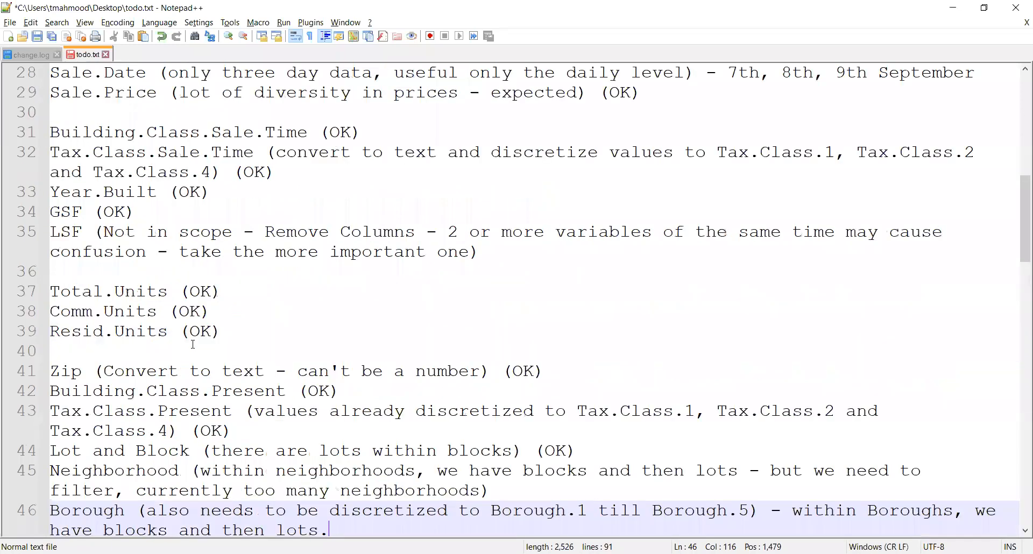
scroll(193, 345, up, 4)
scroll(193, 345, up, 1)
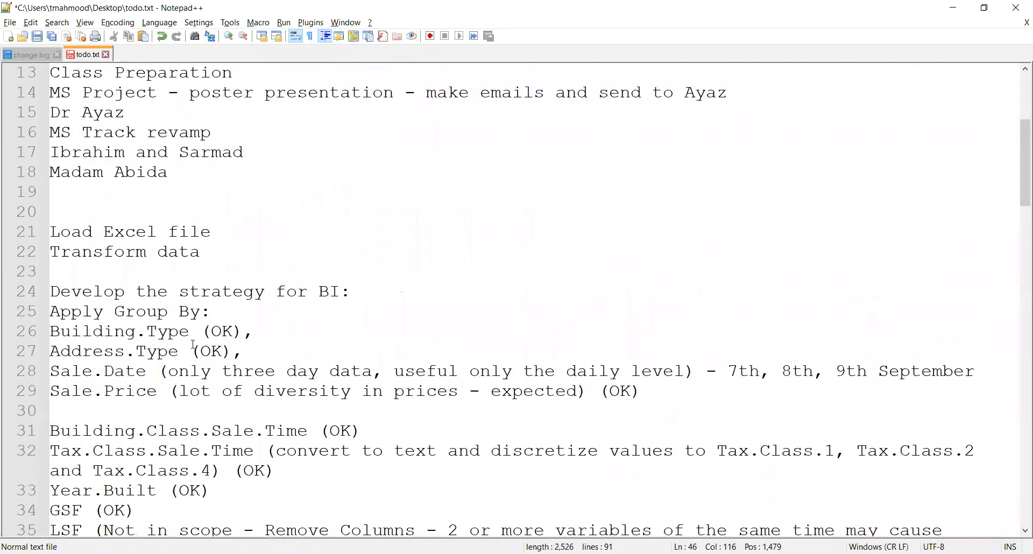
scroll(193, 345, down, 3)
scroll(193, 344, up, 1)
drag(253, 232, 16, 243)
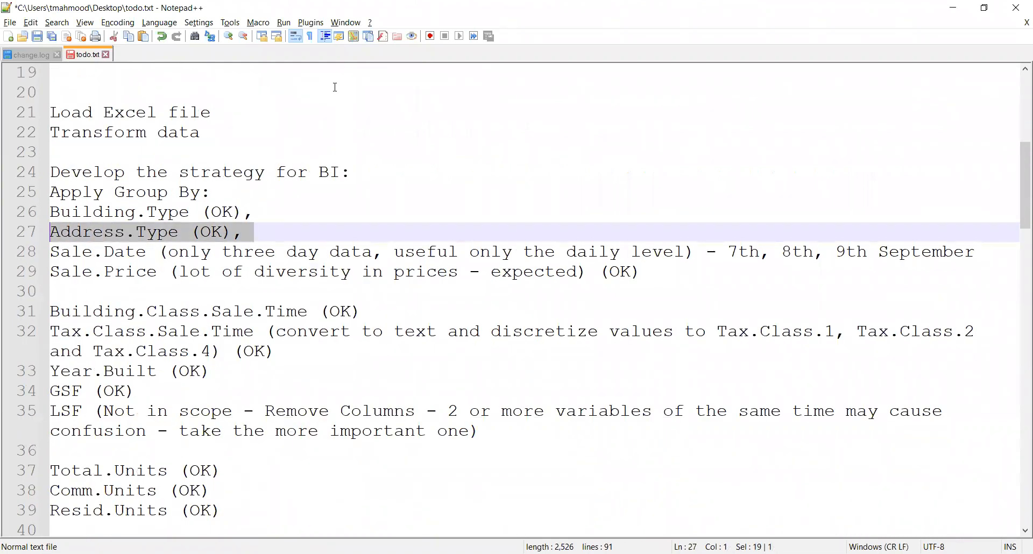
Step: Handwrite the location levels N, Z, BR, BK and LT as a descending list over the notes
mouse_move(639, 202)
mouse_down()
mouse_move(676, 183)
mouse_move(673, 137)
mouse_up()
mouse_move(657, 231)
mouse_down()
mouse_move(684, 275)
mouse_move(711, 263)
mouse_move(714, 242)
mouse_up()
mouse_move(695, 291)
mouse_down()
mouse_move(700, 335)
mouse_move(728, 306)
mouse_move(743, 317)
mouse_up()
drag(708, 370, 712, 384)
mouse_move(745, 336)
mouse_down()
mouse_move(745, 380)
mouse_move(755, 371)
mouse_up()
drag(722, 420, 744, 443)
drag(758, 439, 760, 399)
drag(740, 415, 777, 401)
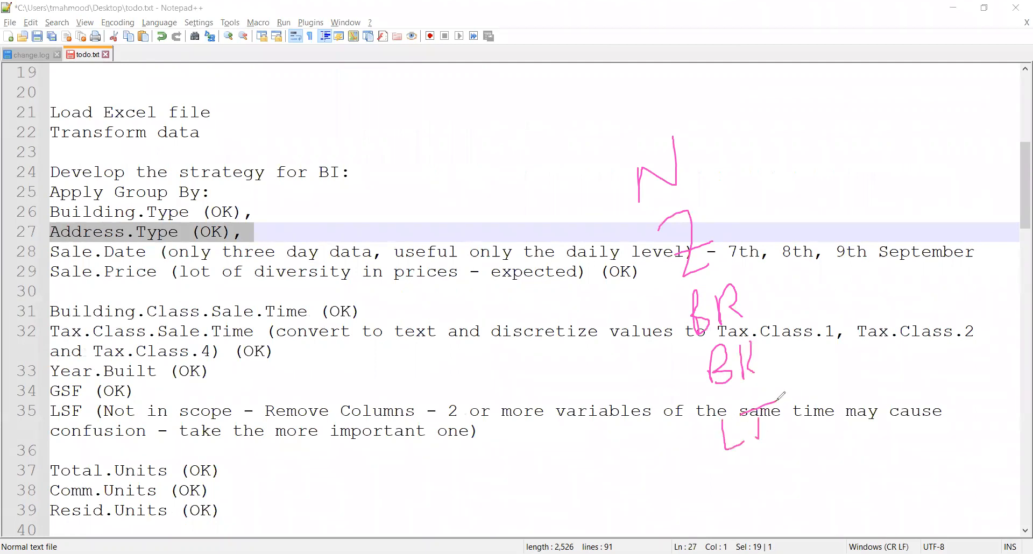
Step: Write AT below the LT level with the pen and draw a box around it
mouse_move(759, 476)
mouse_down()
mouse_move(748, 509)
mouse_move(771, 491)
mouse_up()
drag(751, 494, 786, 488)
mouse_move(795, 469)
mouse_down()
mouse_move(796, 481)
mouse_move(778, 471)
mouse_up()
drag(796, 466, 796, 491)
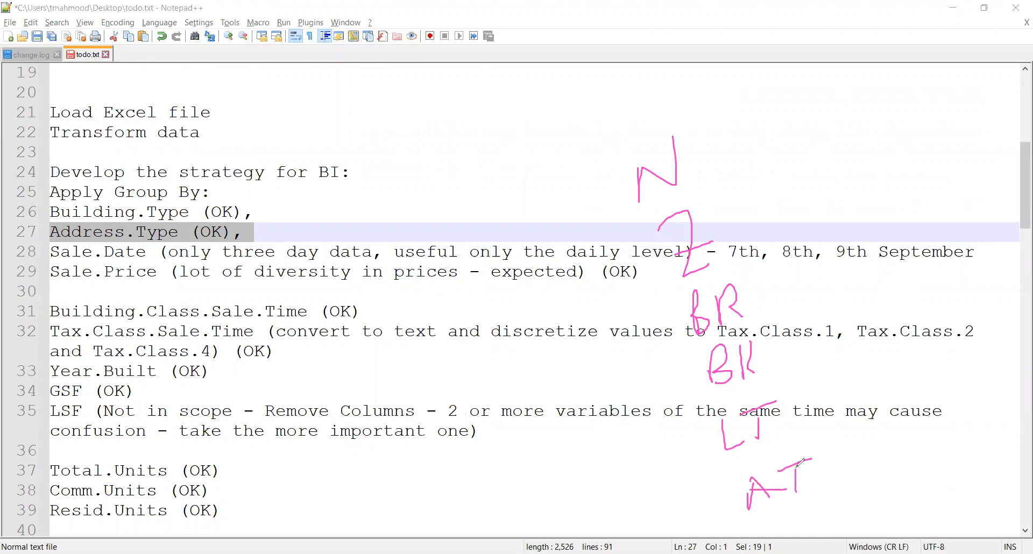
mouse_move(627, 495)
mouse_down()
mouse_move(861, 437)
mouse_move(858, 504)
mouse_move(663, 529)
mouse_move(643, 481)
mouse_up()
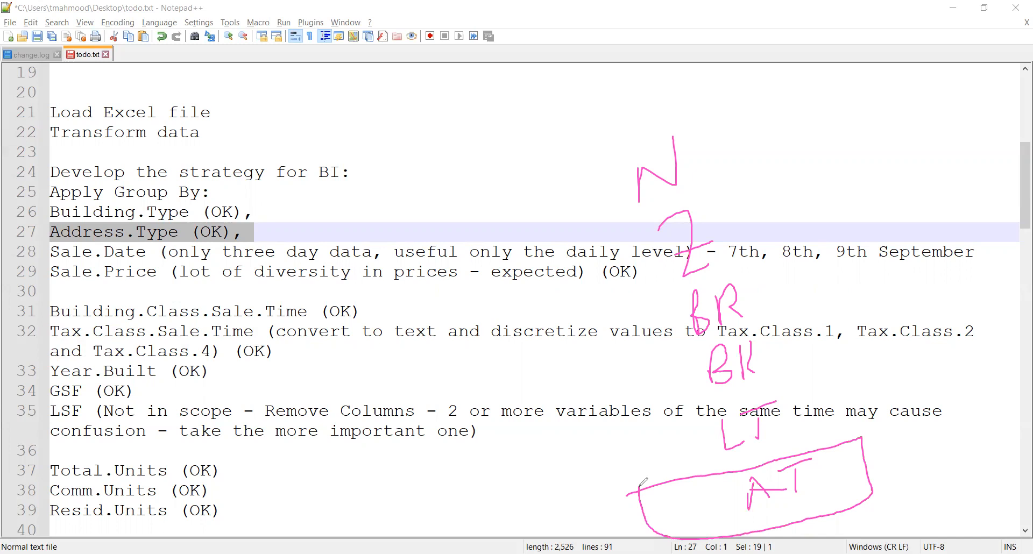
Step: Circle the five levels from N to LT together and put a large tick mark beside them
mouse_move(681, 460)
mouse_down()
mouse_move(768, 440)
mouse_move(789, 393)
mouse_up()
mouse_move(790, 284)
mouse_down()
mouse_move(688, 144)
mouse_move(618, 198)
mouse_move(666, 414)
mouse_move(693, 459)
mouse_up()
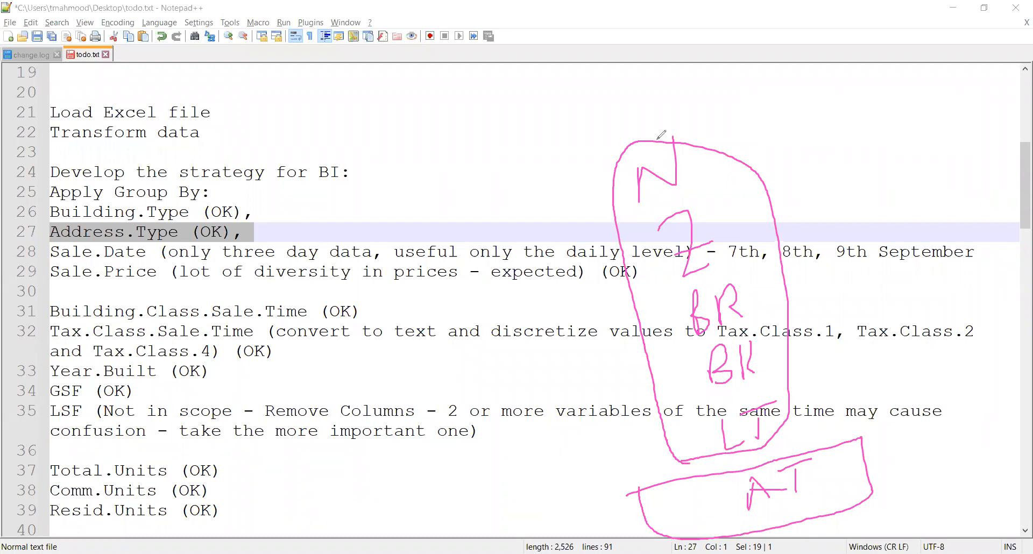
drag(744, 244, 886, 205)
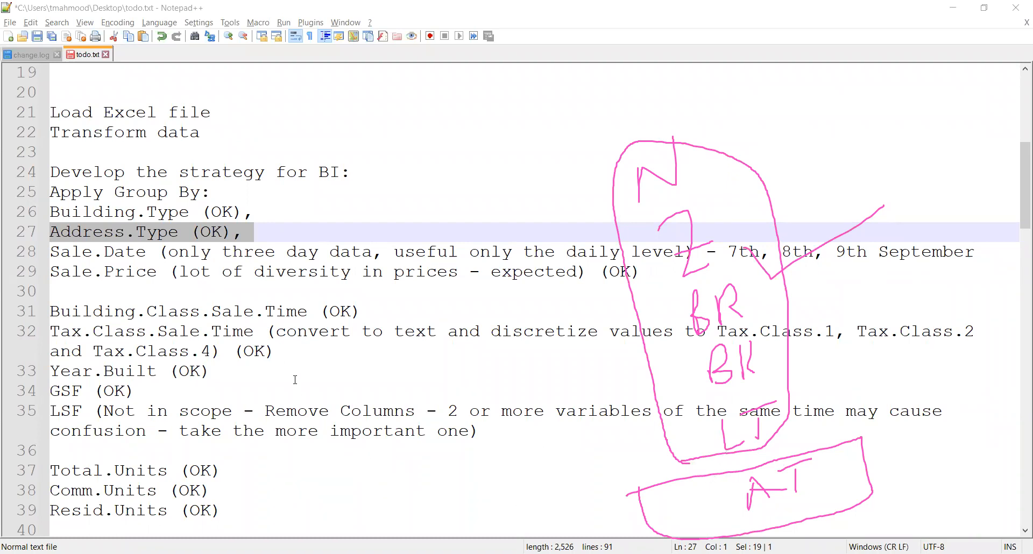
Step: Examine the line 47 note on removing Address Type, clearing the pen drawings from the screen
scroll(295, 380, down, 6)
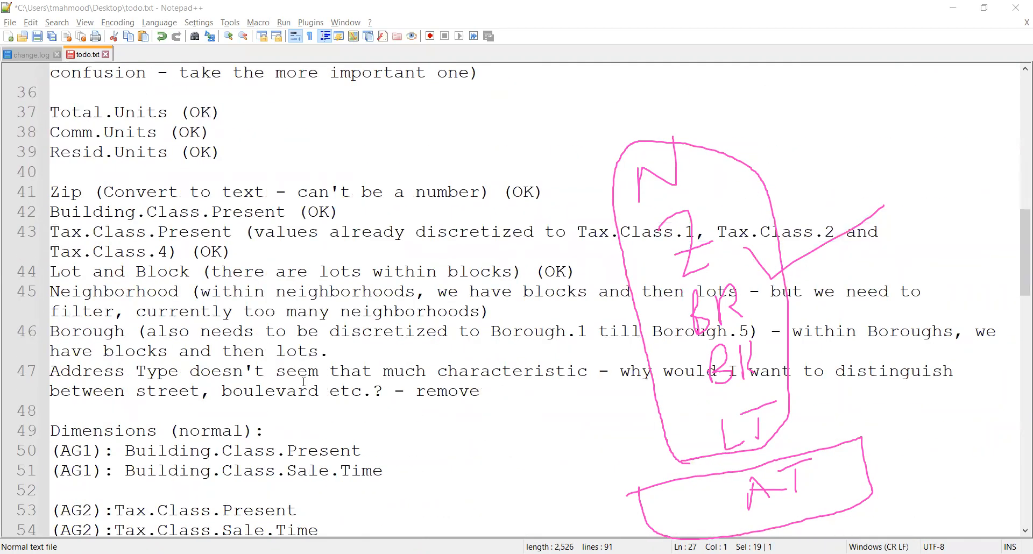
click(628, 113)
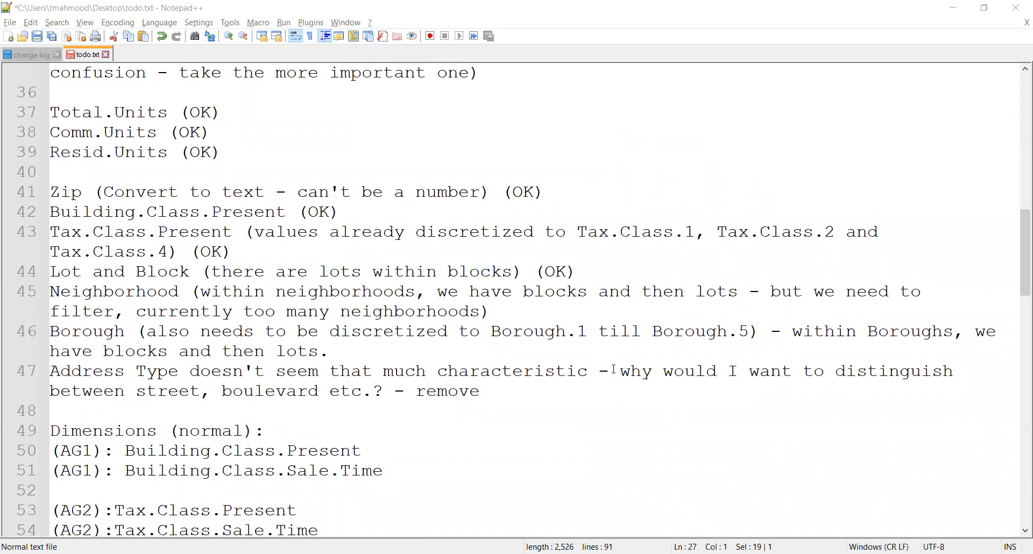
drag(614, 369, 494, 398)
click(494, 398)
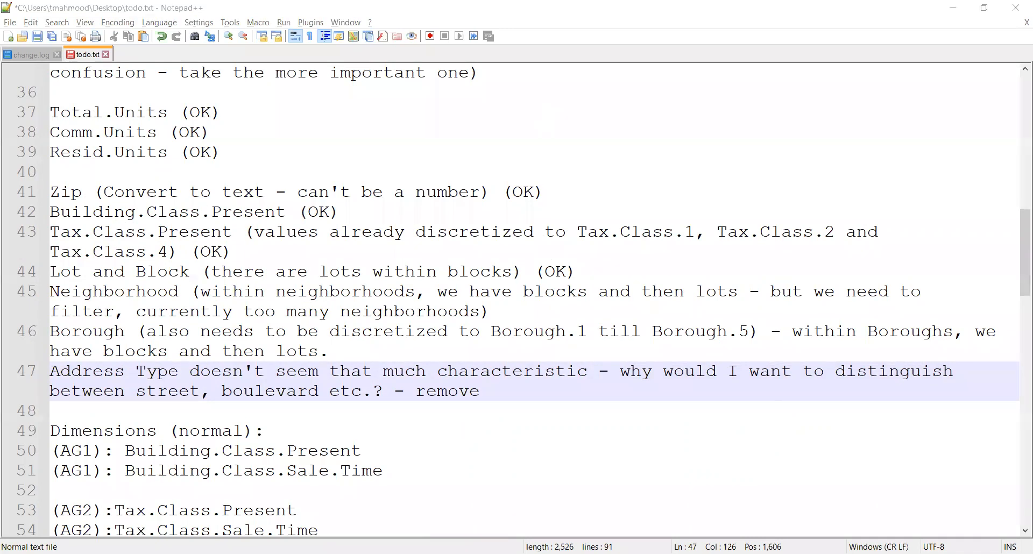
Step: Switch to the Power Query Editor and look through the NYC table's columns from Borough to Building.Type
key(alt+Tab)
drag(322, 534, 909, 525)
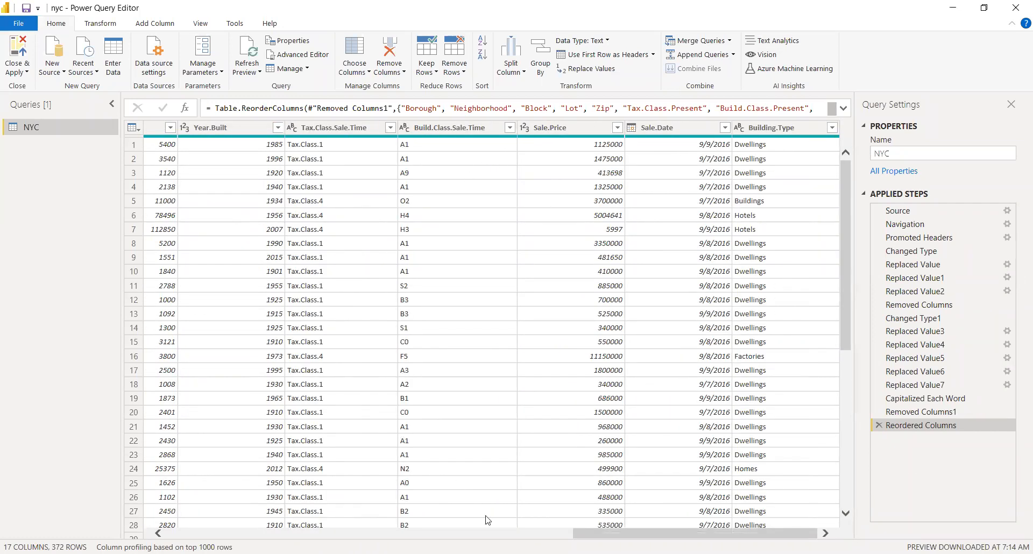
drag(679, 536, 97, 537)
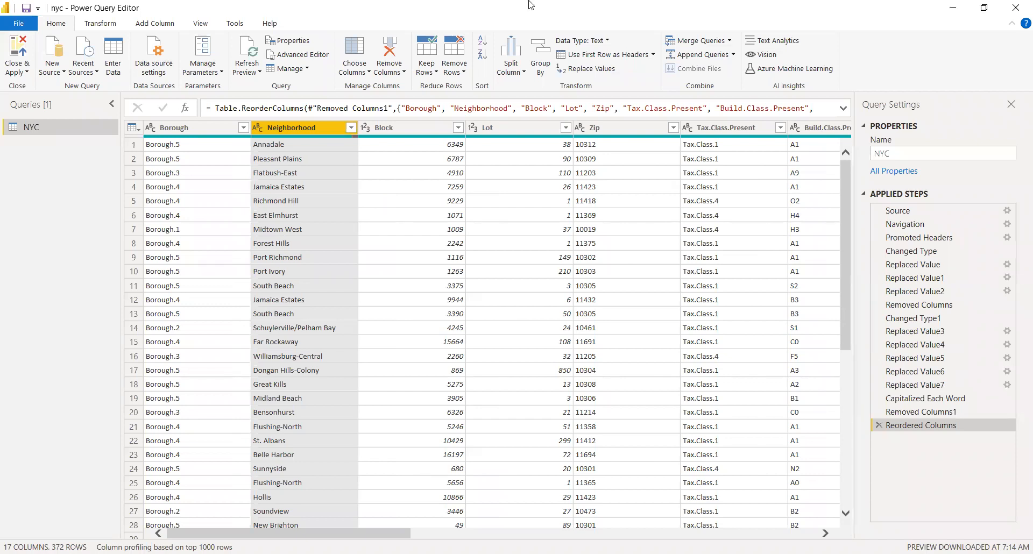
Step: Circle the whole Applied Steps list with the pen to point it out, and clear the drawing
mouse_move(878, 207)
mouse_down()
mouse_move(1024, 301)
mouse_move(1028, 350)
mouse_up()
mouse_move(1002, 432)
mouse_down()
mouse_move(858, 404)
mouse_move(838, 185)
mouse_move(889, 217)
mouse_up()
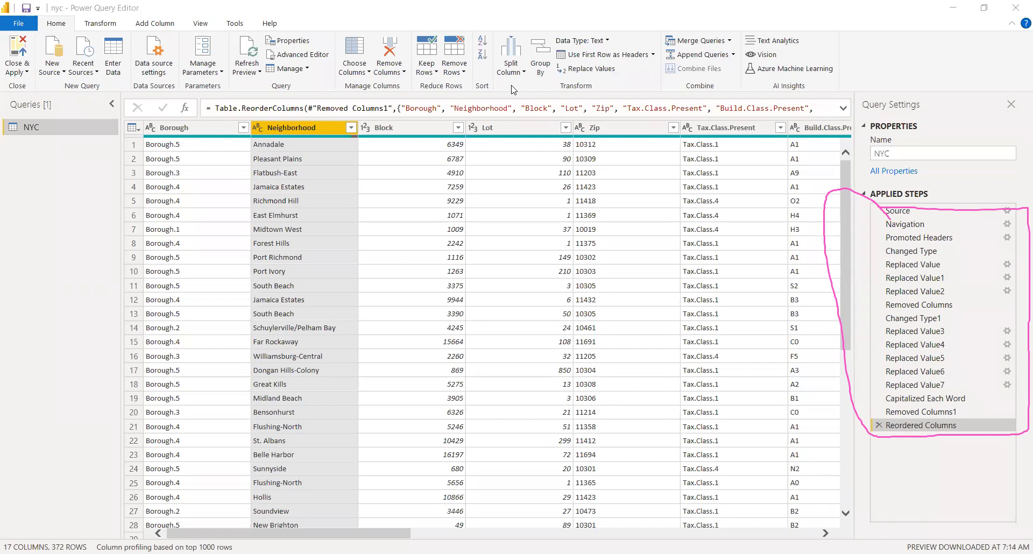
key(Escape)
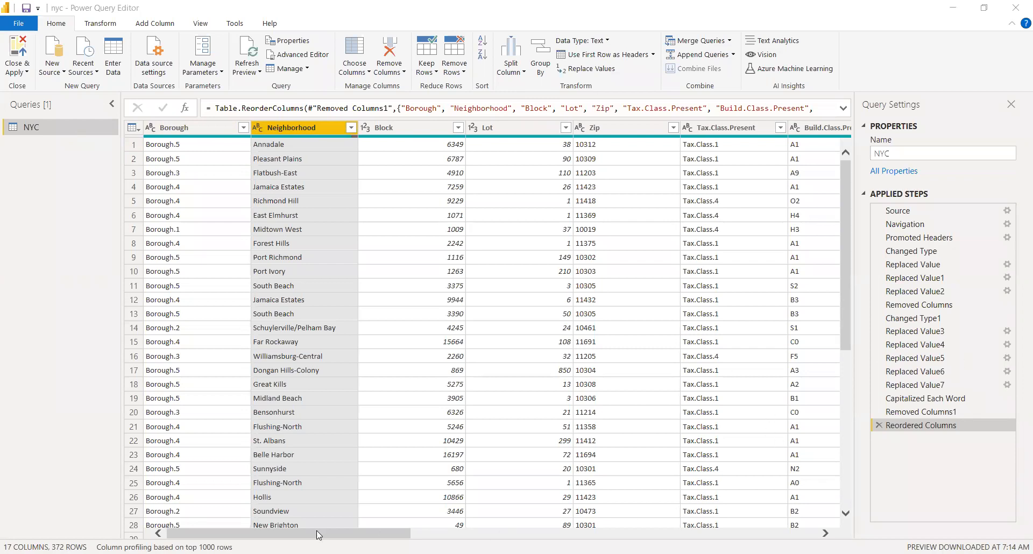
Step: Examine the Borough and Zip columns and the rest of the NYC table across to Building.Type
drag(318, 532, 175, 533)
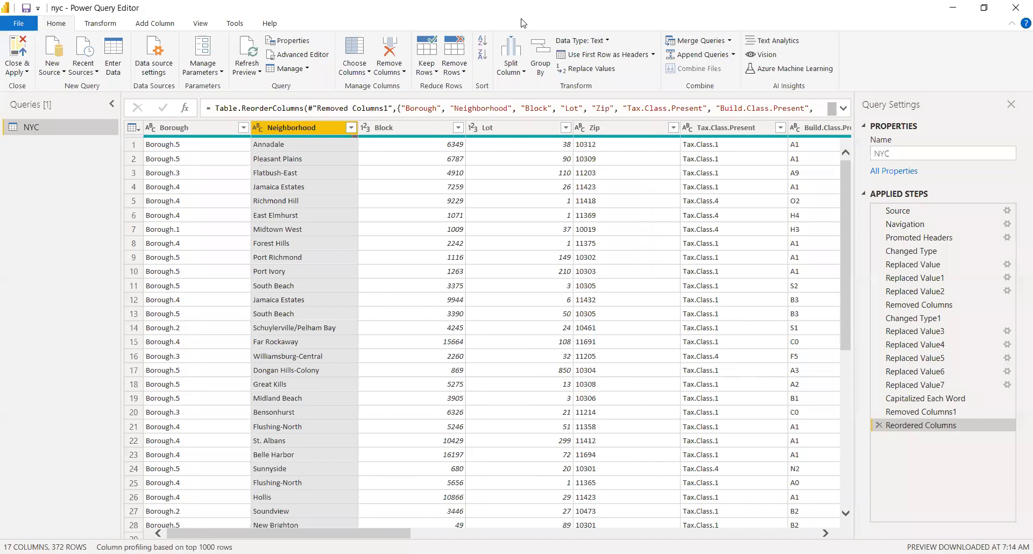
click(183, 131)
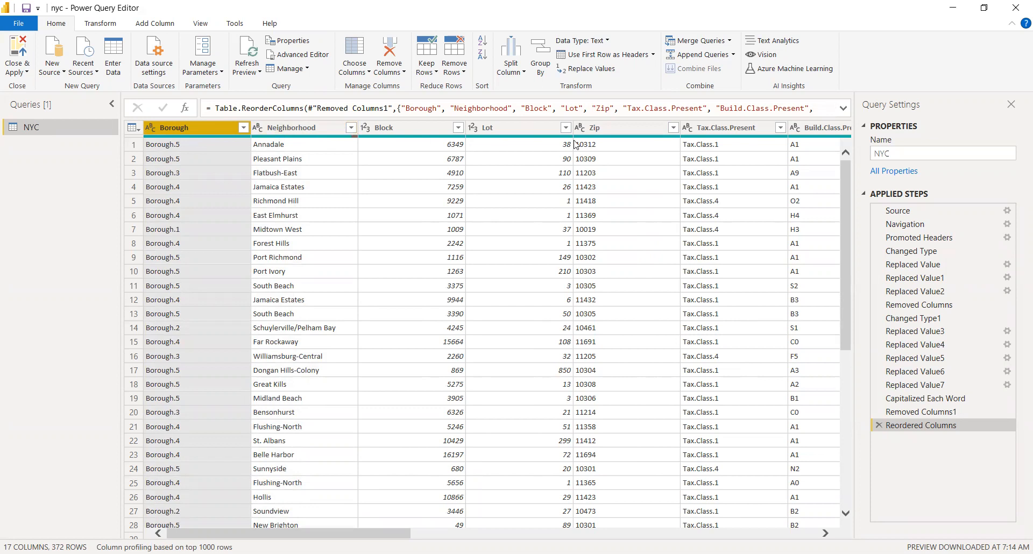
mouse_move(585, 141)
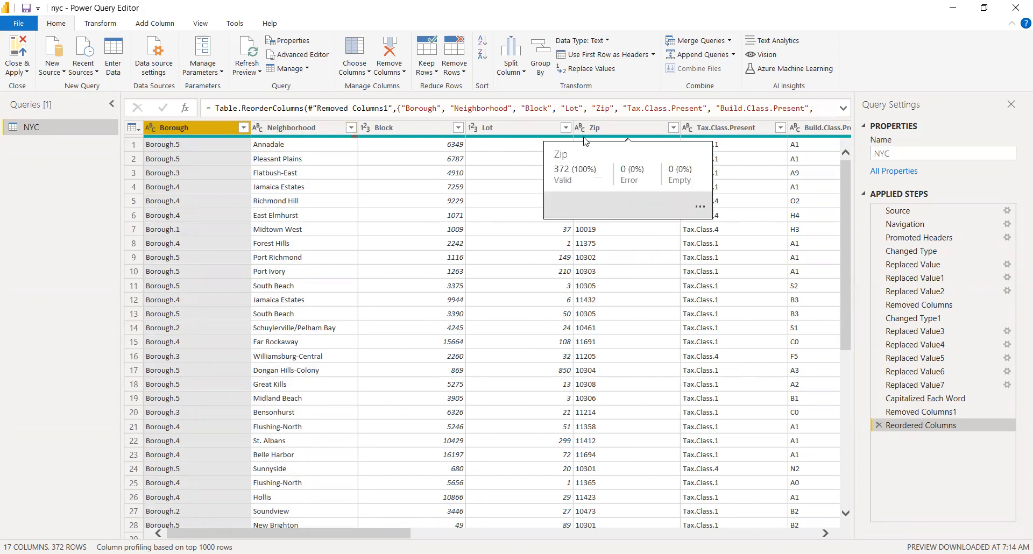
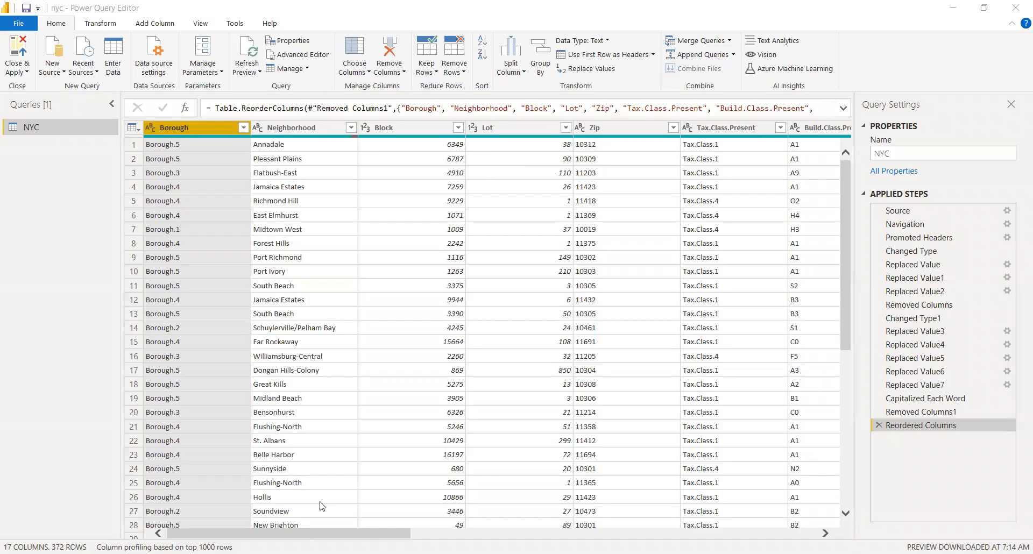
drag(345, 538, 806, 508)
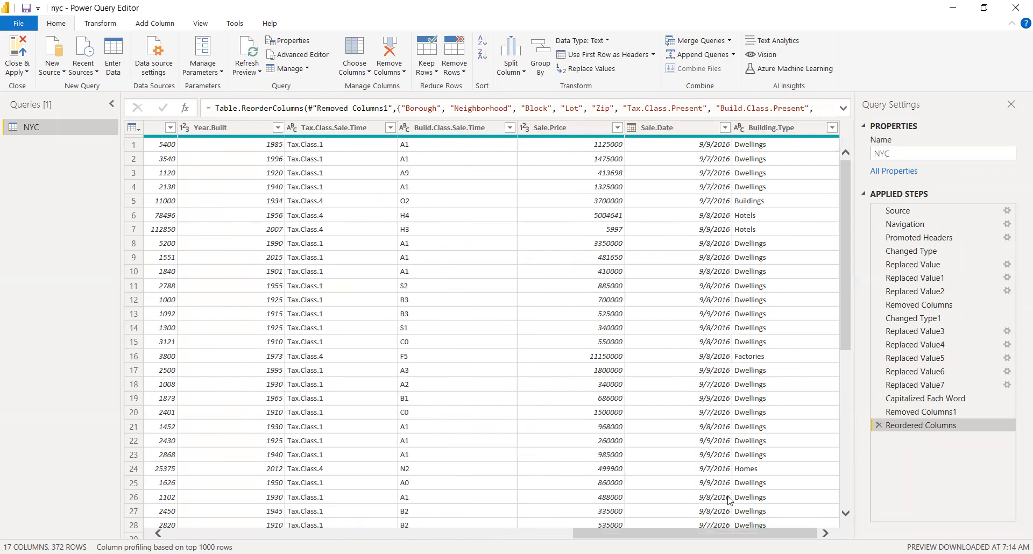
drag(729, 535, 120, 489)
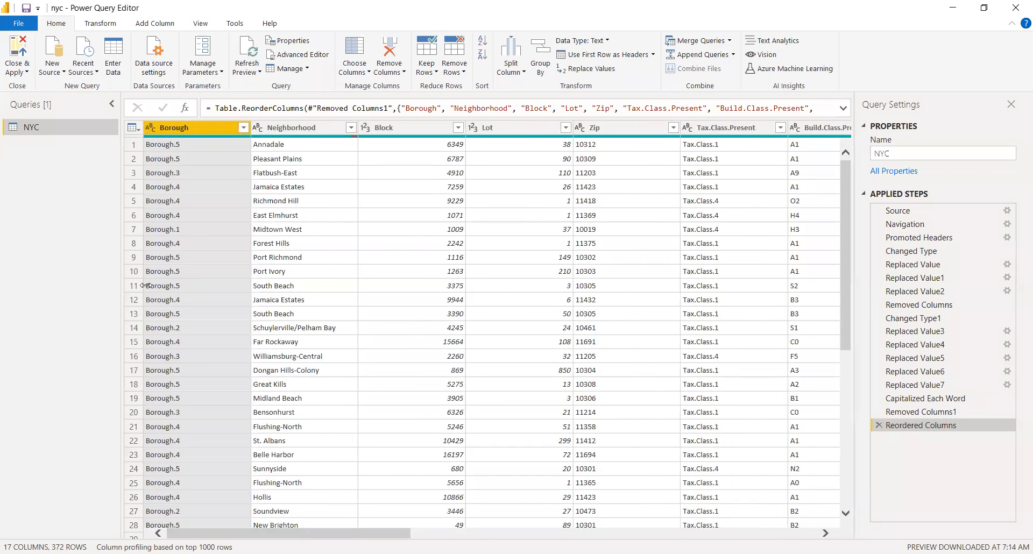
Step: Browse the options available for the Neighborhood column, including its text transformations, for the whole table and for the NYC query
click(284, 127)
right_click(284, 127)
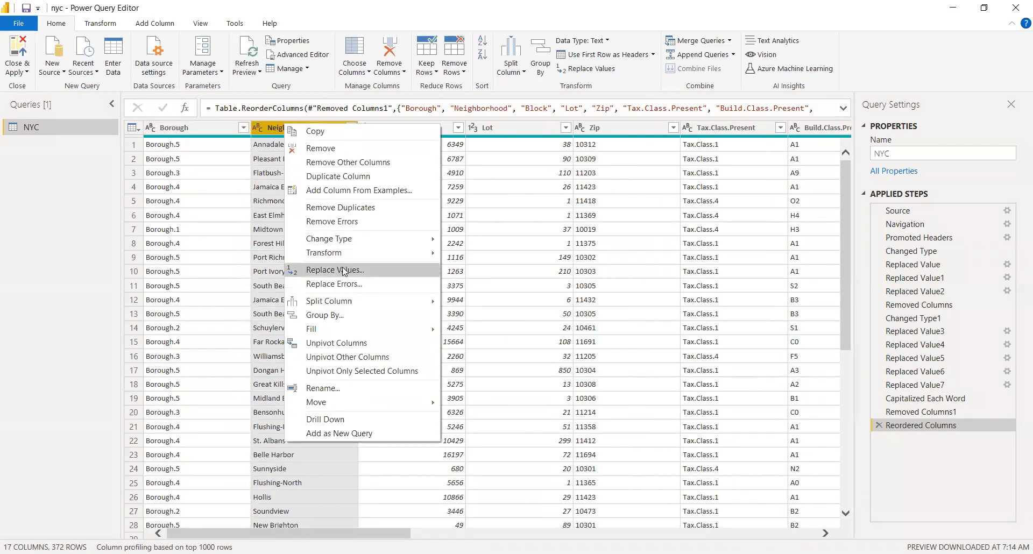
mouse_move(421, 252)
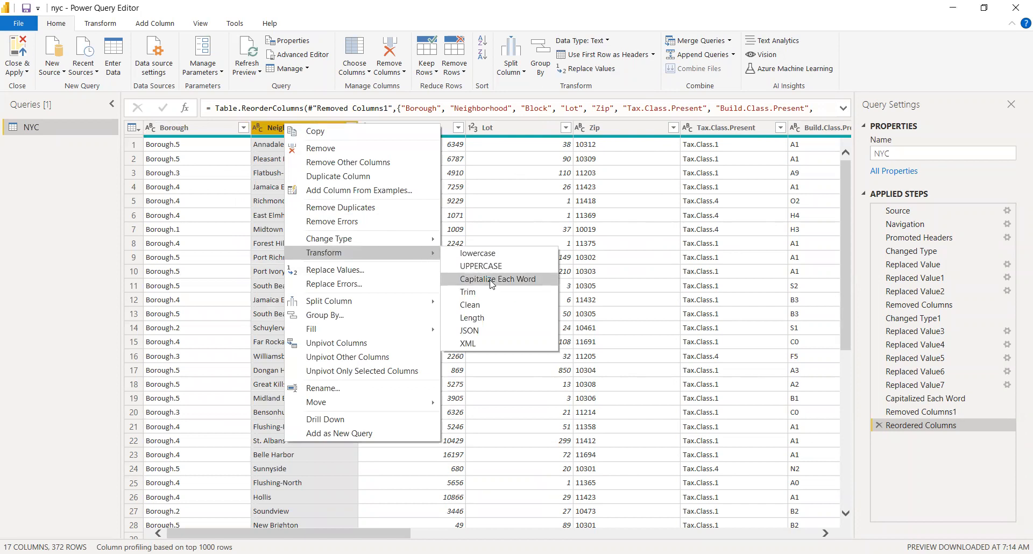
click(268, 272)
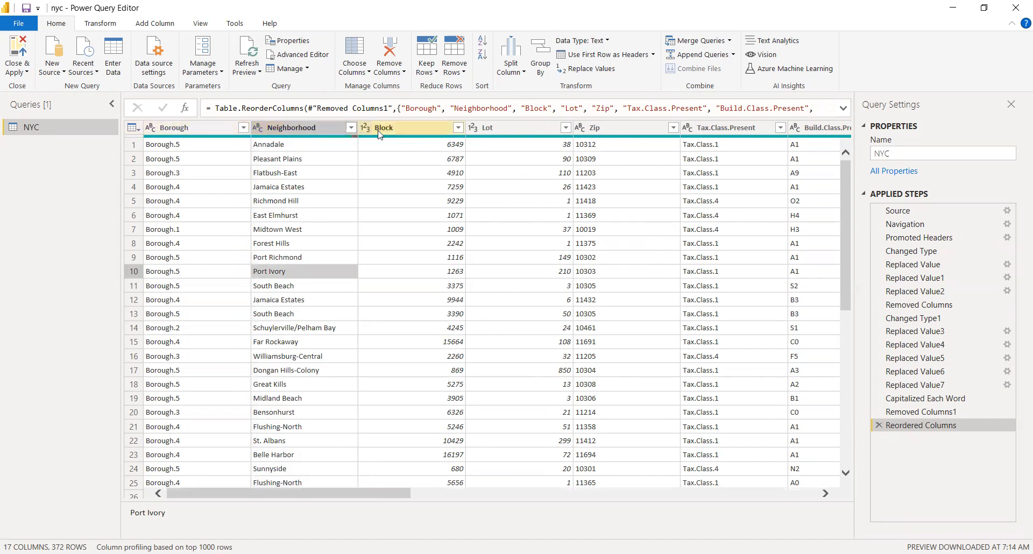
click(134, 132)
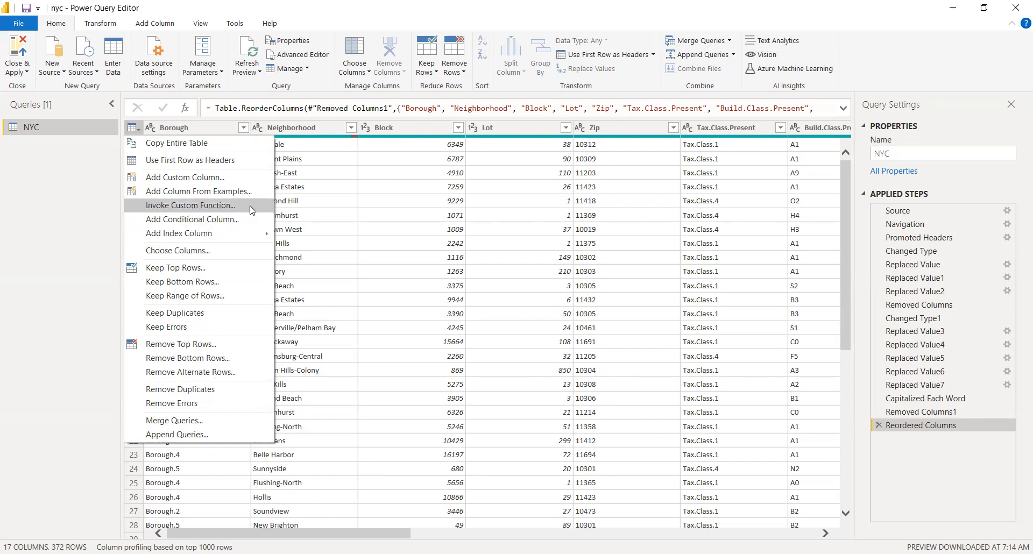
click(400, 243)
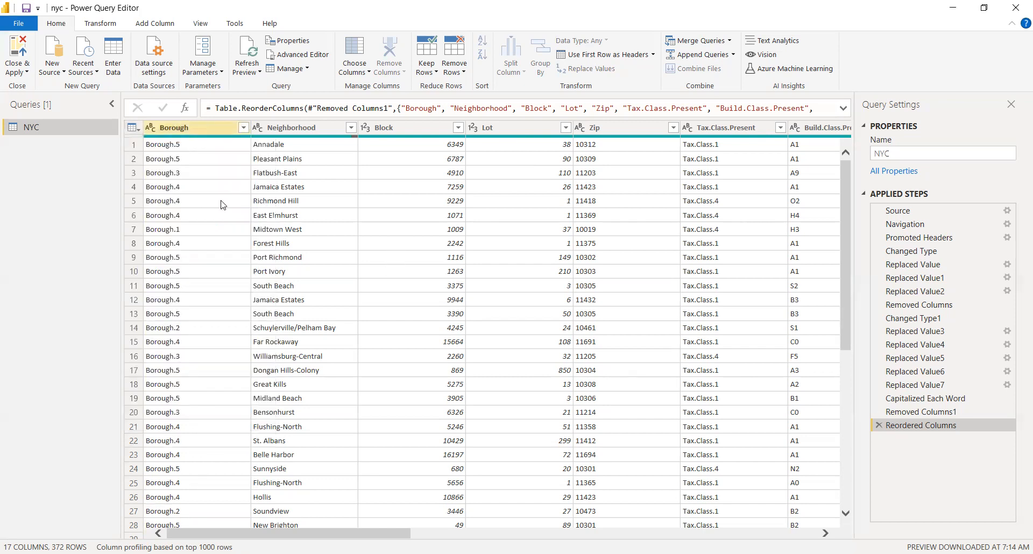
right_click(45, 132)
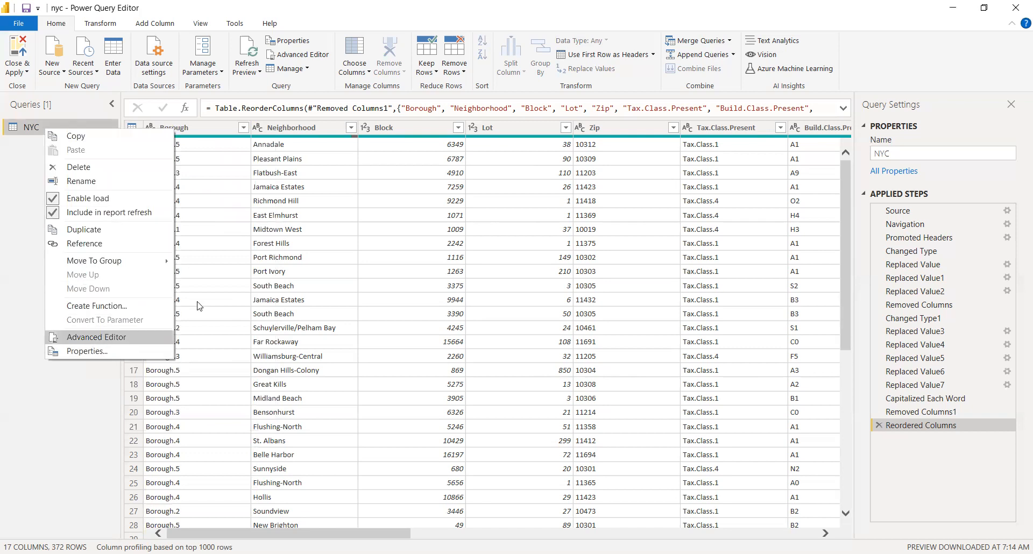
click(454, 247)
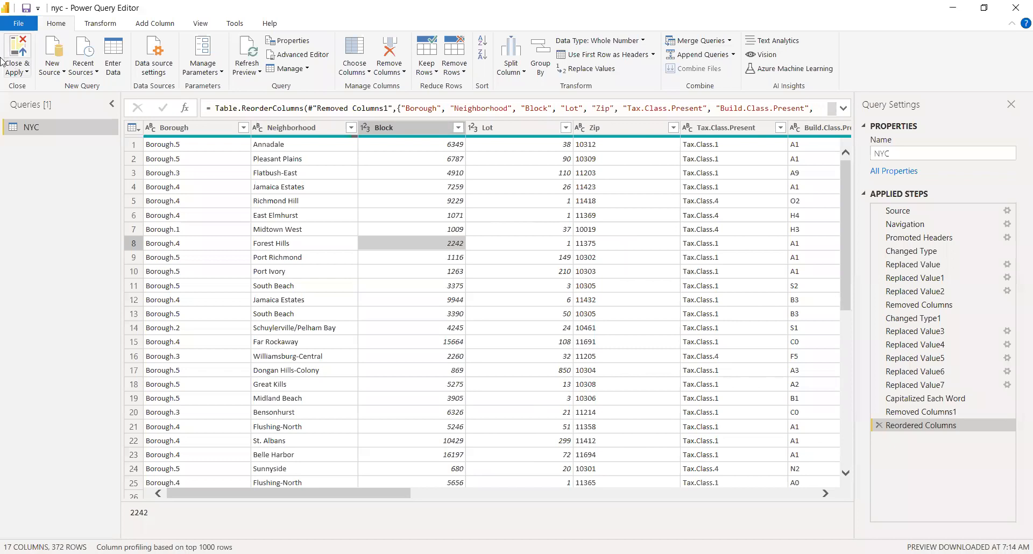
Step: Close and apply the query changes, and highlight the column notes on lines 42 to 47 of todo.txt in Notepad++
click(19, 52)
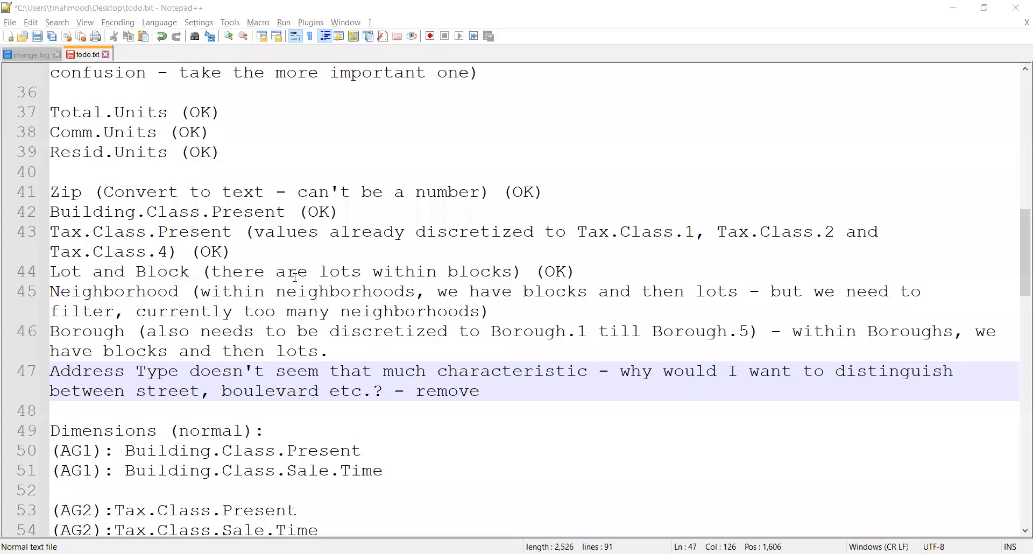
scroll(295, 277, down, 2)
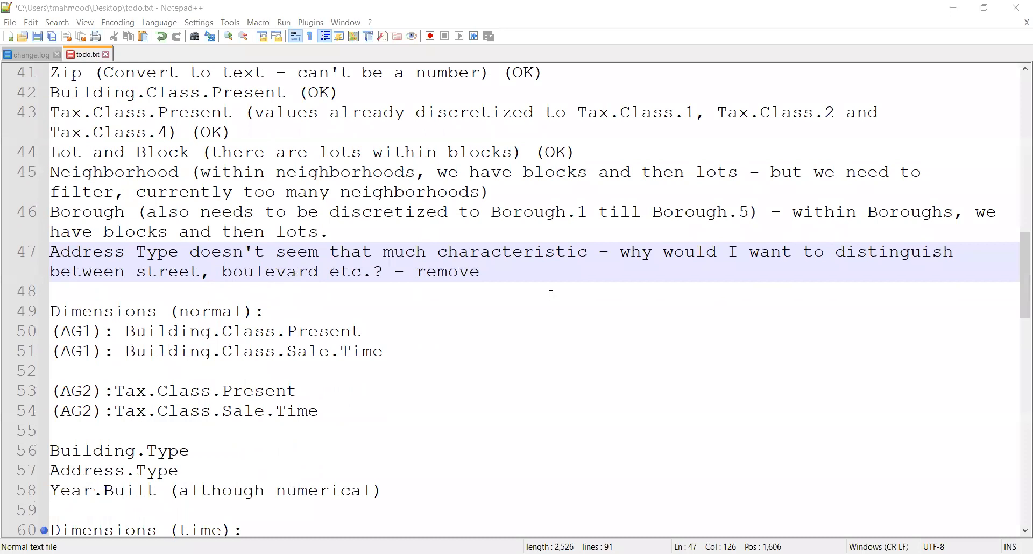
shift+click(31, 96)
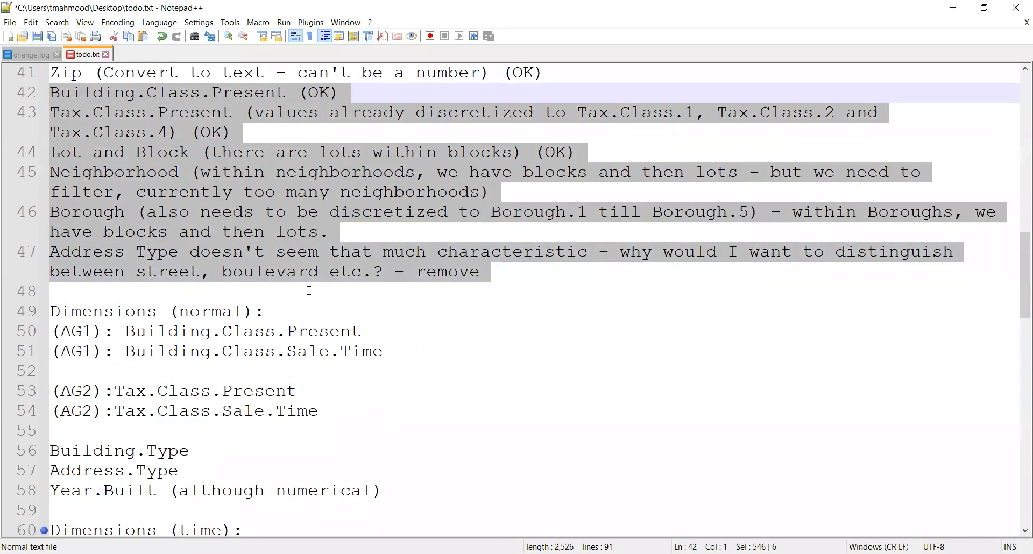
click(125, 310)
scroll(238, 342, down, 1)
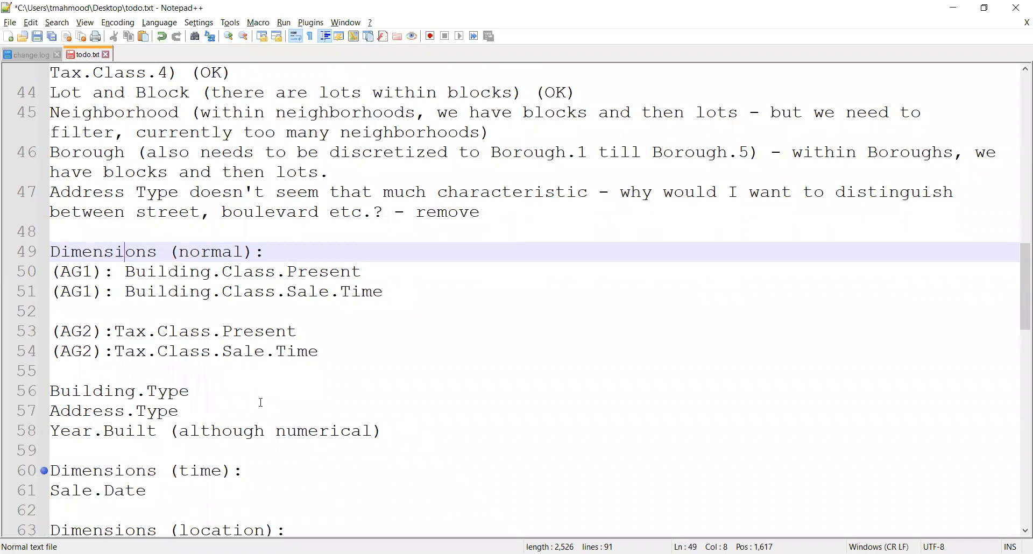
Step: Review the dimension, measure and strategy lists in todo.txt, highlighting the Measures block
scroll(244, 406, down, 6)
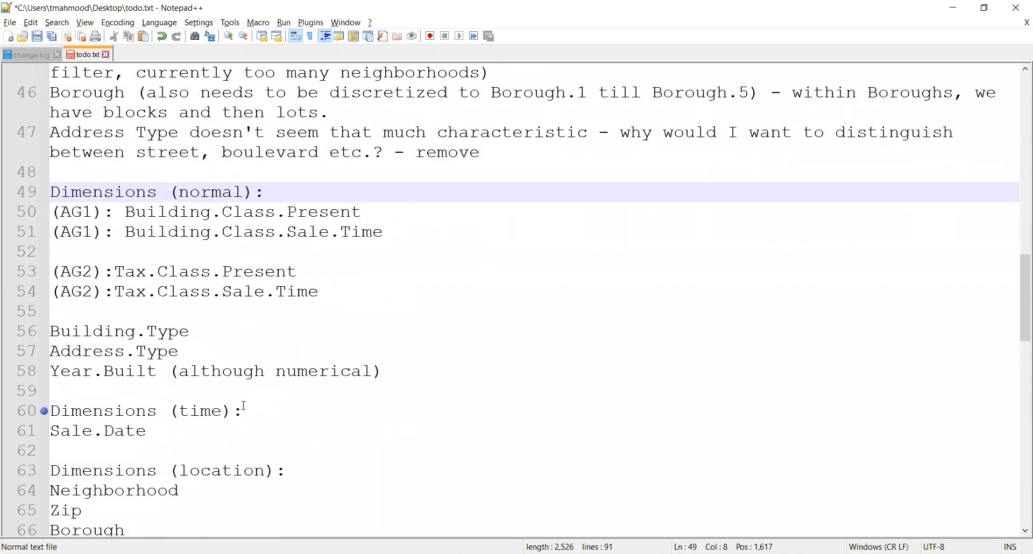
scroll(243, 405, down, 2)
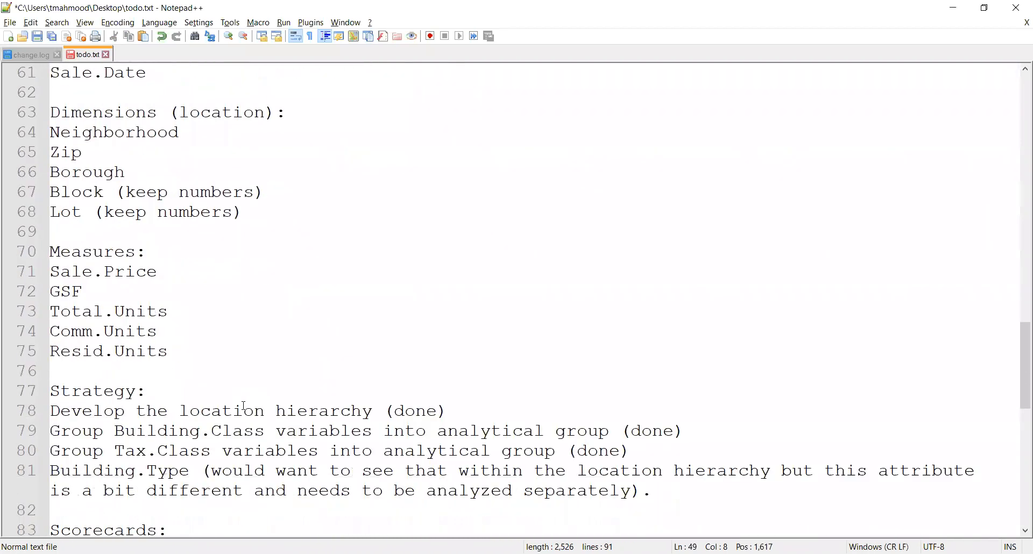
scroll(243, 406, up, 2)
drag(180, 411, 18, 296)
scroll(302, 350, up, 1)
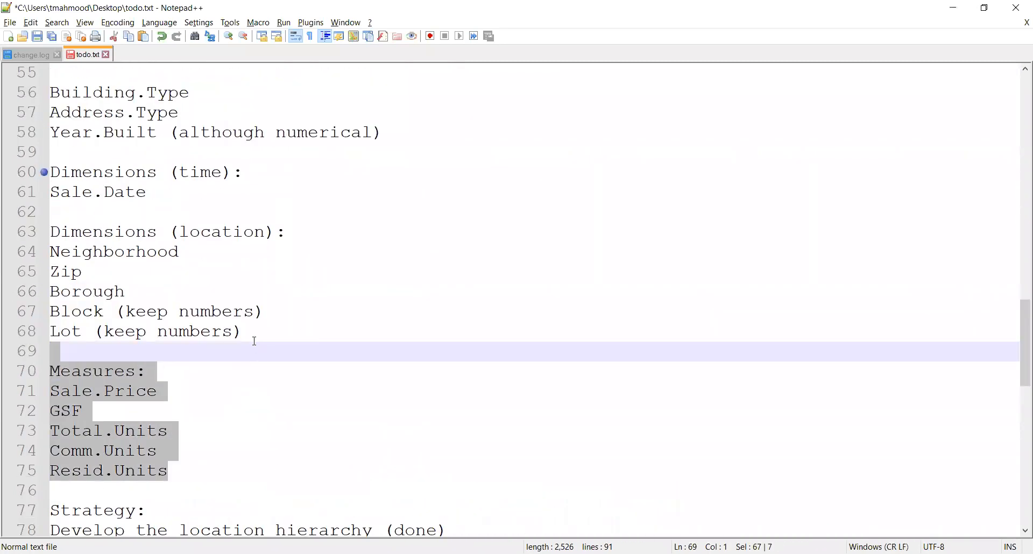
Step: Move Borough above Neighborhood so that it heads the Dimensions (location) list
click(102, 272)
key(Down)
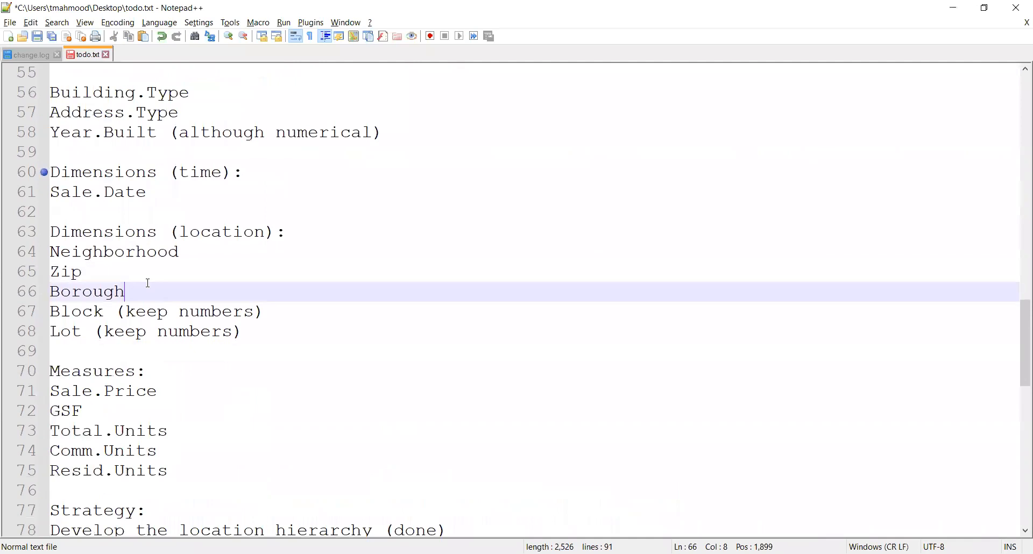
key(ctrl+shift+Down)
key(ctrl+z)
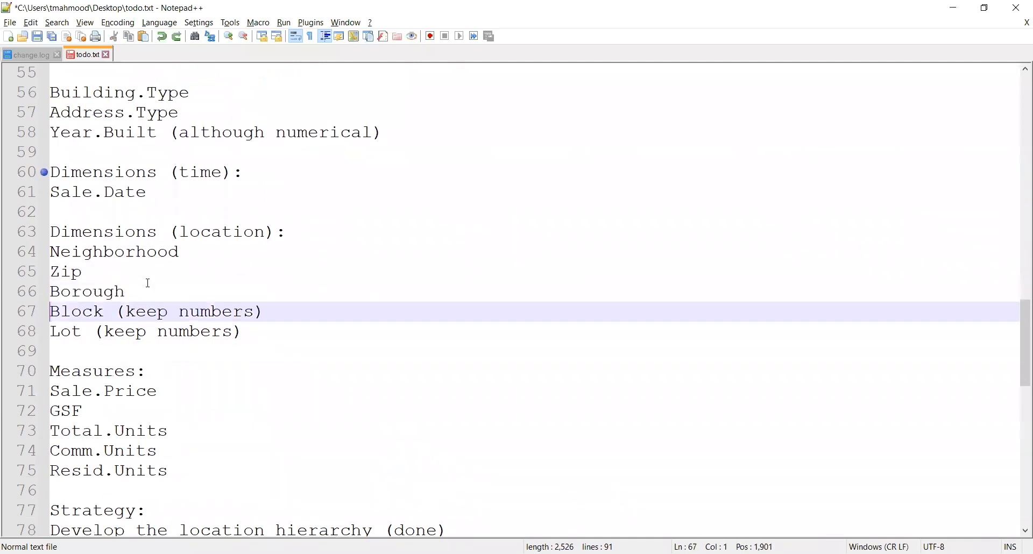
key(Up)
key(shift+End)
key(ctrl+x)
key(Up)
key(Up)
key(ctrl+v)
key(Return)
Step: Delete the blank line between Zip and Block, and save todo.txt
key(Down)
key(Down)
key(Down)
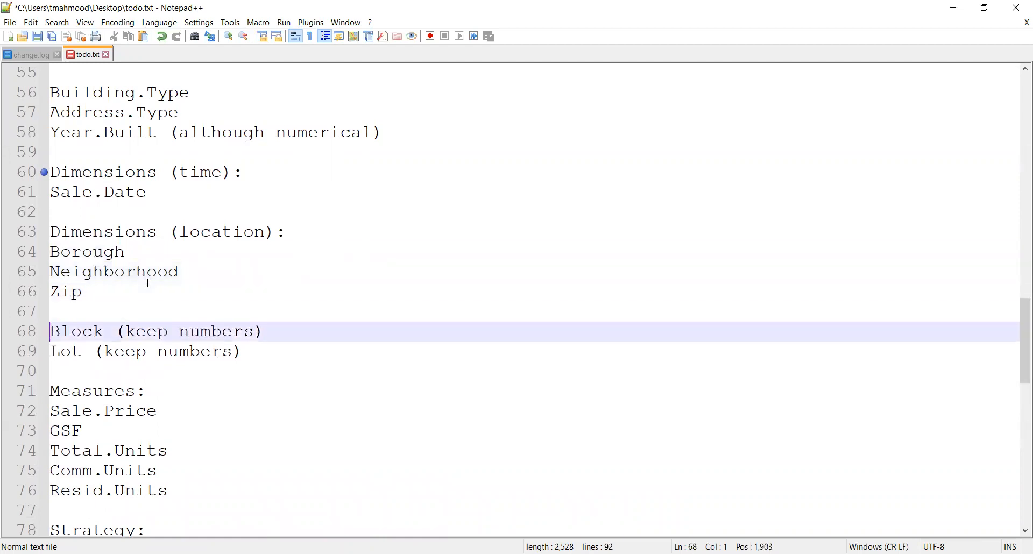
key(BackSpace)
key(ctrl+s)
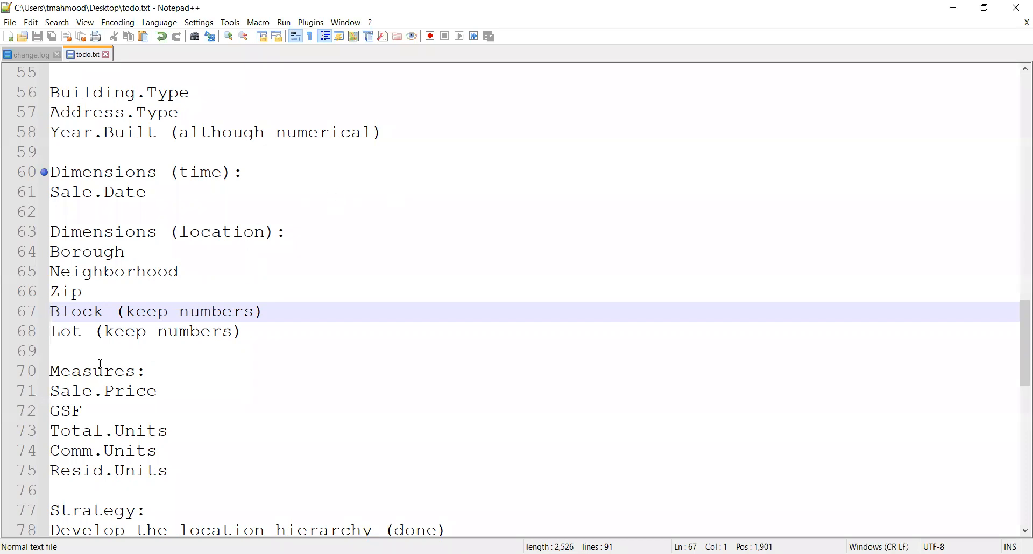
Step: Select "keep numbers" on the Block line and sketch a long block with a lot outlined at each end beside the list
drag(125, 308, 254, 312)
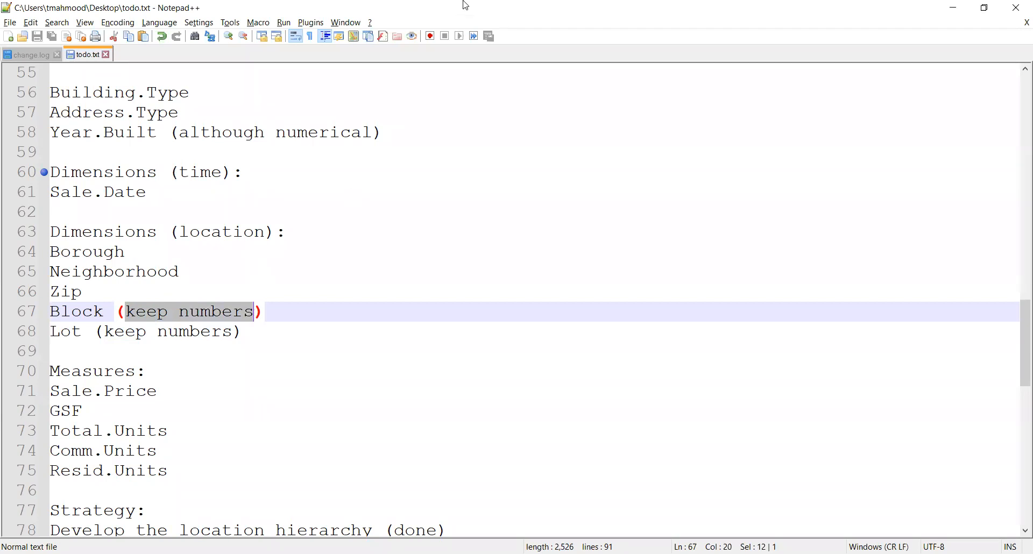
mouse_move(508, 303)
mouse_down()
mouse_move(673, 251)
mouse_move(615, 325)
mouse_move(526, 327)
mouse_move(515, 300)
mouse_up()
mouse_move(717, 253)
mouse_down()
mouse_move(749, 275)
mouse_move(673, 250)
mouse_up()
mouse_move(519, 267)
mouse_down()
mouse_move(551, 312)
mouse_move(530, 268)
mouse_up()
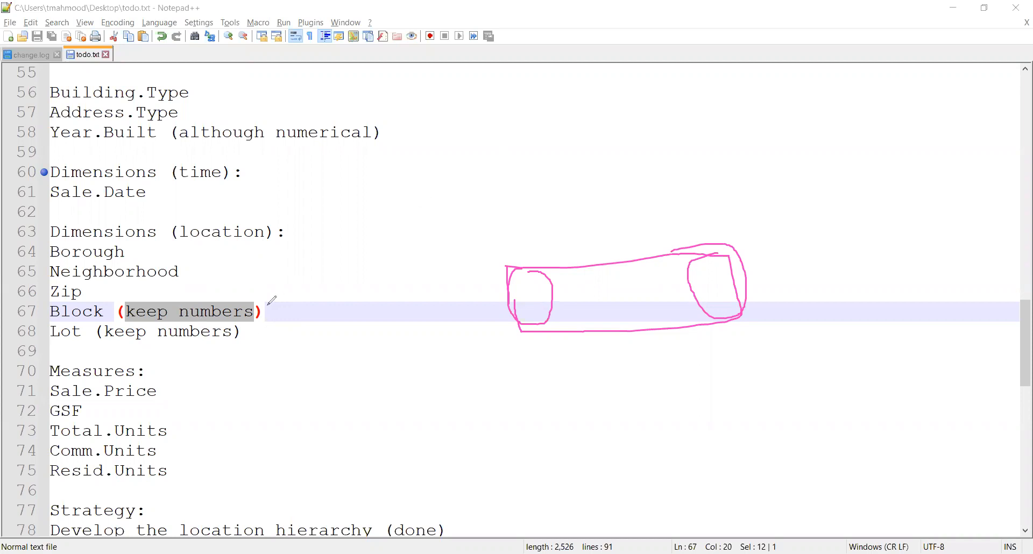
Step: Draw tick marks beside the Block and Lot lines with the pen
drag(271, 305, 335, 285)
drag(257, 333, 332, 332)
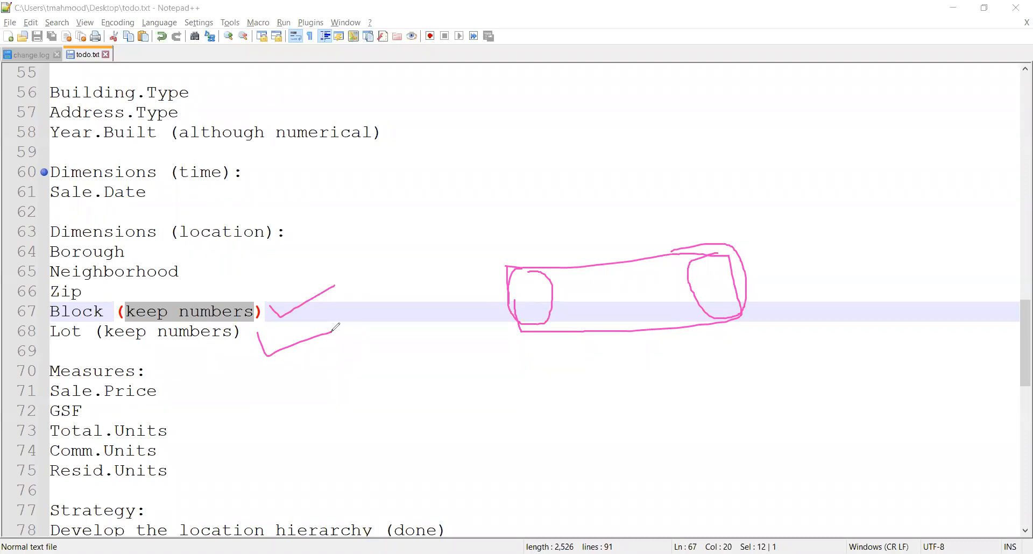
Step: Handwrite "Neigh." above the block sketch and draw an arrow pointing to it
mouse_move(836, 181)
mouse_down()
mouse_move(838, 149)
mouse_move(873, 171)
mouse_move(874, 133)
mouse_move(922, 161)
mouse_move(951, 153)
mouse_move(942, 174)
mouse_up()
drag(955, 118, 958, 157)
mouse_move(957, 144)
mouse_down()
mouse_move(967, 127)
mouse_move(975, 155)
mouse_up()
drag(971, 141, 987, 141)
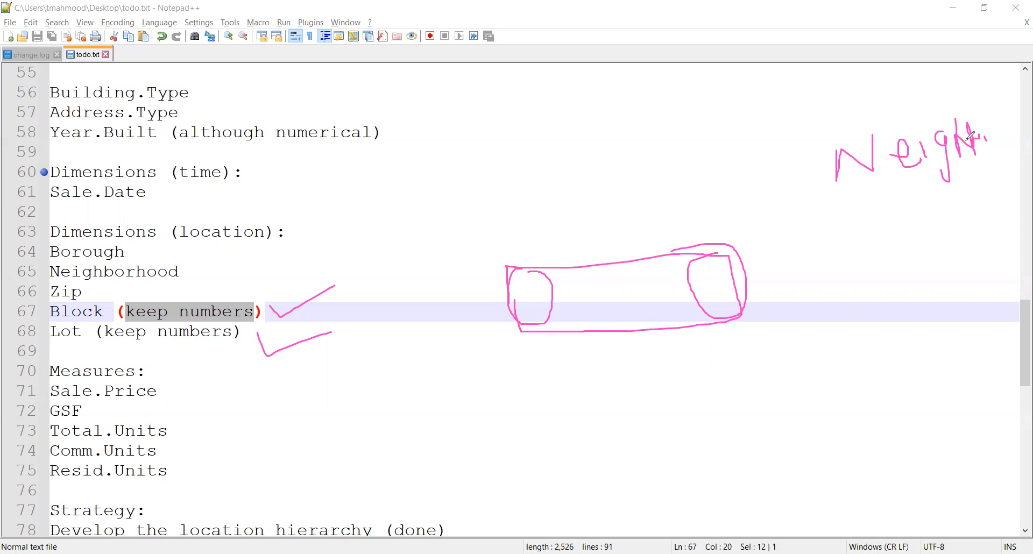
mouse_move(765, 181)
mouse_down()
mouse_move(805, 165)
mouse_move(802, 183)
mouse_up()
Step: Underline the Block and Lot lines, and write 1 and 1000 below the sketch with arrows pointing towards each other
drag(51, 321, 262, 317)
drag(53, 340, 264, 341)
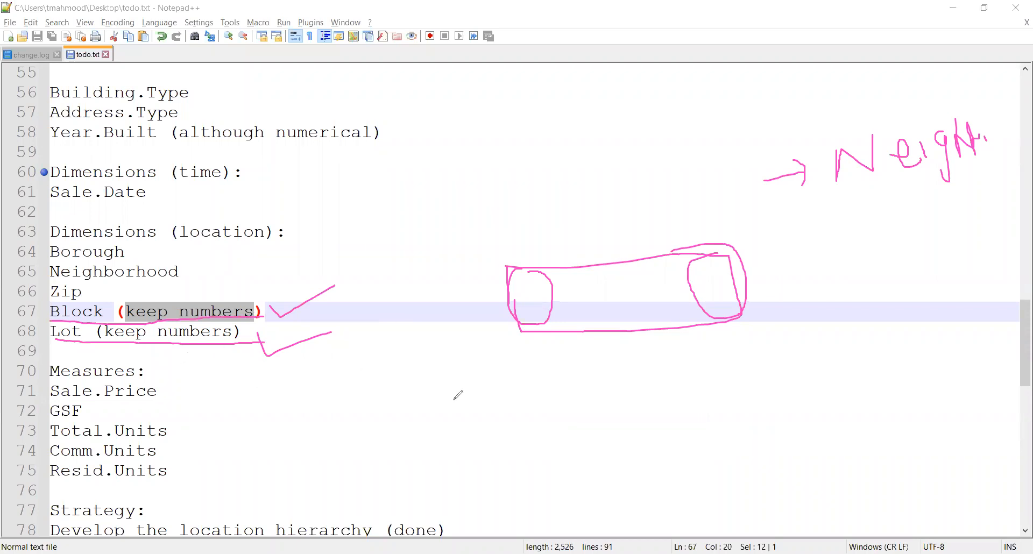
drag(497, 399, 498, 416)
mouse_move(761, 386)
mouse_down()
mouse_move(762, 403)
mouse_move(812, 385)
mouse_up()
mouse_move(538, 389)
mouse_down()
mouse_move(667, 390)
mouse_move(665, 401)
mouse_up()
mouse_move(789, 374)
mouse_down()
mouse_move(722, 377)
mouse_move(744, 388)
mouse_up()
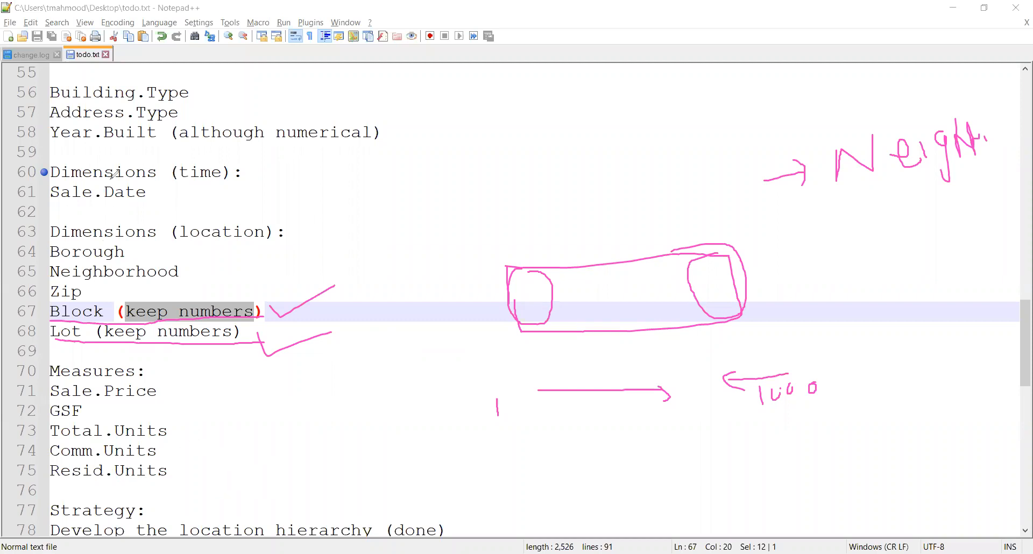
Step: Circle the Year.Built (although numerical) line with the pen
drag(54, 152, 177, 162)
mouse_move(359, 148)
mouse_down()
mouse_move(290, 107)
mouse_move(61, 120)
mouse_move(73, 162)
mouse_up()
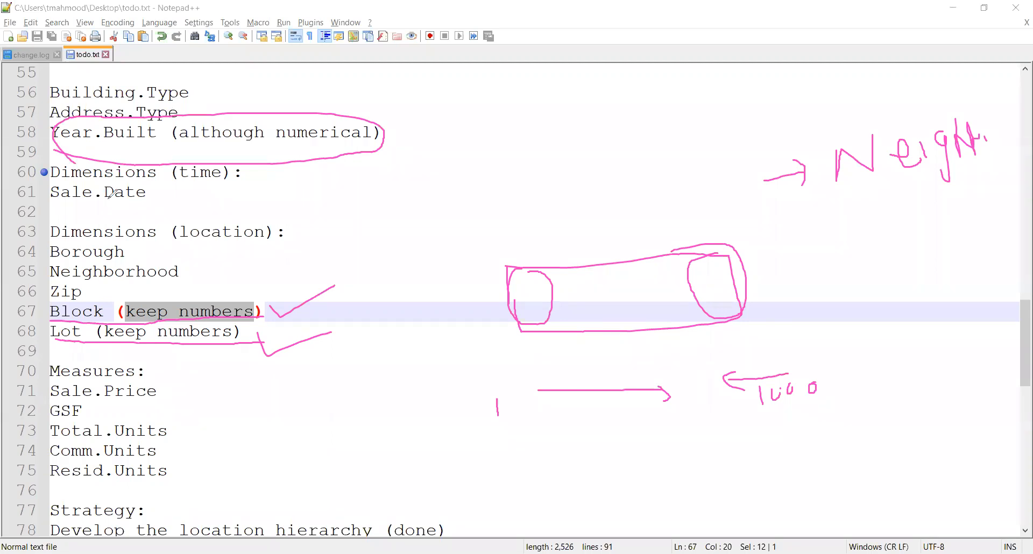
Step: Handwrite the year ranges 1800–1900, 1900–2000 and 2001–present beside Year.Built, bracket them and circle each range
drag(426, 150, 432, 177)
mouse_move(454, 136)
mouse_down()
mouse_move(451, 167)
mouse_move(482, 141)
mouse_move(538, 134)
mouse_move(568, 152)
mouse_up()
mouse_move(571, 135)
mouse_down()
mouse_move(578, 124)
mouse_move(581, 145)
mouse_move(601, 126)
mouse_up()
drag(426, 205, 437, 226)
mouse_move(463, 192)
mouse_down()
mouse_move(451, 201)
mouse_move(459, 215)
mouse_move(476, 203)
mouse_up()
drag(482, 192, 487, 204)
mouse_move(496, 190)
mouse_down()
mouse_move(578, 195)
mouse_move(621, 165)
mouse_up()
mouse_move(437, 237)
mouse_down()
mouse_move(463, 253)
mouse_move(480, 245)
mouse_up()
drag(487, 235, 498, 240)
mouse_move(514, 234)
mouse_down()
mouse_move(537, 228)
mouse_move(583, 248)
mouse_move(578, 224)
mouse_up()
mouse_move(594, 211)
mouse_down()
mouse_move(597, 220)
mouse_move(636, 200)
mouse_up()
mouse_move(406, 147)
mouse_down()
mouse_move(412, 272)
mouse_move(440, 282)
mouse_up()
drag(614, 111, 667, 228)
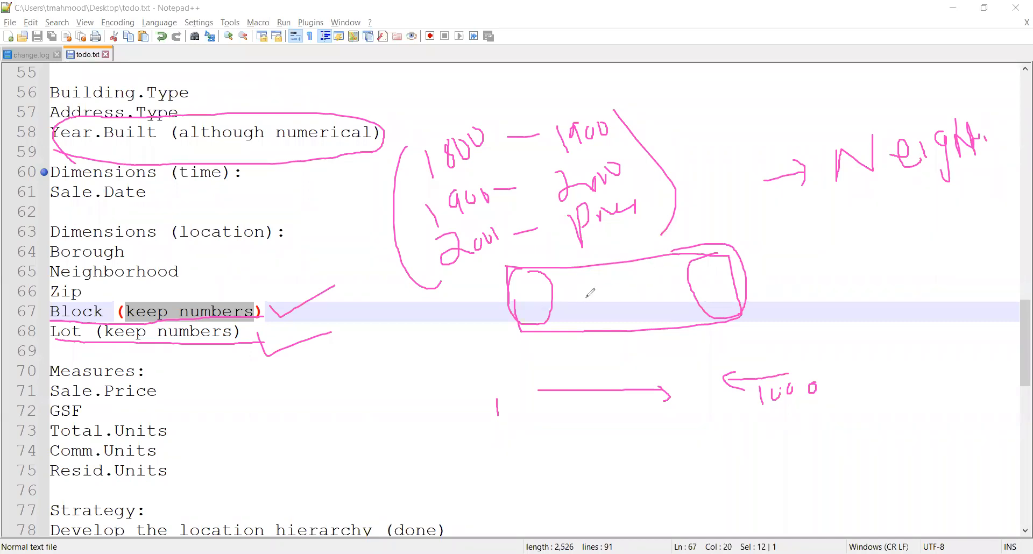
mouse_move(439, 182)
mouse_down()
mouse_move(609, 156)
mouse_move(533, 85)
mouse_move(468, 183)
mouse_move(483, 182)
mouse_move(418, 204)
mouse_move(588, 216)
mouse_move(571, 144)
mouse_up()
mouse_move(490, 199)
mouse_down()
mouse_move(436, 267)
mouse_move(694, 188)
mouse_move(574, 188)
mouse_up()
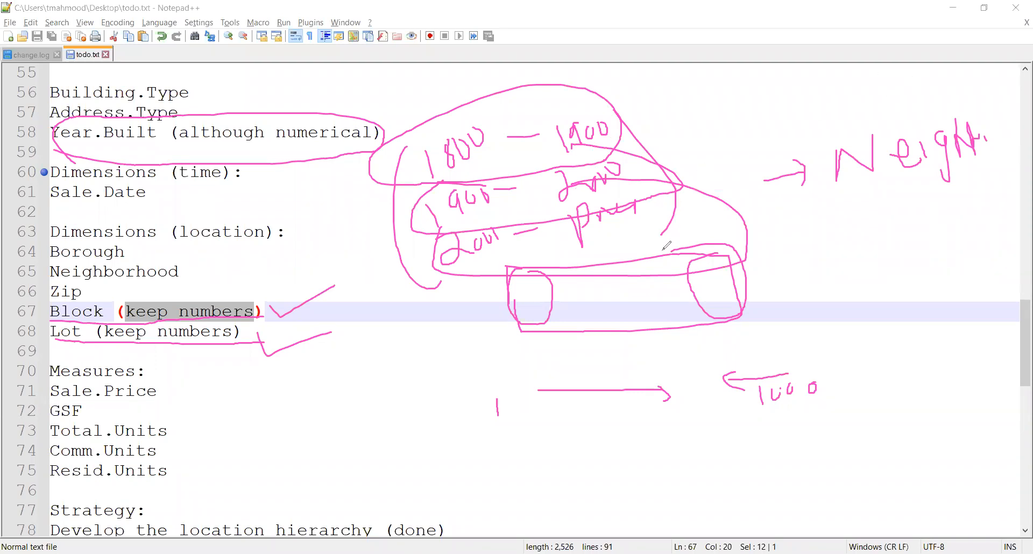
Step: Draw a vertical line beside the Measures list, a tick beside the year ranges and a box around the 1-to-1000 sketch
drag(188, 360, 192, 477)
drag(321, 221, 430, 197)
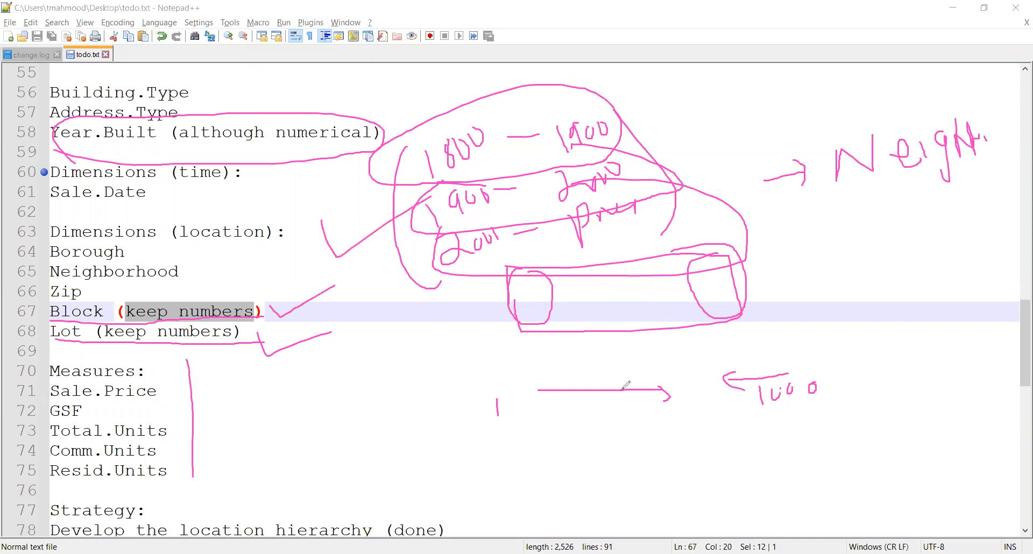
mouse_move(466, 426)
mouse_down()
mouse_move(821, 353)
mouse_move(710, 436)
mouse_move(452, 422)
mouse_up()
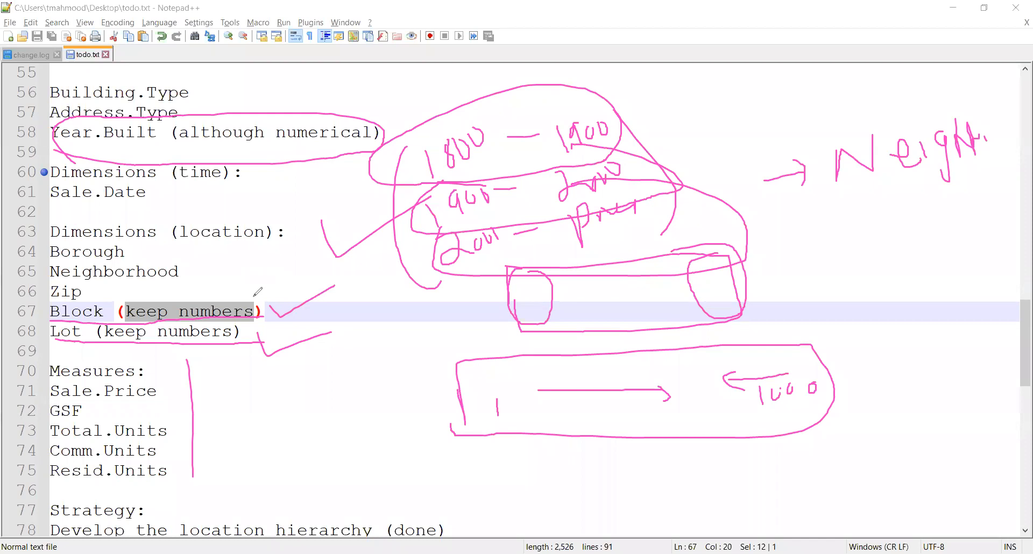
mouse_move(126, 148)
mouse_down()
mouse_move(136, 157)
mouse_move(163, 139)
mouse_up()
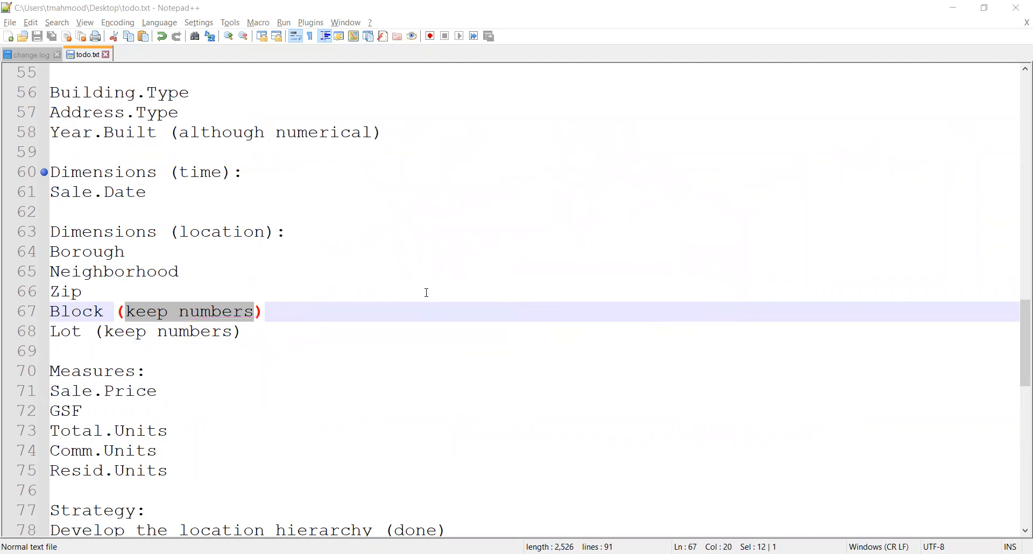
Step: Highlight the location hierarchy item under Strategy and the Borough to Lot lines it refers to
scroll(427, 292, down, 4)
scroll(427, 292, down, 1)
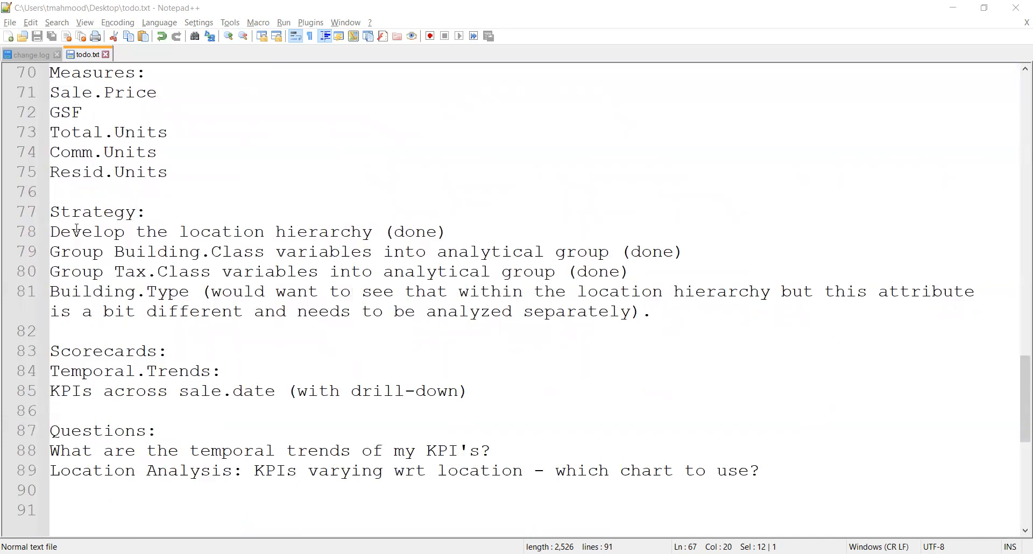
drag(52, 231, 451, 230)
click(481, 232)
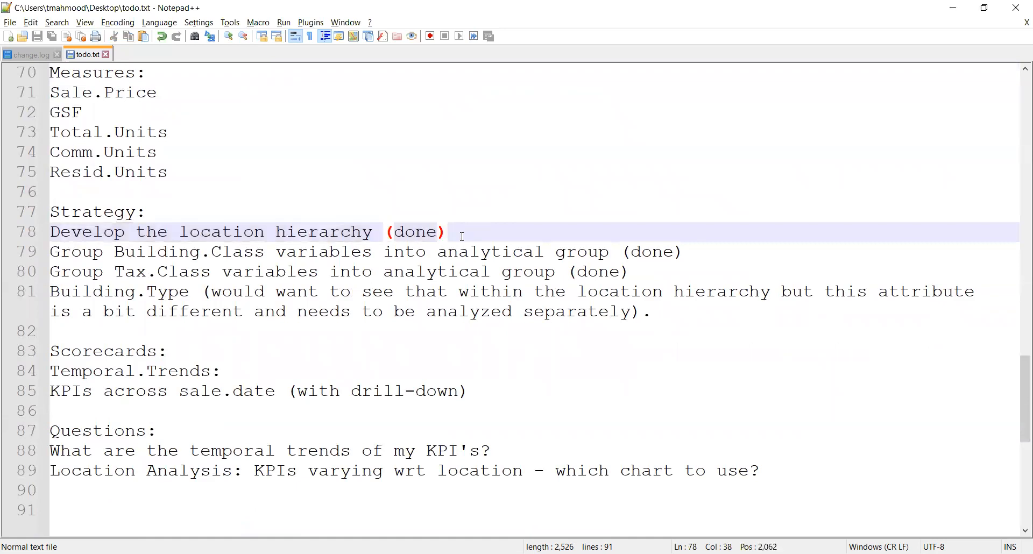
scroll(312, 254, up, 2)
scroll(311, 254, up, 1)
drag(272, 212, 12, 130)
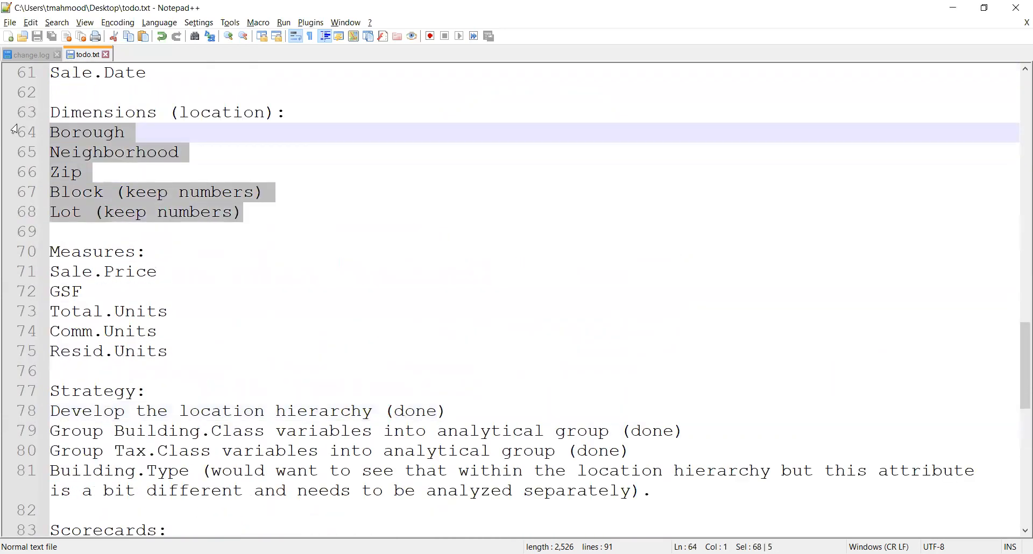
scroll(402, 231, down, 2)
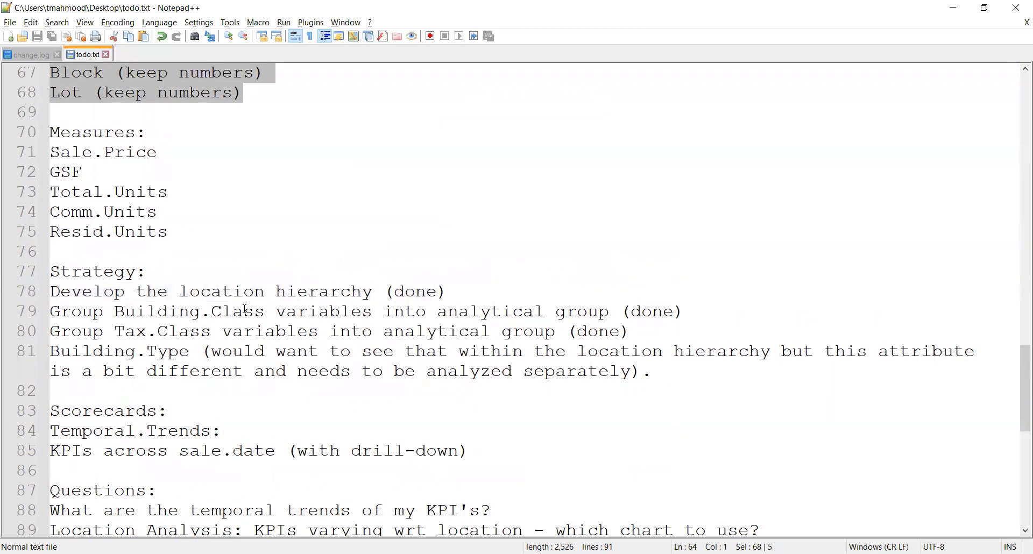
Step: Highlight the Building.Class and Tax.Class grouping items and the Building.Type item in the Strategy list
drag(706, 311, 47, 307)
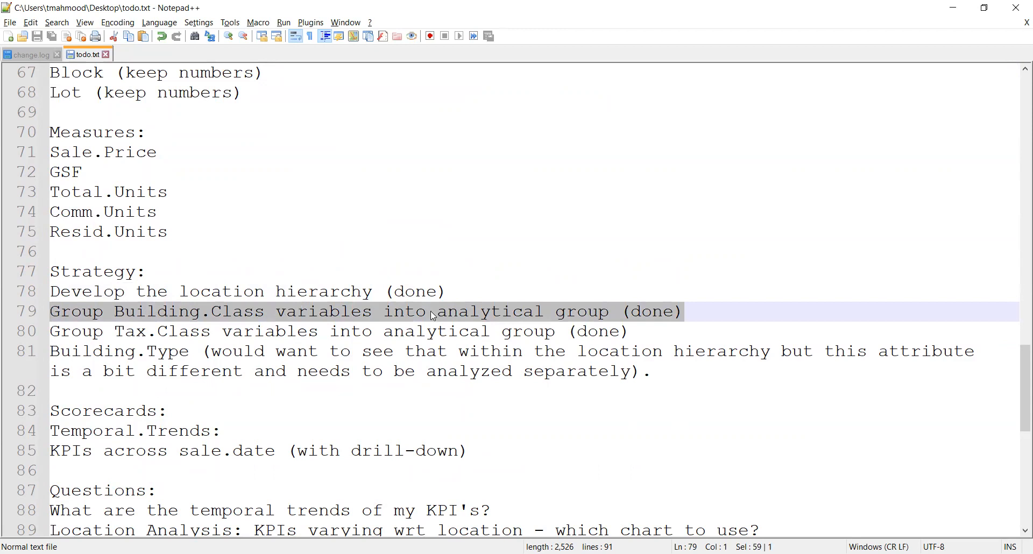
drag(643, 332, 34, 299)
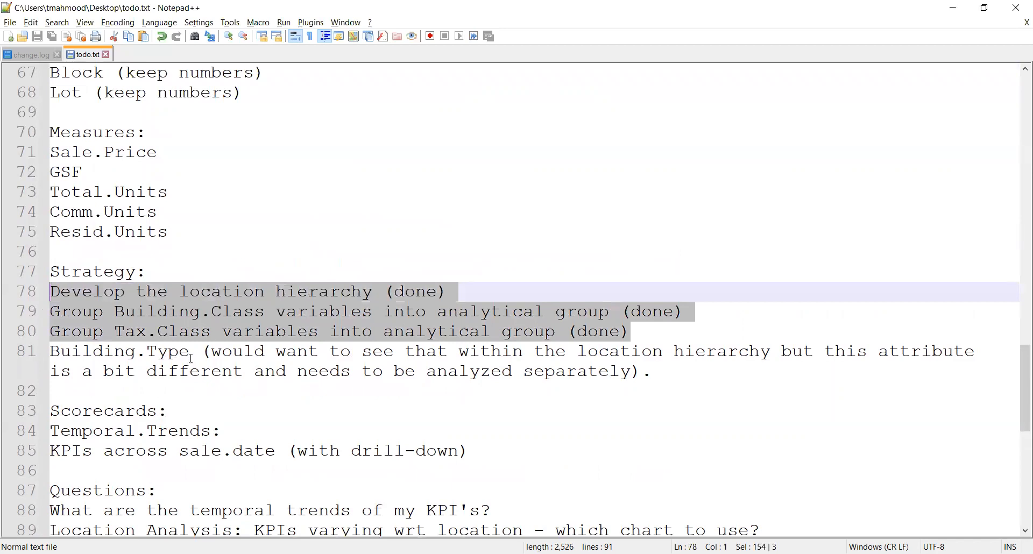
drag(170, 355, 32, 358)
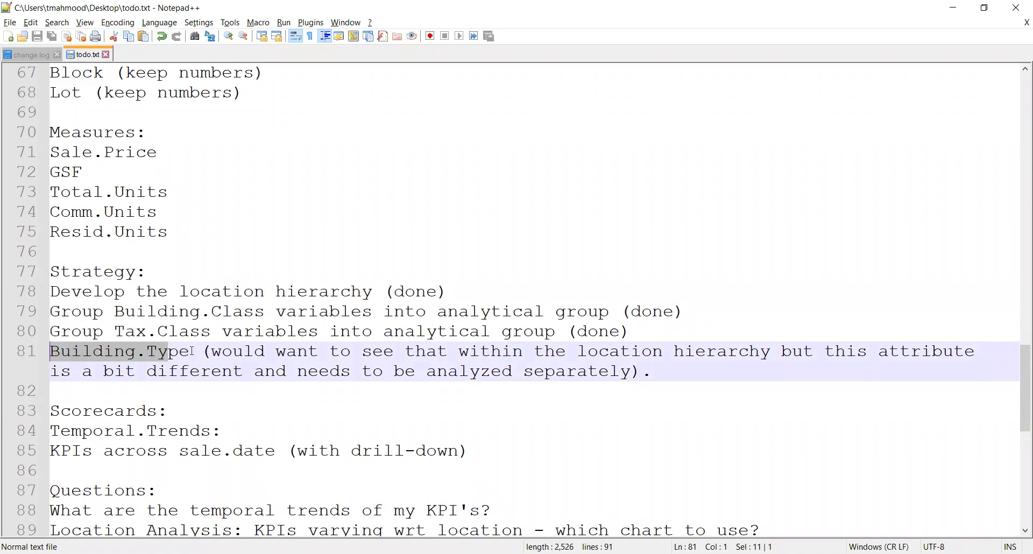
drag(192, 351, 29, 361)
Step: Review the notes from the location dimensions down to the questions, and bookmark the Building.Type line under Strategy
scroll(150, 231, up, 1)
click(90, 156)
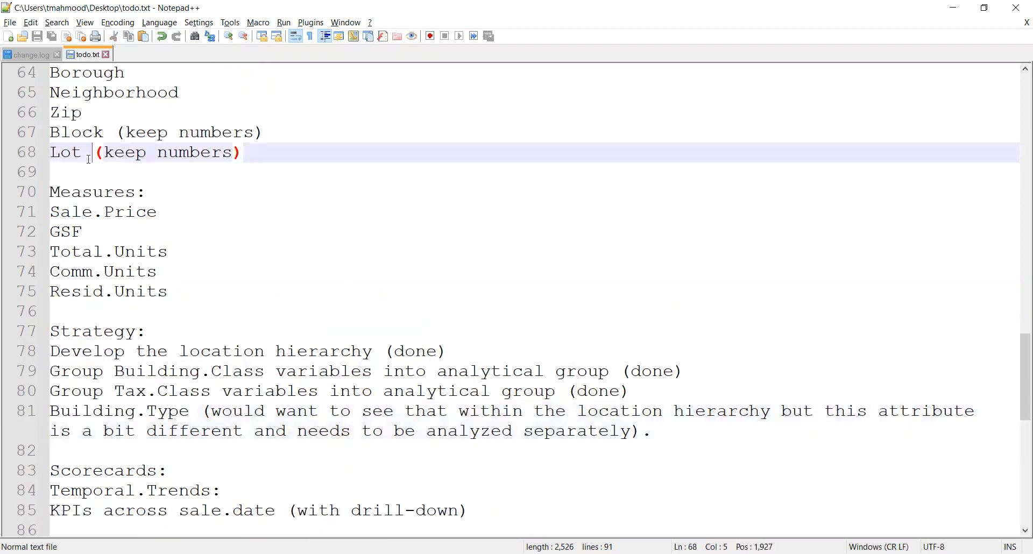
click(81, 170)
scroll(82, 170, up, 2)
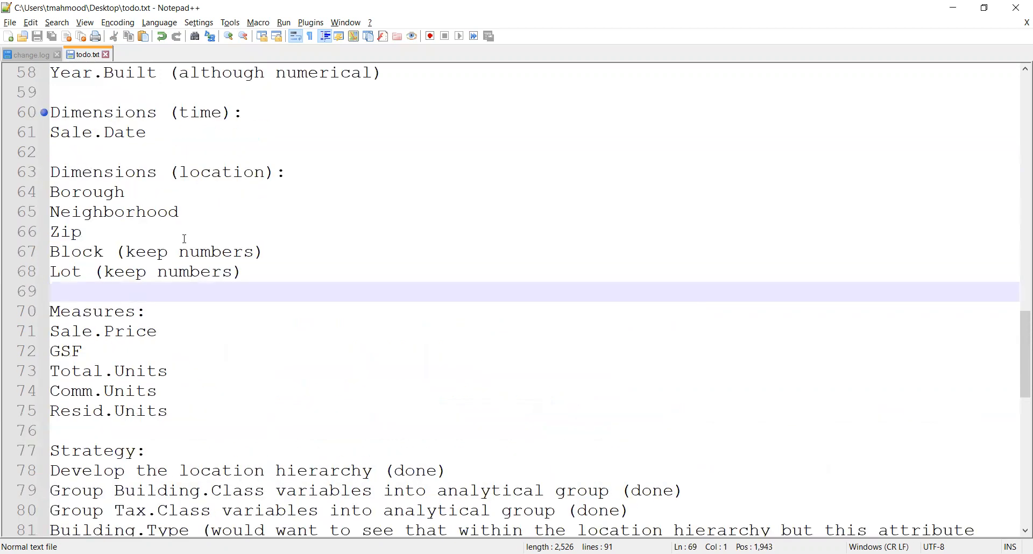
scroll(213, 257, down, 2)
scroll(149, 432, down, 4)
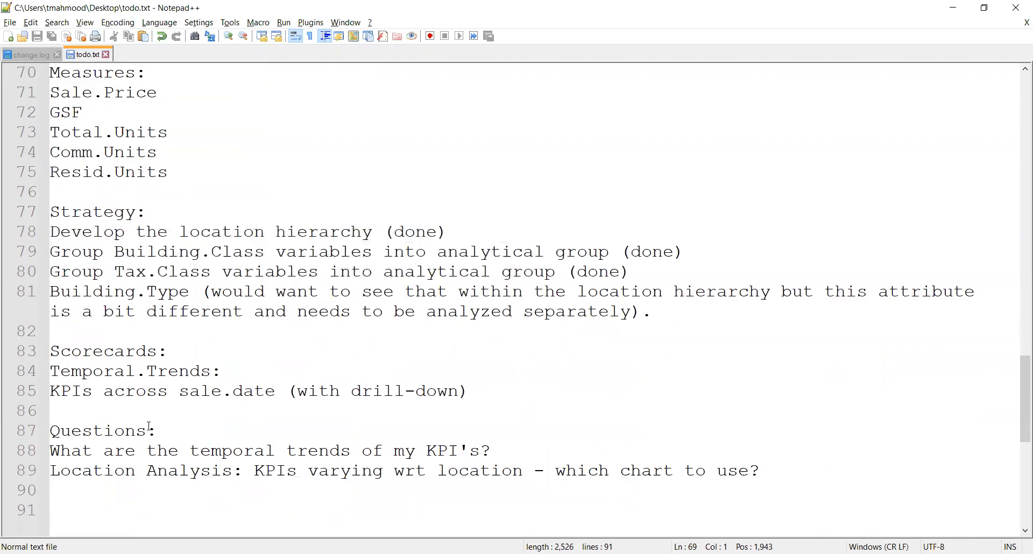
scroll(147, 425, up, 3)
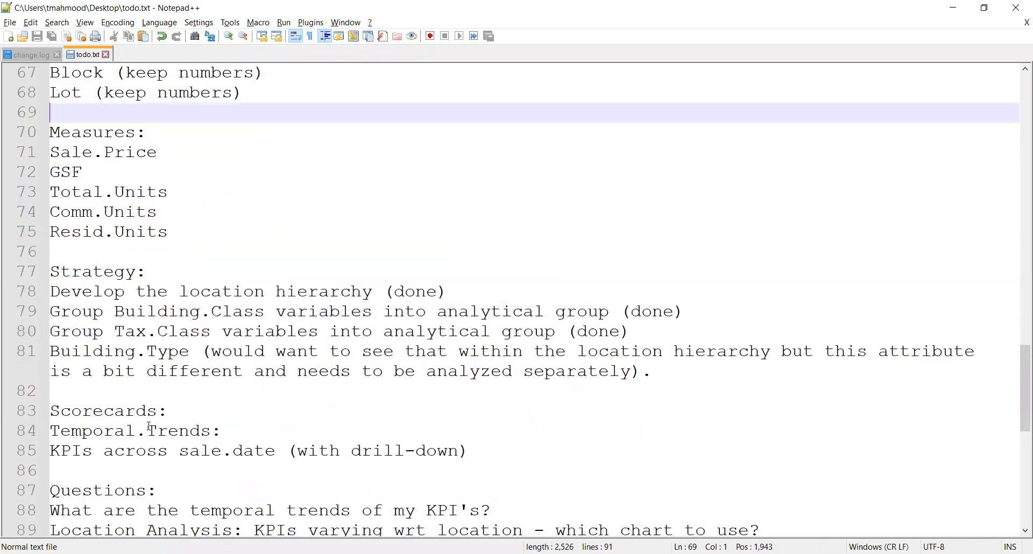
click(42, 353)
click(113, 390)
click(150, 471)
scroll(170, 448, down, 1)
scroll(170, 448, down, 2)
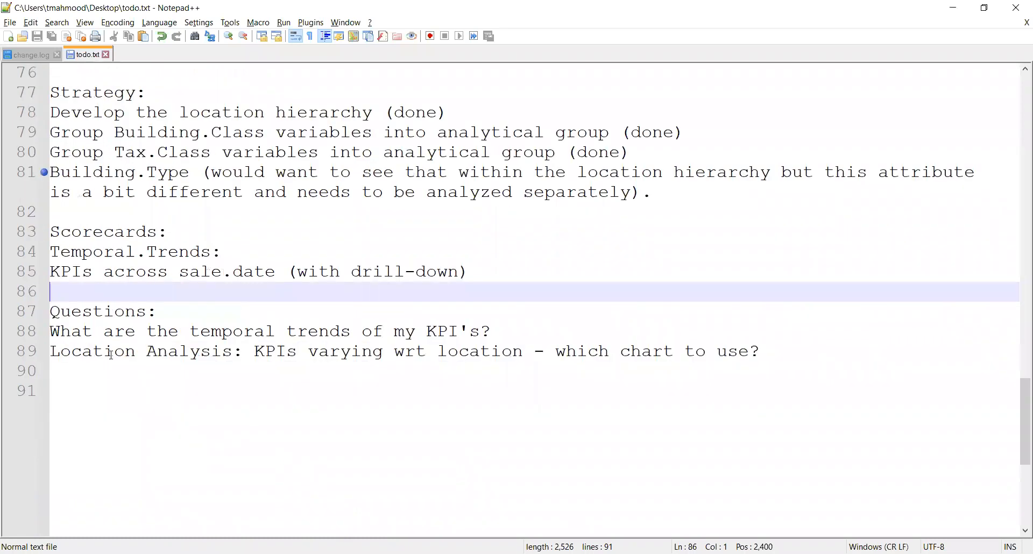
Step: Insert two blank lines directly below the Questions heading and enlarge the text
click(151, 311)
key(Right)
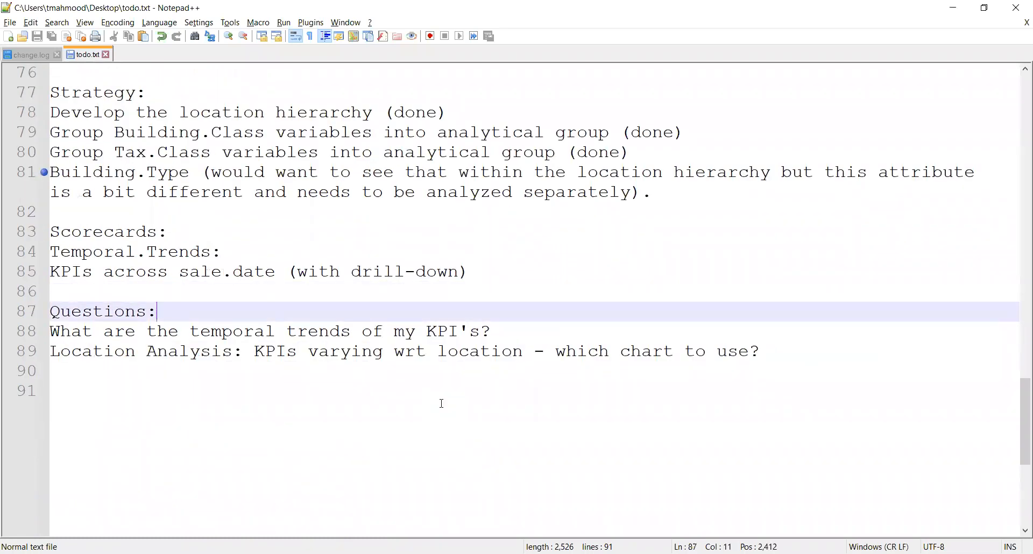
key(Return)
key(Return)
key(Up)
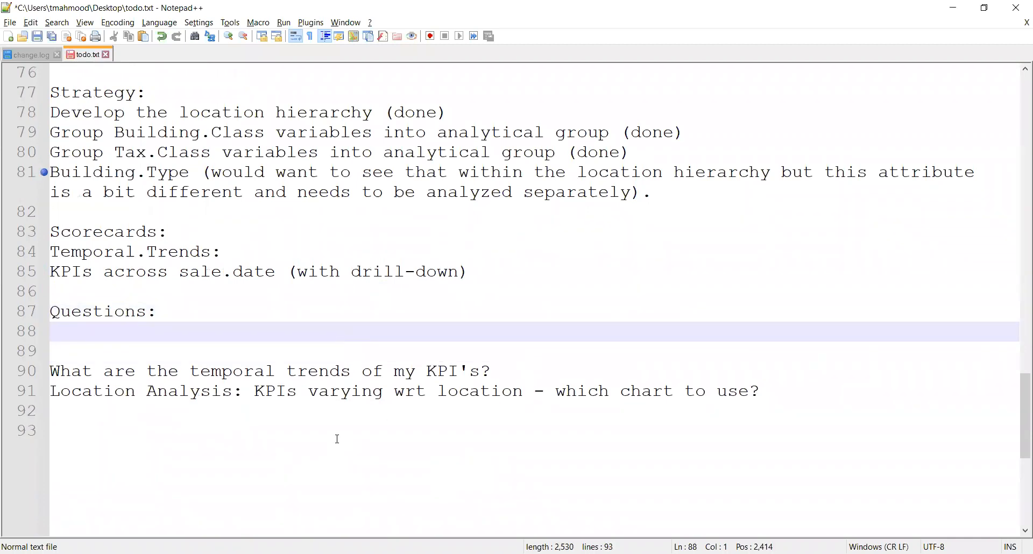
scroll(338, 440, up, 1)
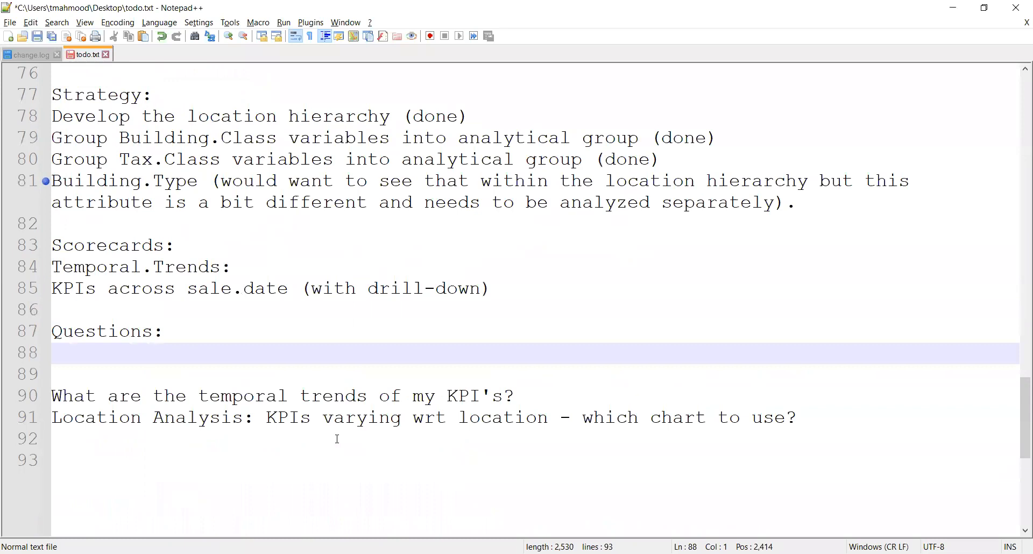
scroll(337, 440, up, 1)
scroll(337, 440, down, 1)
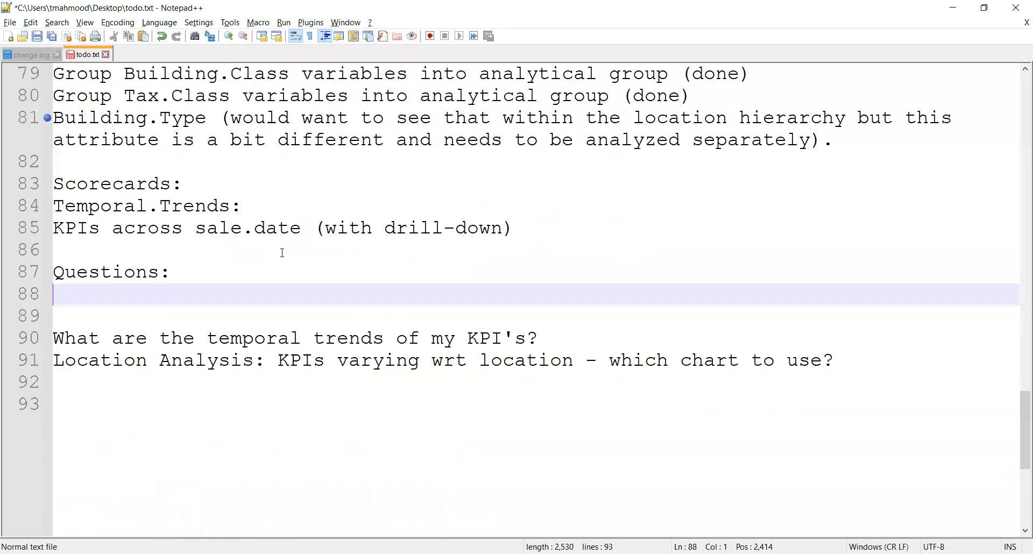
Step: Undo the blank lines below the Questions heading and end the temporal trends question with "across Sale.Date?"
key(alt+Tab)
key(ctrl+z)
key(ctrl+z)
key(ctrl+z)
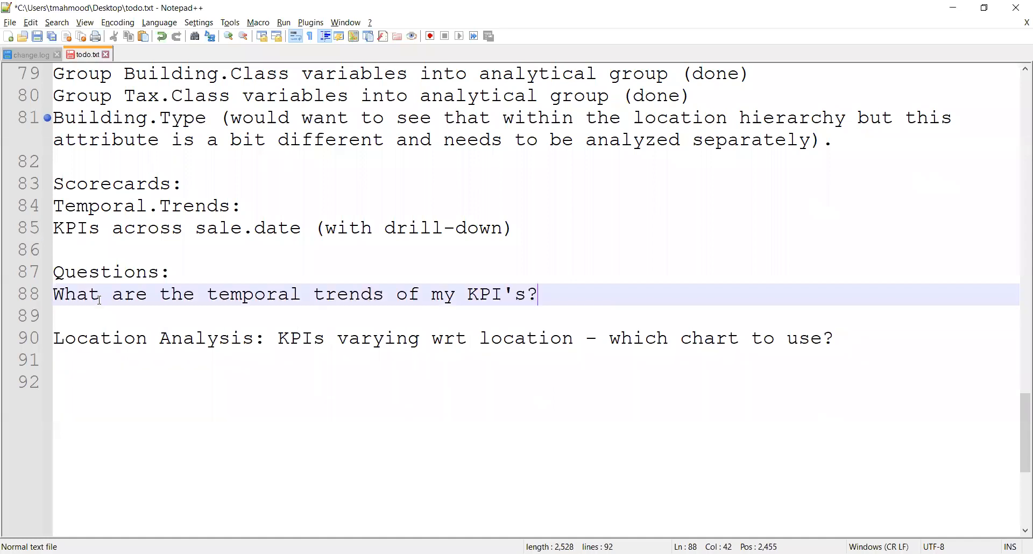
key(BackSpace)
text(across Sale.Date?)
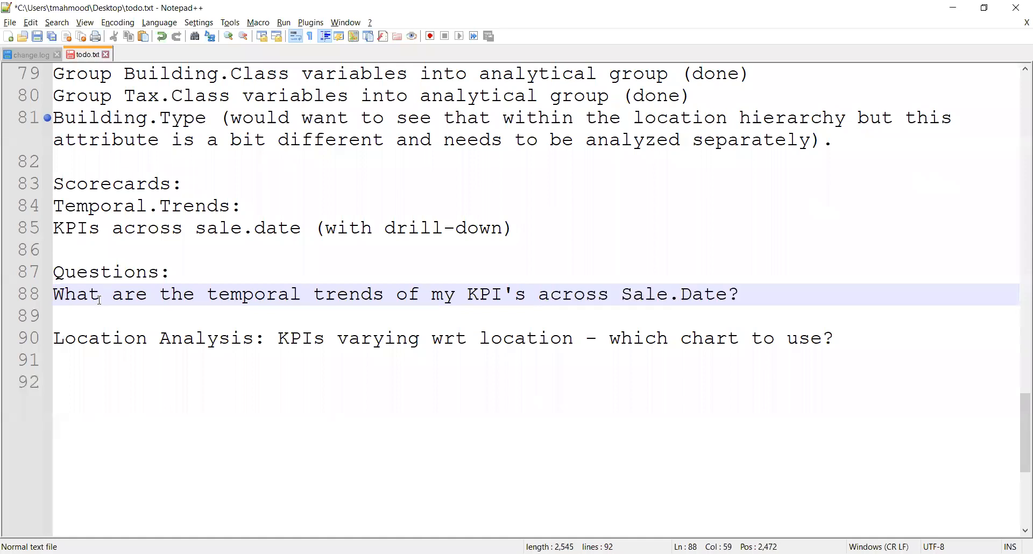
Step: Duplicate the Sale.Date temporal trends question on a new line directly below it
key(Home)
key(shift+End)
key(ctrl+c)
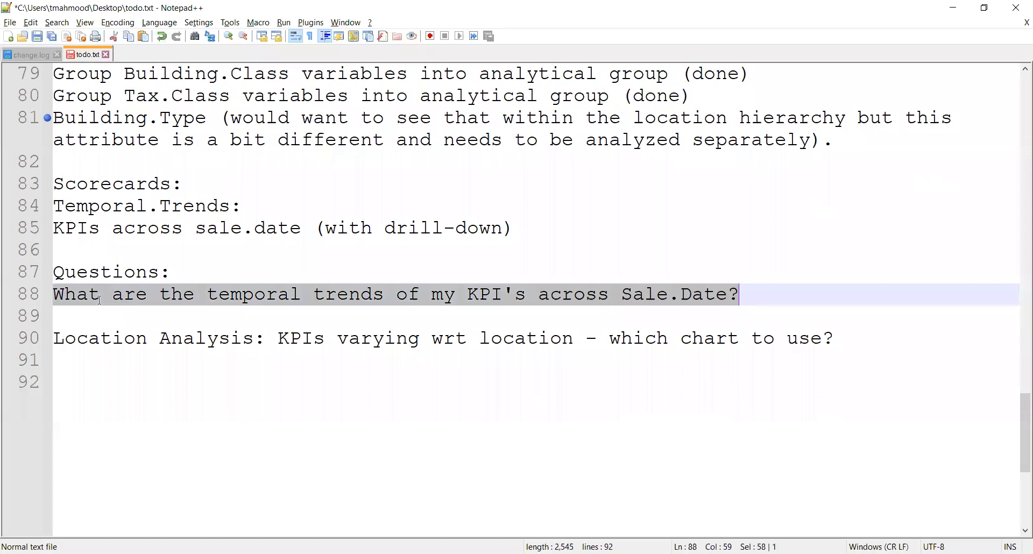
key(End)
key(Return)
key(ctrl+v)
key(Left)
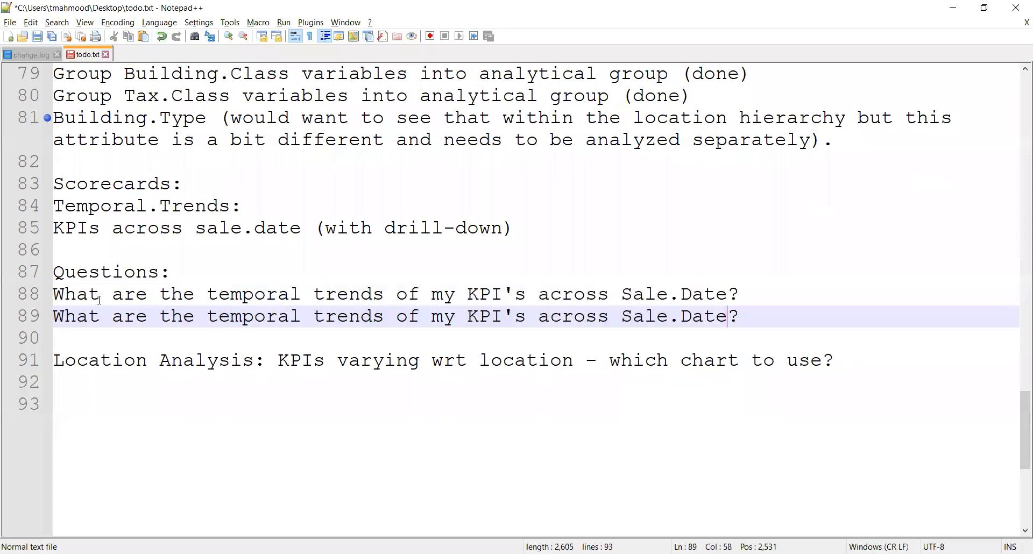
Step: Replace Sale.Date with Year.Built in the duplicated question and save the file
key(BackSpace)
key(BackSpace)
key(BackSpace)
key(BackSpace)
key(BackSpace)
key(BackSpace)
key(BackSpace)
key(BackSpace)
key(BackSpace)
text(Year.B)
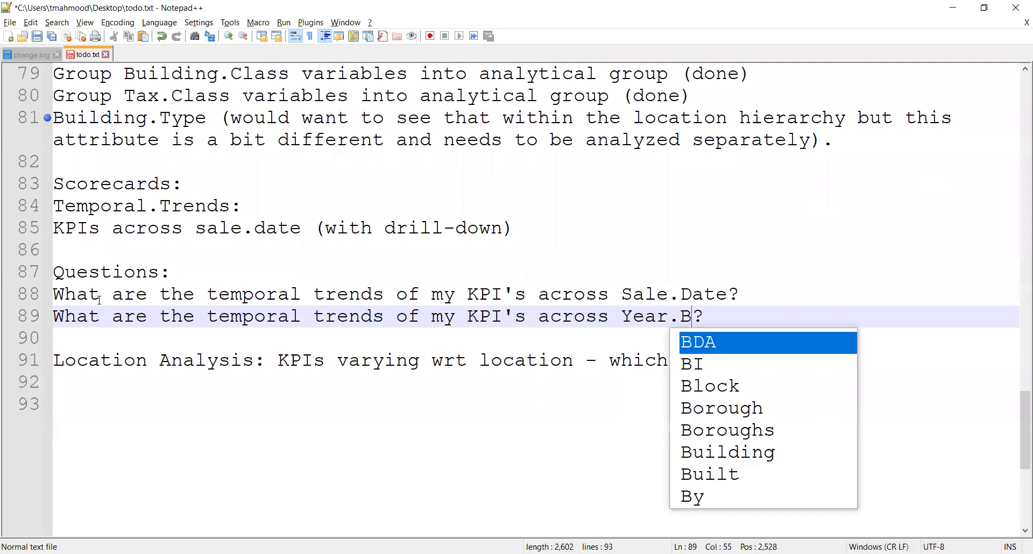
text(uilt)
key(ctrl+s)
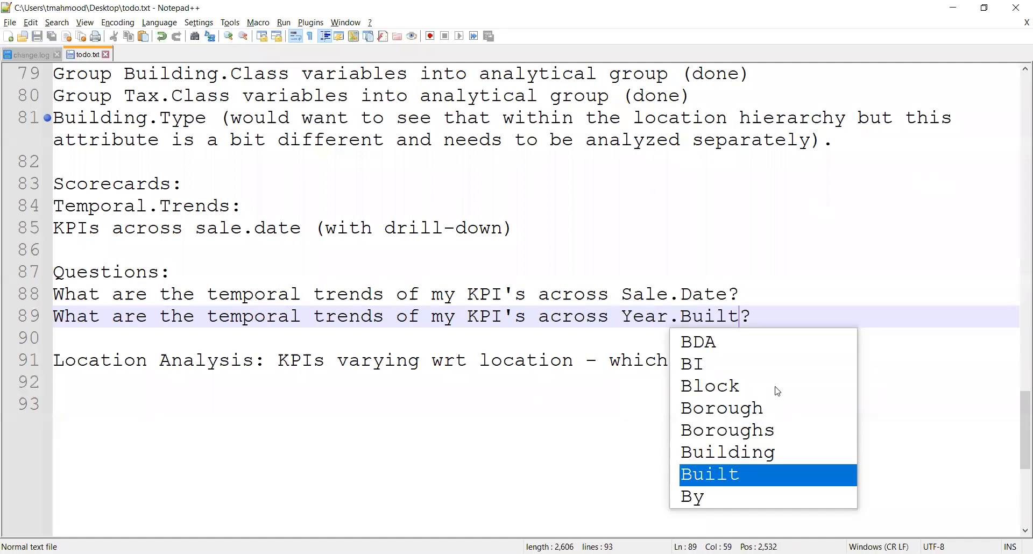
click(770, 300)
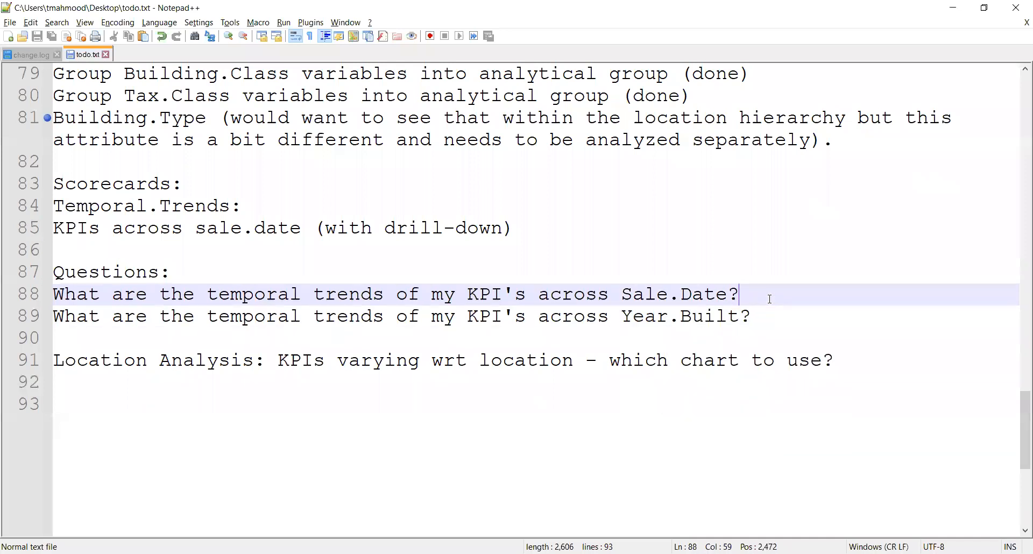
text(()
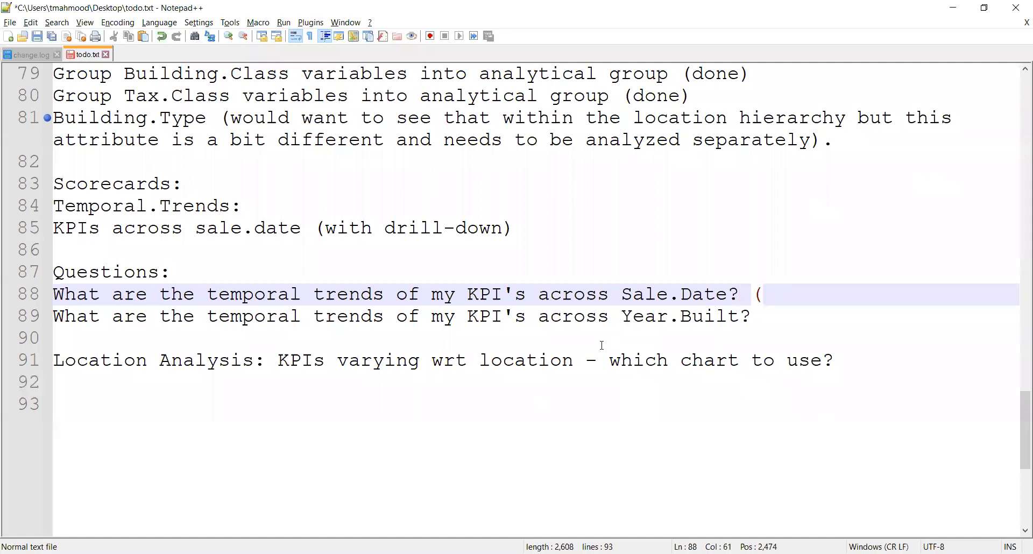
scroll(602, 345, up, 2)
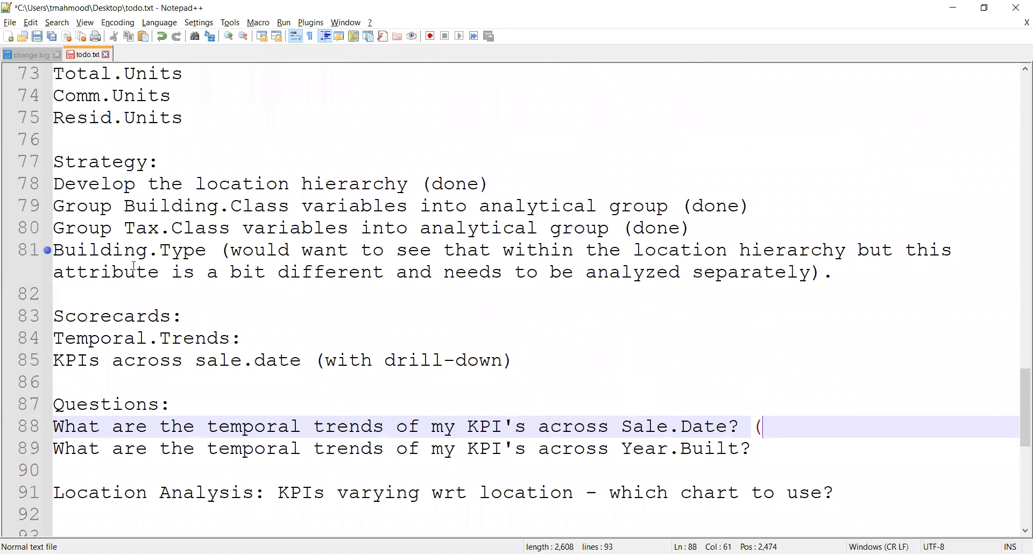
scroll(191, 256, up, 2)
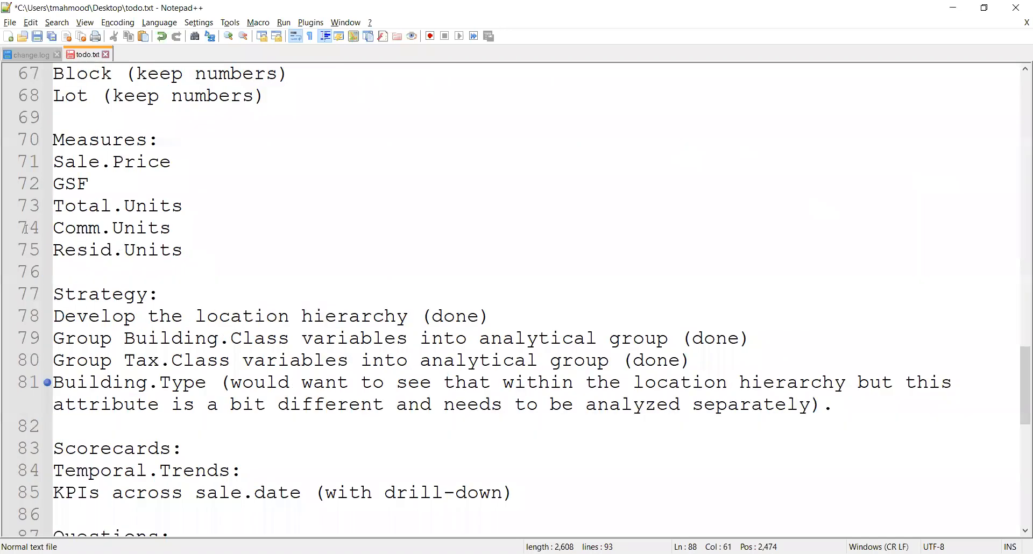
click(186, 206)
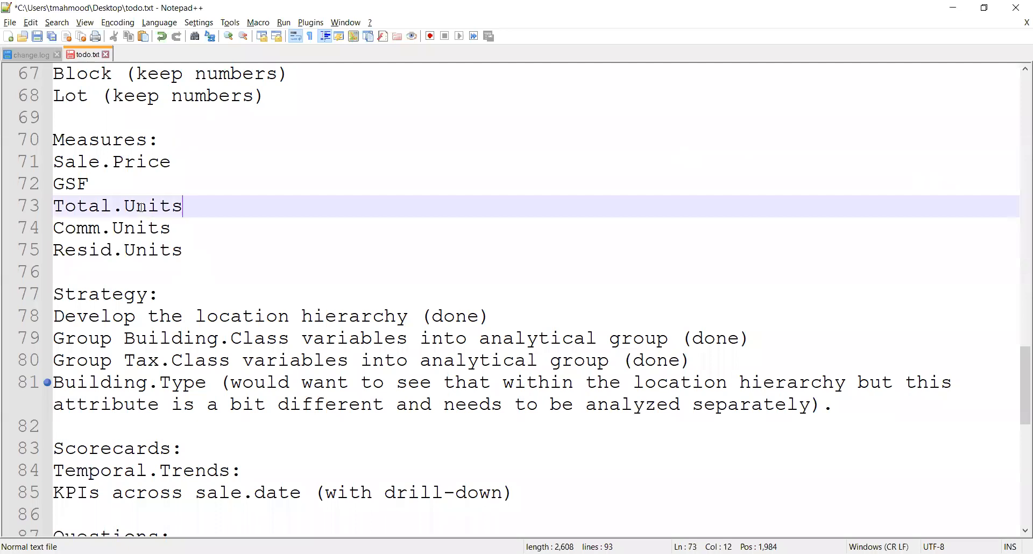
shift+click(47, 167)
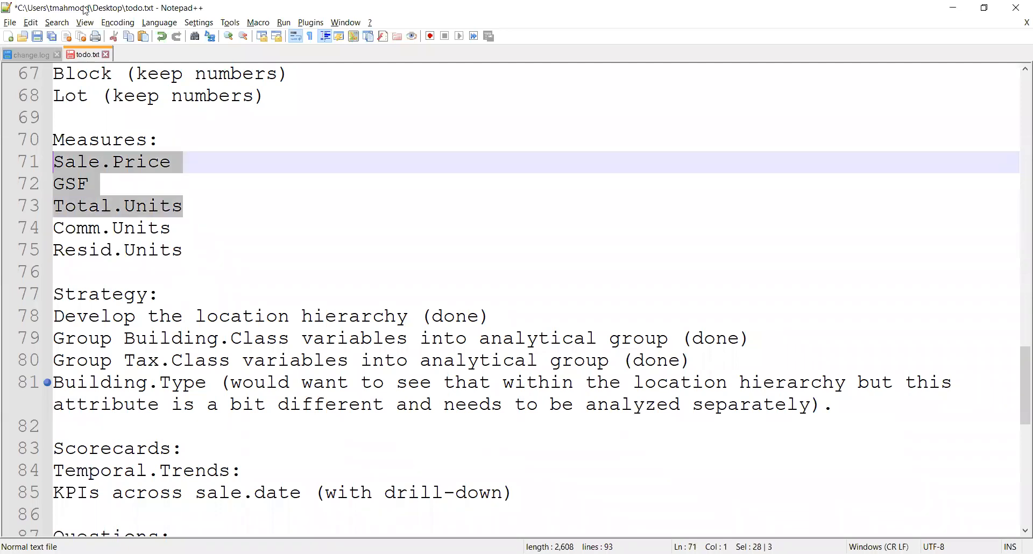
key(ctrl+s)
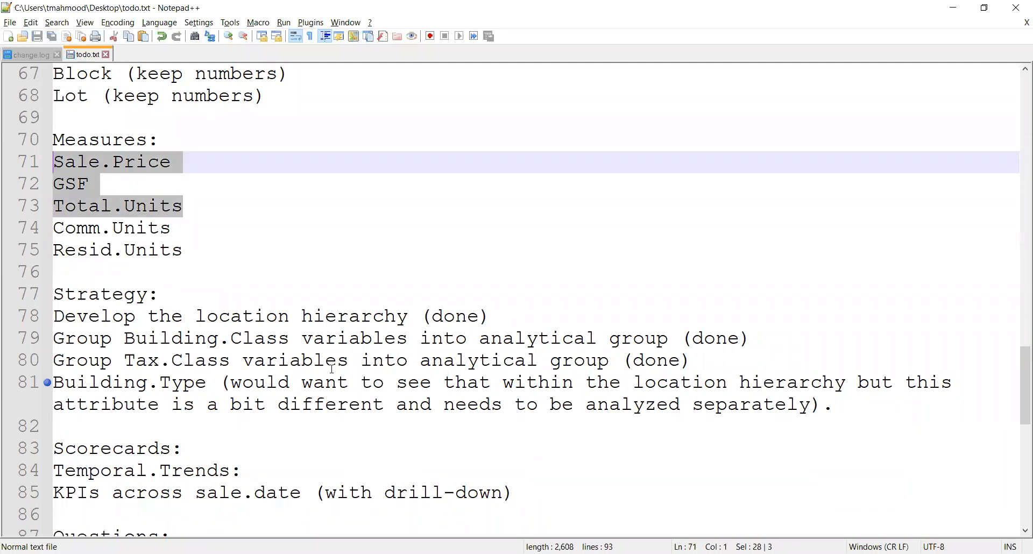
scroll(332, 369, down, 3)
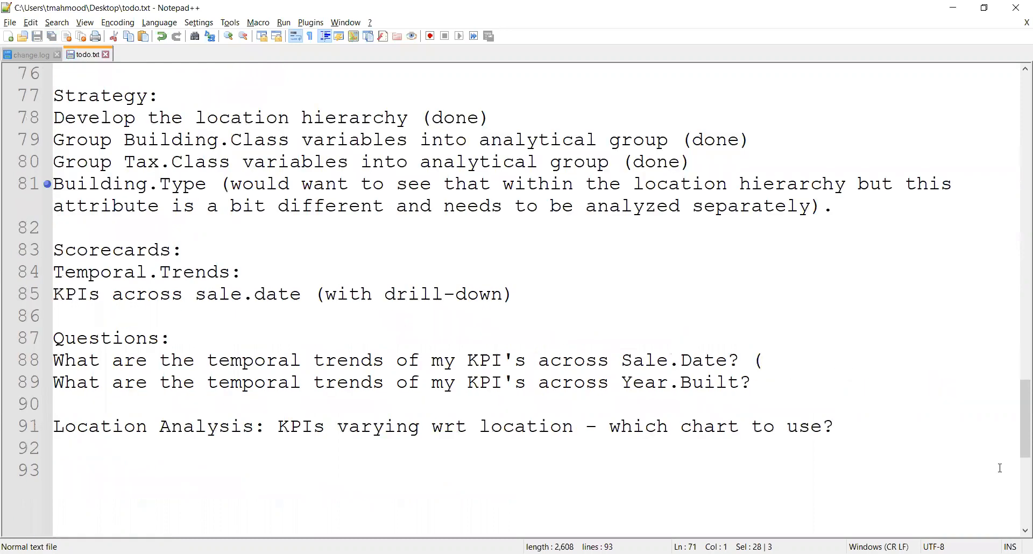
key(ctrl+z)
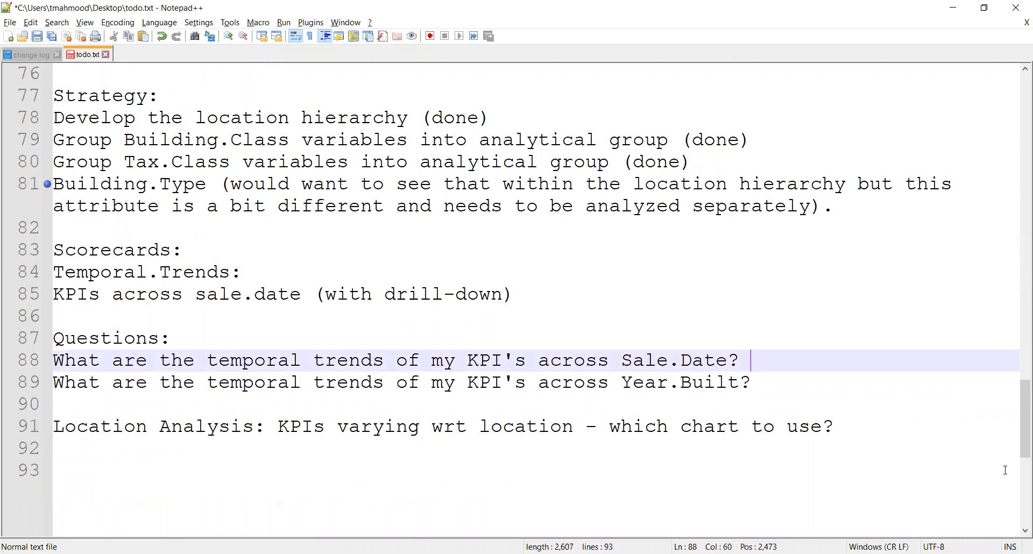
Step: Add a "Location Dimension:" heading between the temporal trends questions and the Location Analysis line, separated by blank lines
key(Down)
key(Down)
key(Down)
key(ctrl+alt+Return)
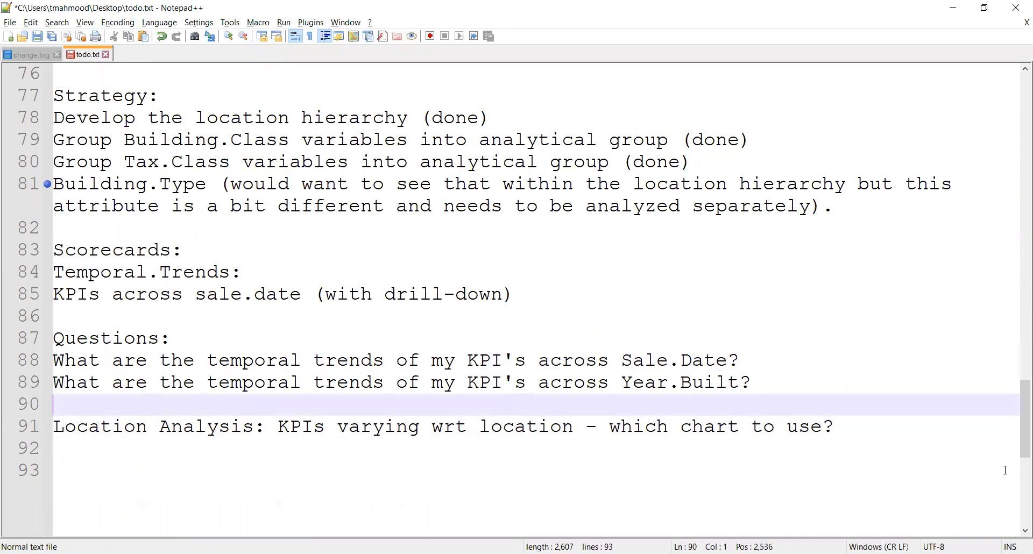
key(ctrl+alt+Return)
text(Loca)
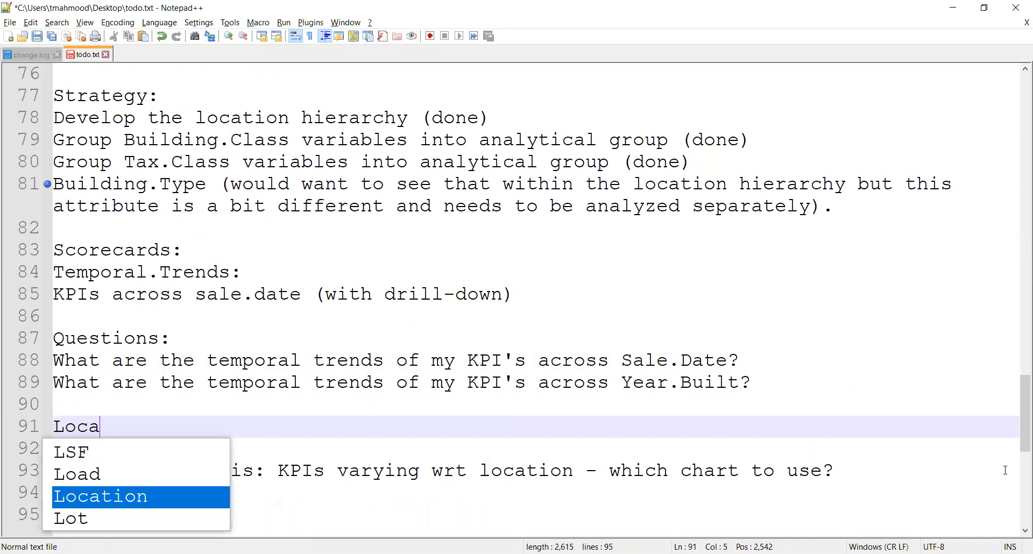
key(Return)
text(Dimension:)
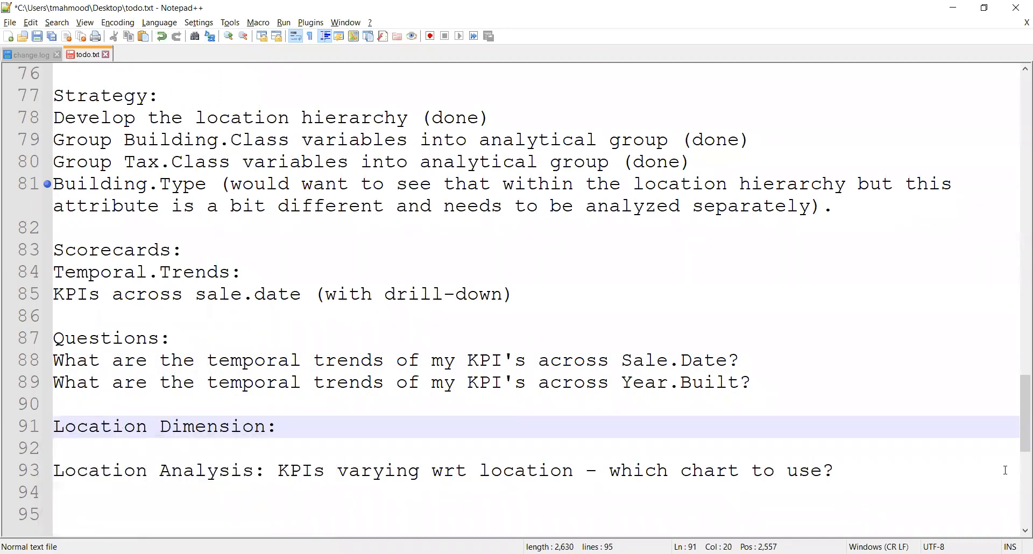
Step: Add the line "Analyze KPIs across the location hierarchy" directly below the Location Dimension heading
key(Return)
text(Anal)
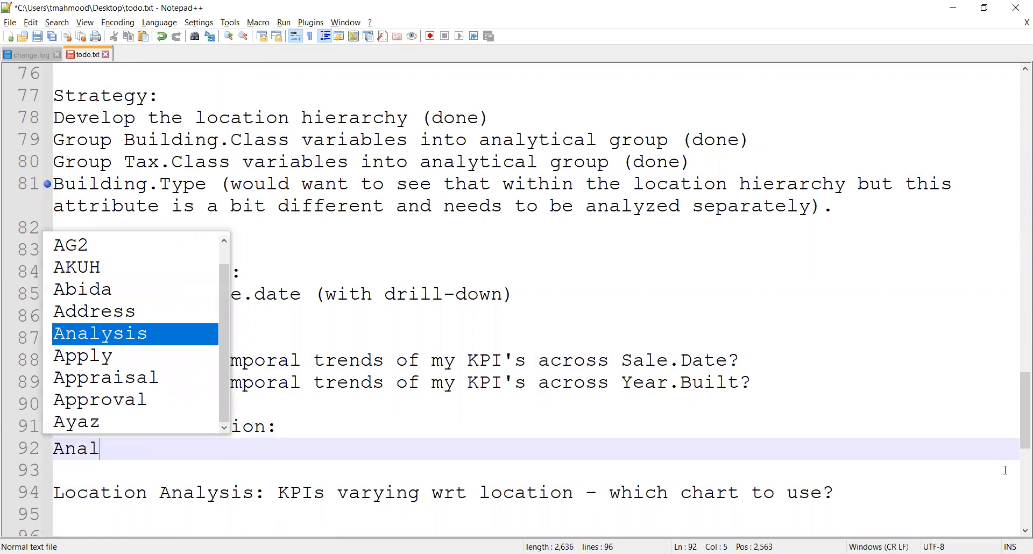
text(uze)
key(BackSpace)
key(BackSpace)
key(BackSpace)
text(yze )
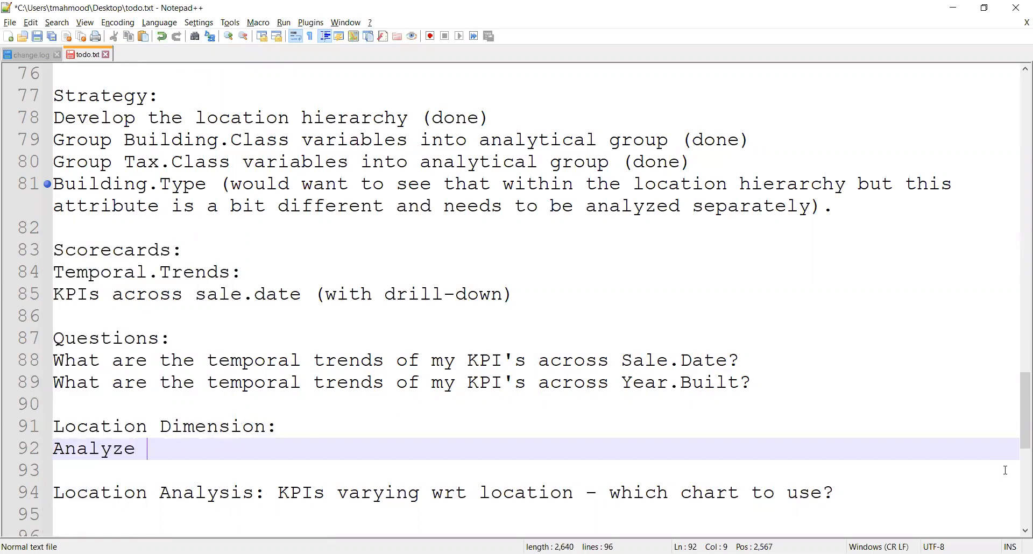
text(KPIs acros)
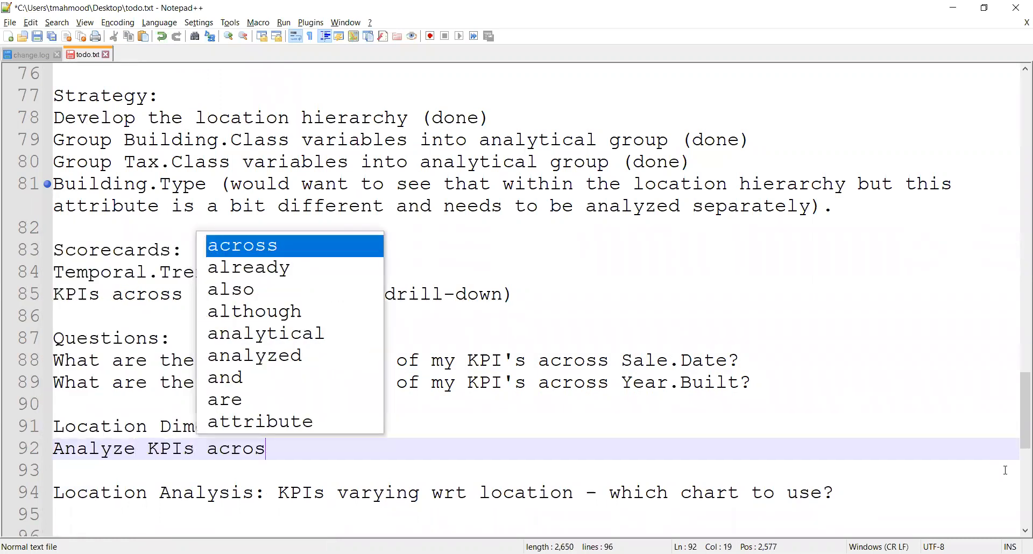
text(s the location hiera)
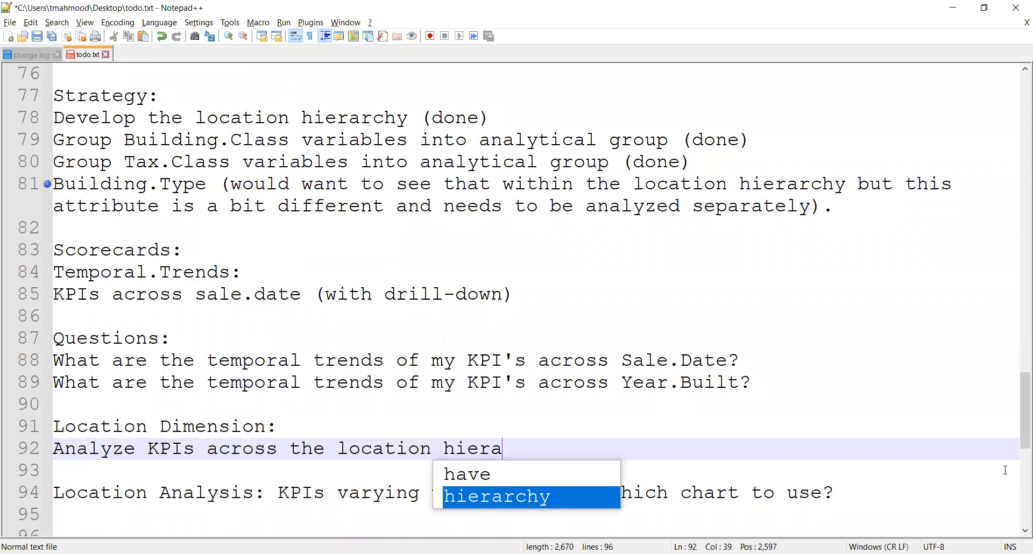
text(rchy)
key(Escape)
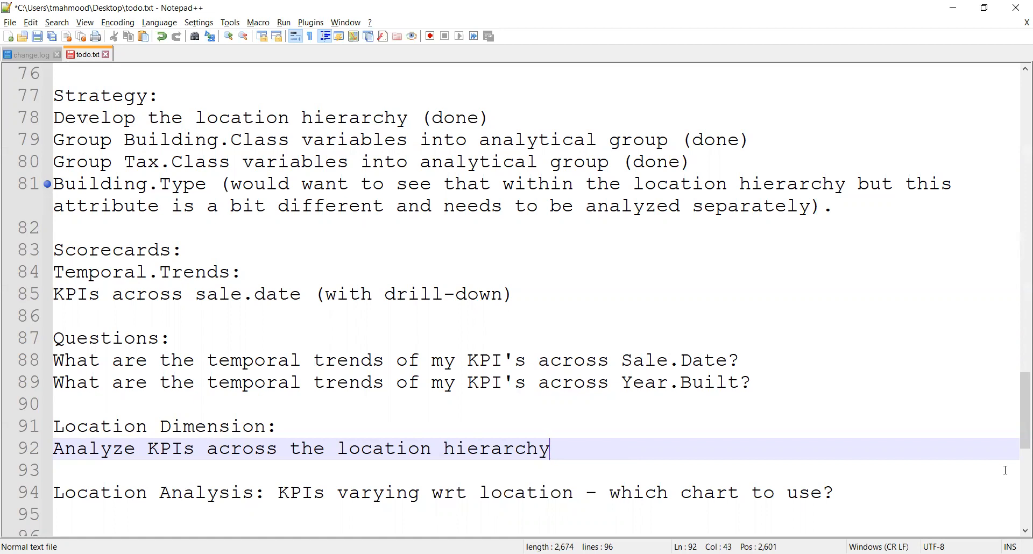
Step: Insert a new line reading "Time Dimension" directly above the Sale.Date temporal trends question
key(Up)
key(Up)
key(Up)
key(Up)
key(Down)
key(Down)
key(Up)
key(Up)
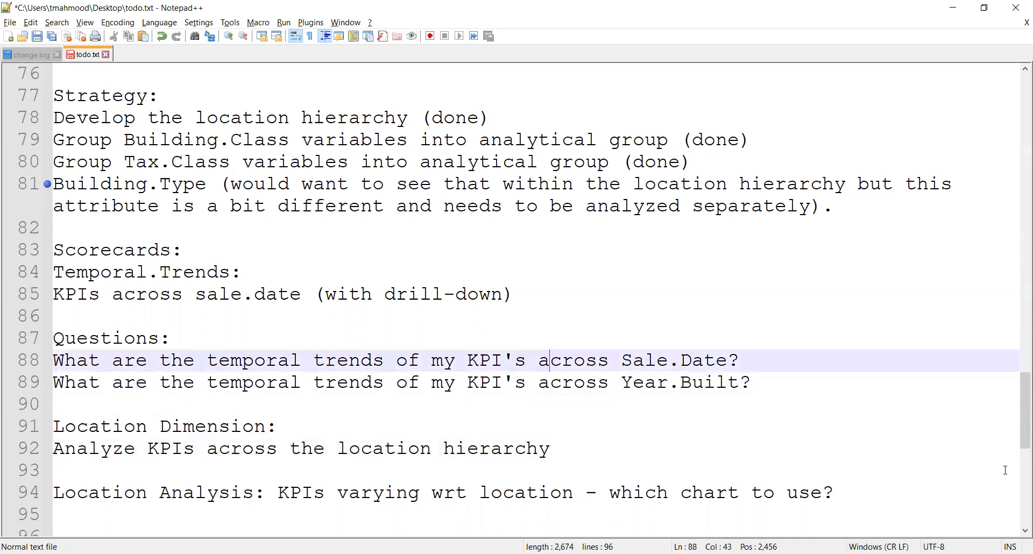
key(Home)
key(Return)
key(Up)
text(Time DIme)
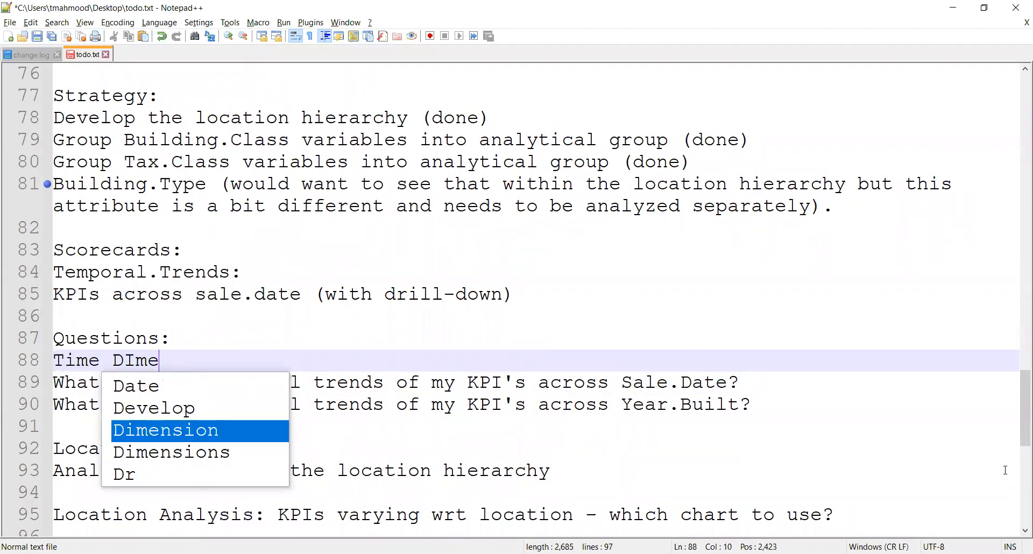
key(BackSpace)
key(BackSpace)
key(BackSpace)
text(imension)
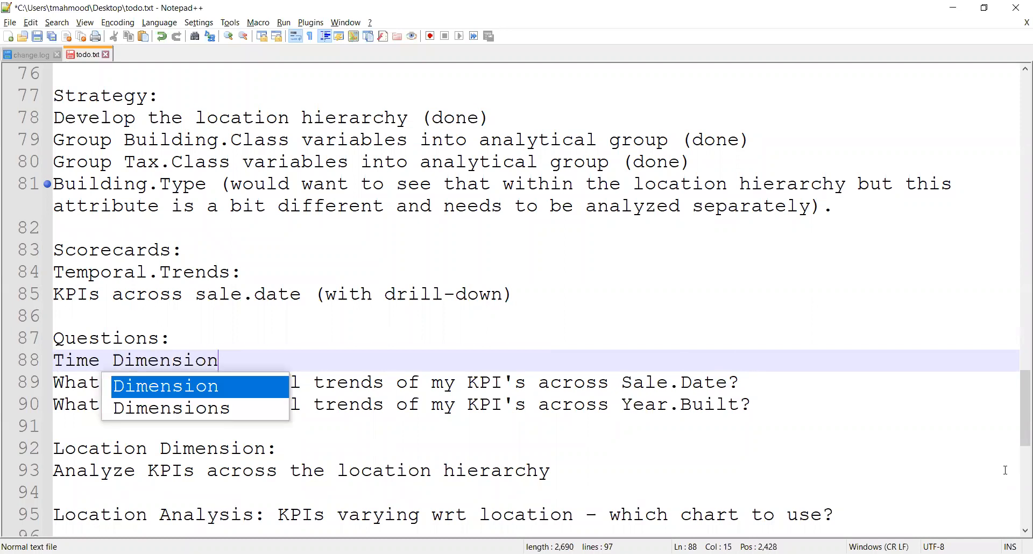
Step: Extend the Time Dimension line with ": Analyze KPIs across time hierarchy"
text(: Anal)
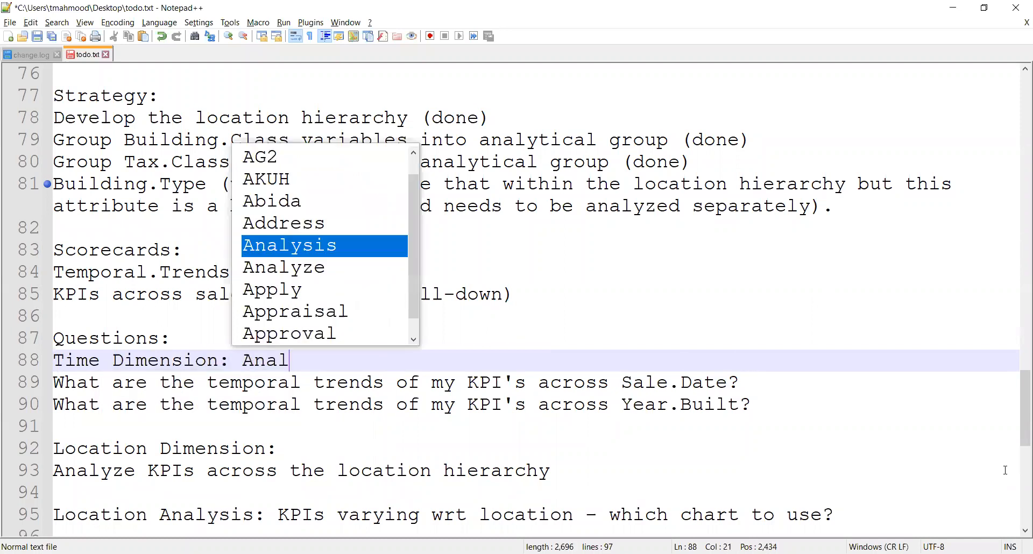
text(yze KPIs ac)
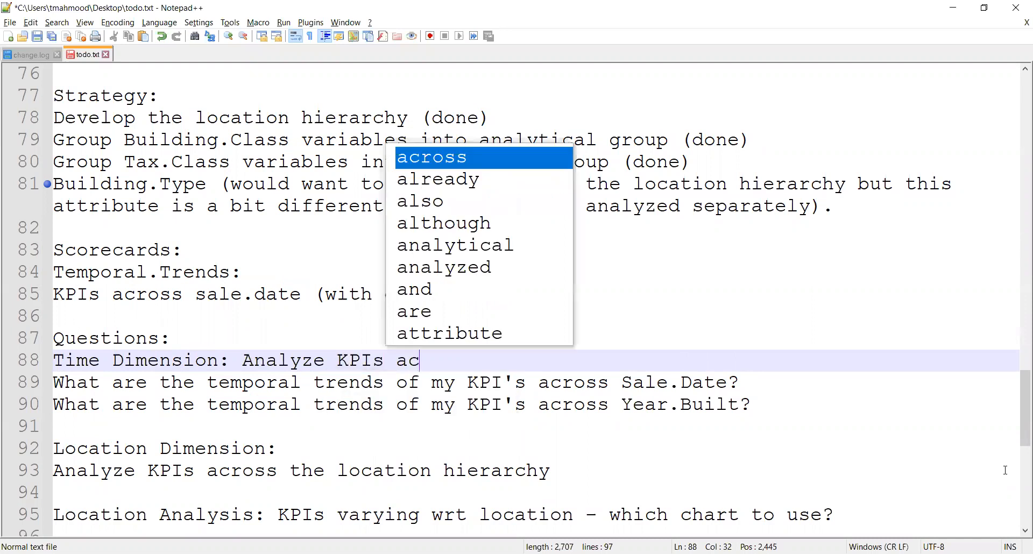
text(ross time dimenso)
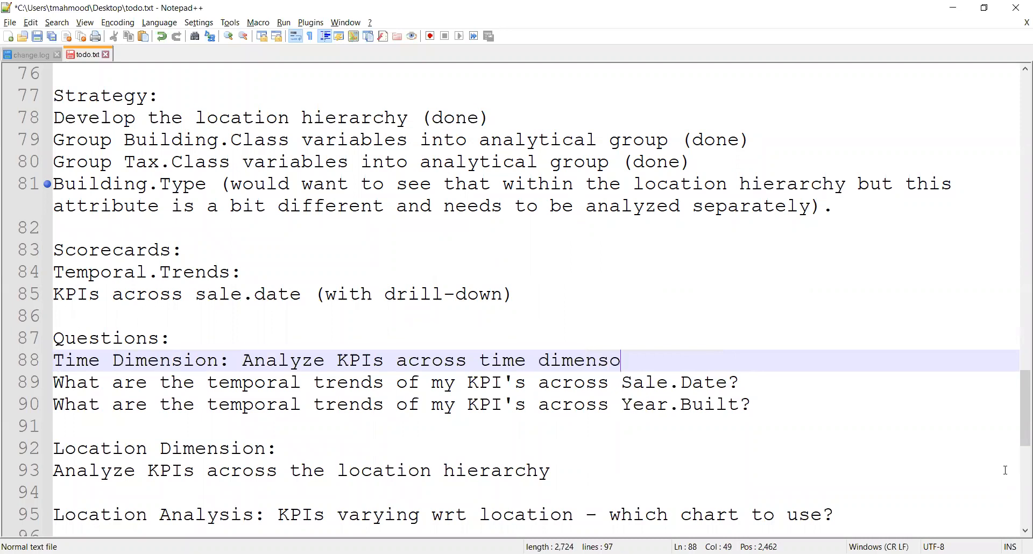
key(ctrl+BackSpace)
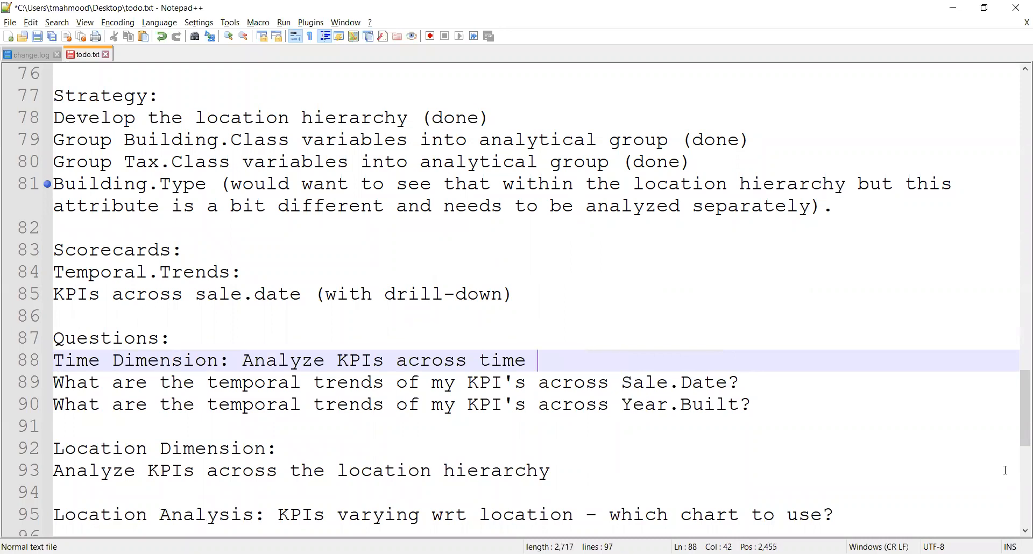
text(hierarchy)
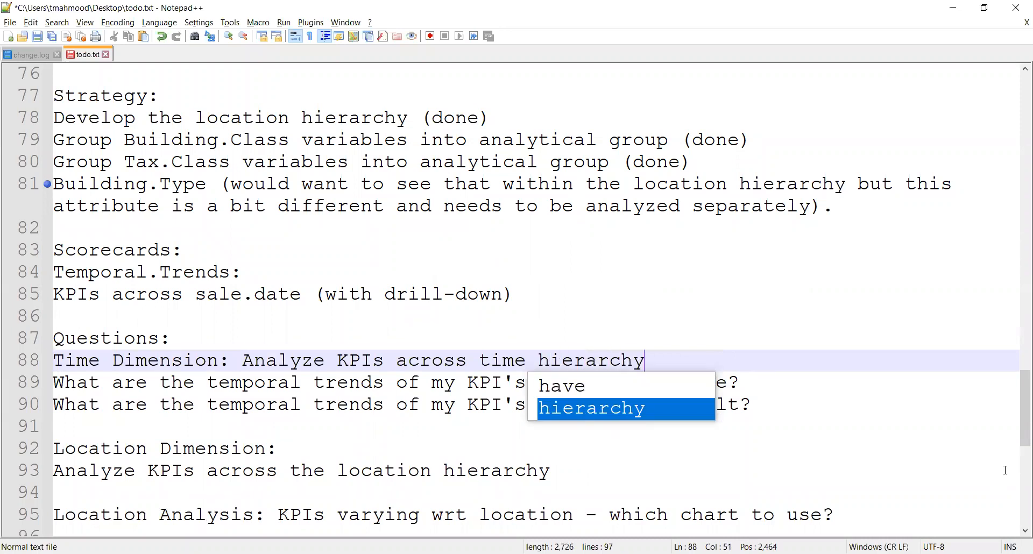
key(Escape)
Step: Turn the Sale.Date and Year.Built questions into indented dash bullets and save the file
key(Down)
key(Home)
text(-)
key(Down)
key(Home)
text(-)
key(ctrl+s)
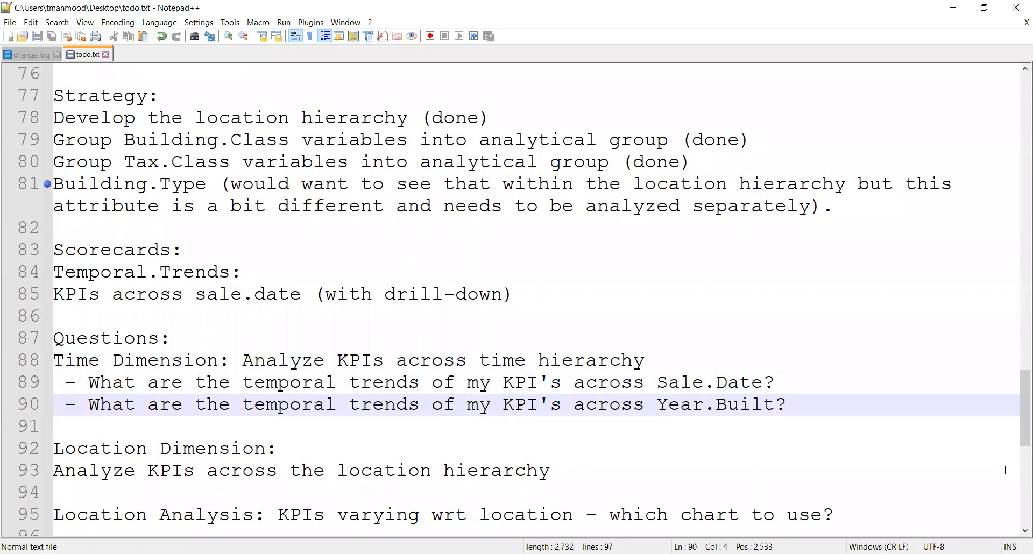
Step: Turn the "Analyze KPIs across the location hierarchy" line into an indented dash bullet
key(Down)
key(Down)
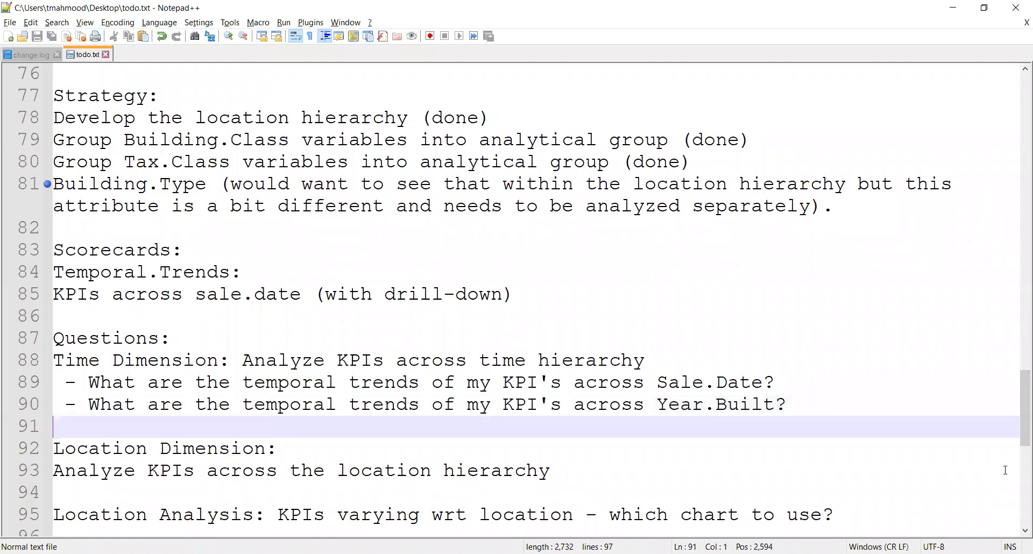
key(Down)
key(Left)
key(Left)
key(Left)
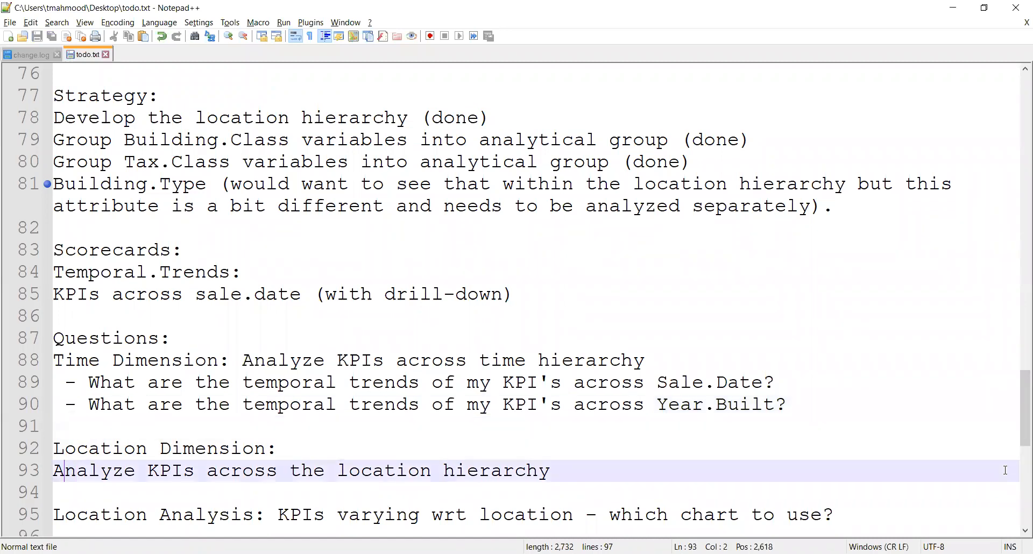
key(BackSpace)
key(BackSpace)
text(-)
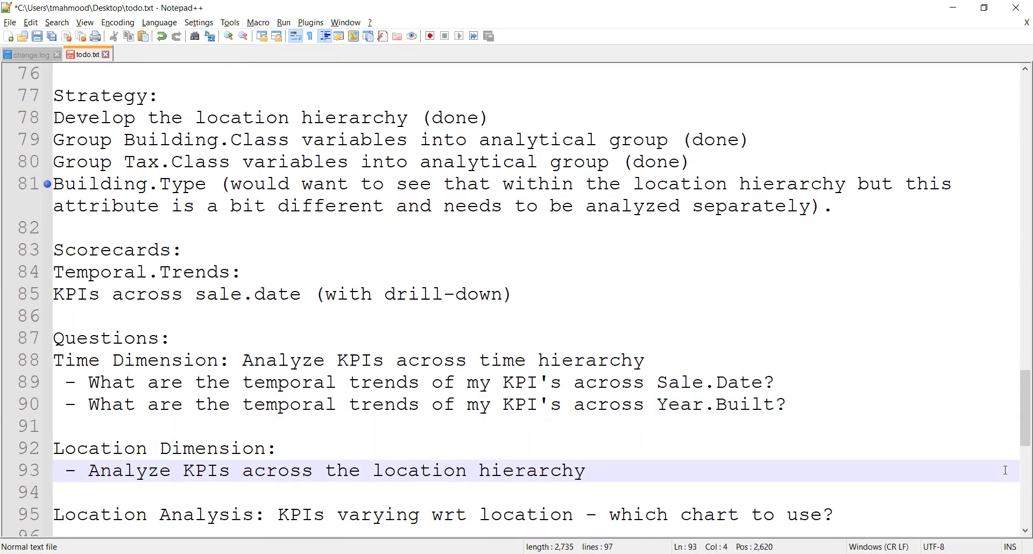
Step: Insert a "Slicers:" line directly below the Questions heading, with a blank line before the Time Dimension line
drag(787, 405, 54, 342)
drag(31, 341, 26, 355)
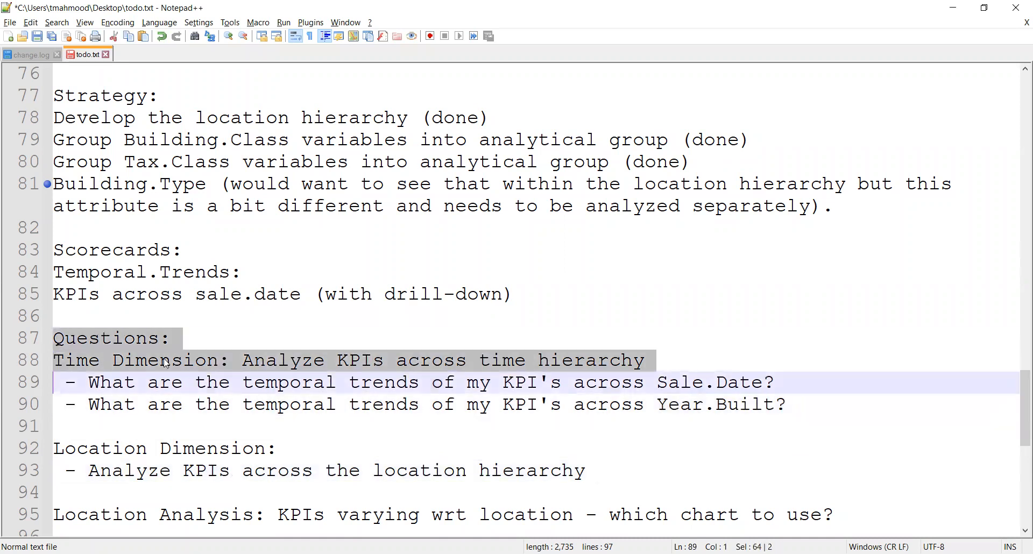
click(183, 343)
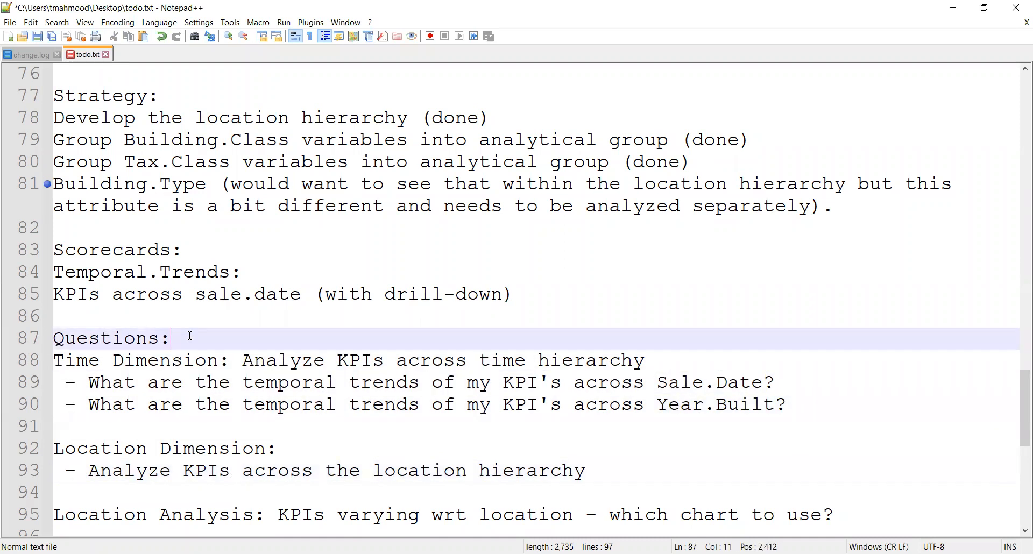
key(Return)
key(Return)
key(Up)
text(Slicers: )
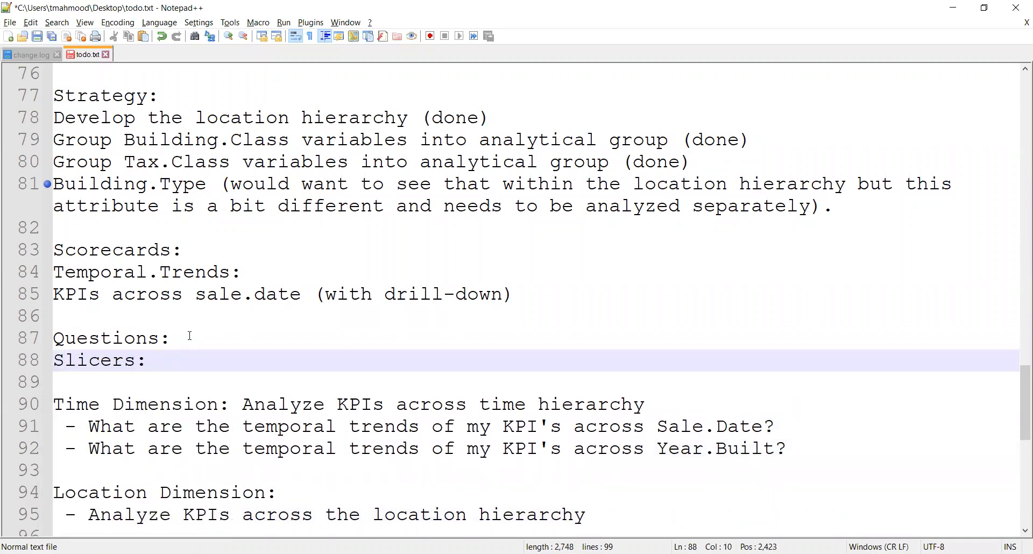
Step: List "Neighborhood, Lot, Block" as the slicers and save the file
text(Neighborhood)
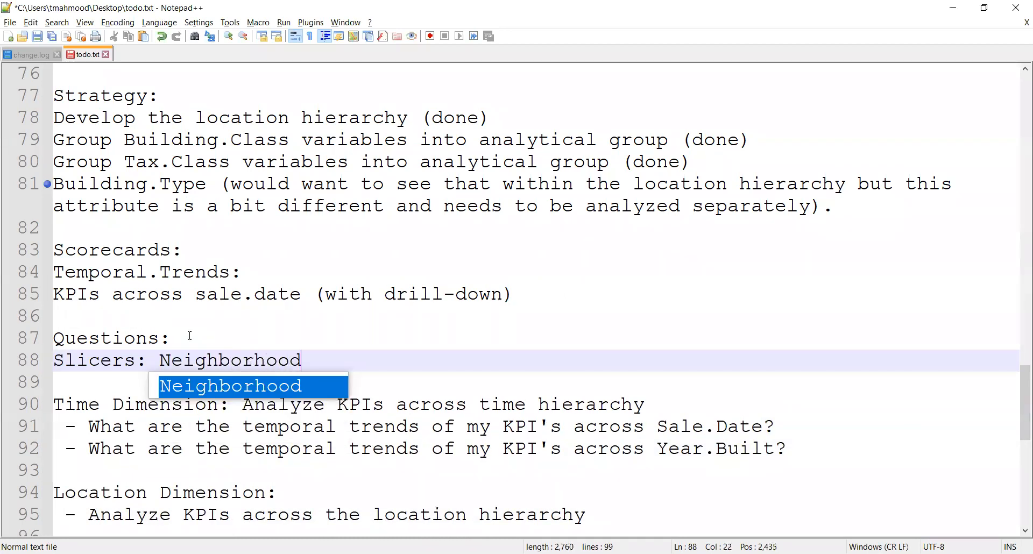
text(, Lot, Blo)
key(BackSpace)
text(lock)
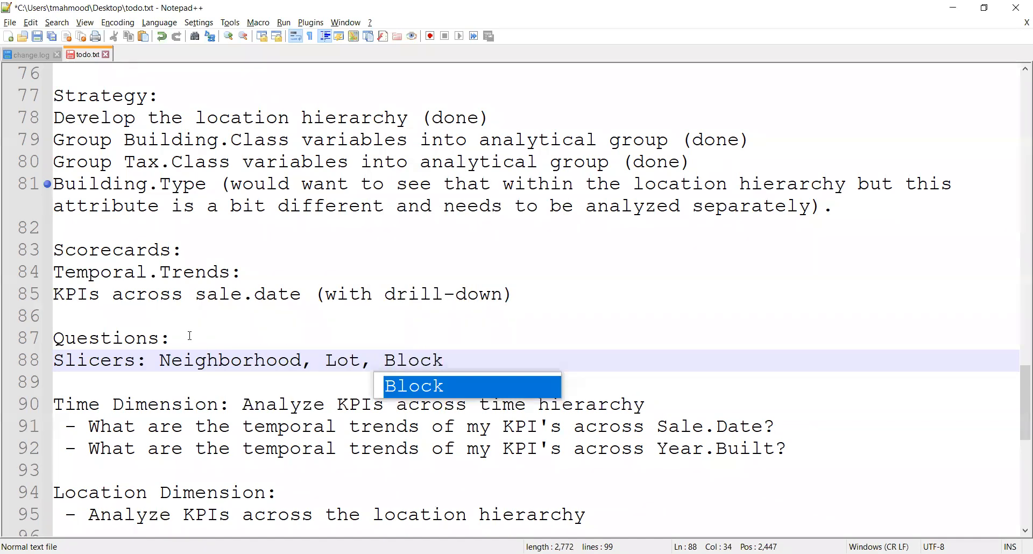
key(ctrl+s)
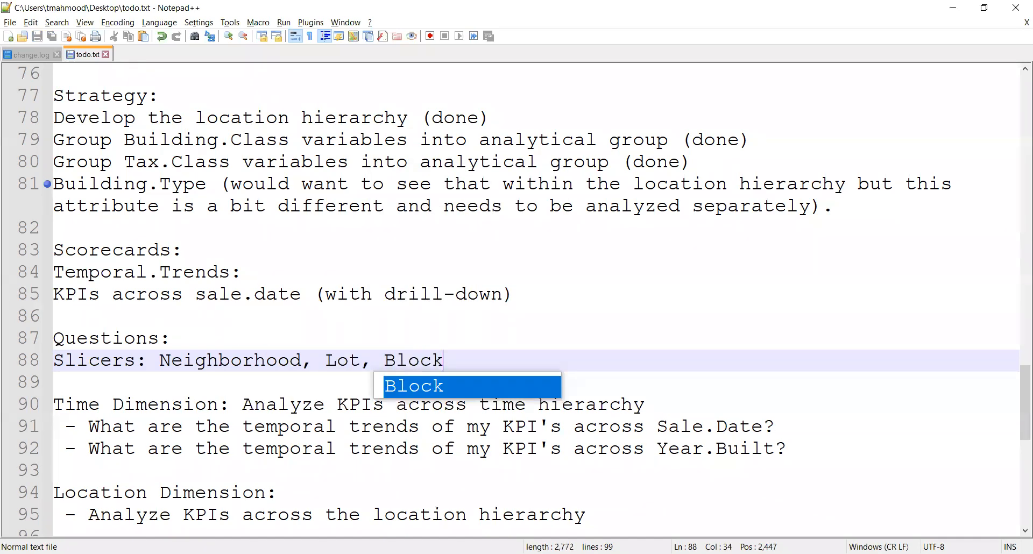
Step: Add Year.Built to the end of the Slicers list after Block
text(, Yearl.)
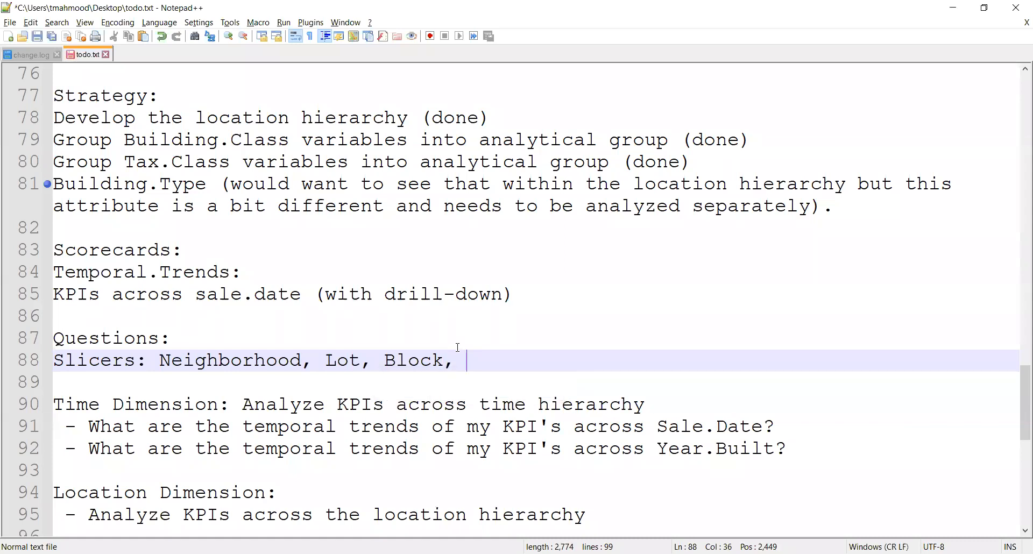
key(BackSpace)
key(BackSpace)
text(.Built)
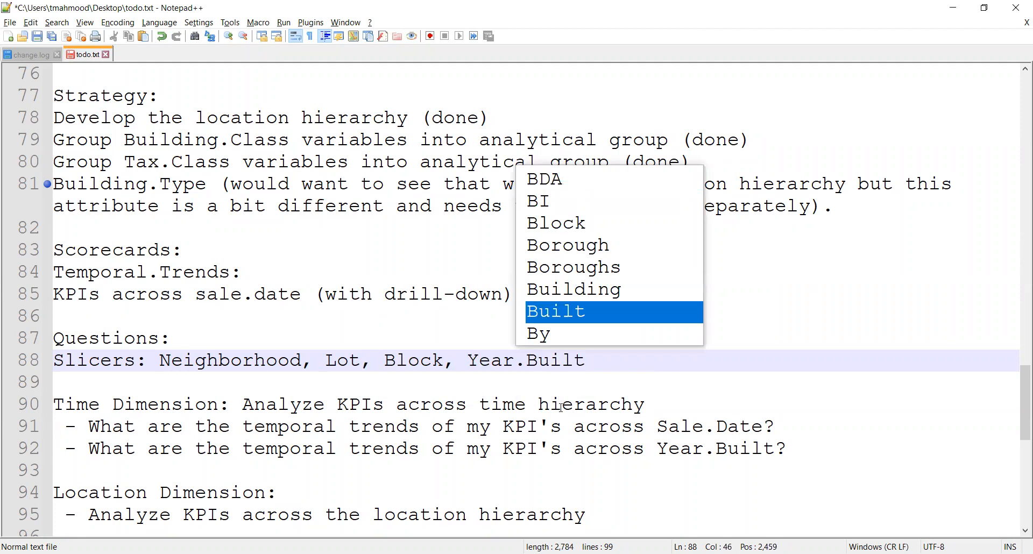
click(617, 369)
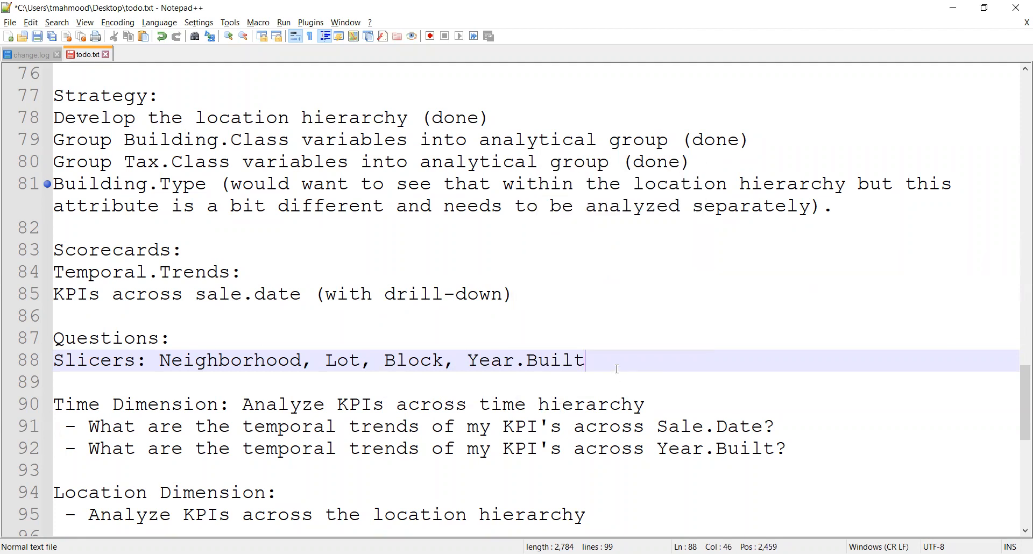
drag(616, 362, 159, 360)
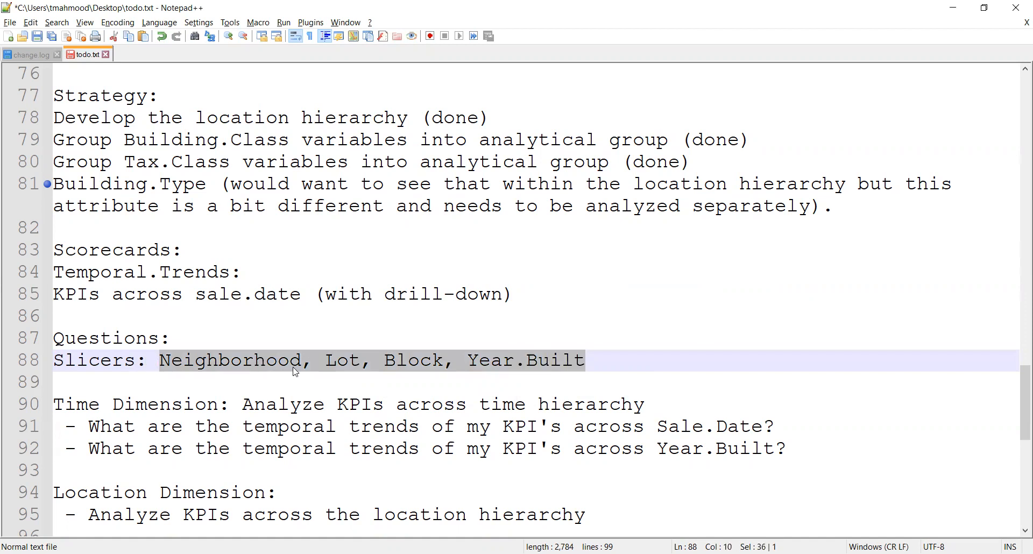
Step: Insert a "Normal Dimension:" heading below the Location Dimension section, with blank lines around it
scroll(296, 372, down, 2)
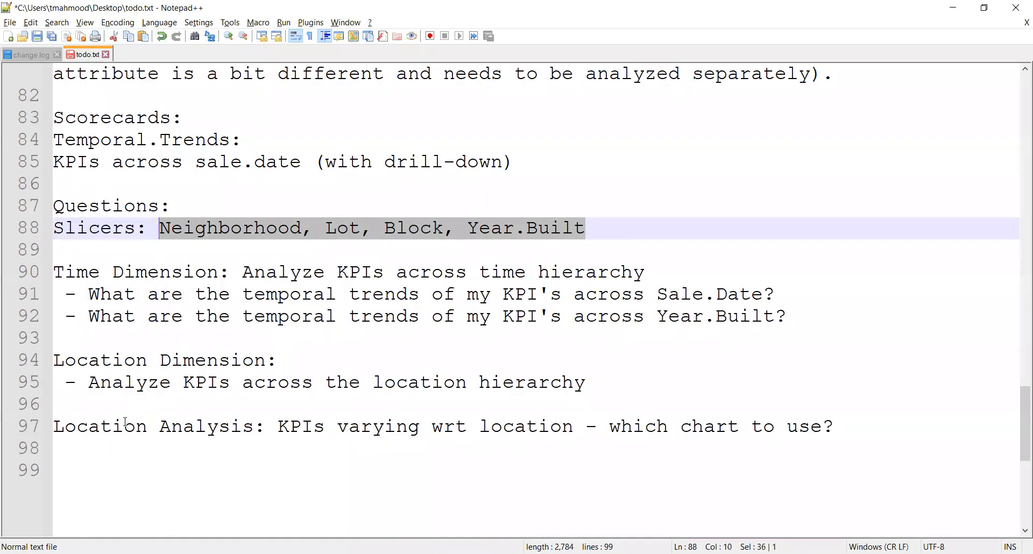
click(86, 412)
key(Return)
key(Up)
key(Return)
text(Norm)
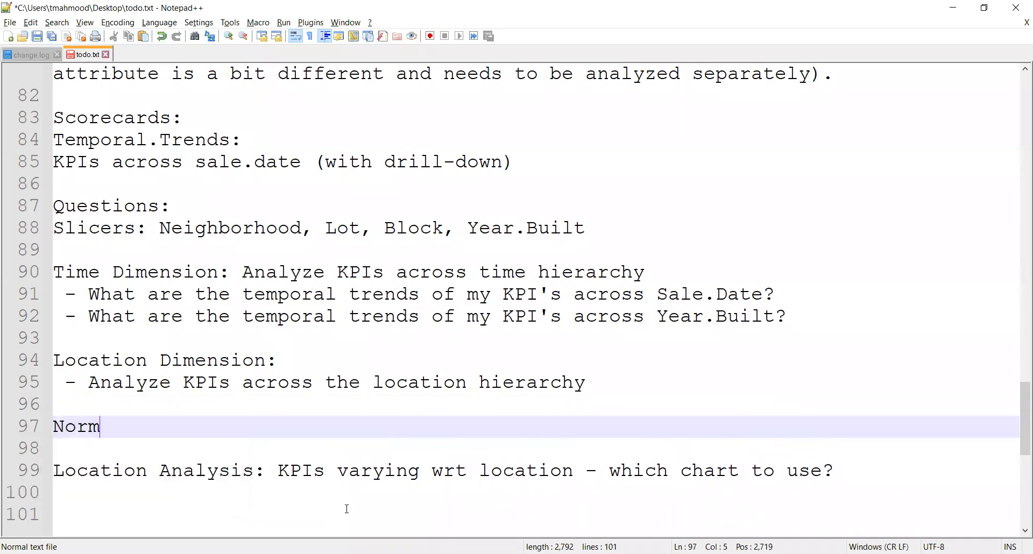
text(al Dimension:)
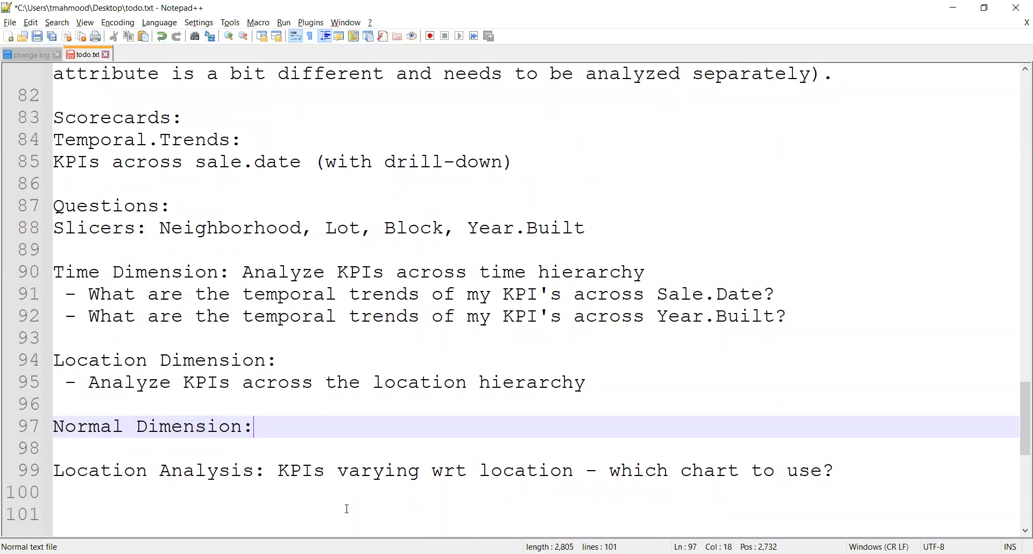
Step: Delete the Location Analysis line, start an indented dash bullet under Normal Dimension and save the file
key(Right)
key(Right)
key(shift+Down)
key(Delete)
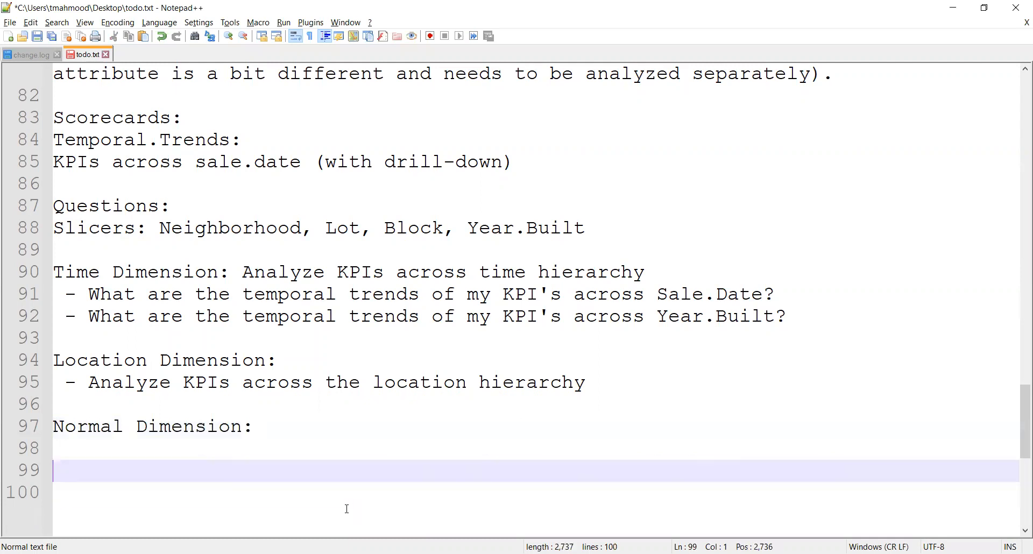
key(Up)
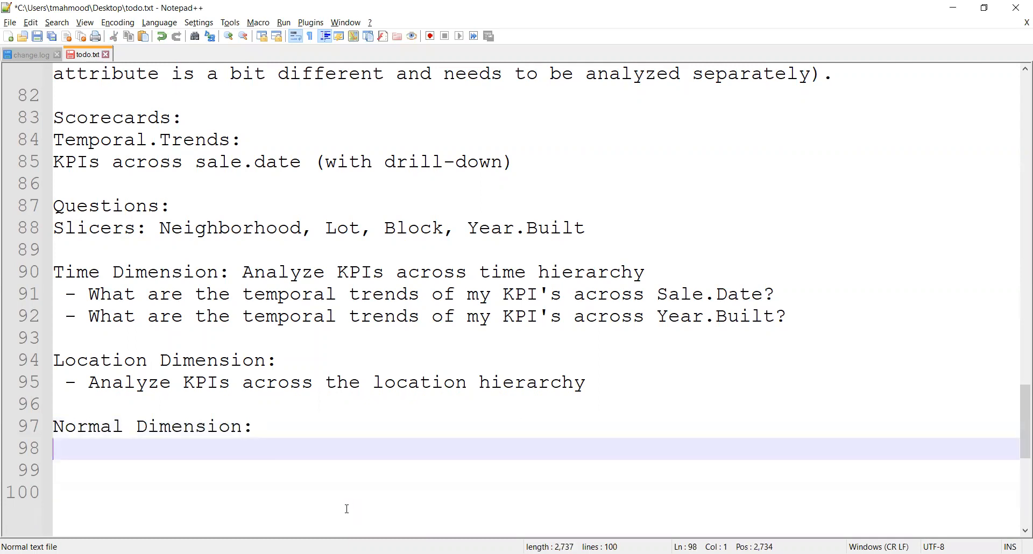
text(-)
key(ctrl+s)
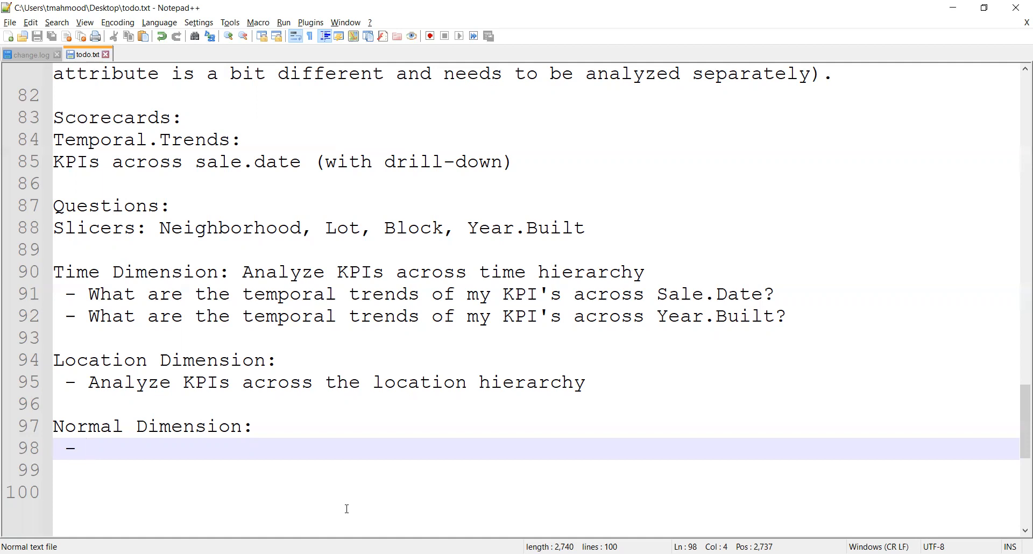
Step: Add "When did the sales price fall and when did it increase and why?" after Questions, followed by a blank line, and save
click(196, 204)
text(Wh)
key(Escape)
text(wne)
key(BackSpace)
key(BackSpace)
key(BackSpace)
text(en did the sales pr)
text(ice va)
key(BackSpace)
key(BackSpace)
text(f)
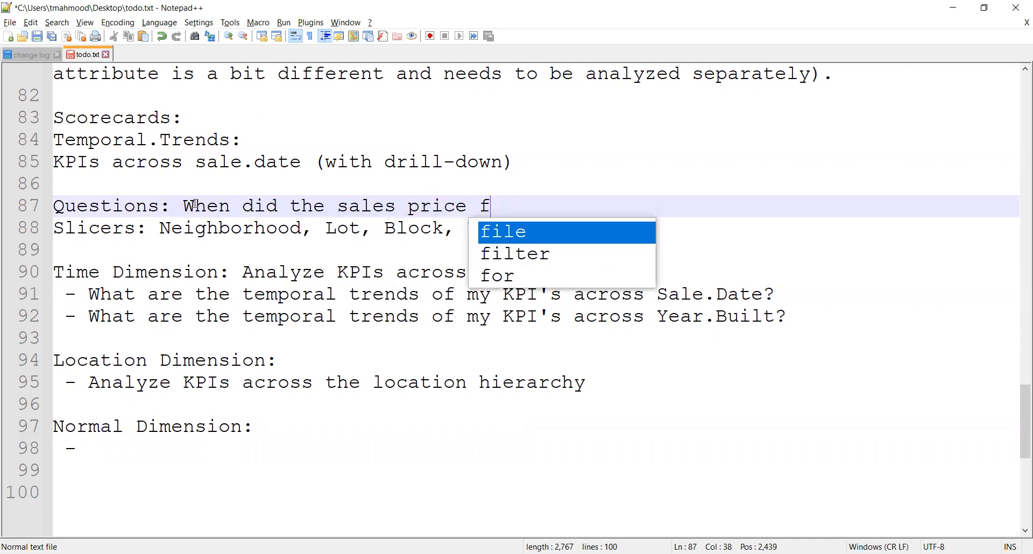
text(all and when did)
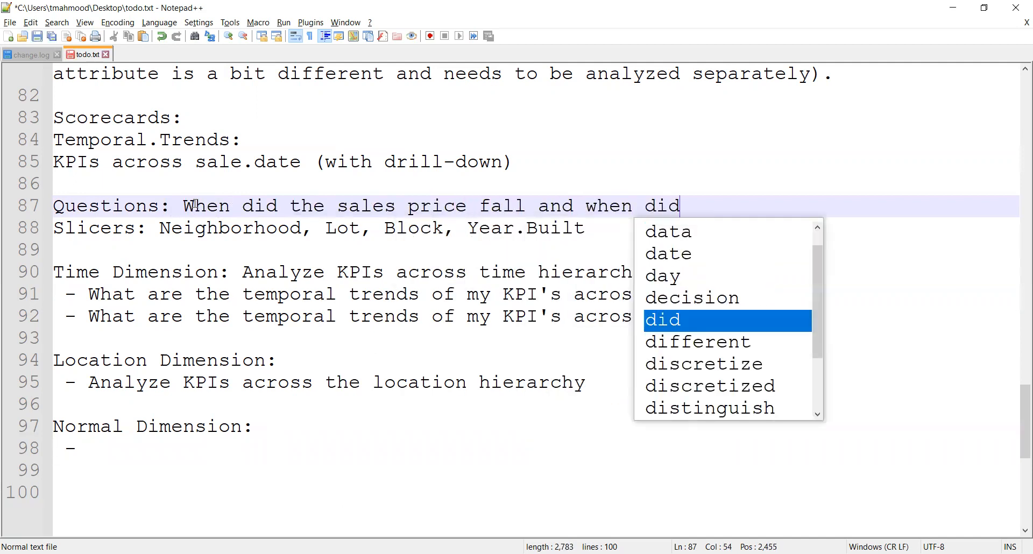
text( it increase and why?)
key(Return)
key(ctrl+s)
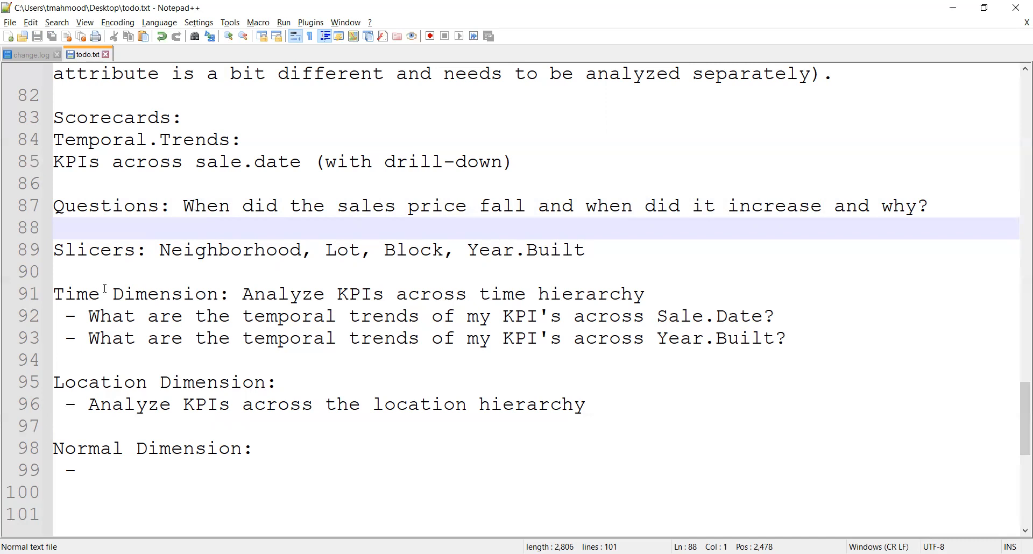
Step: Remove Address.Type from the normal dimensions list and insert a blank line between Building.Type and Year.Built
scroll(213, 440, up, 3)
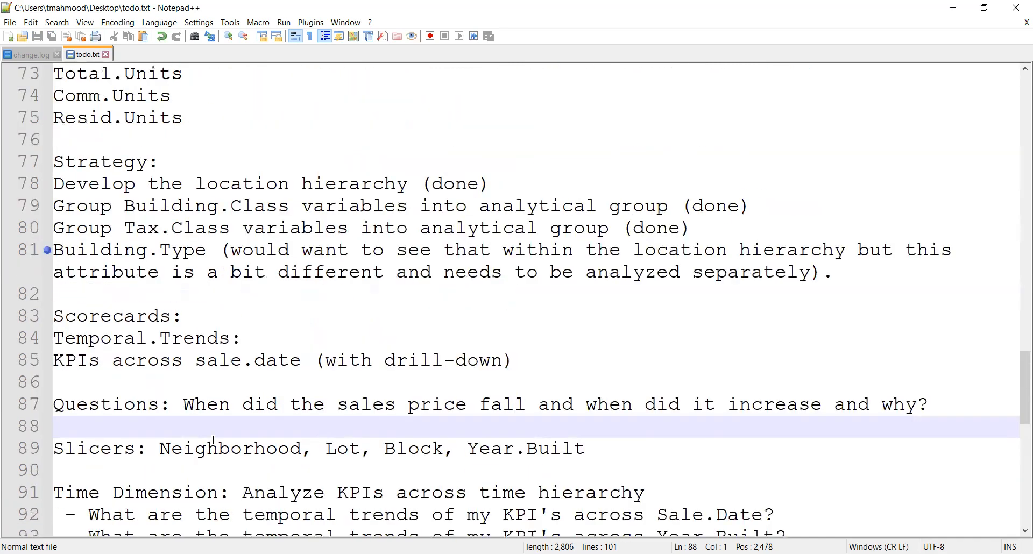
scroll(214, 440, up, 6)
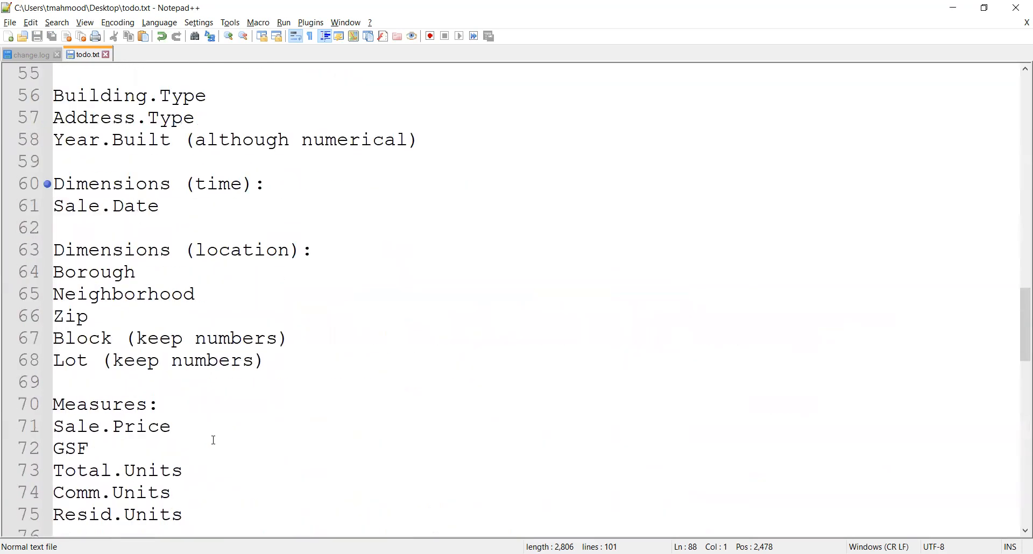
drag(288, 383, 53, 188)
scroll(254, 233, up, 2)
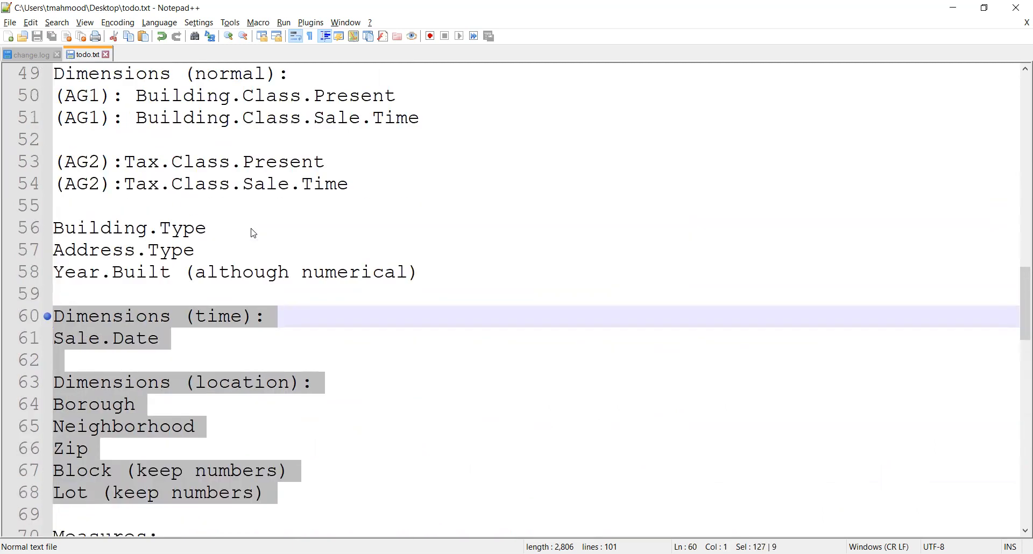
scroll(253, 233, up, 1)
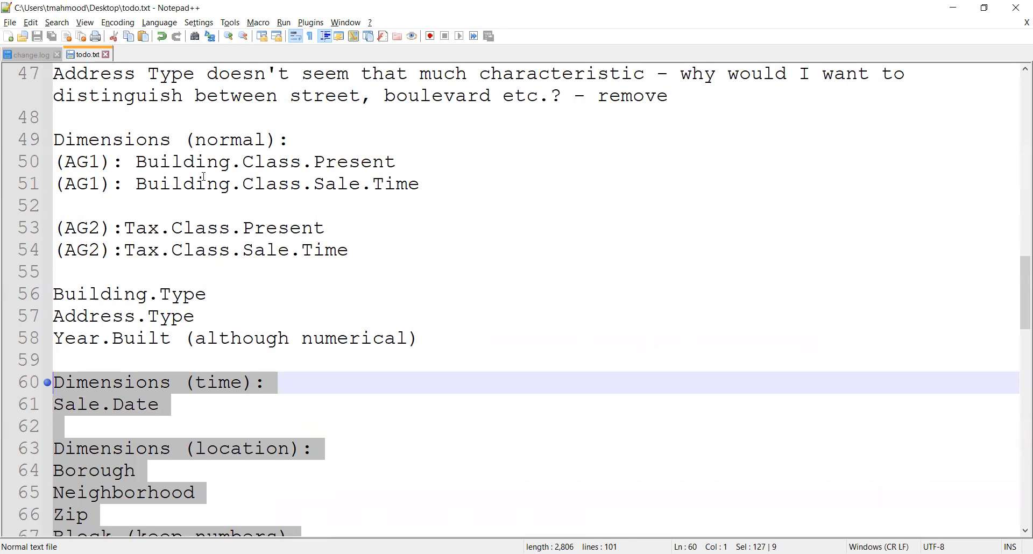
drag(223, 320, 5, 321)
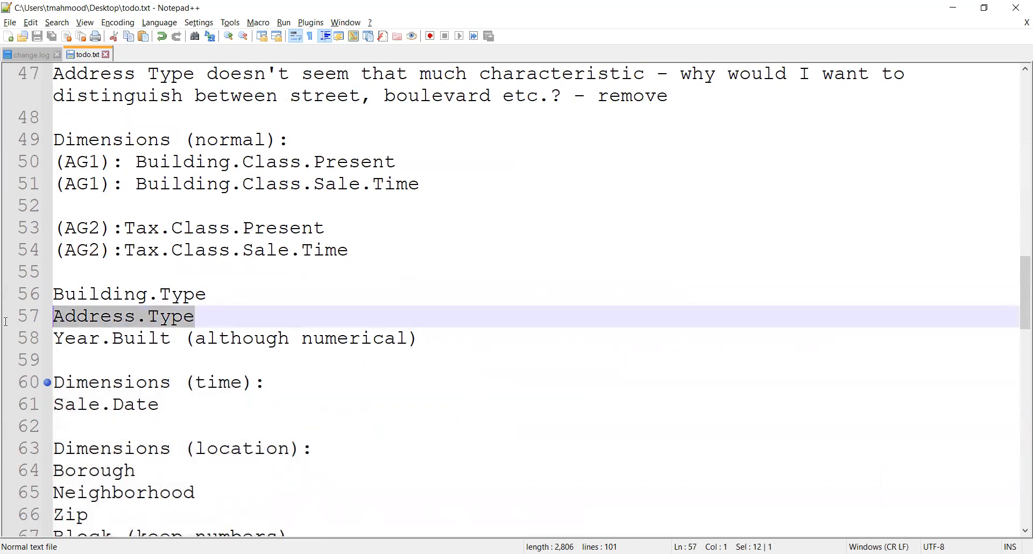
key(BackSpace)
key(BackSpace)
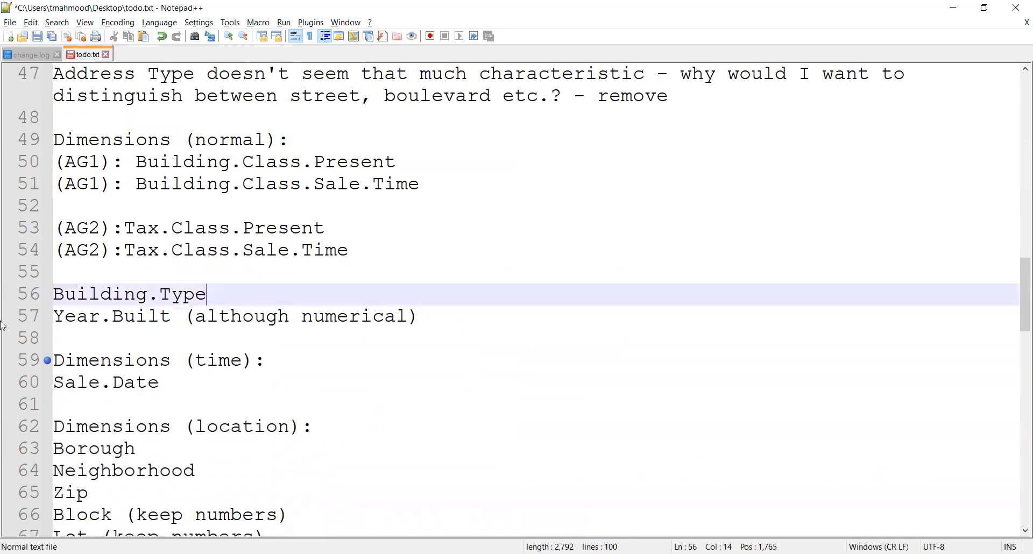
key(Right)
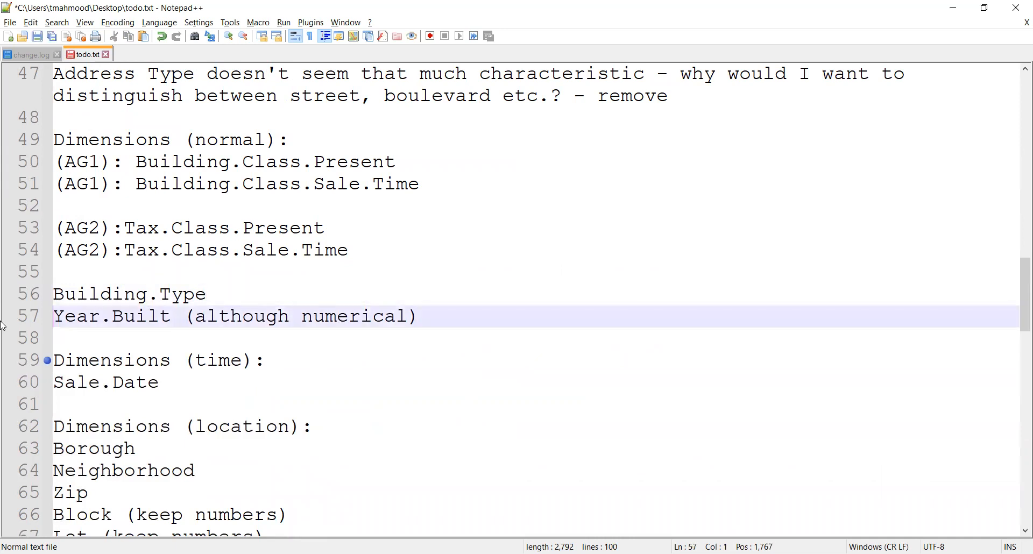
key(Return)
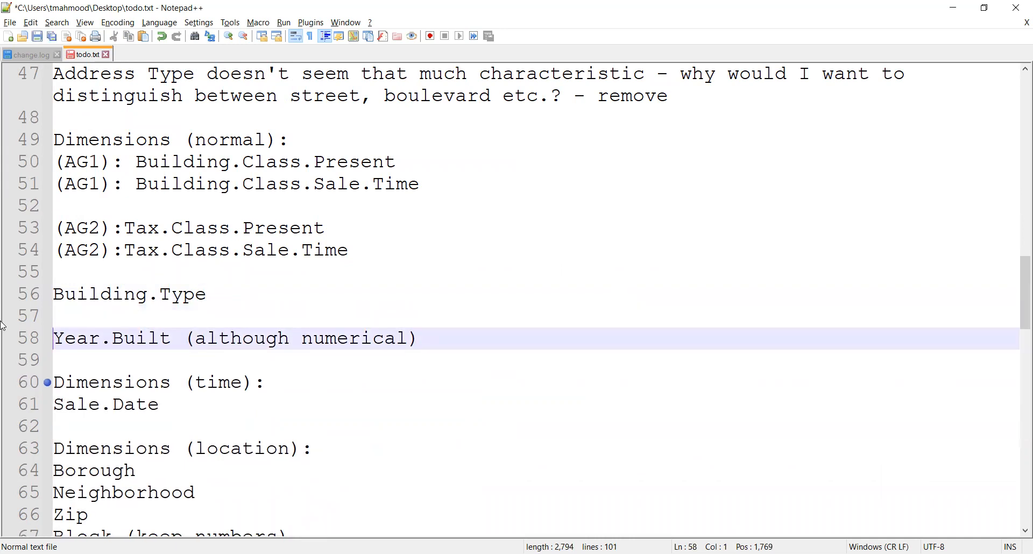
Step: Highlight the normal dimension entries from Building.Class.Present through Building.Type to review them
key(Up)
key(Up)
key(Up)
key(Up)
key(Up)
key(Up)
key(Up)
key(Up)
key(Up)
key(Down)
key(shift+Down)
key(shift+Down)
key(shift+Down)
key(shift+Down)
key(shift+Down)
key(shift+Down)
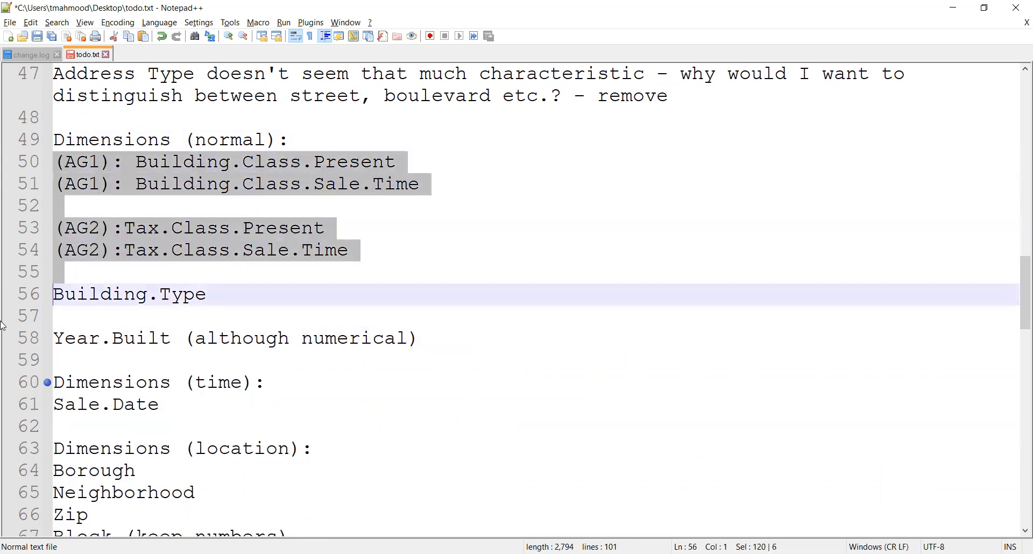
key(shift+Down)
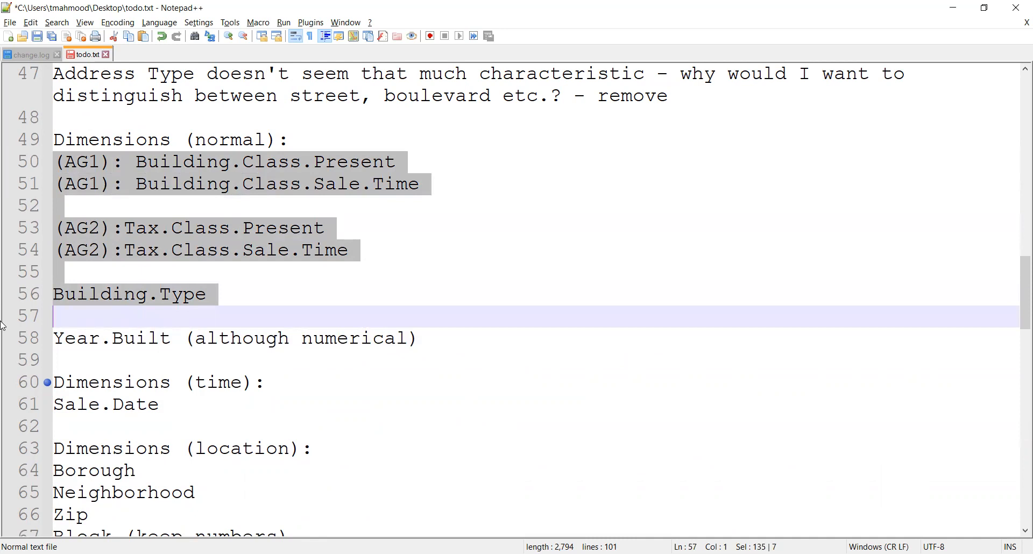
Step: Write "Analyze KPIs across building types" as the first bullet under Normal Dimension
scroll(286, 437, down, 13)
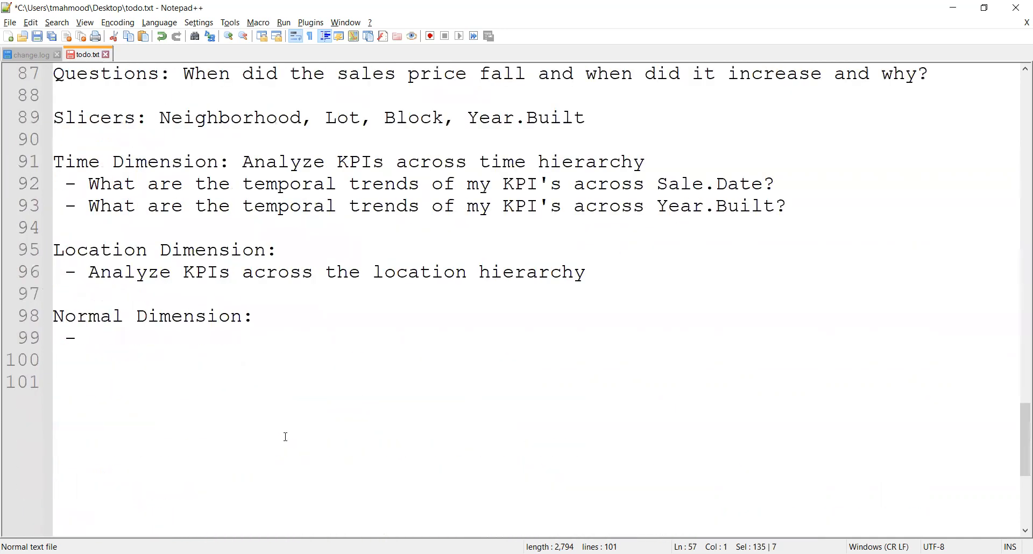
click(114, 335)
text(A)
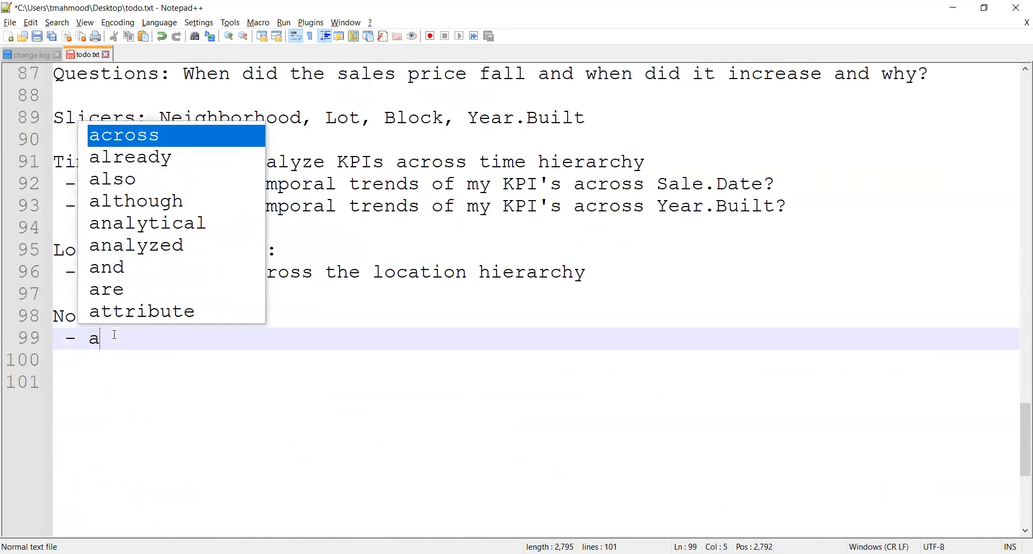
text(balu)
key(BackSpace)
key(BackSpace)
key(BackSpace)
key(BackSpace)
text(n)
key(Return)
text(KPIs acriss)
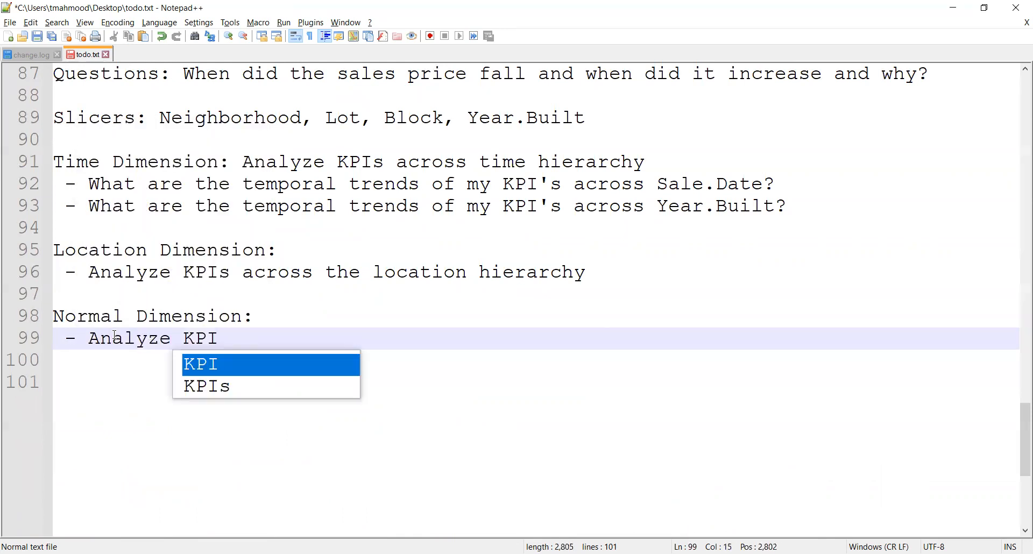
key(BackSpace)
key(BackSpace)
key(BackSpace)
text(oss buil)
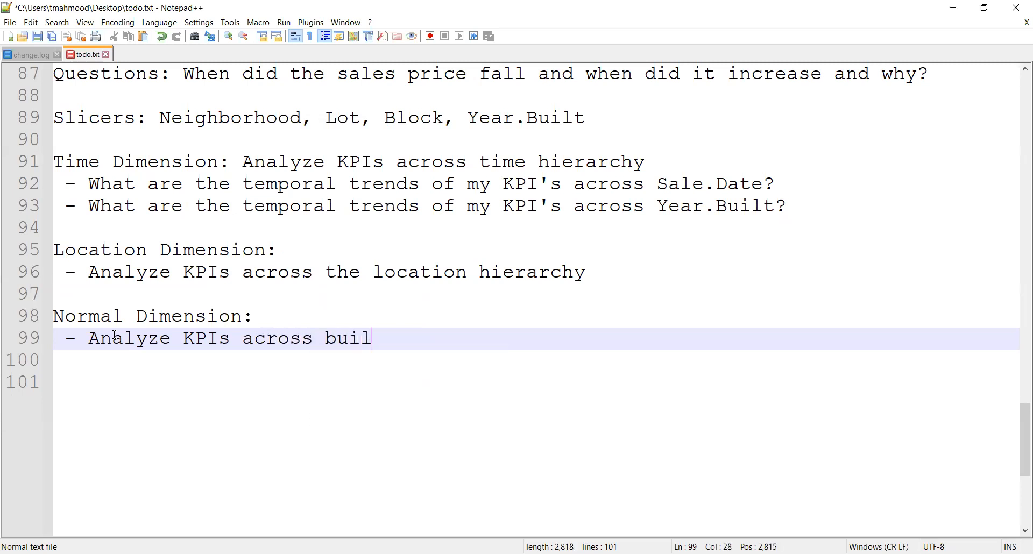
text(ding types)
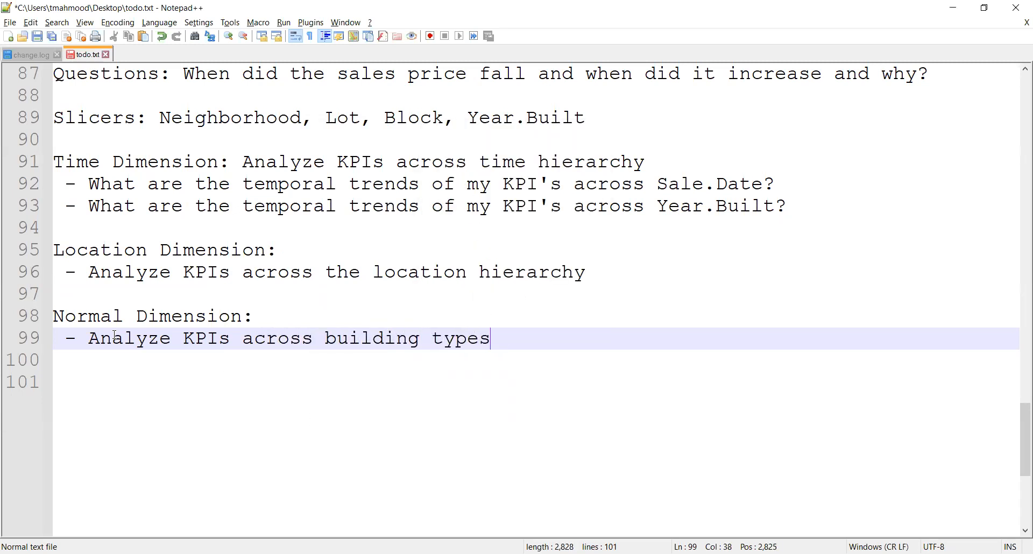
Step: Add a second indented dash bullet under Normal Dimension reading "Analyze KPIs across building class"
key(Return)
text(- Anal)
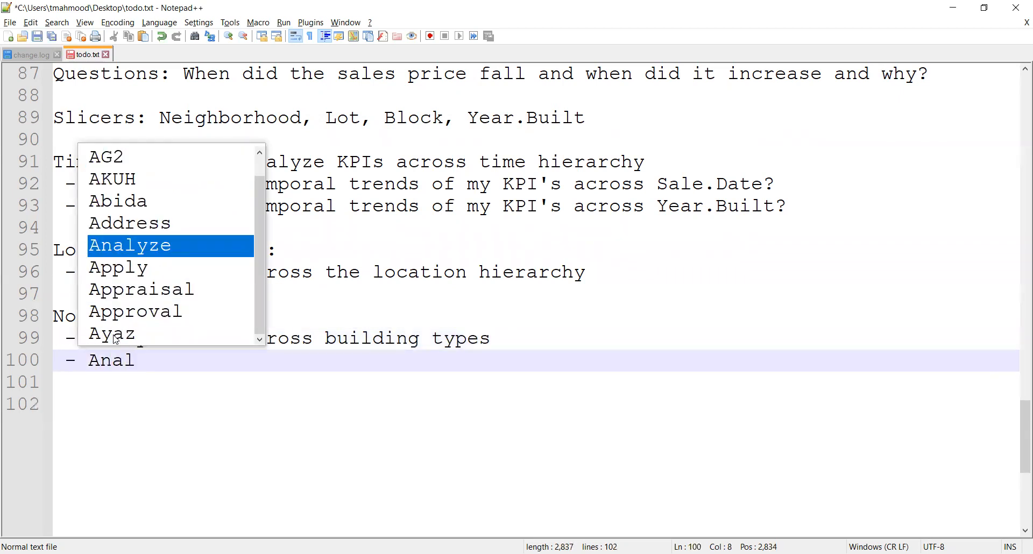
key(Return)
text(KPIs across building cal)
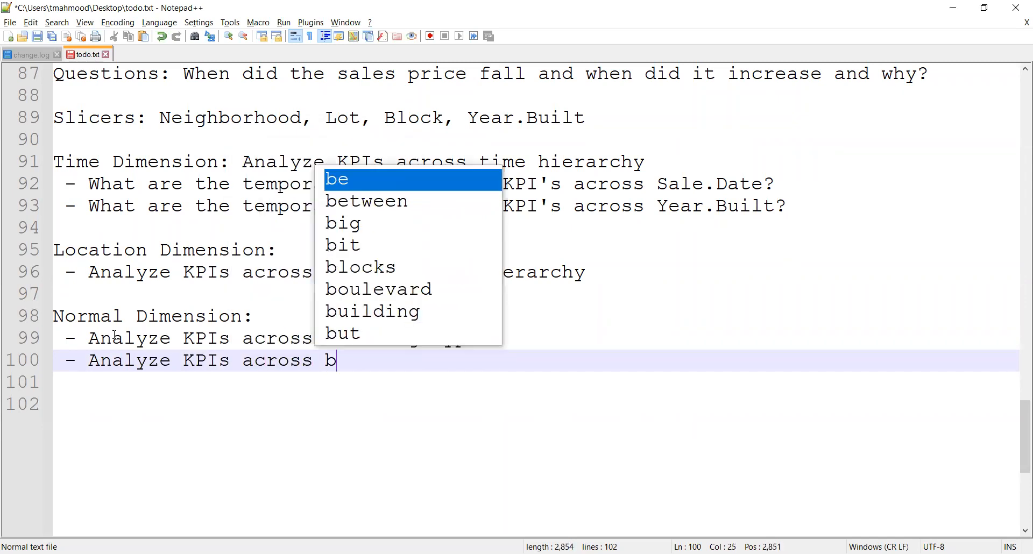
key(BackSpace)
key(BackSpace)
text(lass)
key(Escape)
Step: Duplicate the building class bullet below itself, change the copy to "Analyze KPIs across tax class" and save the file
key(Home)
key(Home)
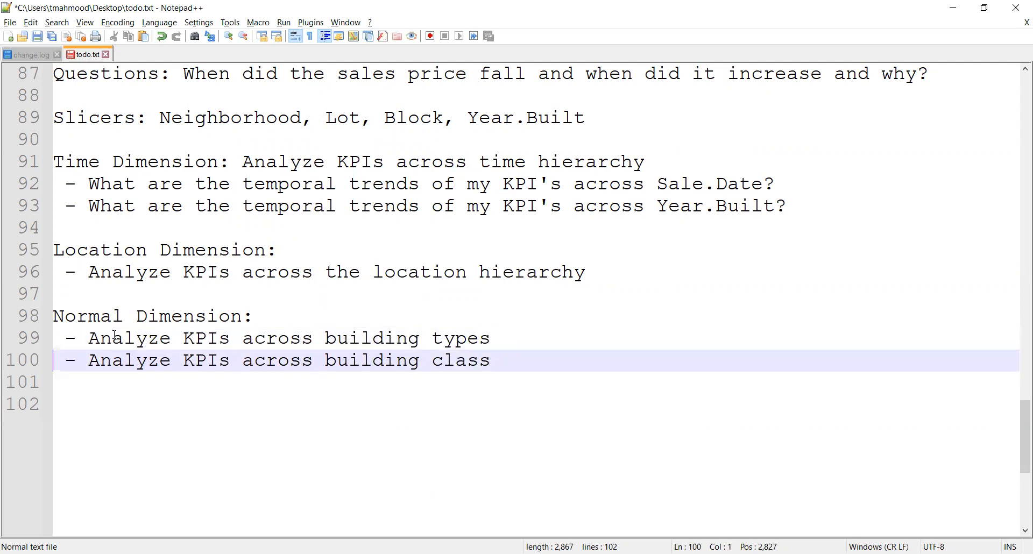
key(shift+Down)
key(ctrl+c)
key(Right)
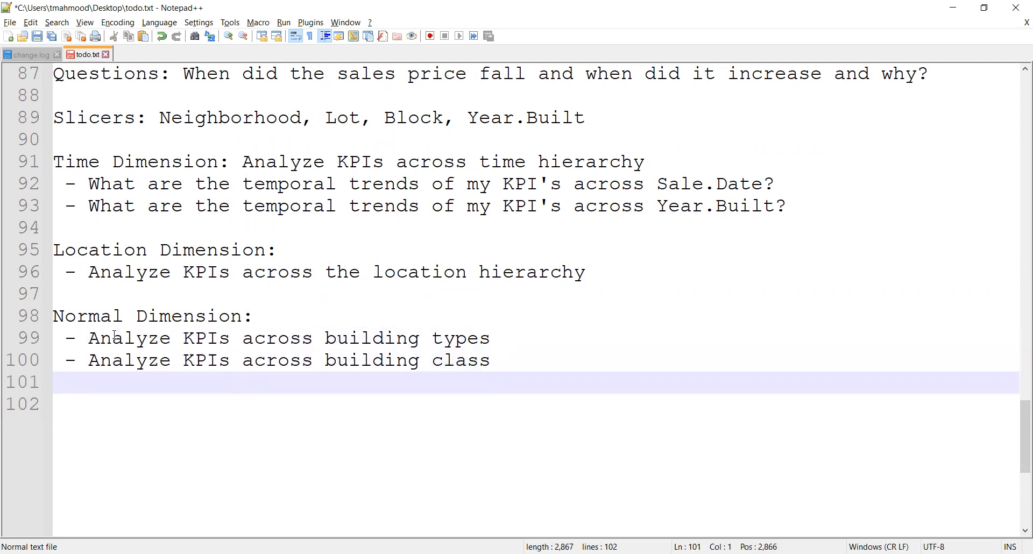
key(ctrl+v)
key(ctrl+Left)
key(ctrl+Left)
key(ctrl+Left)
key(shift+Right)
key(shift+Right)
key(shift+Right)
key(shift+Right)
key(shift+Right)
key(shift+Right)
key(shift+Right)
key(shift+Right)
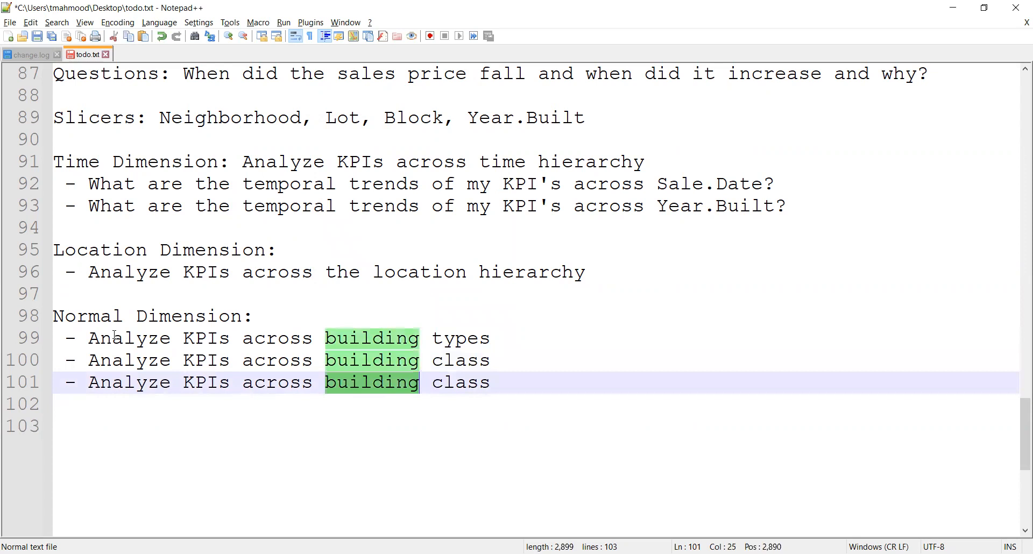
text(tax)
key(ctrl+s)
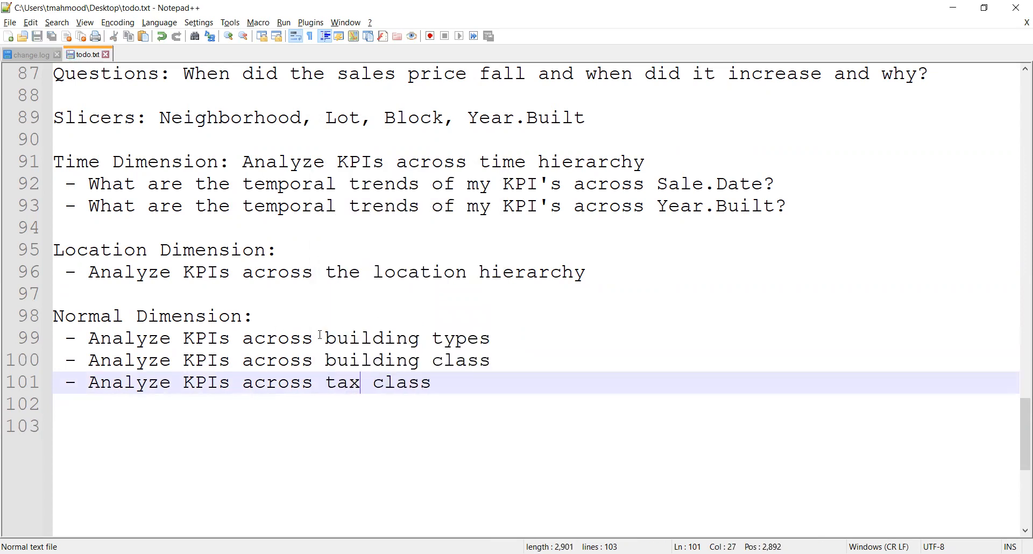
drag(509, 337, 90, 340)
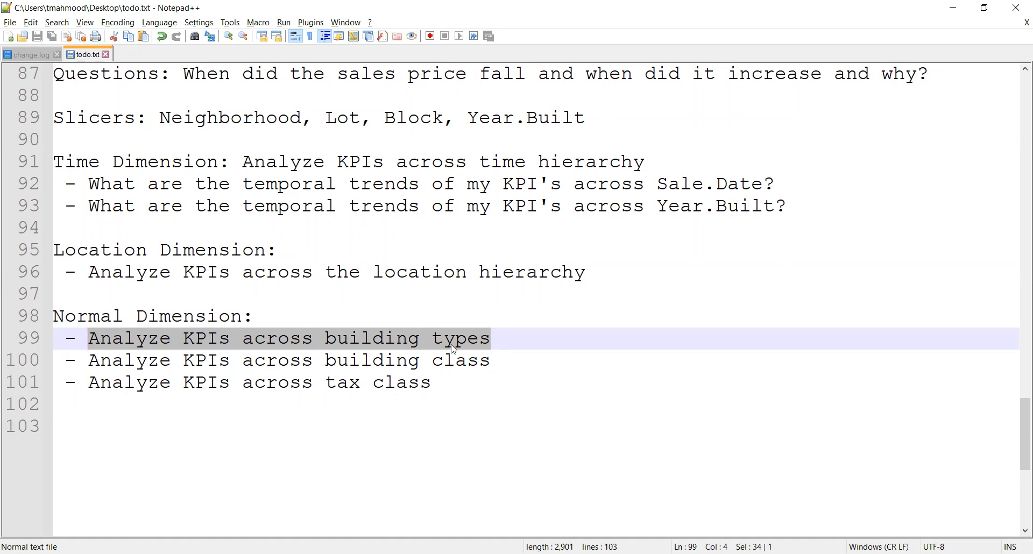
Step: Highlight the building class and tax class bullets and the whole plan from Questions through Normal Dimension to review them
click(441, 387)
drag(441, 387, 41, 365)
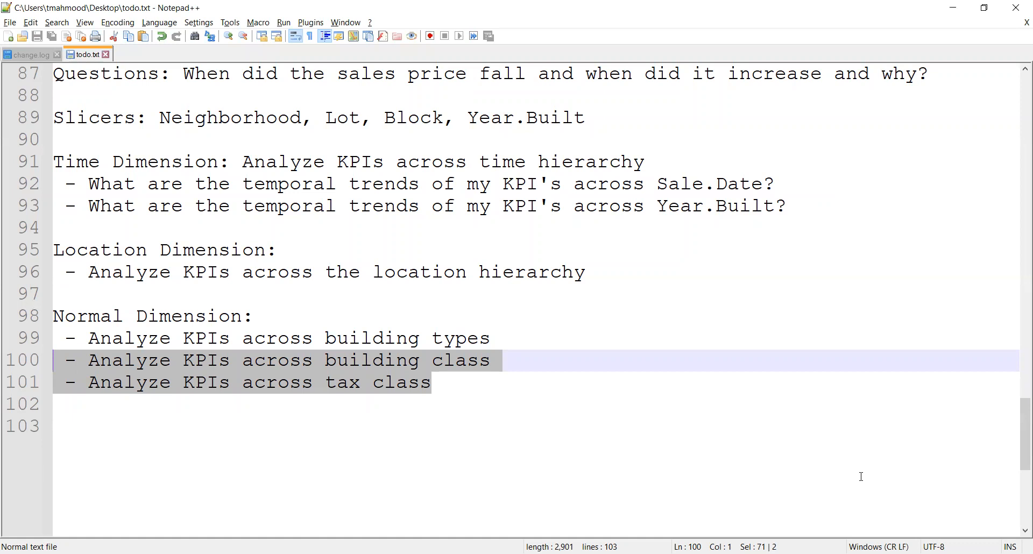
click(478, 399)
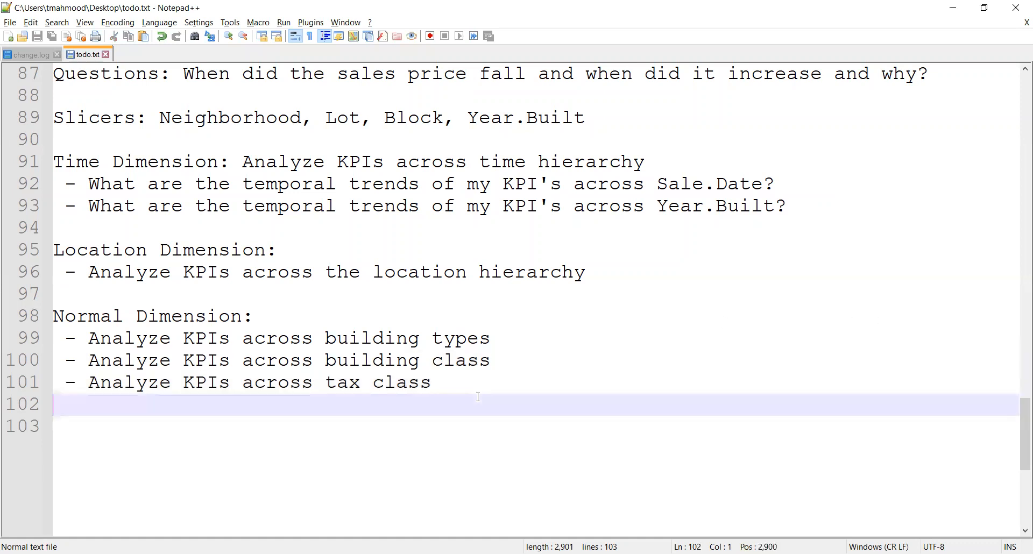
scroll(466, 396, up, 4)
scroll(208, 345, down, 1)
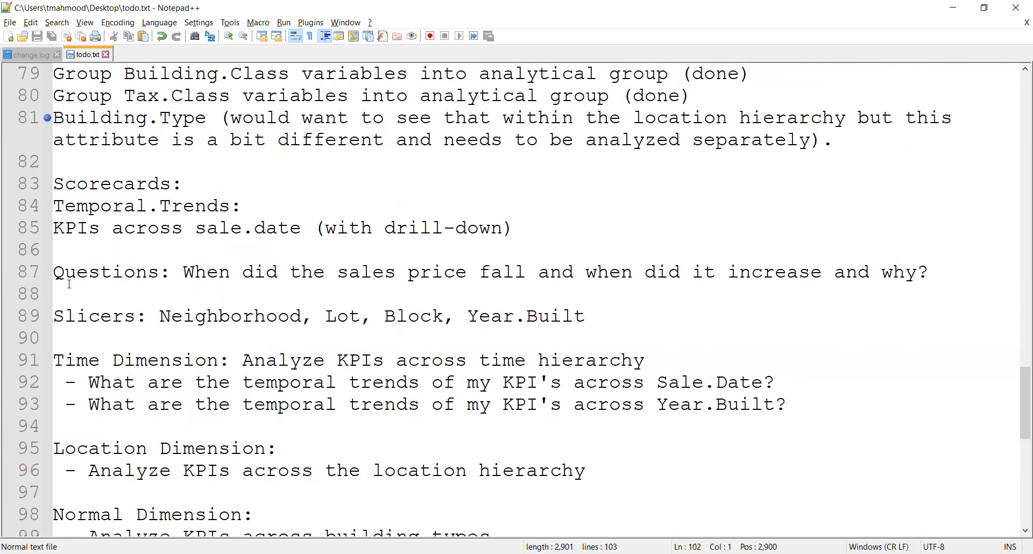
drag(54, 272, 447, 484)
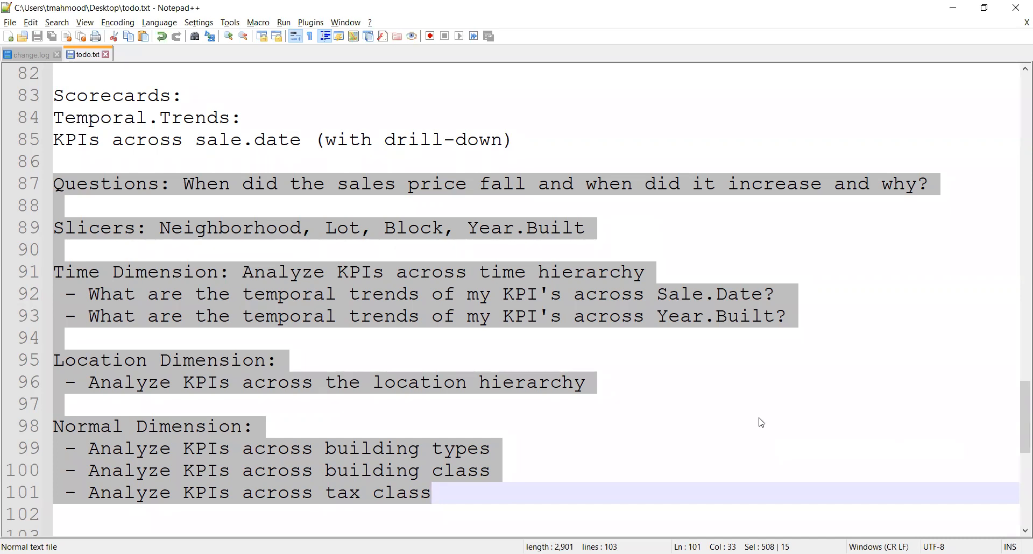
click(604, 421)
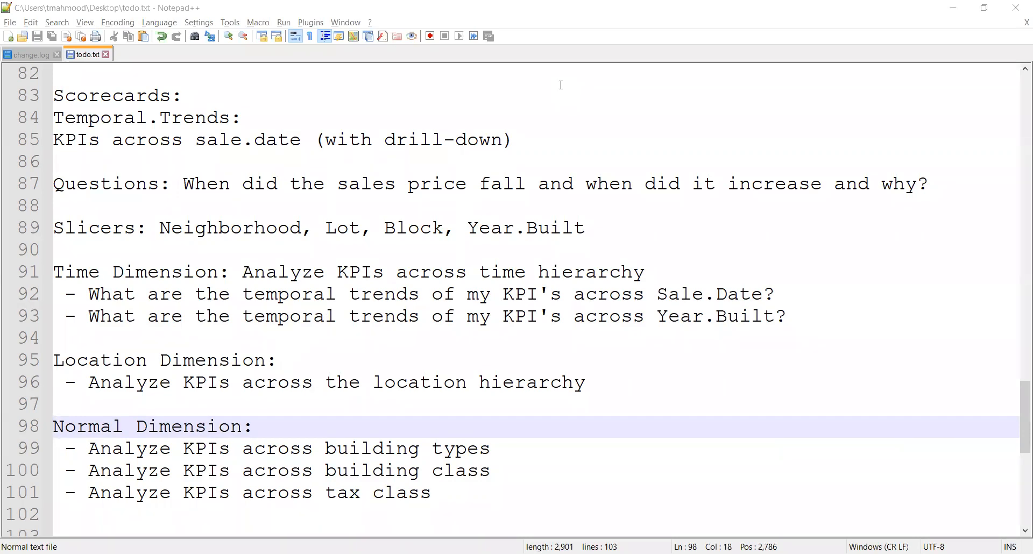
Step: Switch to the nyc report in Power BI Desktop, show the Temporal page and collapse the Filters pane
key(alt+Tab)
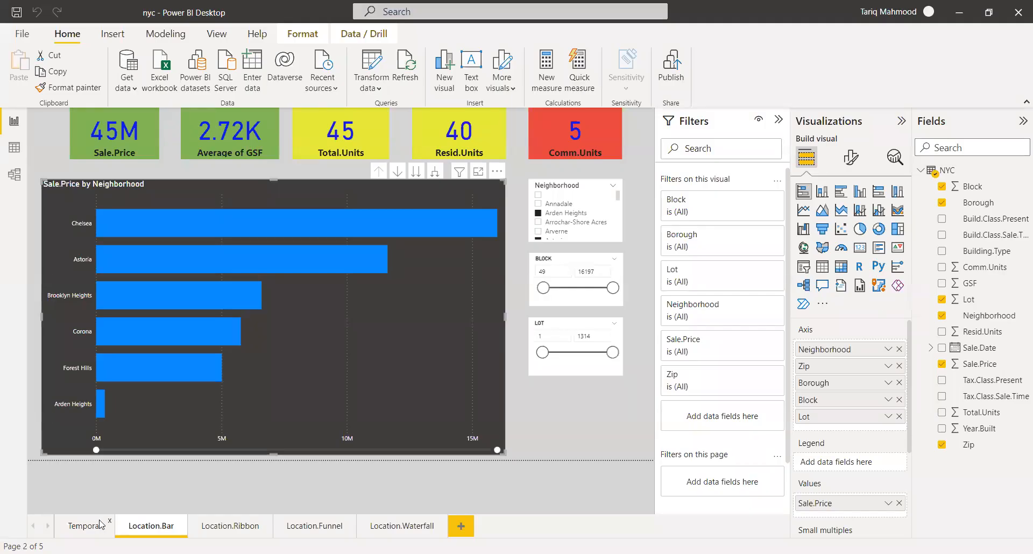
click(105, 526)
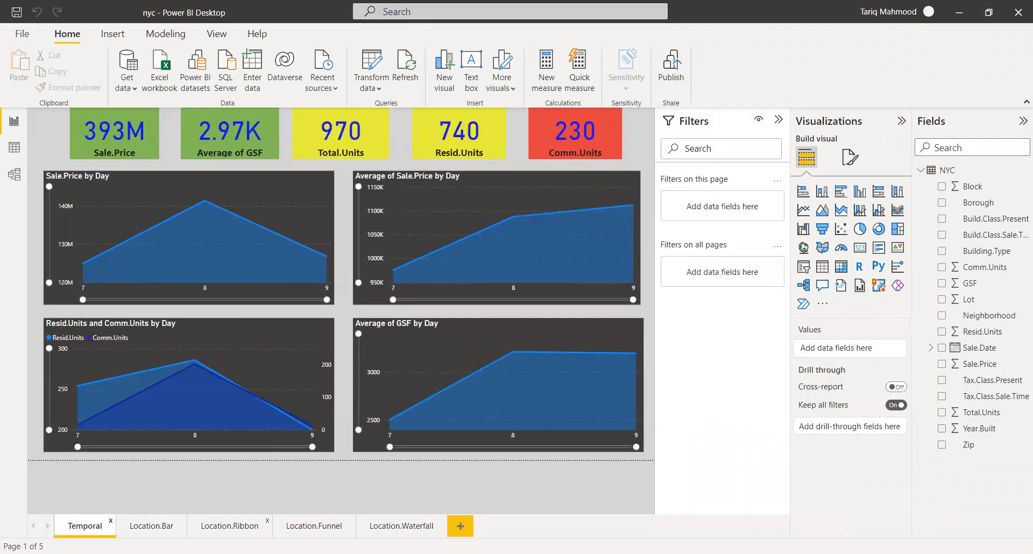
click(779, 119)
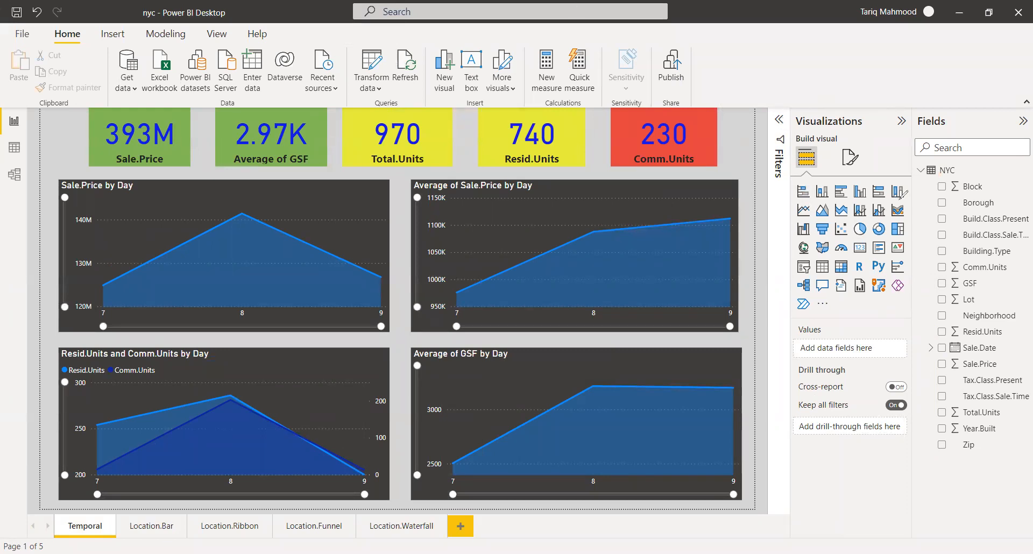
mouse_move(778, 174)
mouse_down()
mouse_move(902, 336)
mouse_move(783, 249)
mouse_move(782, 173)
mouse_up()
key(ctrl+z)
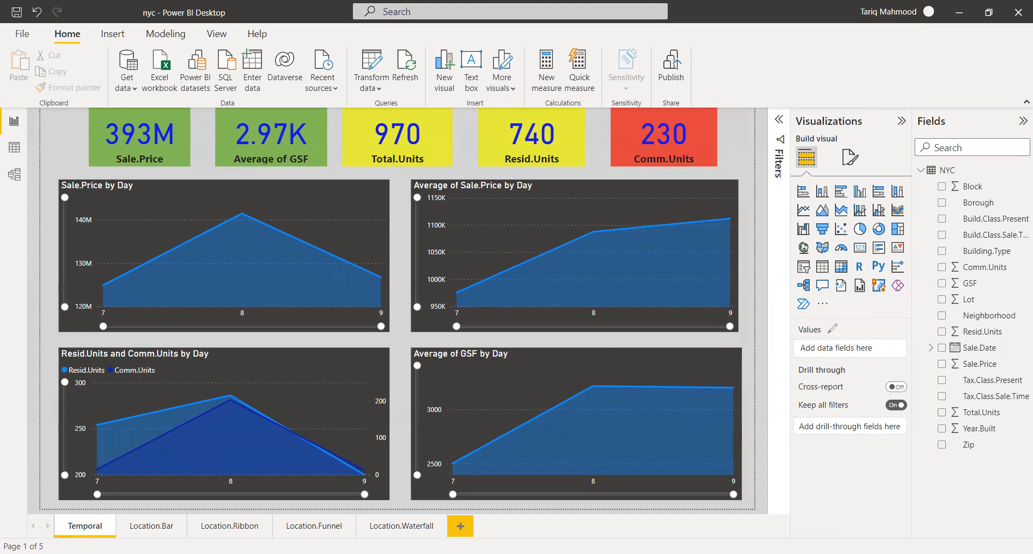
Step: Browse the full Power BI visuals gallery, examining the available custom charts, gauges, slicers and maps, and close it without adding any
click(823, 305)
click(876, 312)
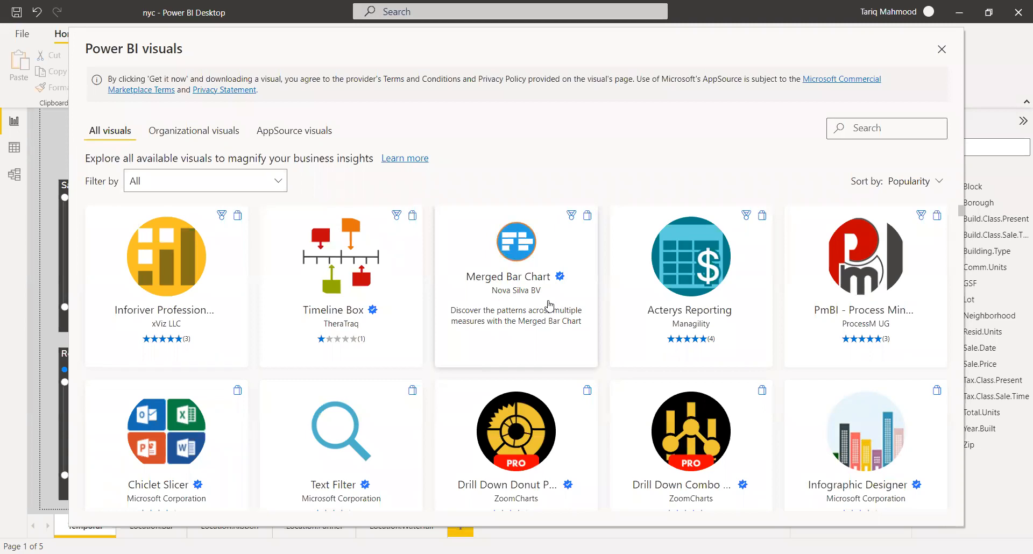
scroll(514, 347, down, 1)
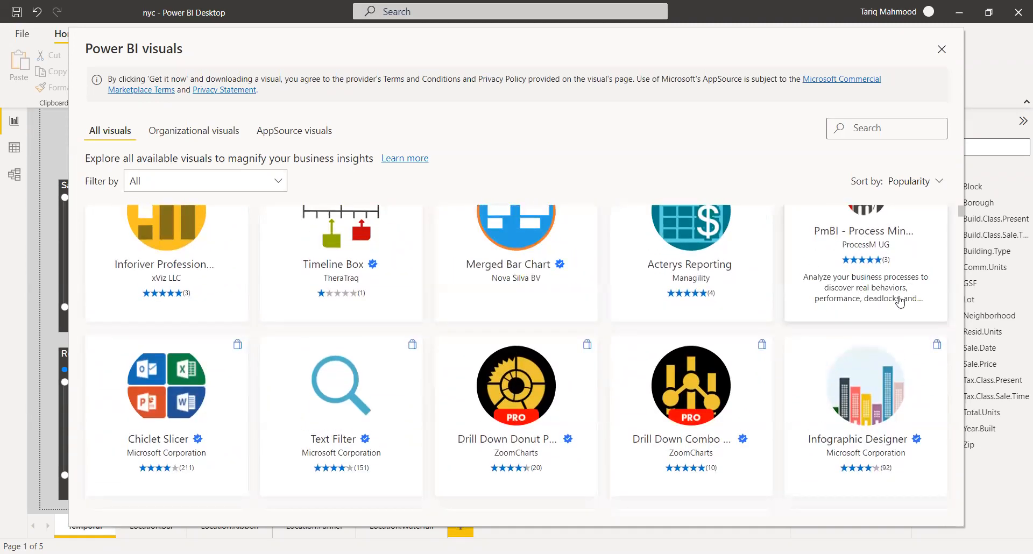
scroll(905, 271, up, 1)
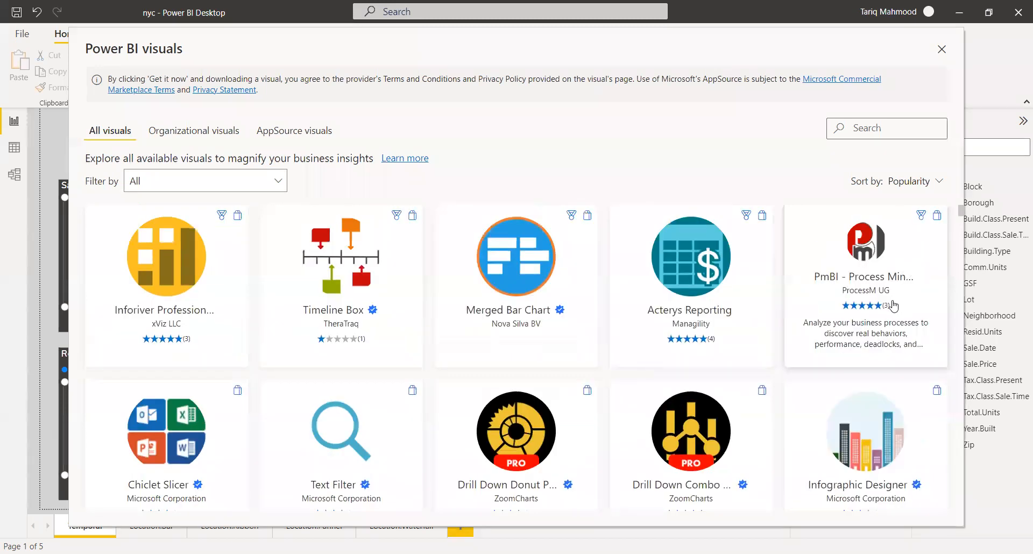
scroll(856, 337, down, 2)
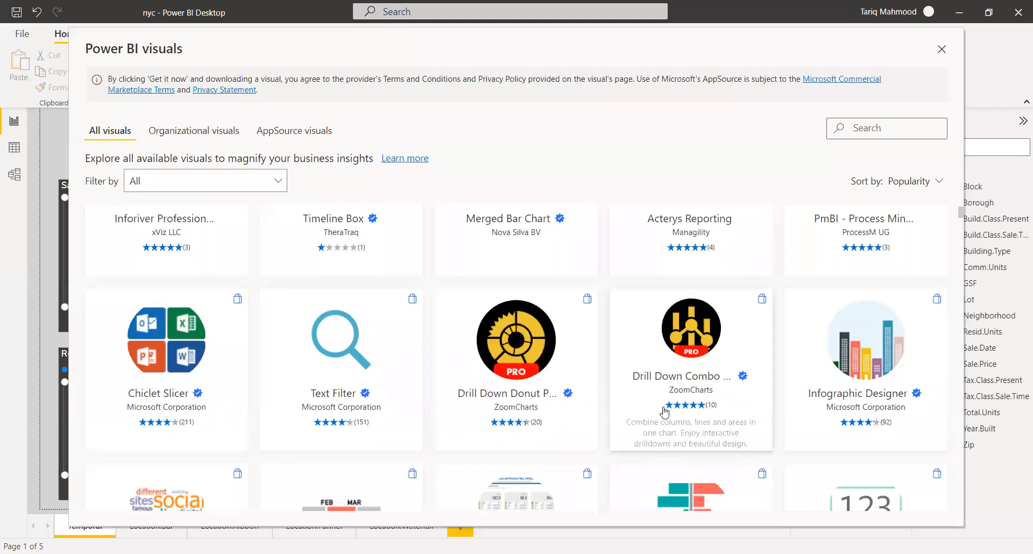
scroll(665, 412, down, 3)
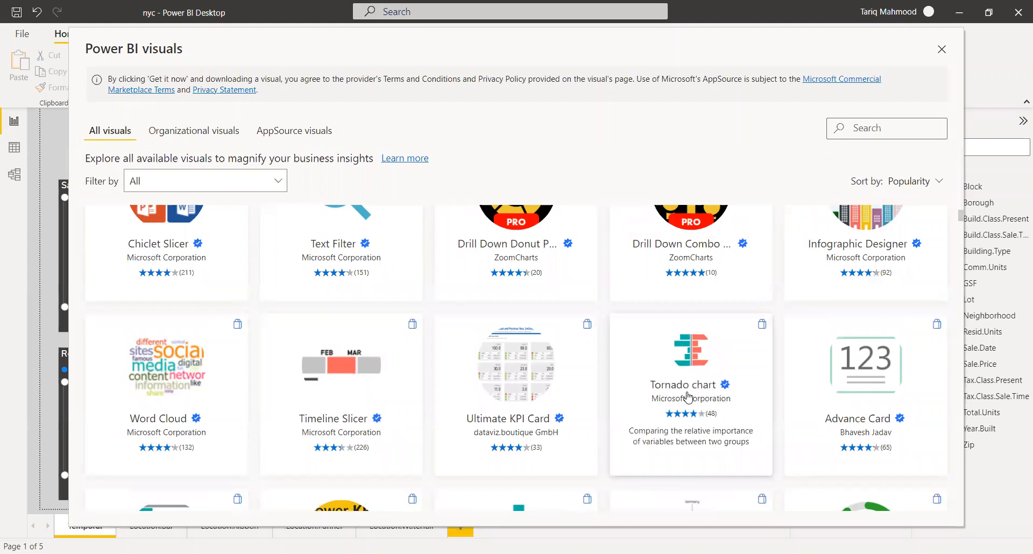
scroll(688, 397, down, 2)
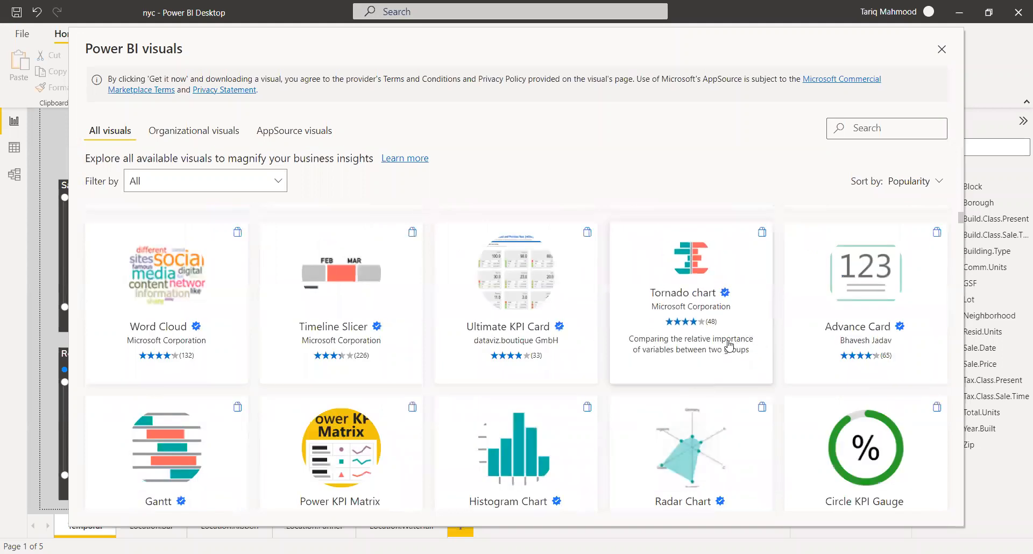
scroll(728, 341, down, 2)
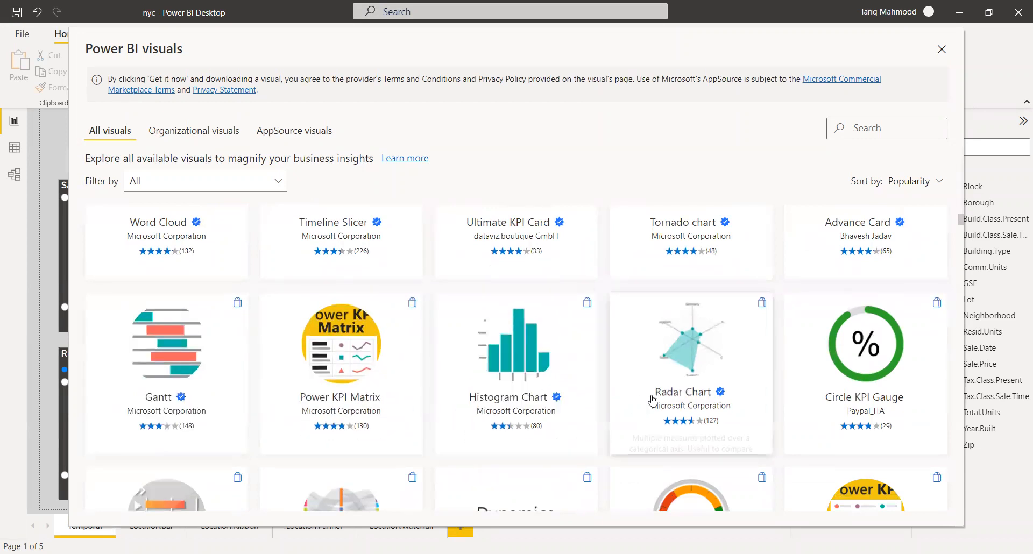
scroll(619, 345, up, 2)
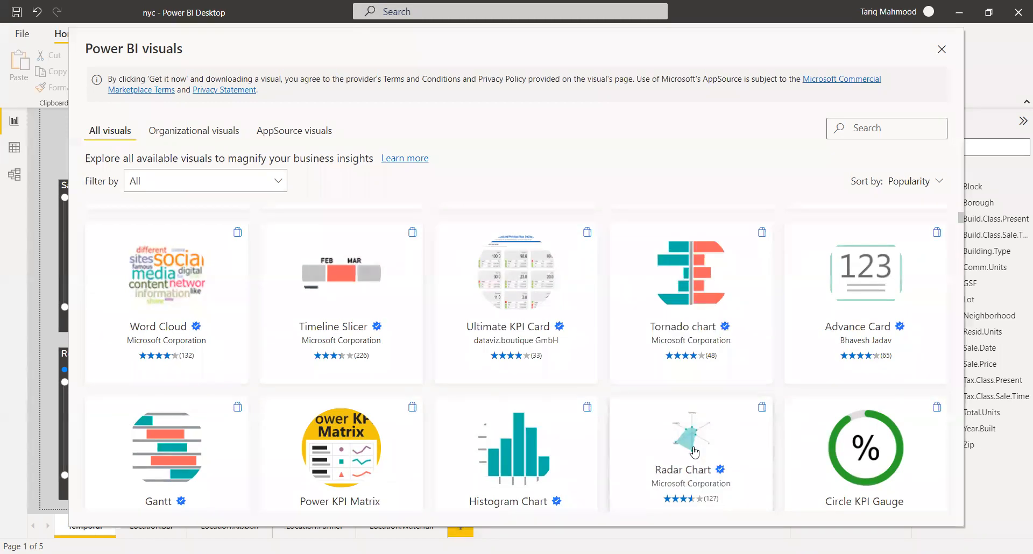
scroll(694, 452, down, 2)
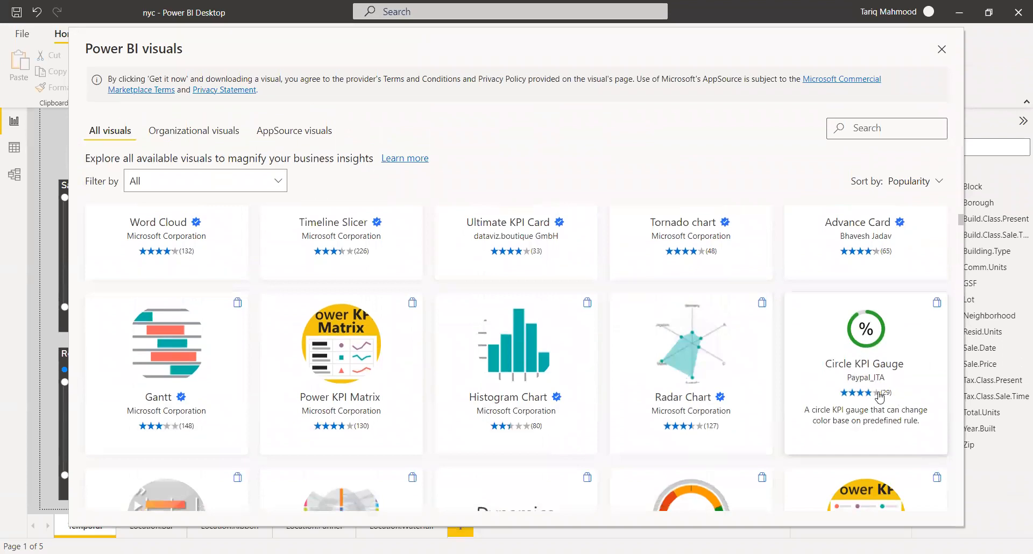
scroll(879, 425, down, 3)
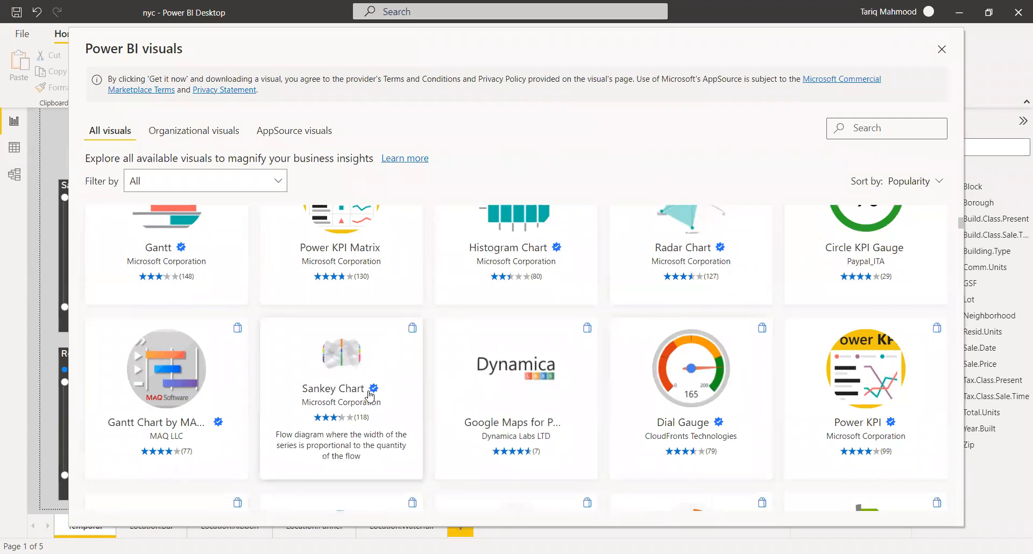
scroll(576, 427, down, 2)
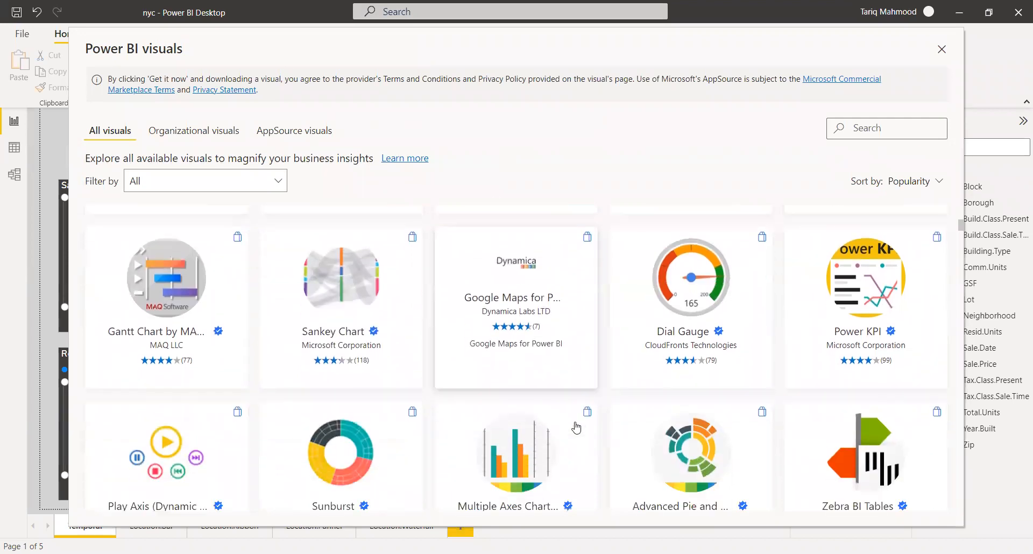
scroll(576, 428, down, 1)
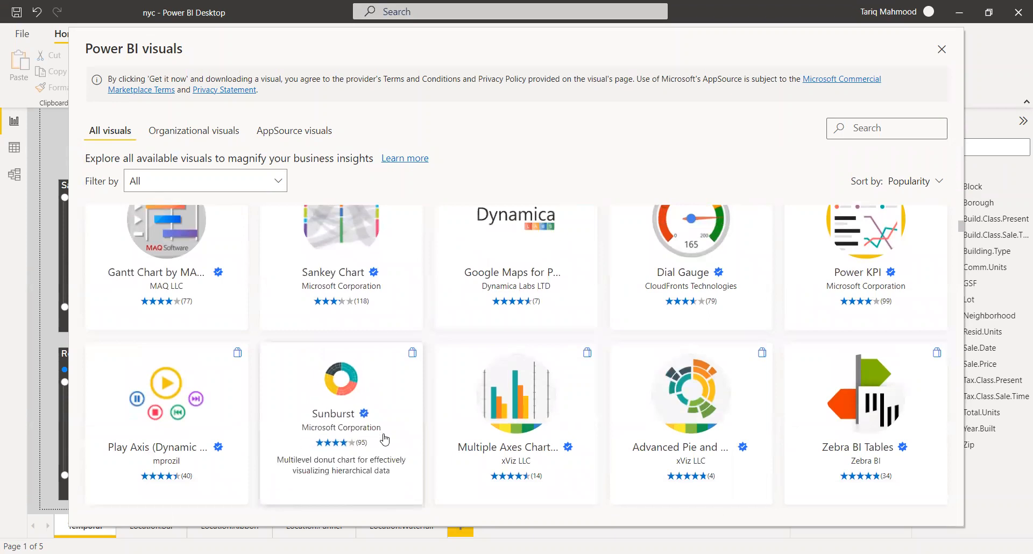
scroll(385, 440, down, 3)
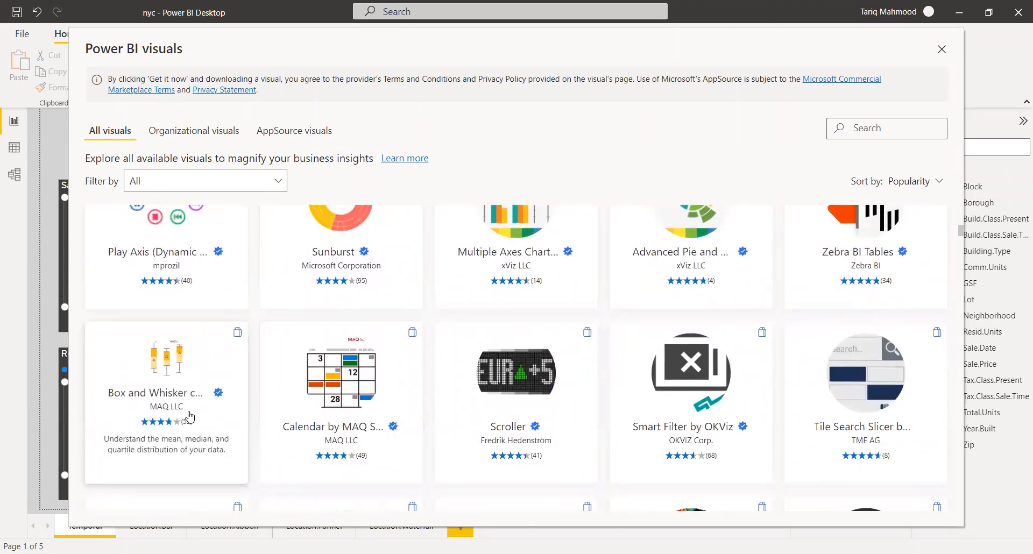
scroll(196, 413, down, 3)
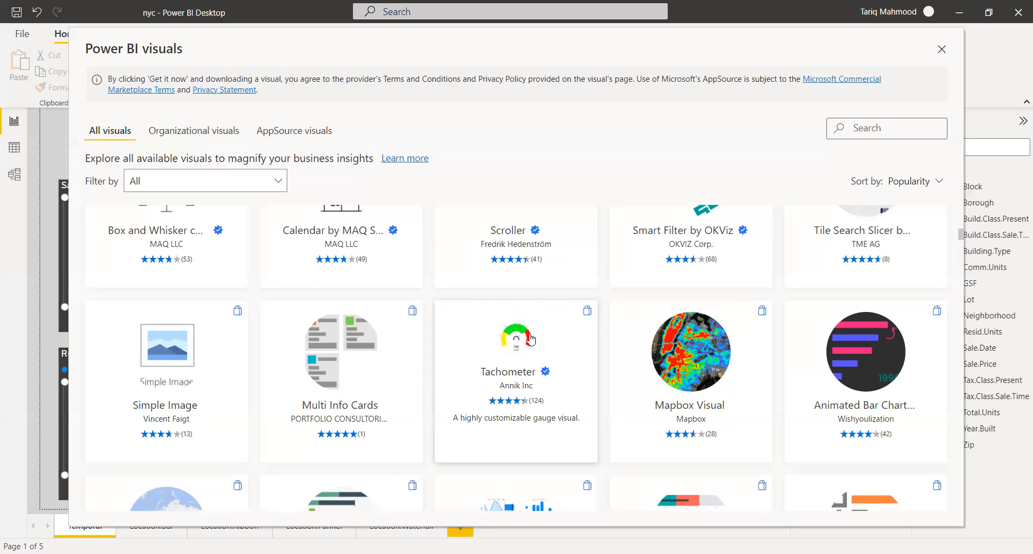
scroll(596, 406, down, 4)
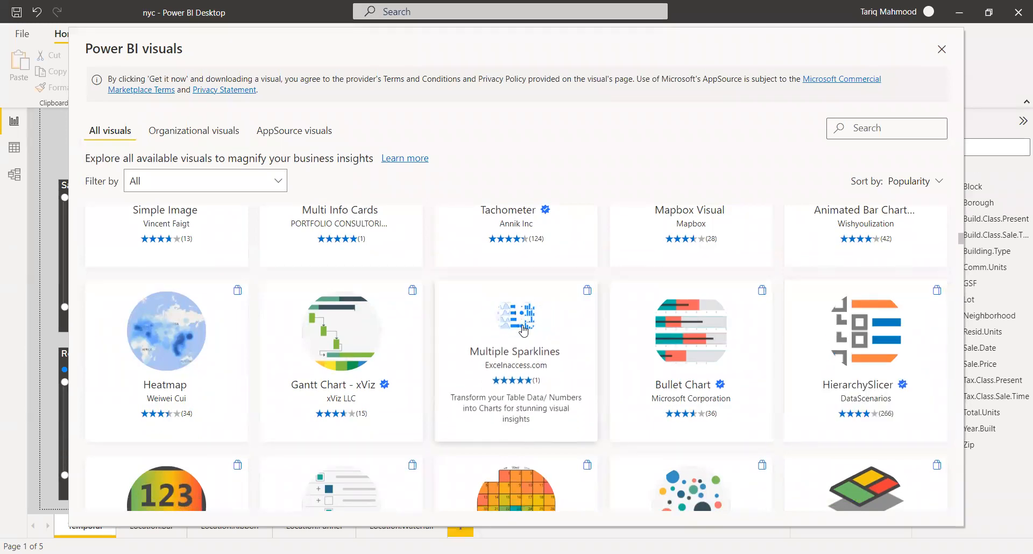
scroll(508, 351, down, 2)
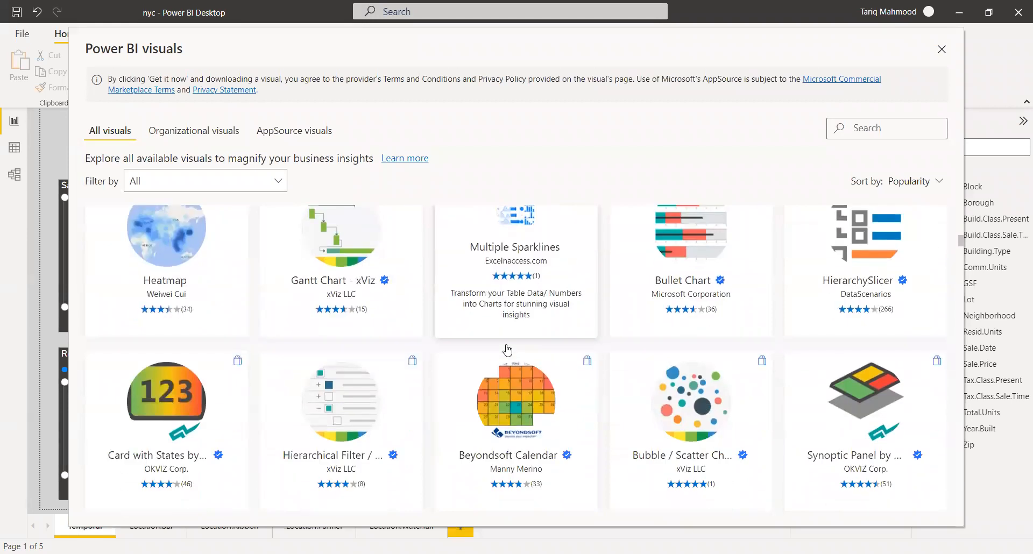
scroll(508, 351, down, 5)
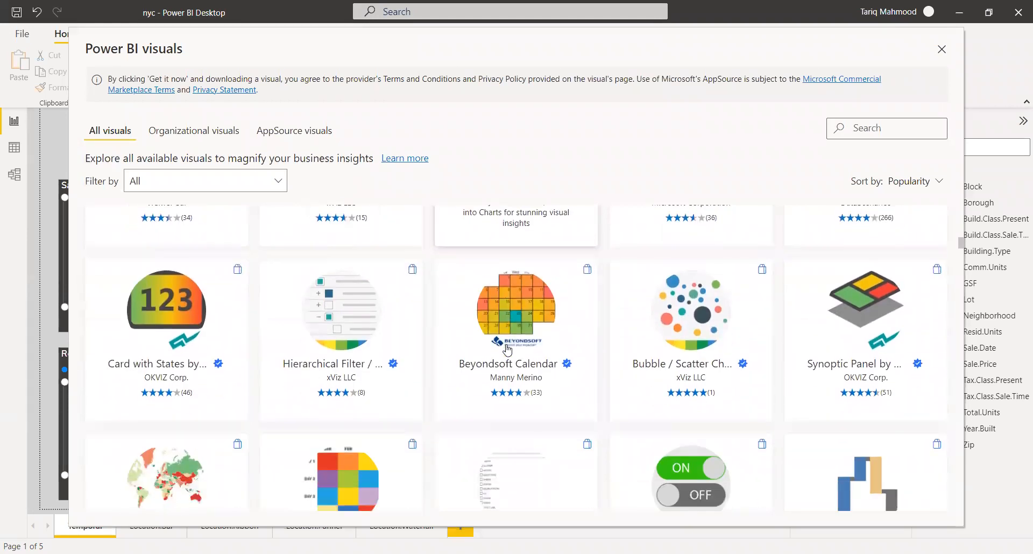
scroll(507, 350, down, 2)
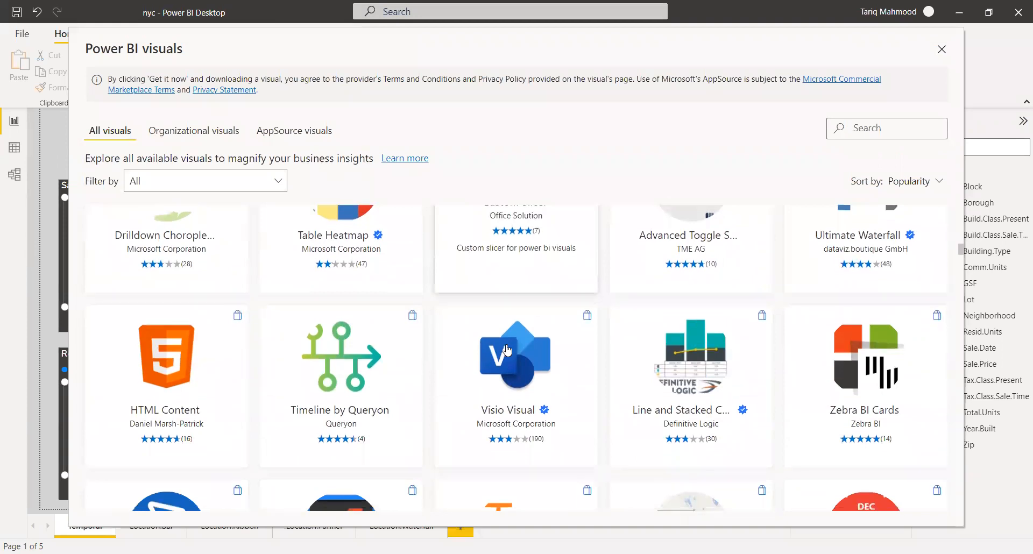
scroll(508, 350, down, 4)
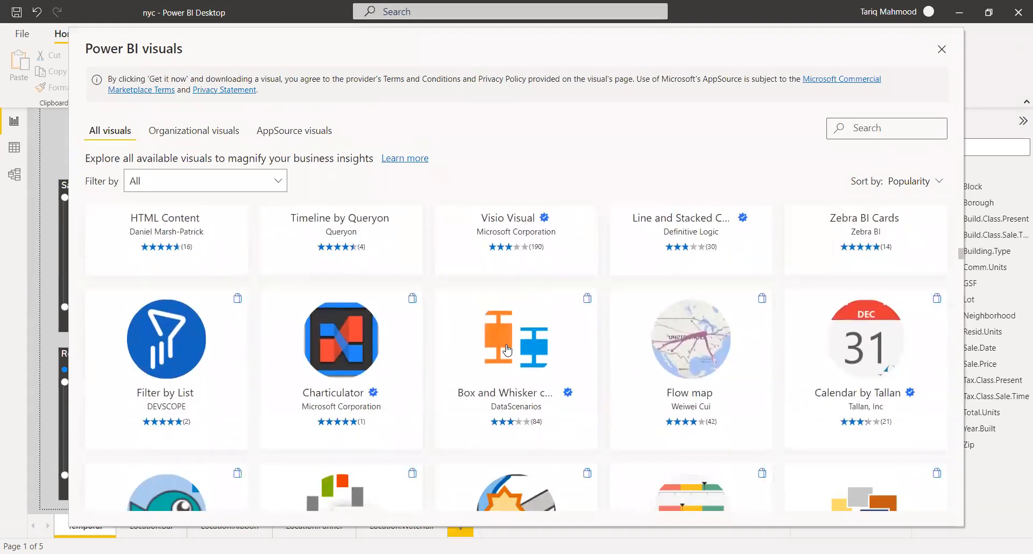
scroll(508, 351, down, 12)
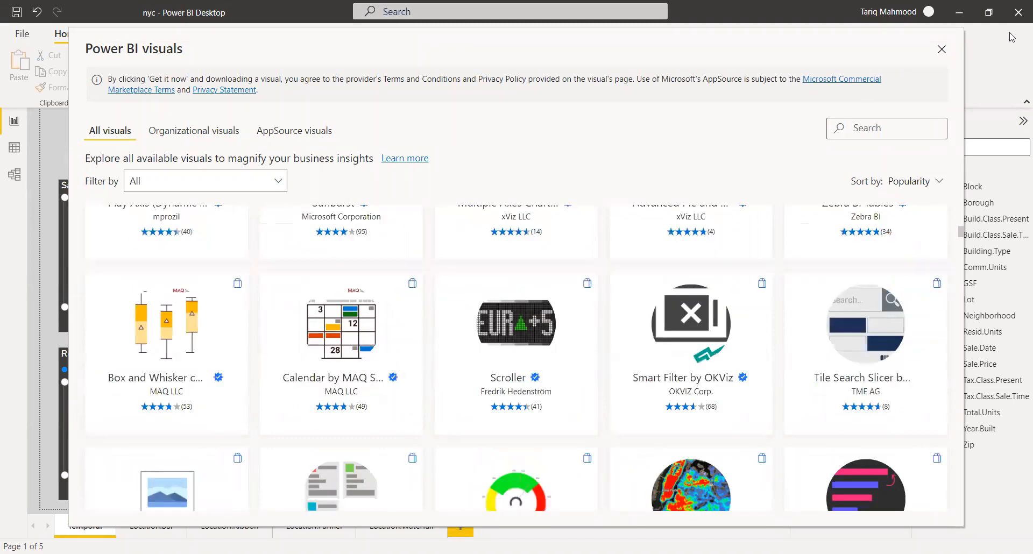
click(941, 51)
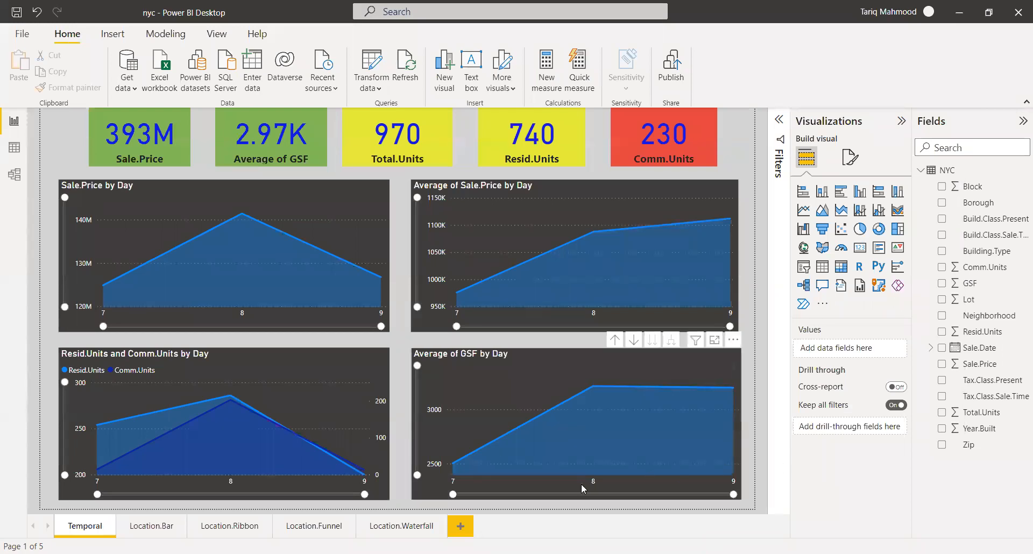
Step: Examine the Sale.Price card's visual and general formatting options, including its background effects and title switch
click(175, 159)
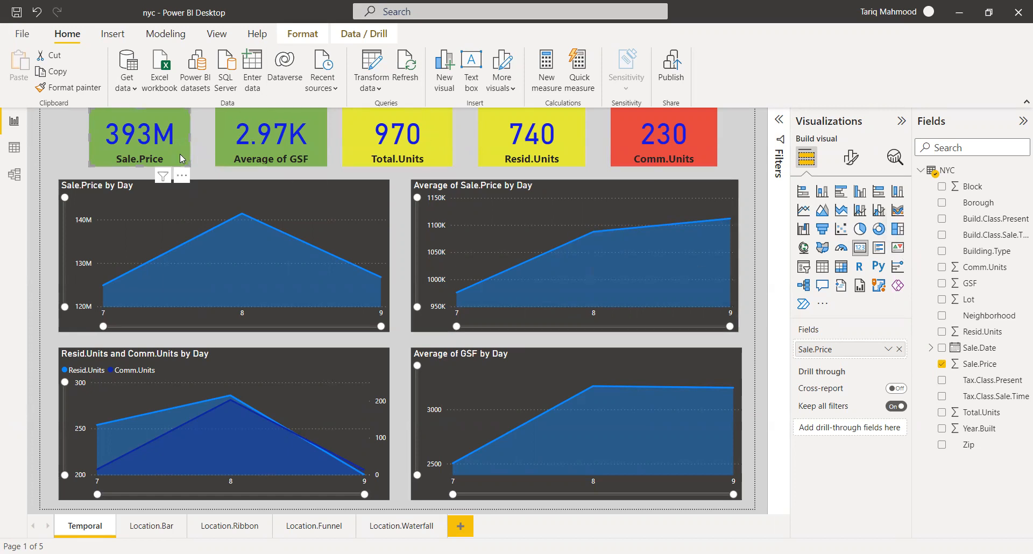
click(851, 159)
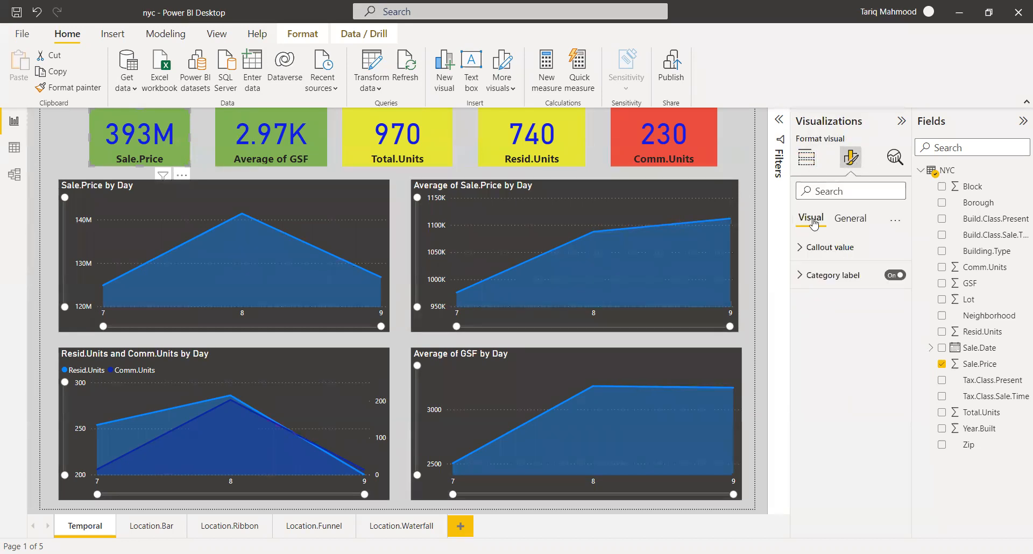
click(846, 223)
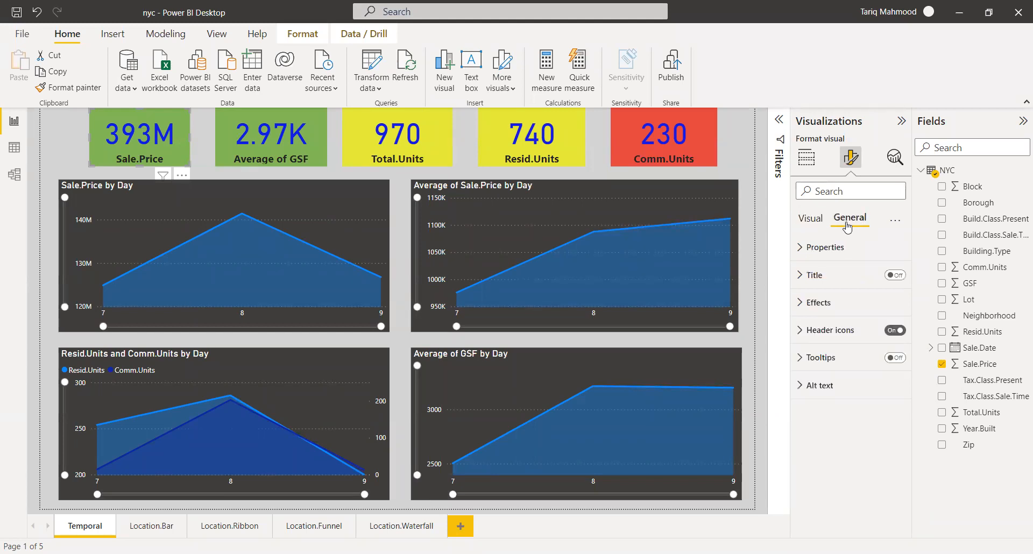
click(824, 306)
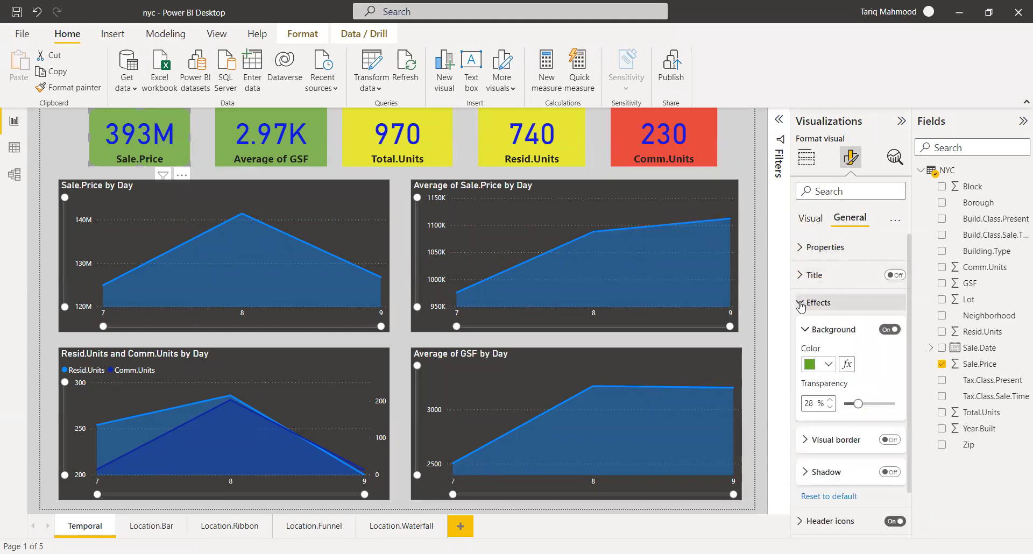
click(800, 305)
click(894, 276)
click(898, 277)
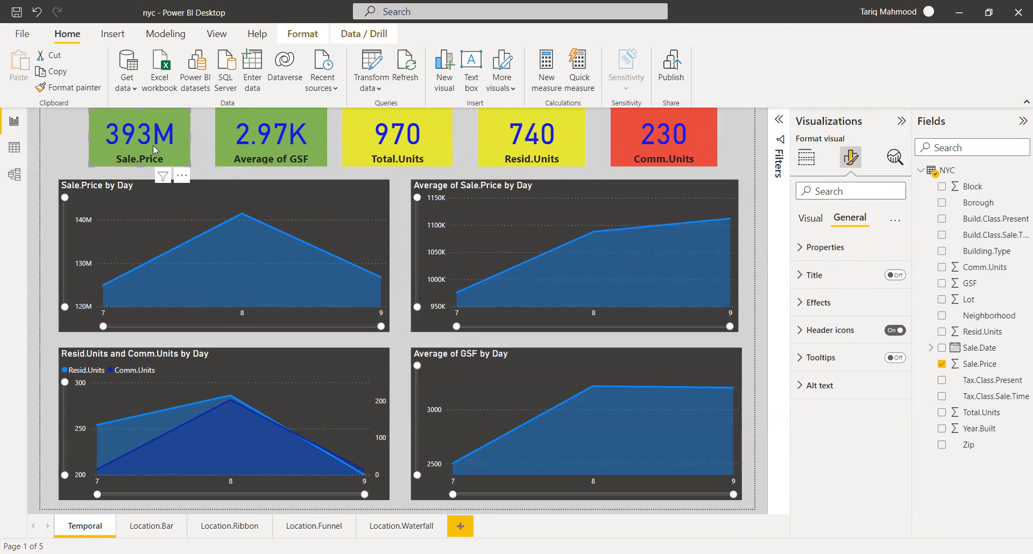
Step: Examine the Sale.Price card's callout value options and switch its category label off and back on
click(801, 248)
click(800, 248)
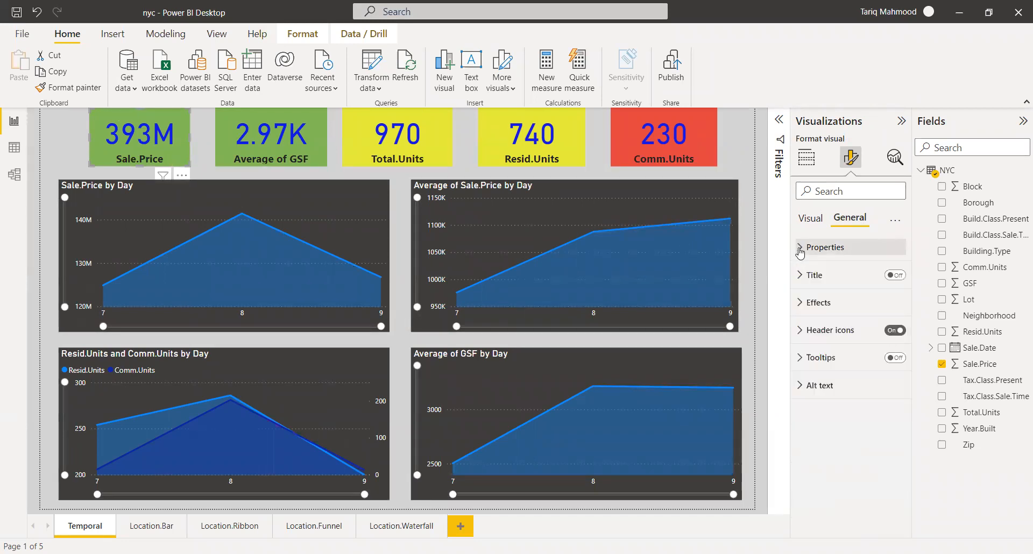
click(811, 219)
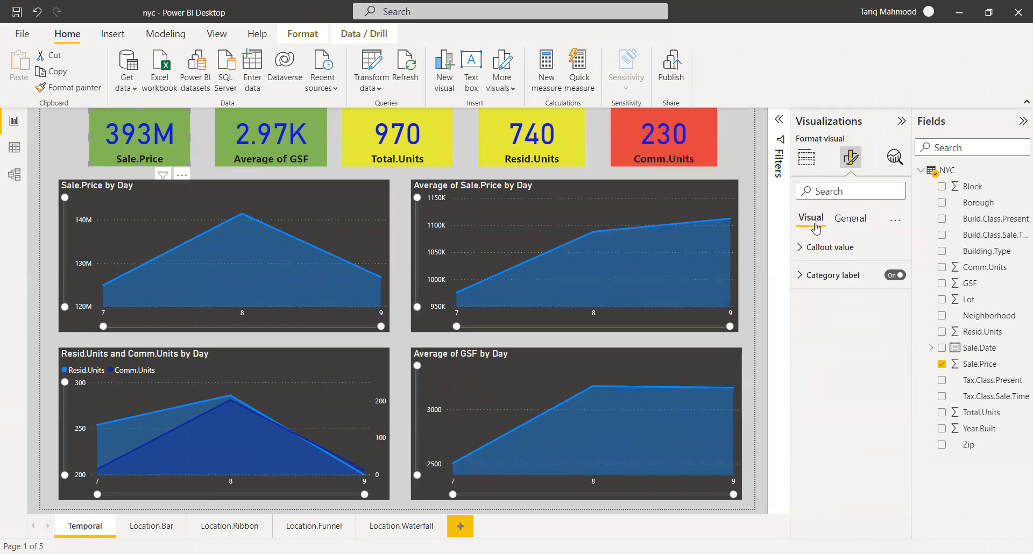
click(802, 248)
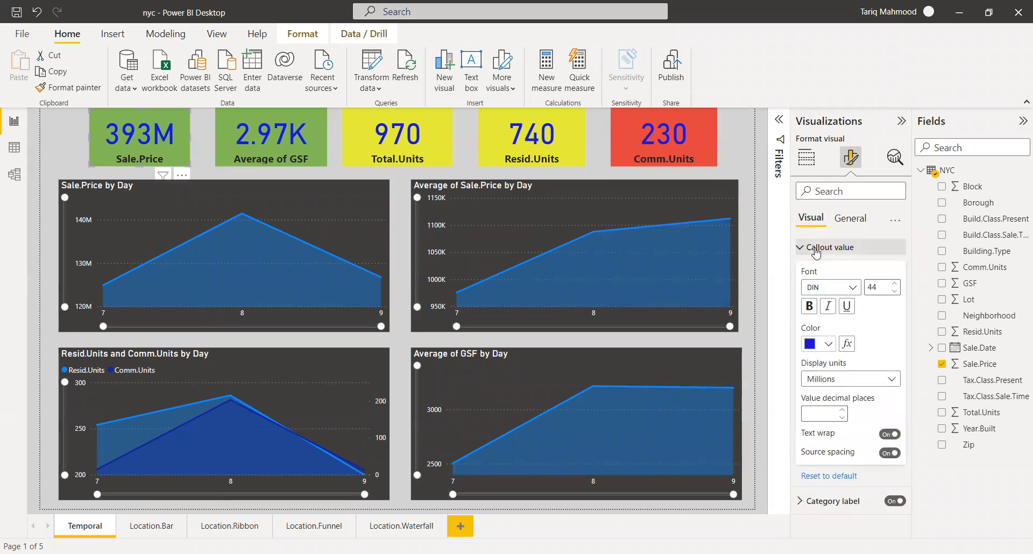
click(803, 248)
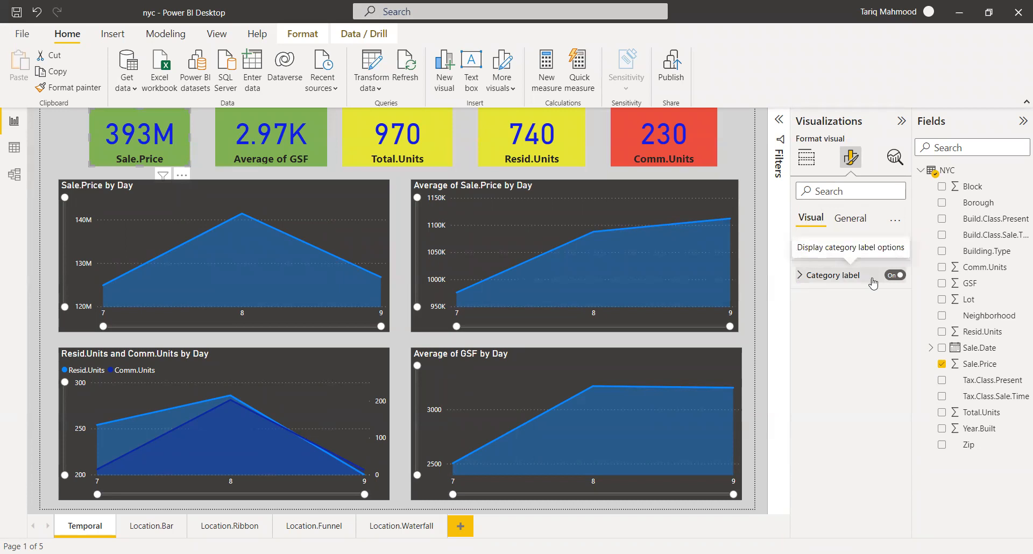
click(896, 278)
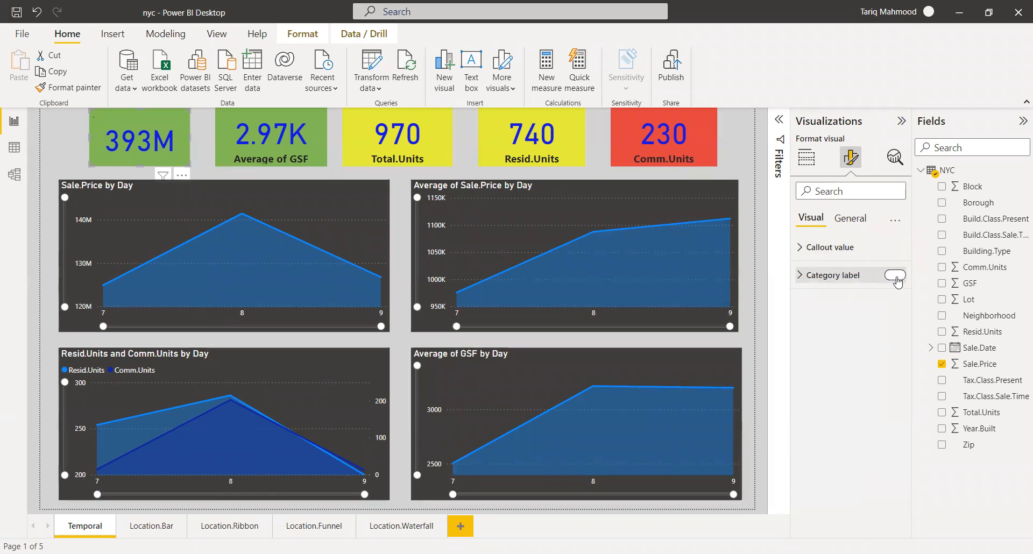
click(897, 279)
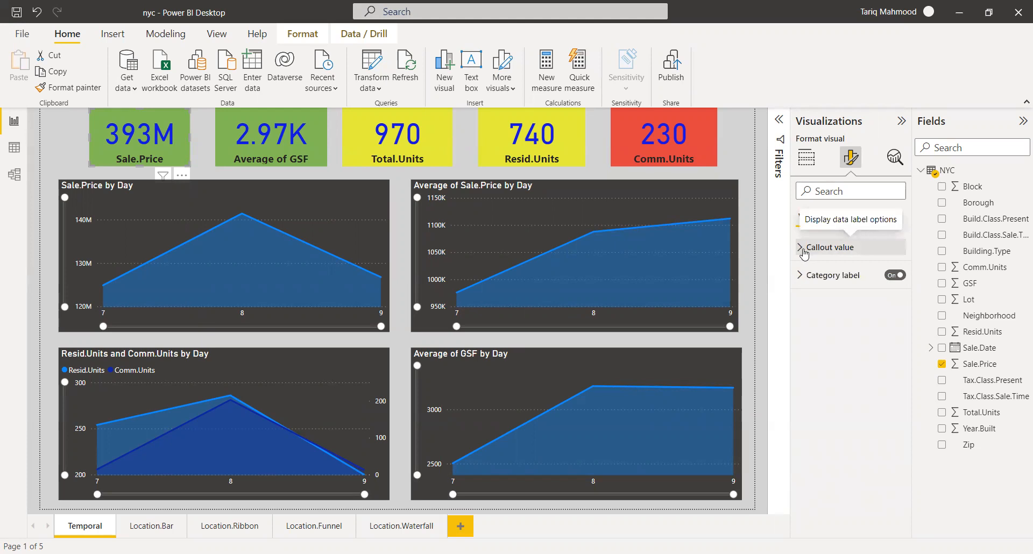
Step: Change the Sale.Price card's aggregation to Average and set it back to Sum
click(806, 158)
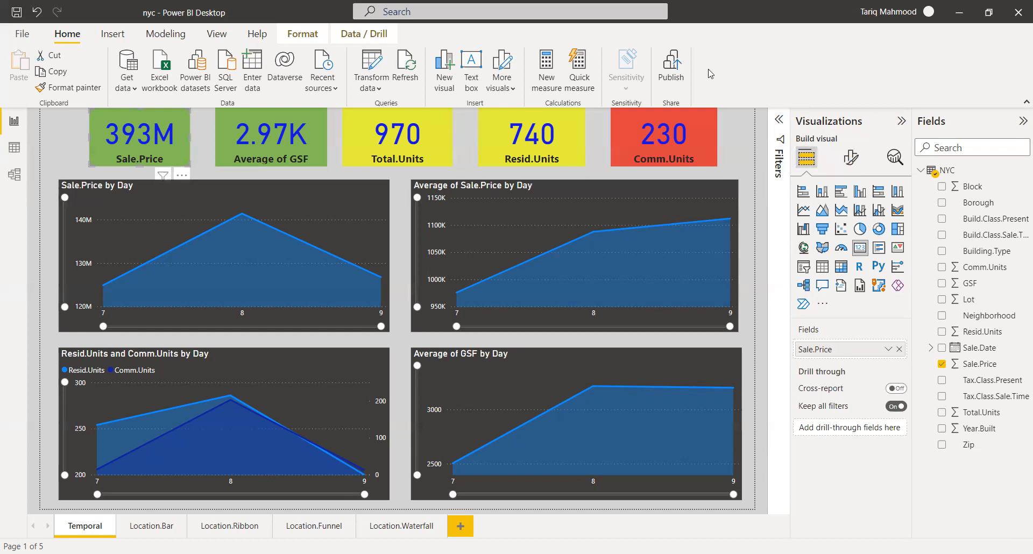
drag(797, 356, 834, 355)
click(888, 348)
click(929, 200)
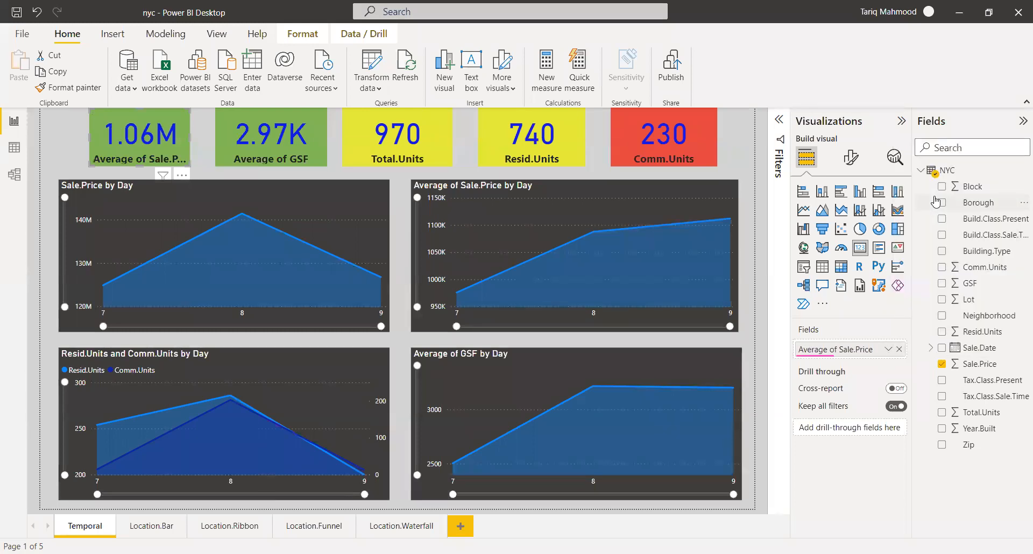
click(889, 349)
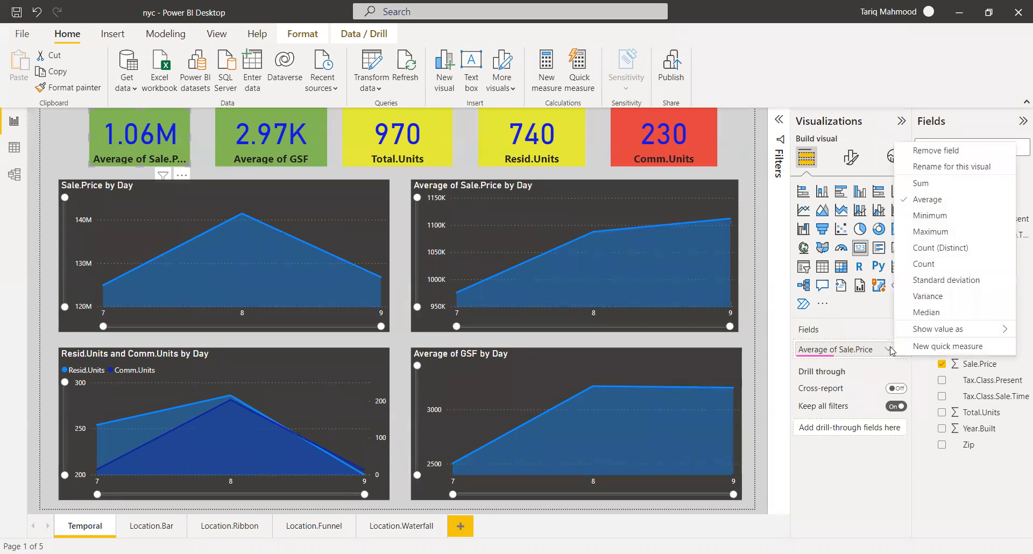
click(939, 186)
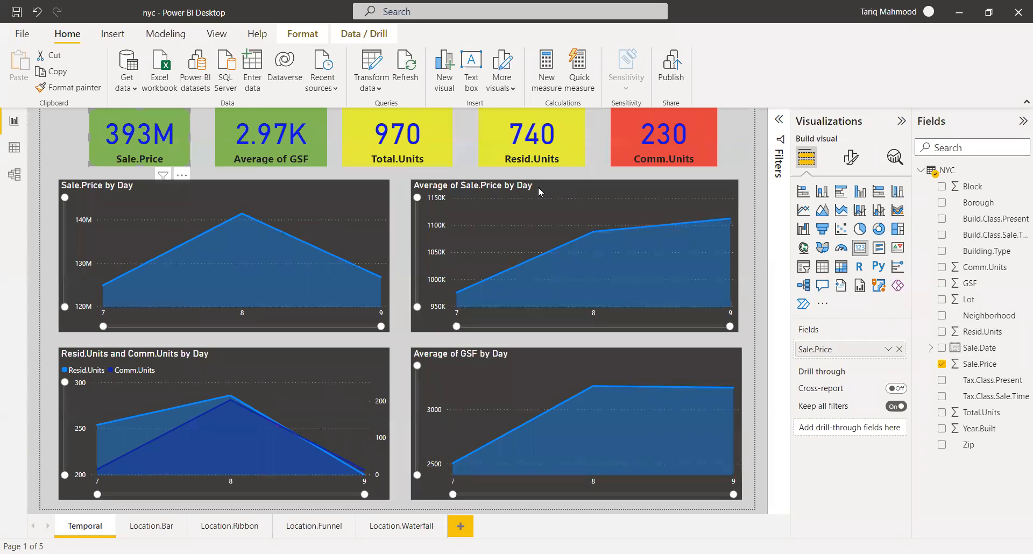
Step: Switch to Chrome and search Google for contrasting colors
key(alt+Tab)
click(187, 35)
text(contras)
key(Return)
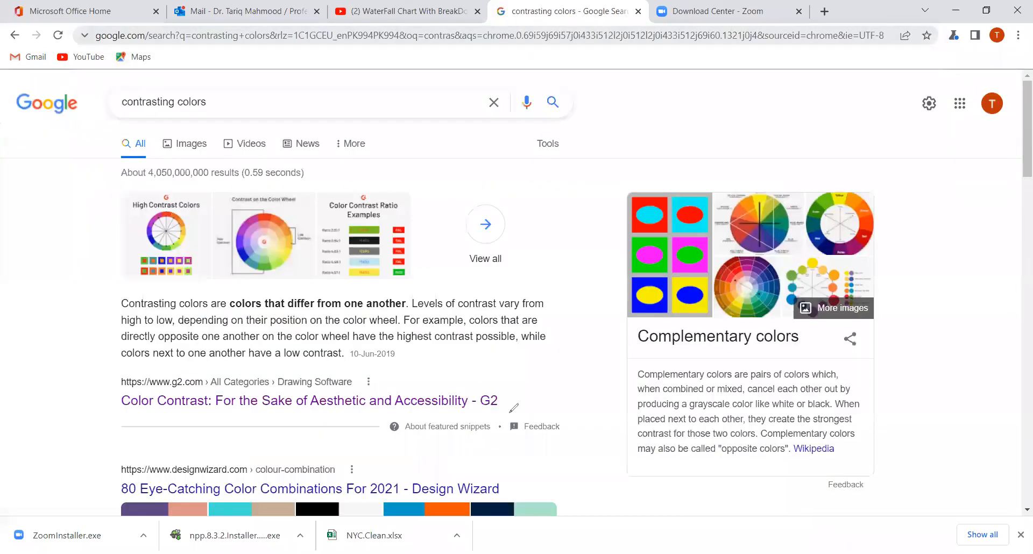
Step: Open Lifewire's beginner's guide to contrasting colors from the search results and read its complementary color pairs
scroll(541, 384, down, 5)
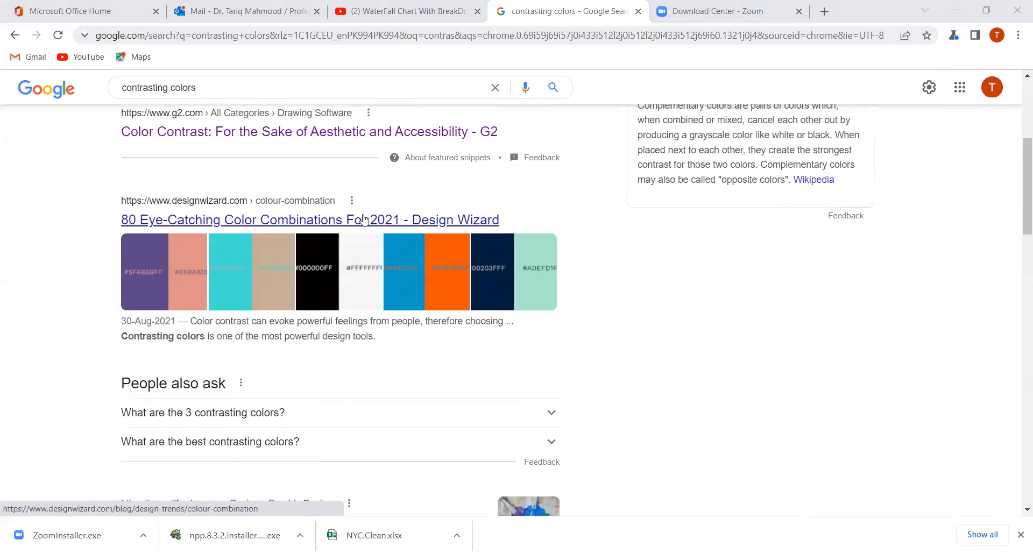
scroll(364, 219, down, 3)
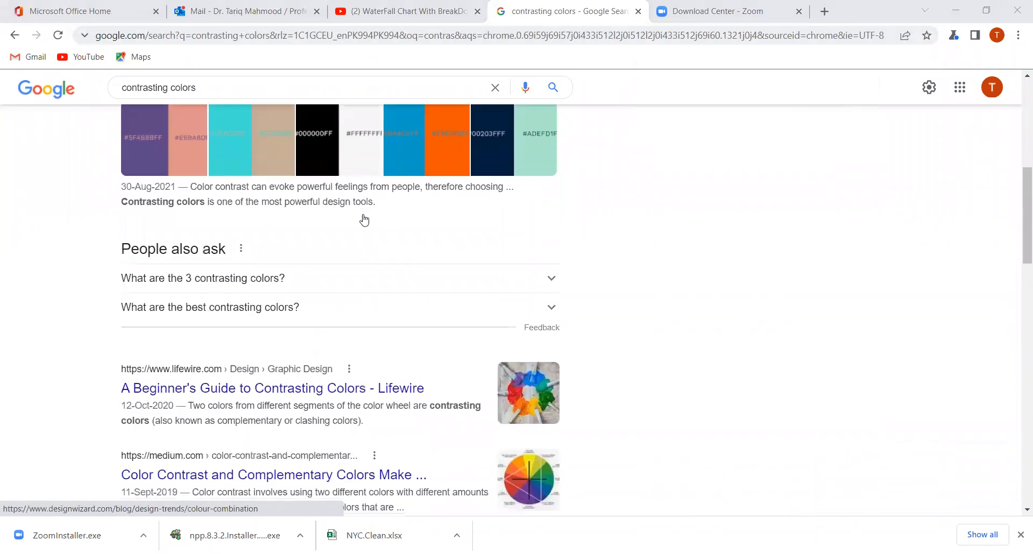
click(393, 388)
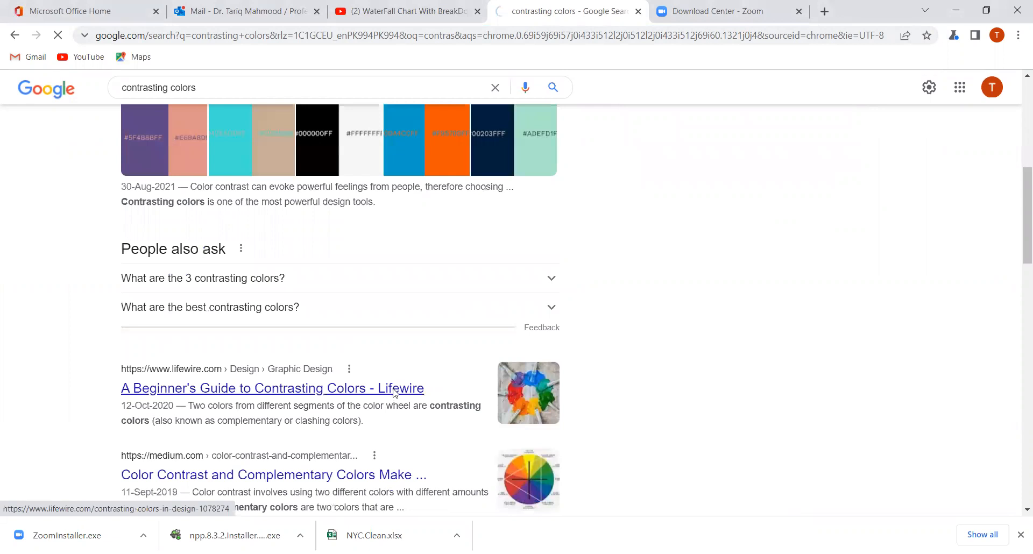
scroll(521, 326, down, 8)
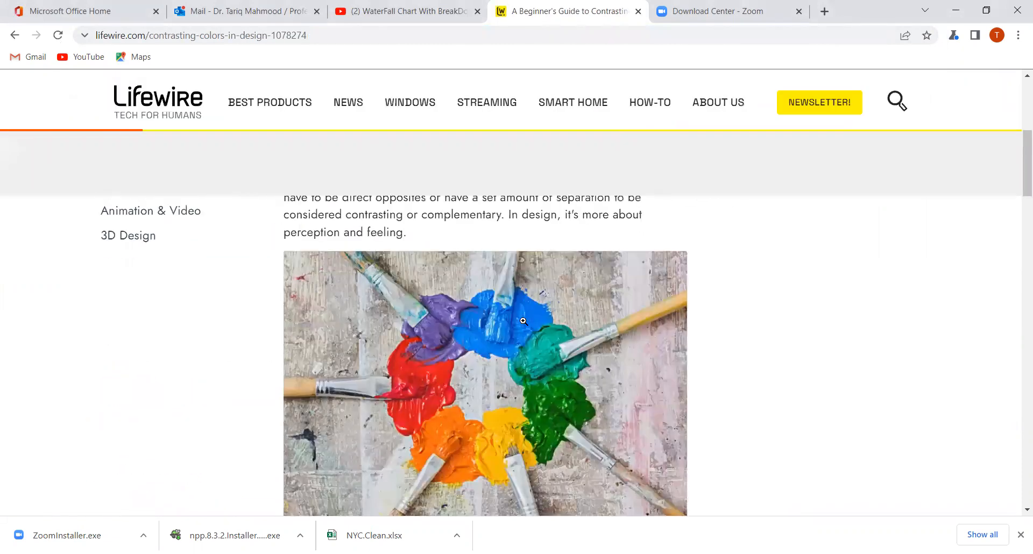
scroll(504, 369, down, 15)
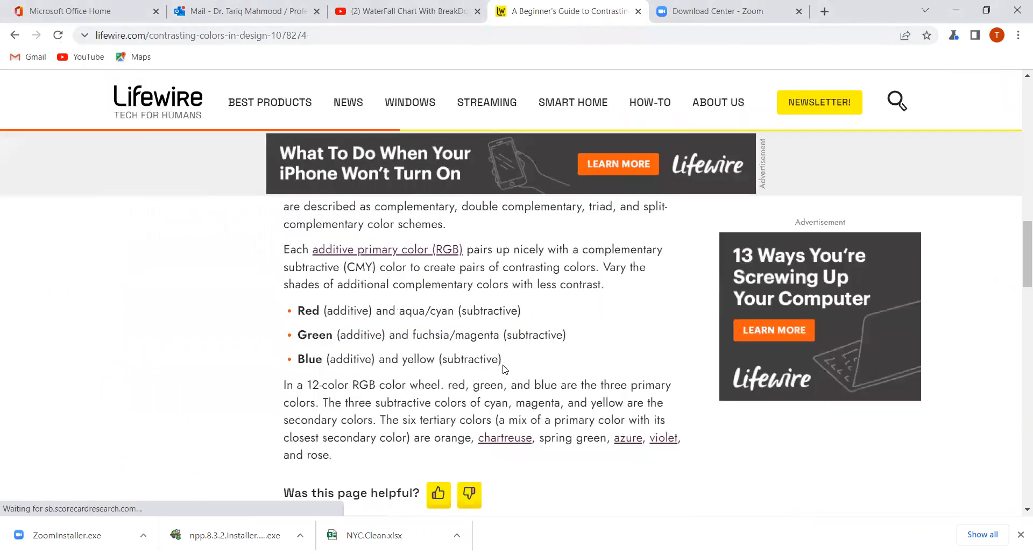
scroll(505, 370, up, 5)
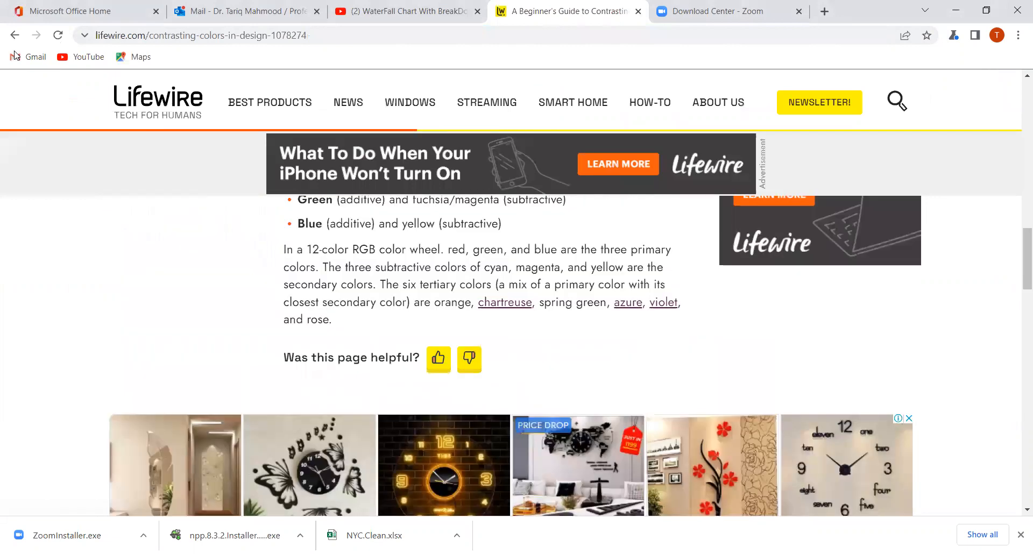
Step: Return to the search results, open the G2 color contrast article and examine its color wheels and high-contrast color pairs
key(alt+Left)
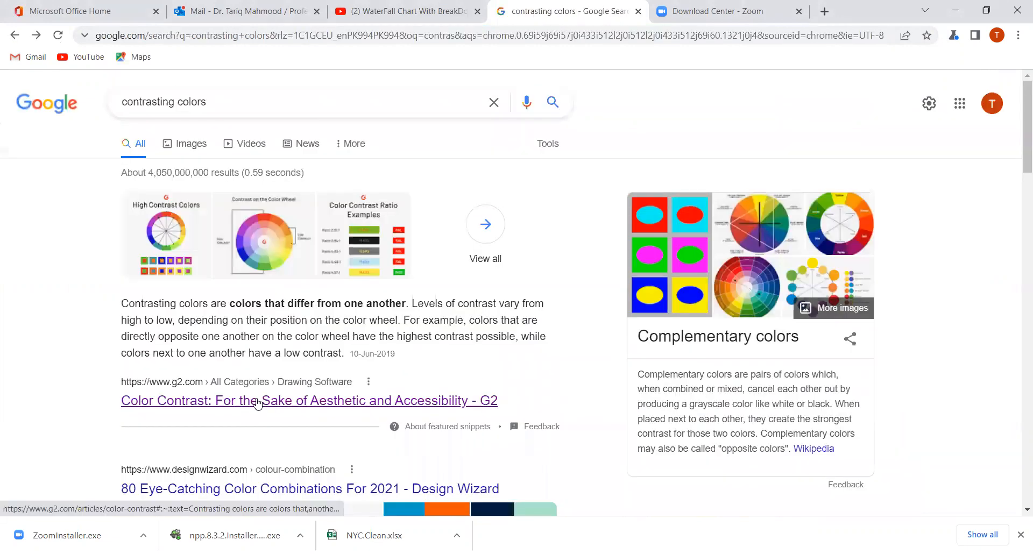
click(257, 404)
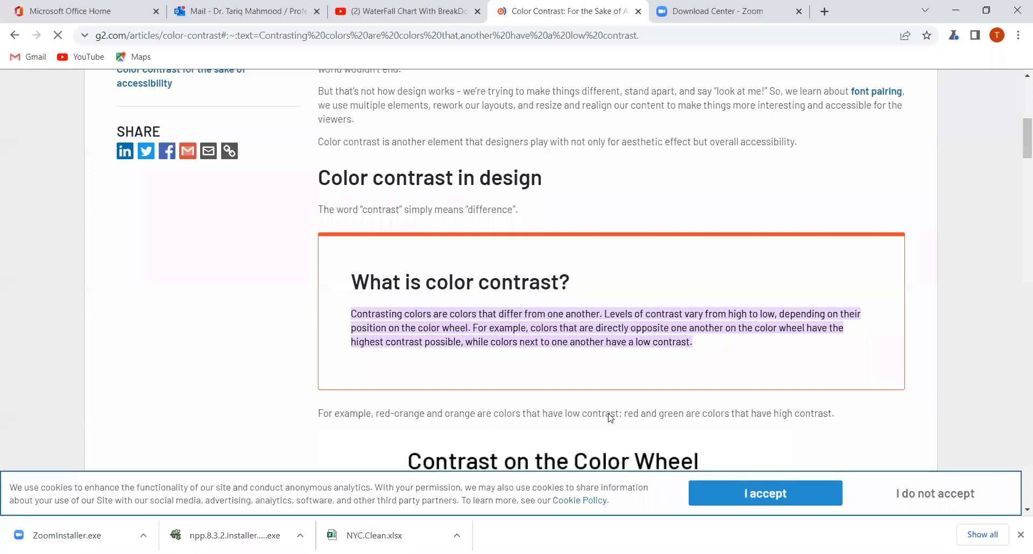
scroll(611, 415, down, 6)
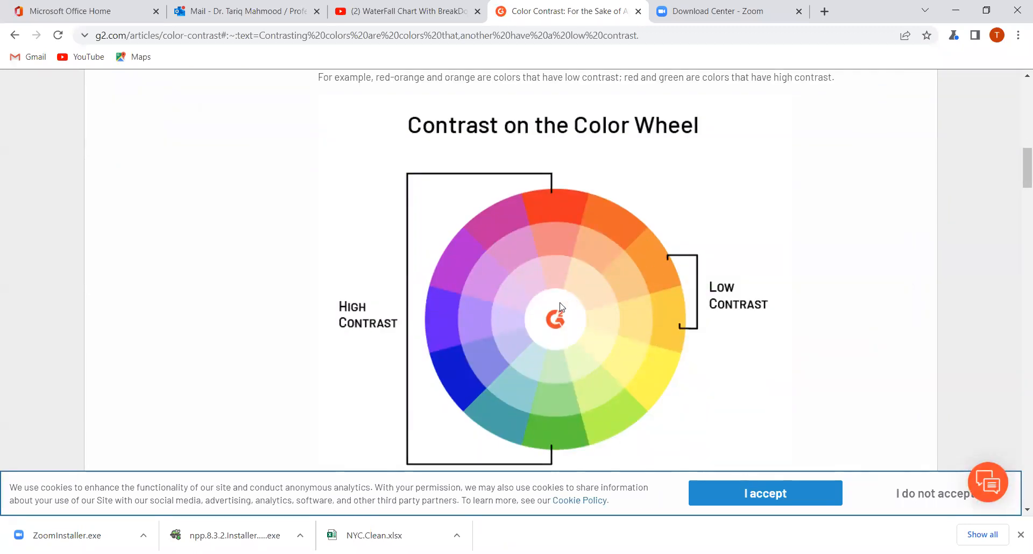
scroll(562, 306, down, 10)
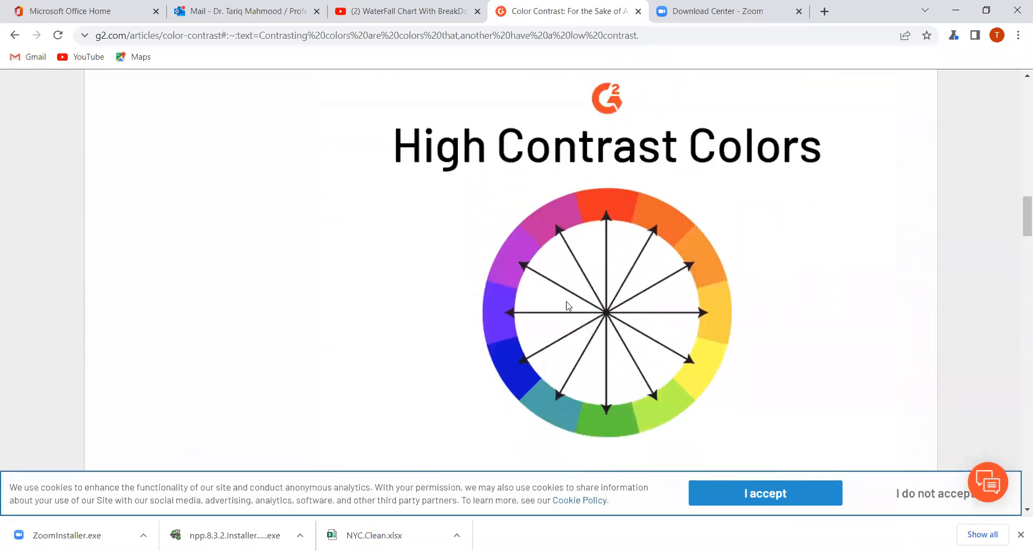
scroll(567, 306, down, 4)
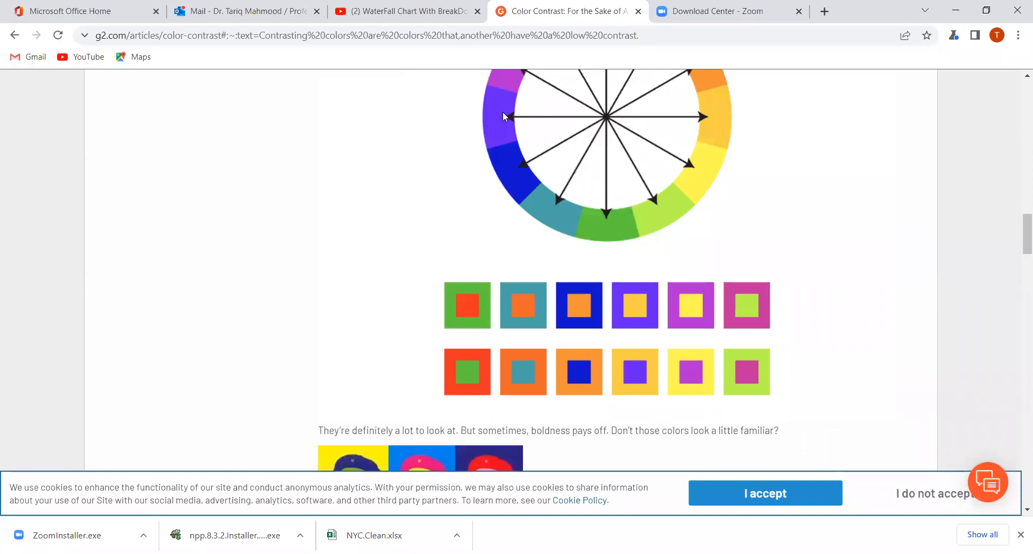
mouse_move(772, 280)
mouse_down()
mouse_move(725, 305)
mouse_move(777, 305)
mouse_up()
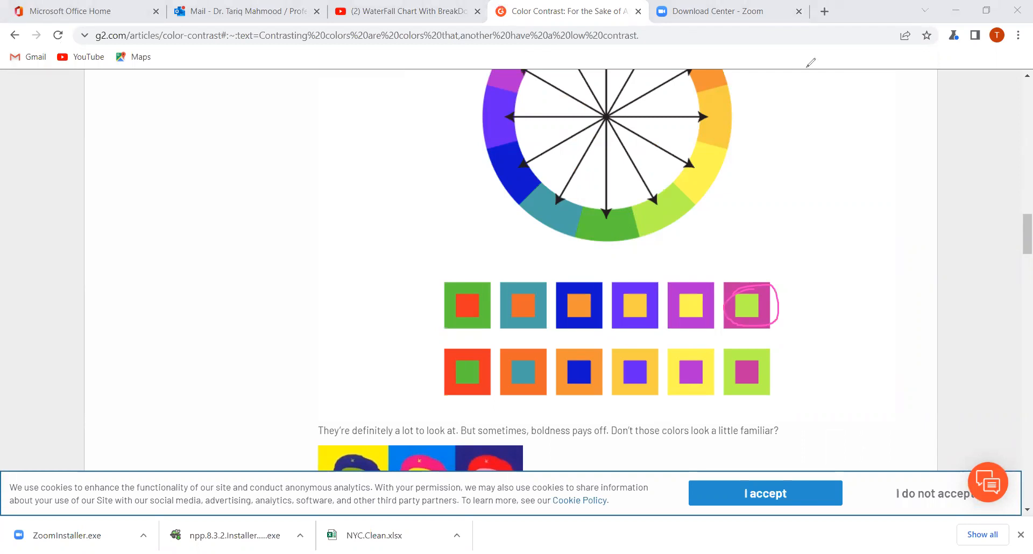
click(811, 514)
Step: Switch to the nyc report in Power BI and compare the Average of GSF and Sale.Price cards with G2's high-contrast color pairs
key(alt+Tab)
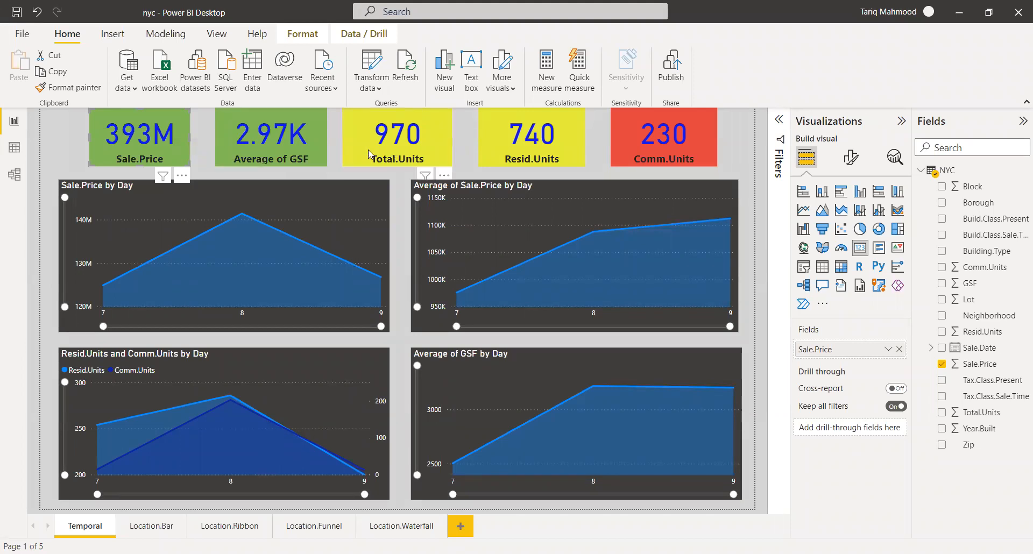
click(243, 157)
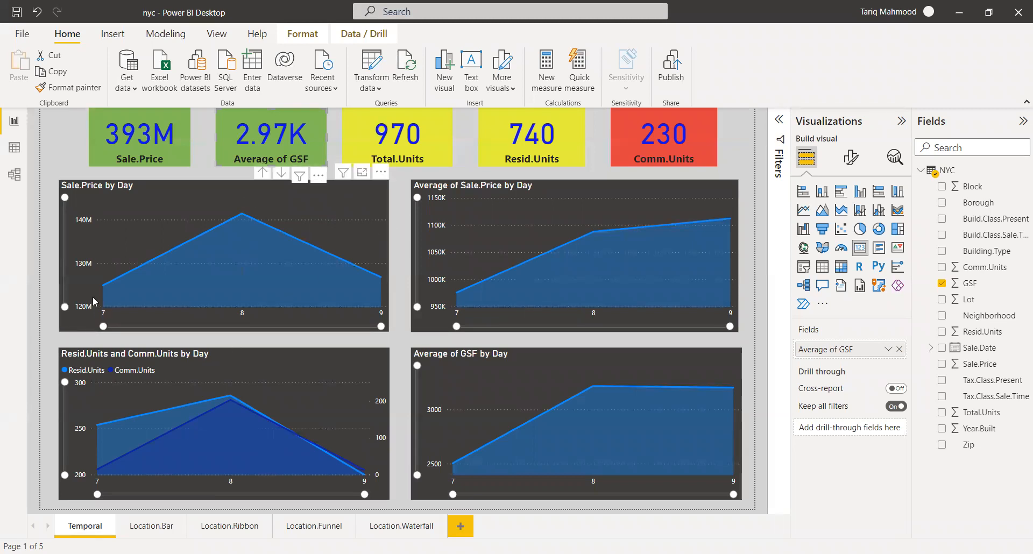
click(179, 155)
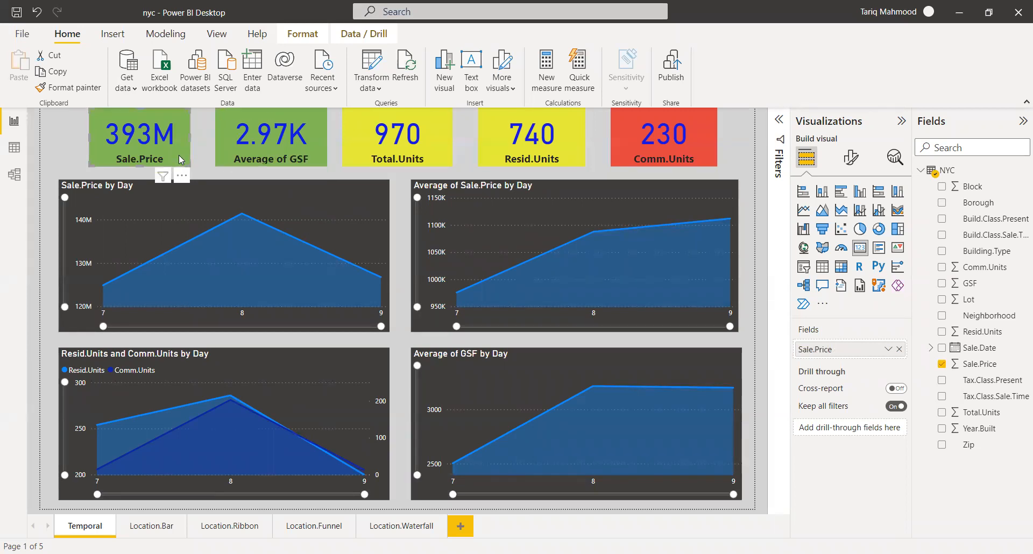
drag(179, 155, 212, 184)
key(Delete)
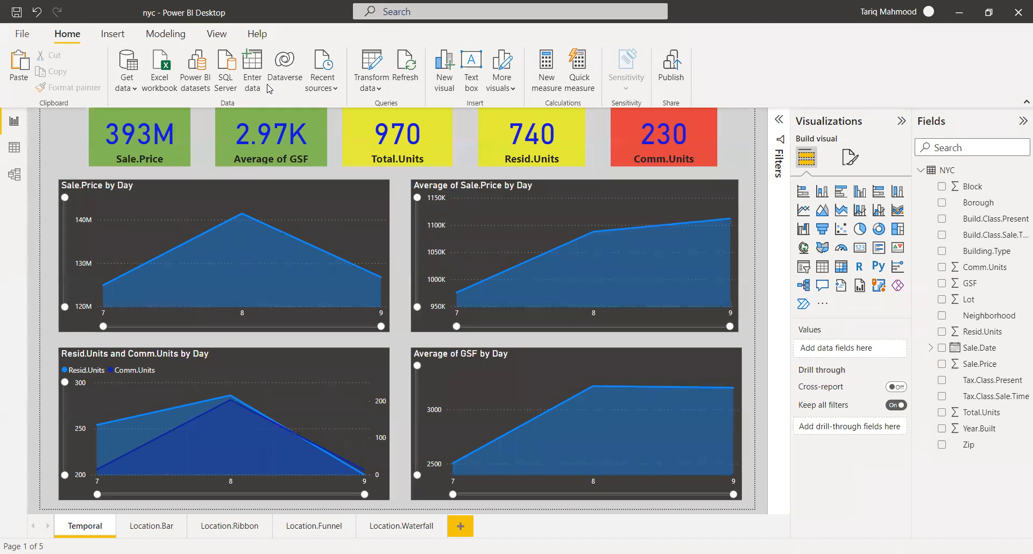
key(alt+Tab)
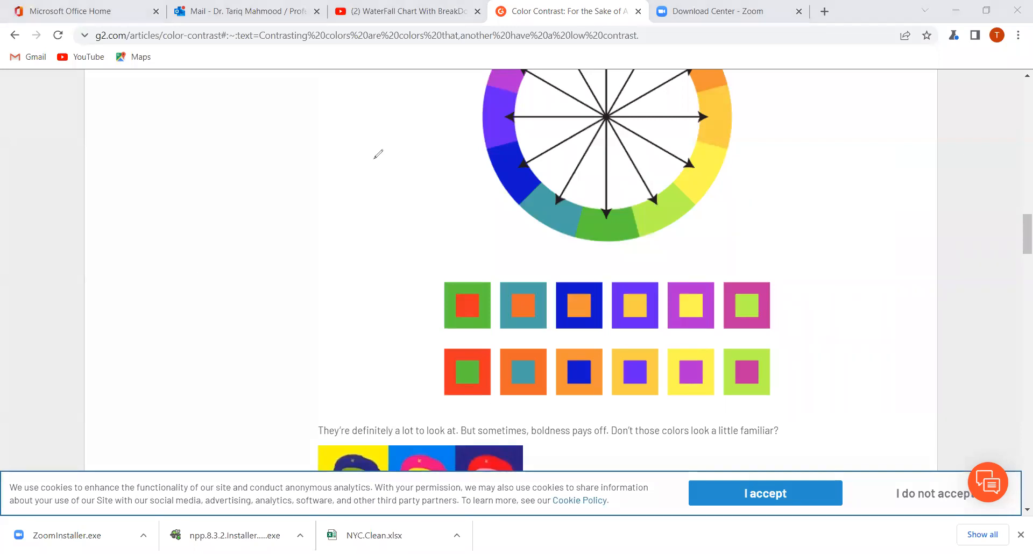
Step: Back in the nyc report, set the Sale.Price card's background color to a light pink theme shade
key(alt+Tab)
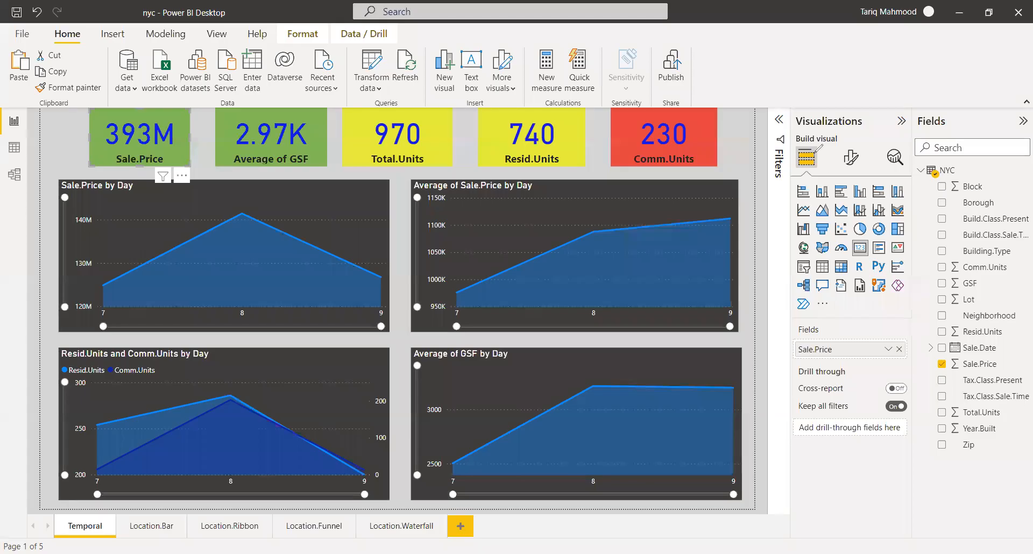
click(850, 162)
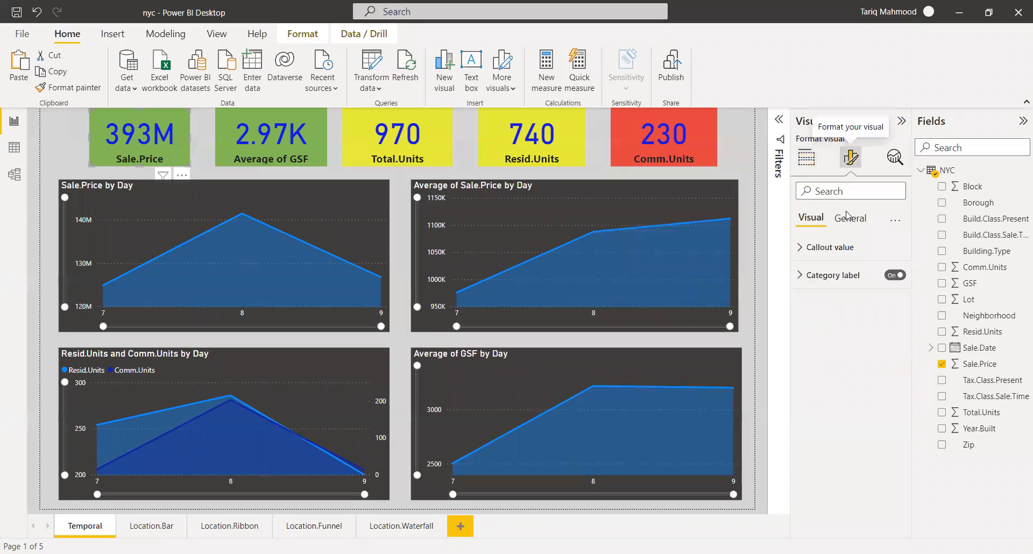
click(849, 220)
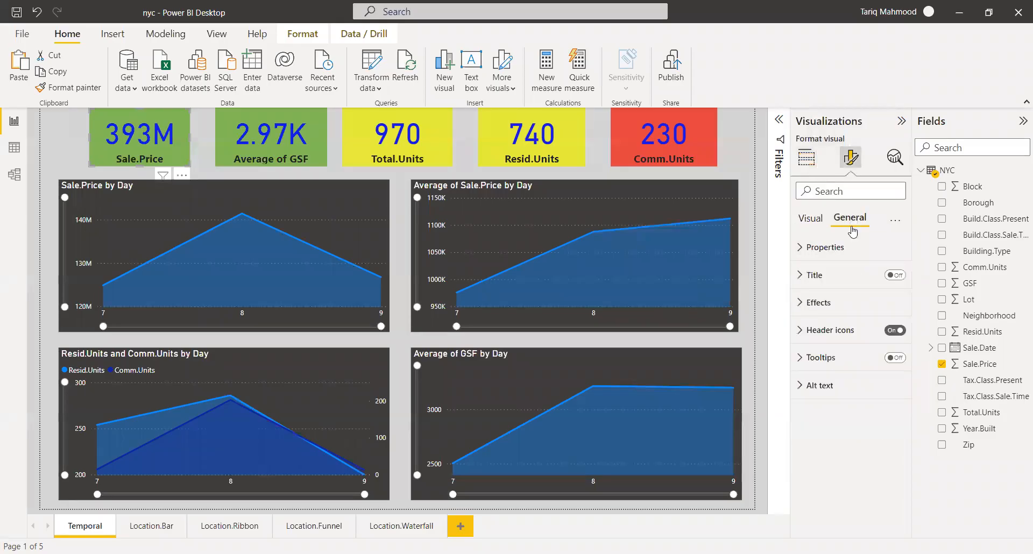
click(826, 303)
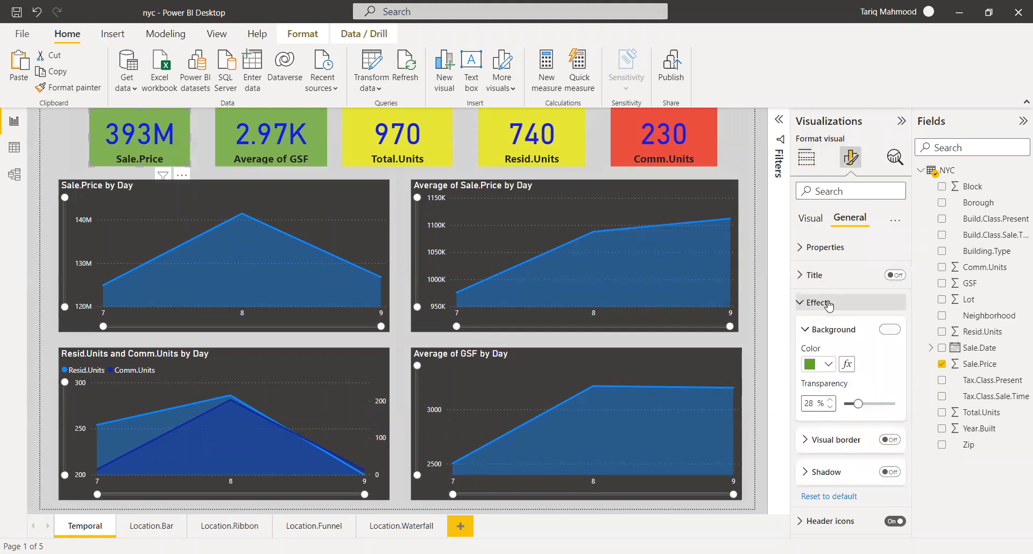
click(828, 365)
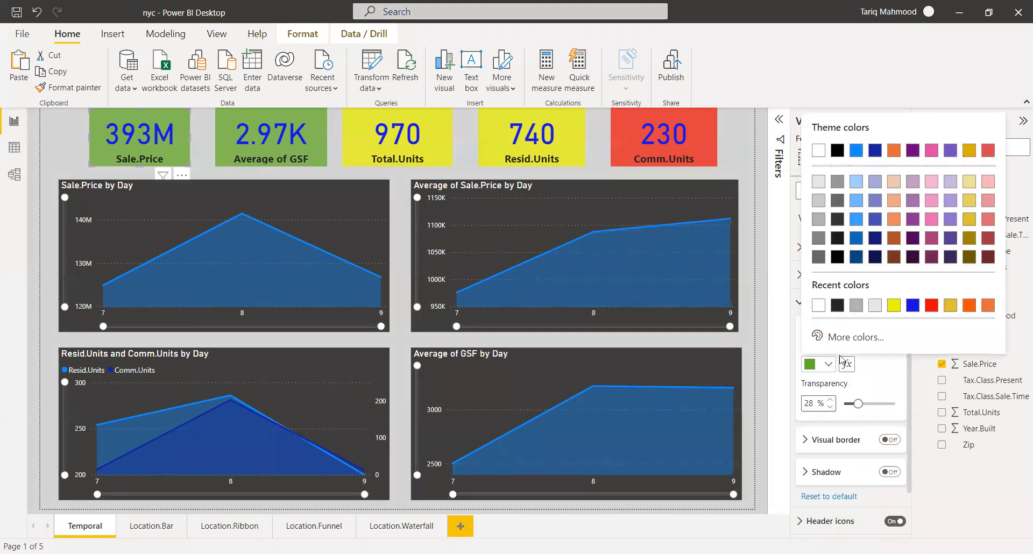
click(932, 202)
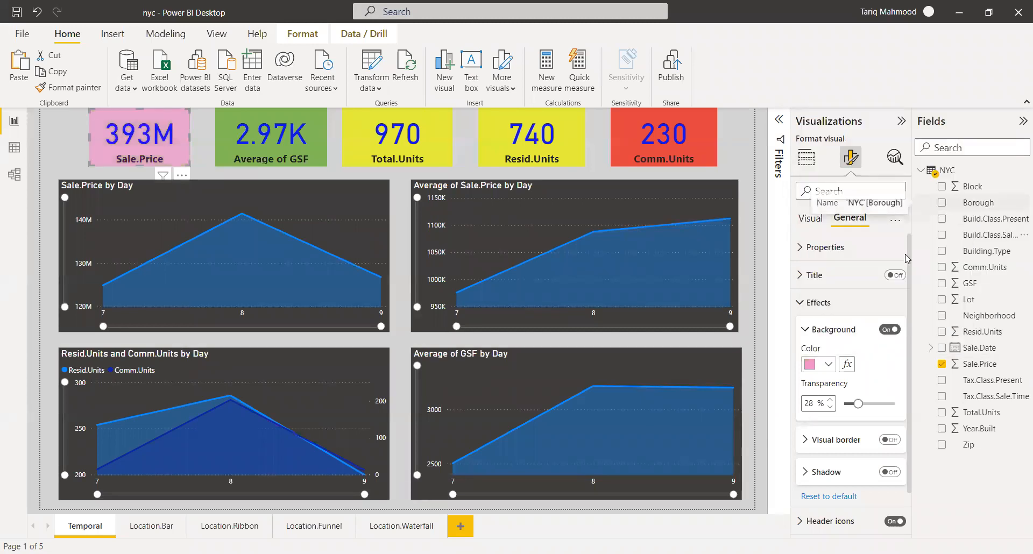
click(801, 305)
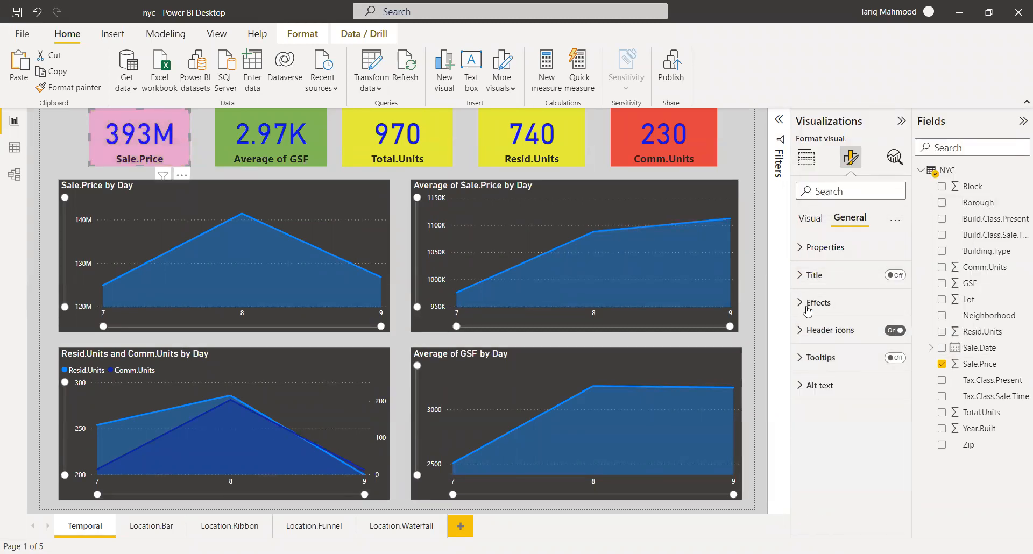
Step: Set the Sale.Price card's callout value to a custom green, #33B542
click(811, 218)
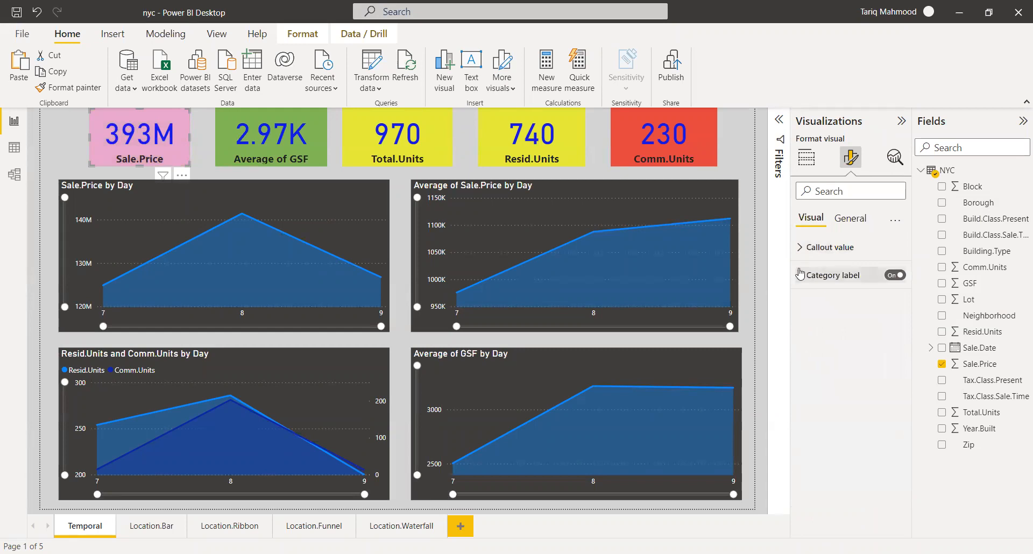
click(804, 253)
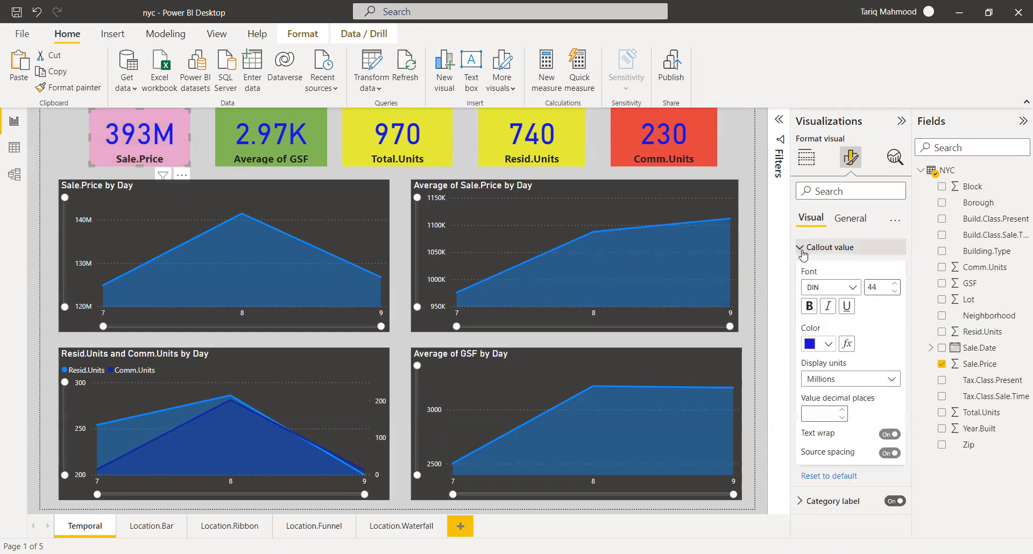
click(829, 345)
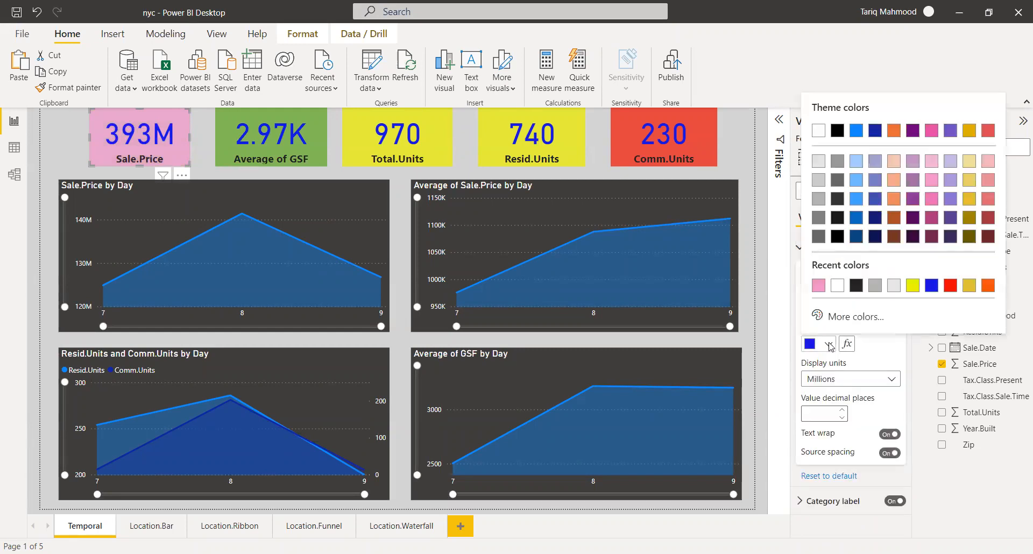
click(861, 318)
click(877, 266)
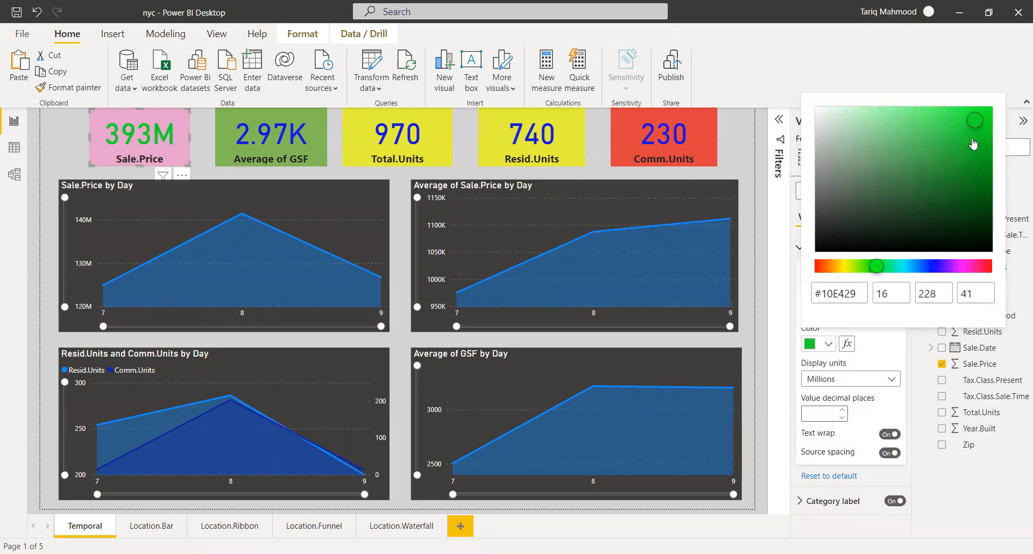
click(985, 194)
mouse_move(985, 195)
mouse_down()
mouse_move(981, 161)
mouse_move(933, 152)
mouse_move(934, 127)
mouse_move(943, 155)
mouse_up()
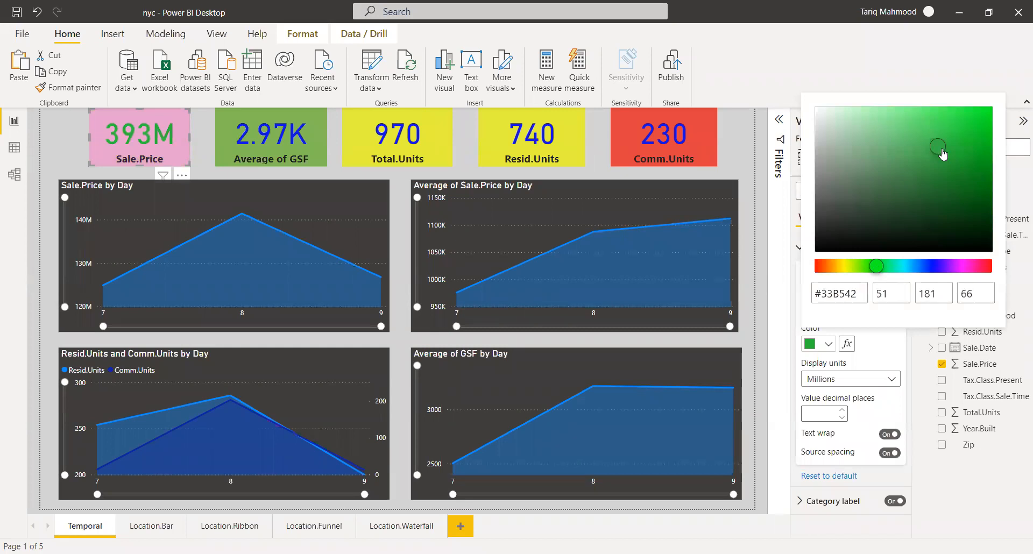